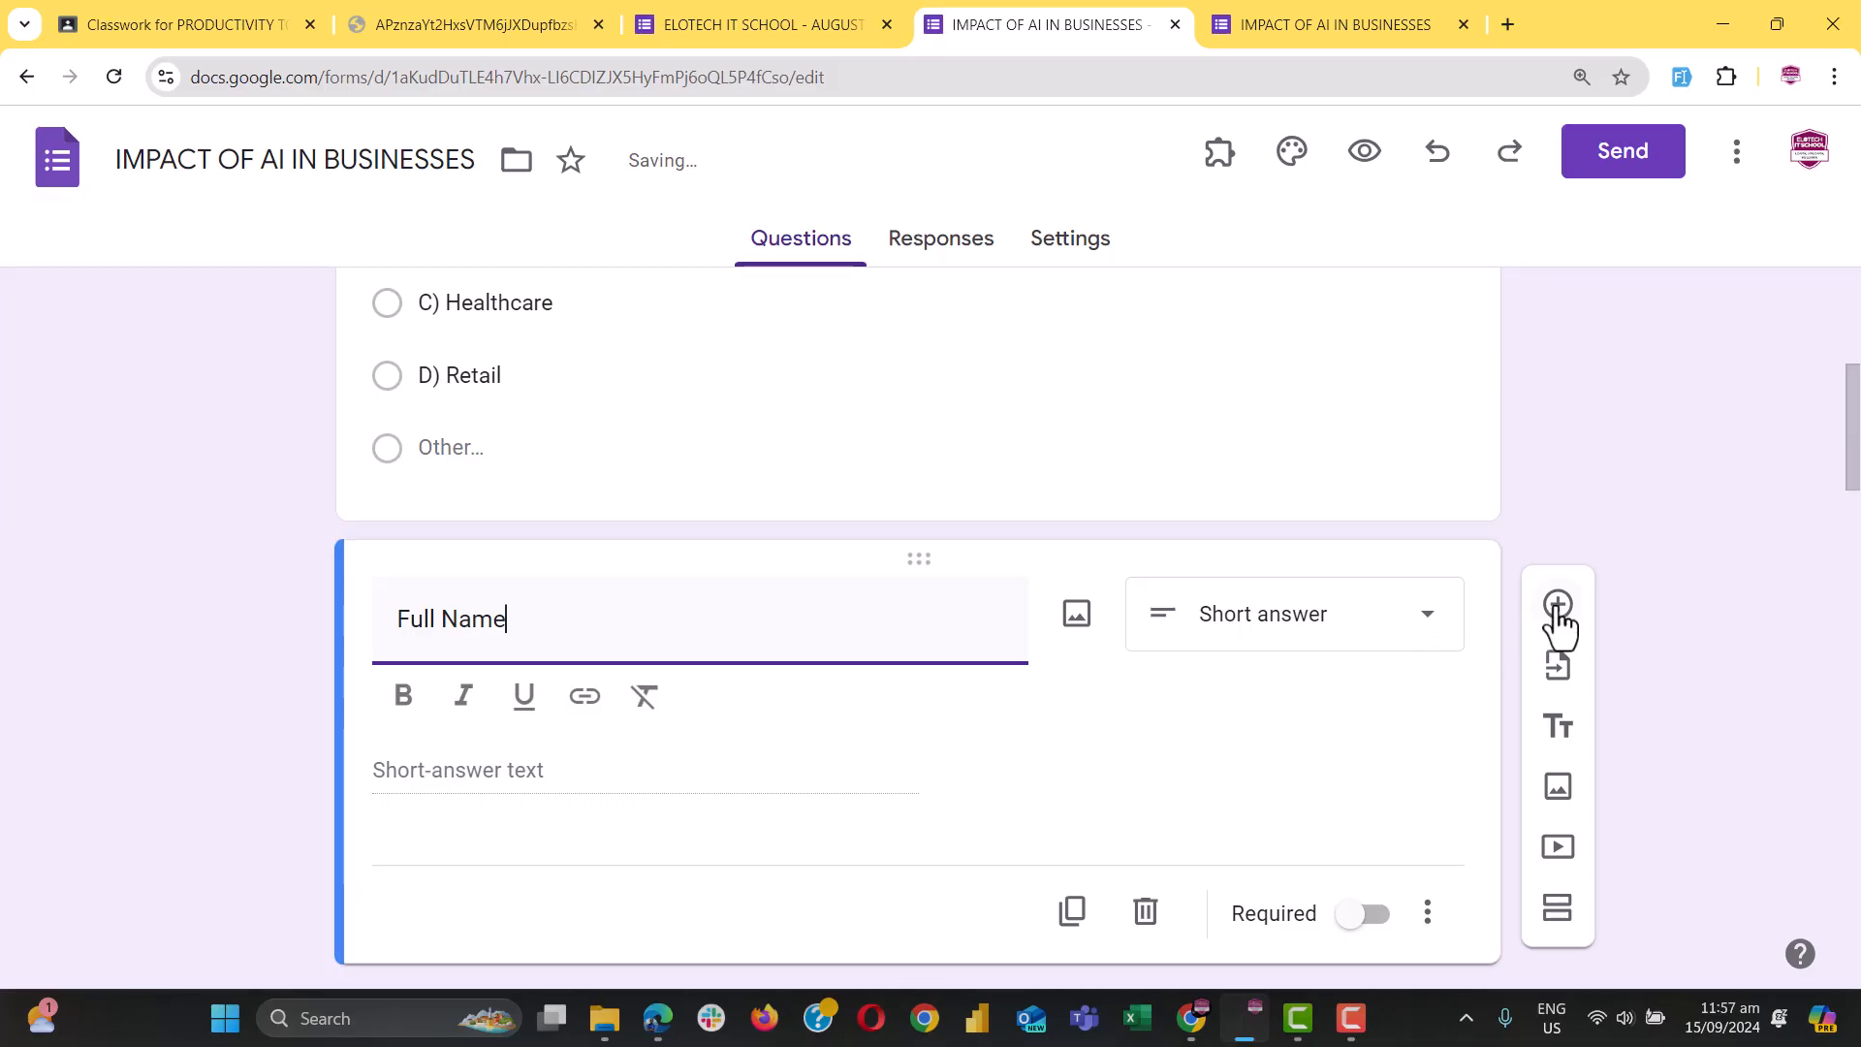
# Scroll back up to the Full Name question and the new blank question below it
pyautogui.scroll(2, 692, 636)
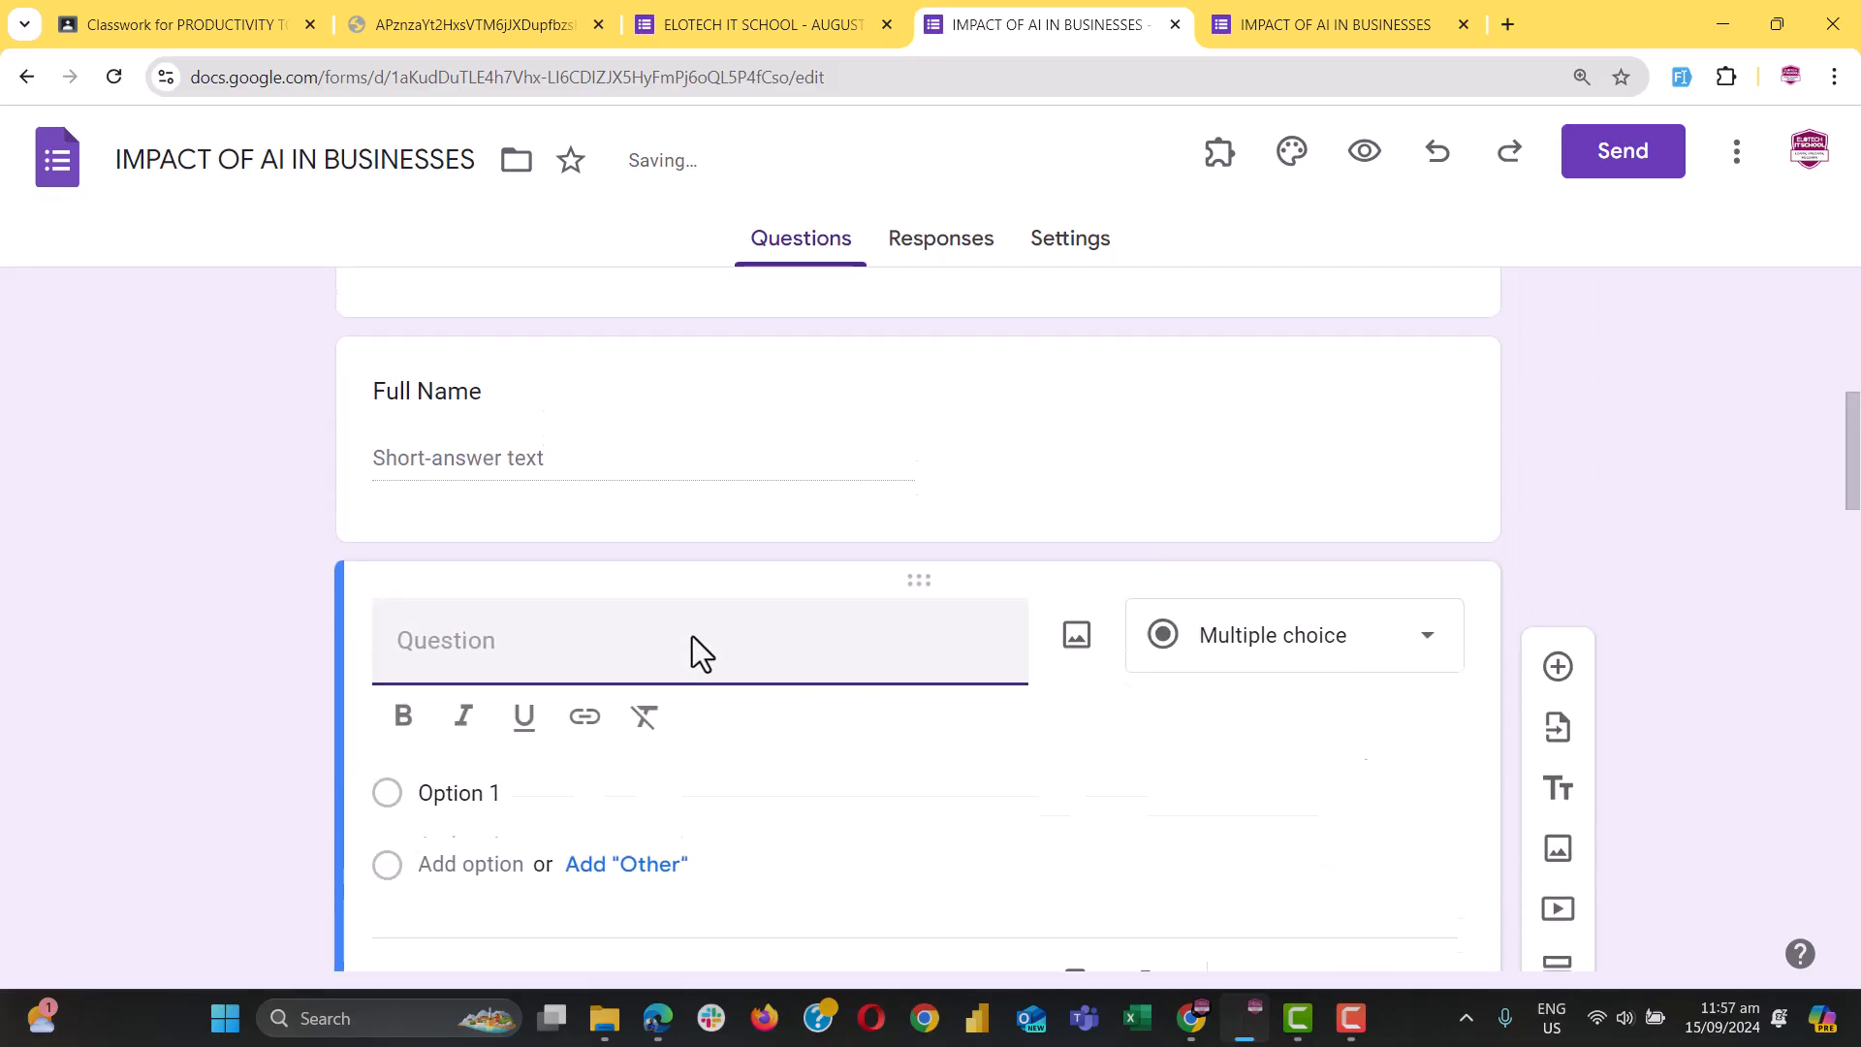
# Add 'Email' and 'Phone Number' short-answer questions below Full Name, fixing the title typo
pyautogui.write('Email')
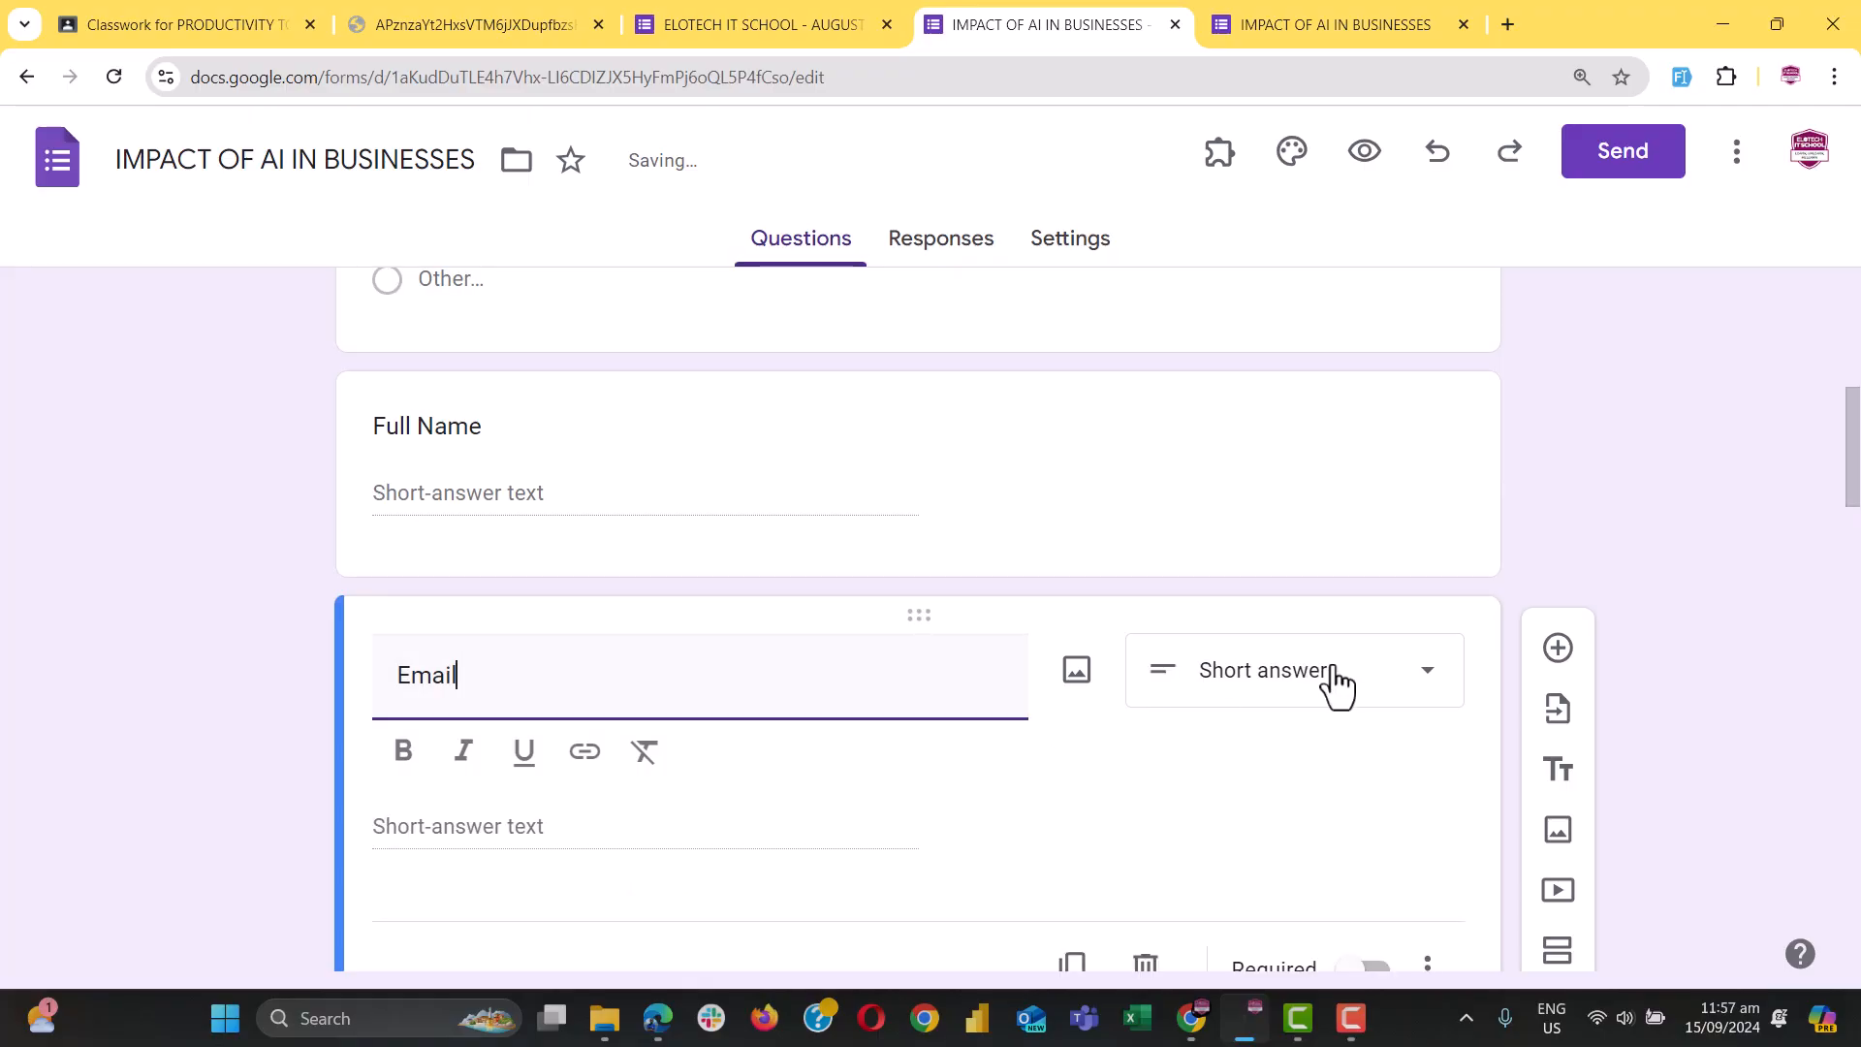
pyautogui.click(1558, 647)
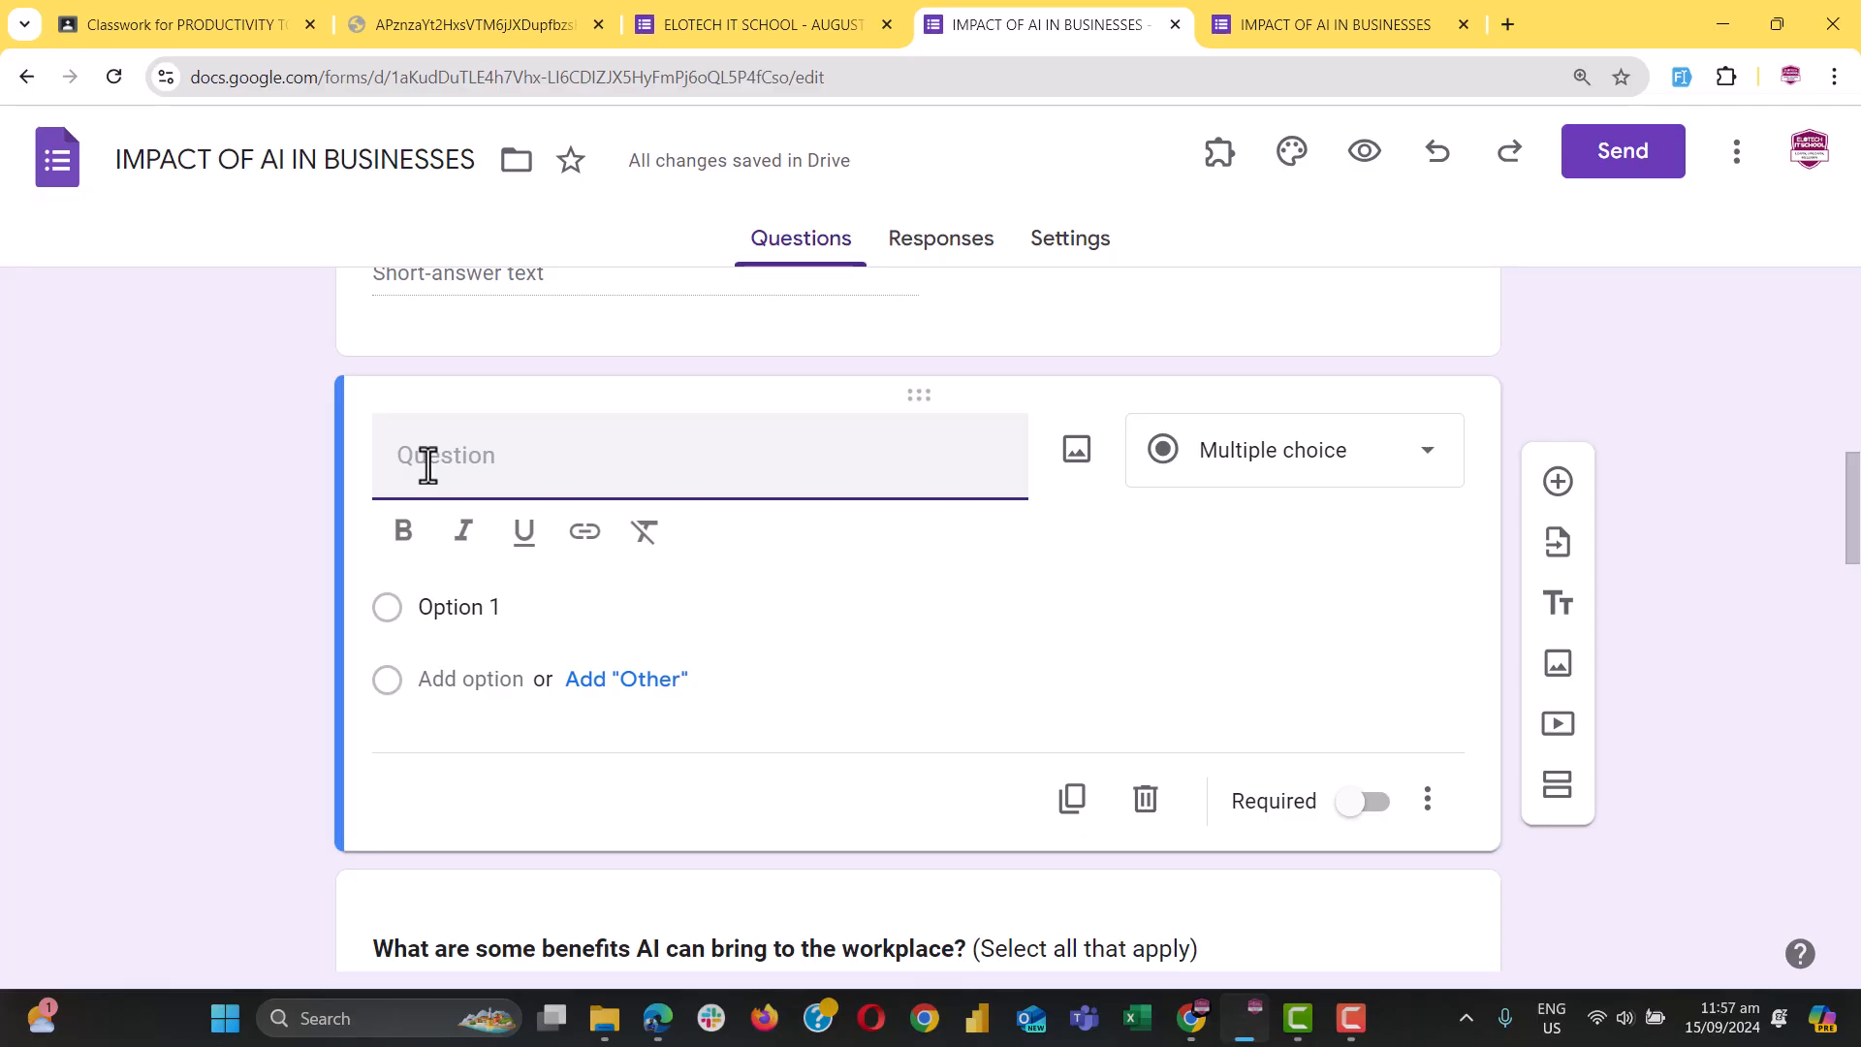
pyautogui.write('P')
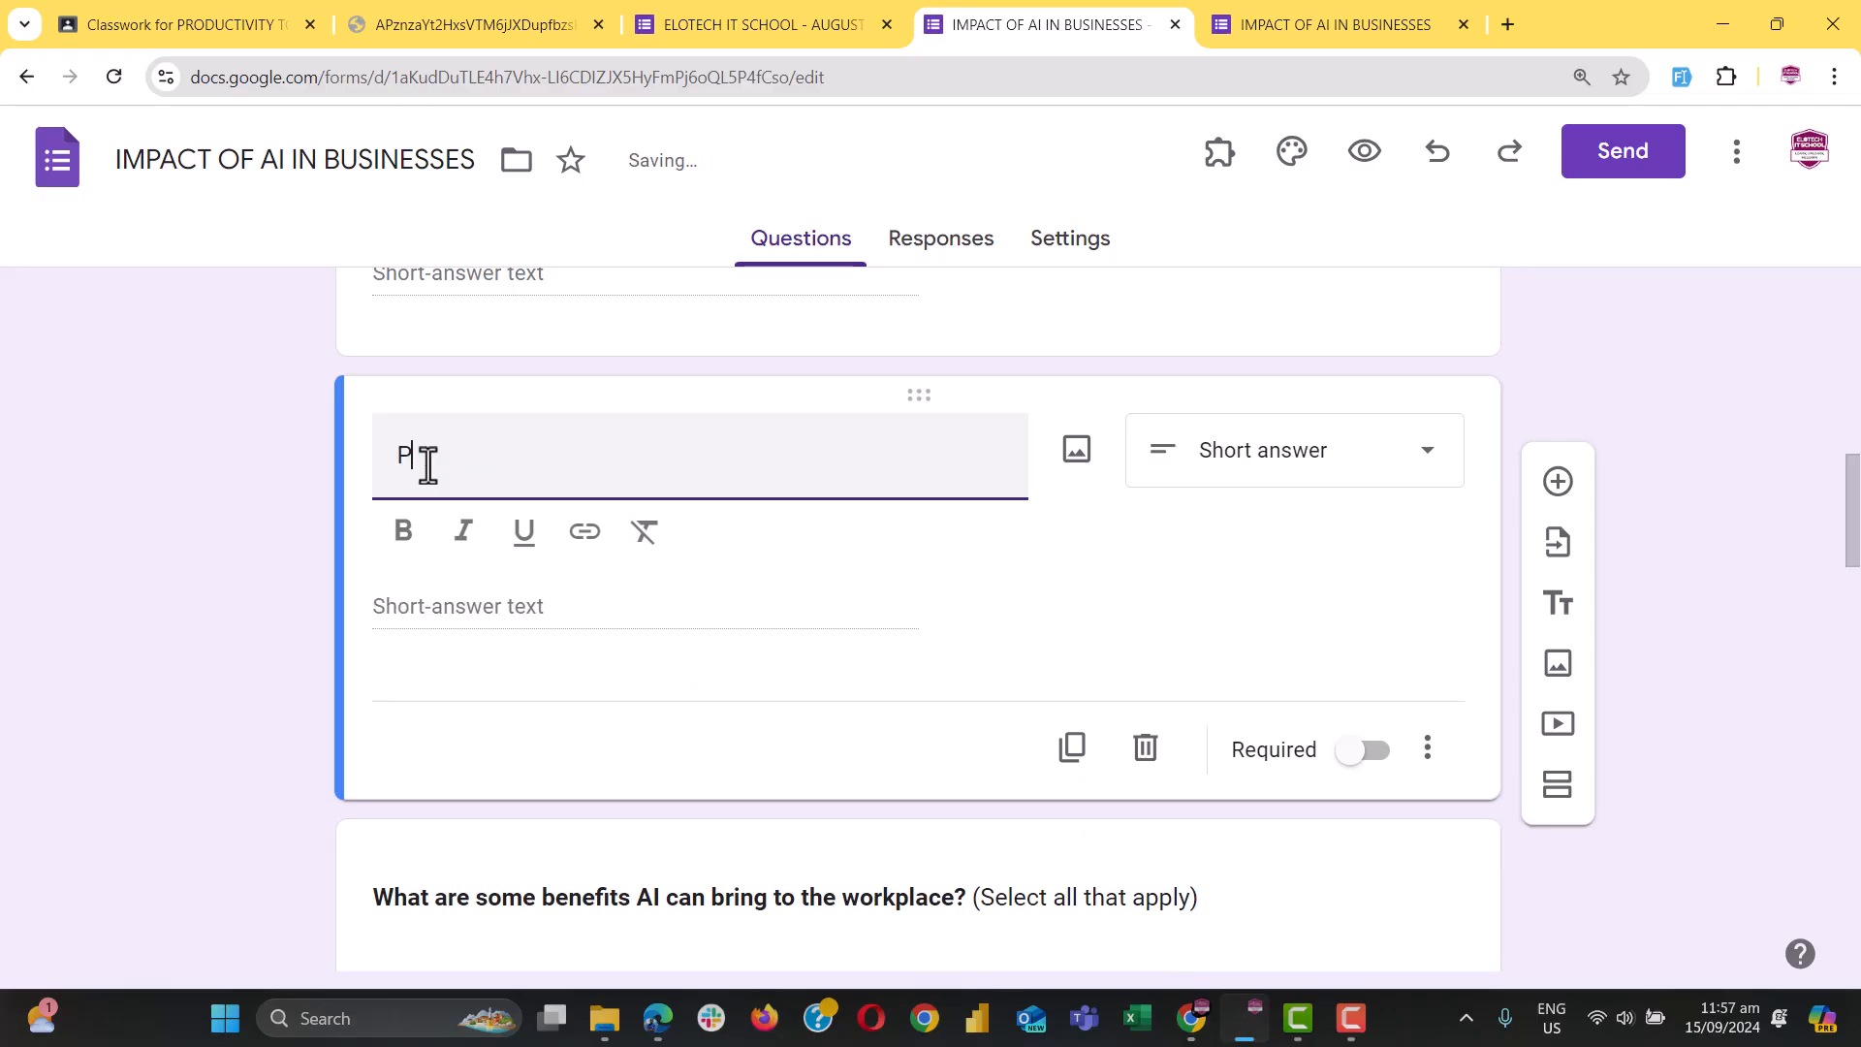
pyautogui.write('ne Number')
pyautogui.click(408, 455)
pyautogui.write('ho')
pyautogui.scroll(12, 407, 455)
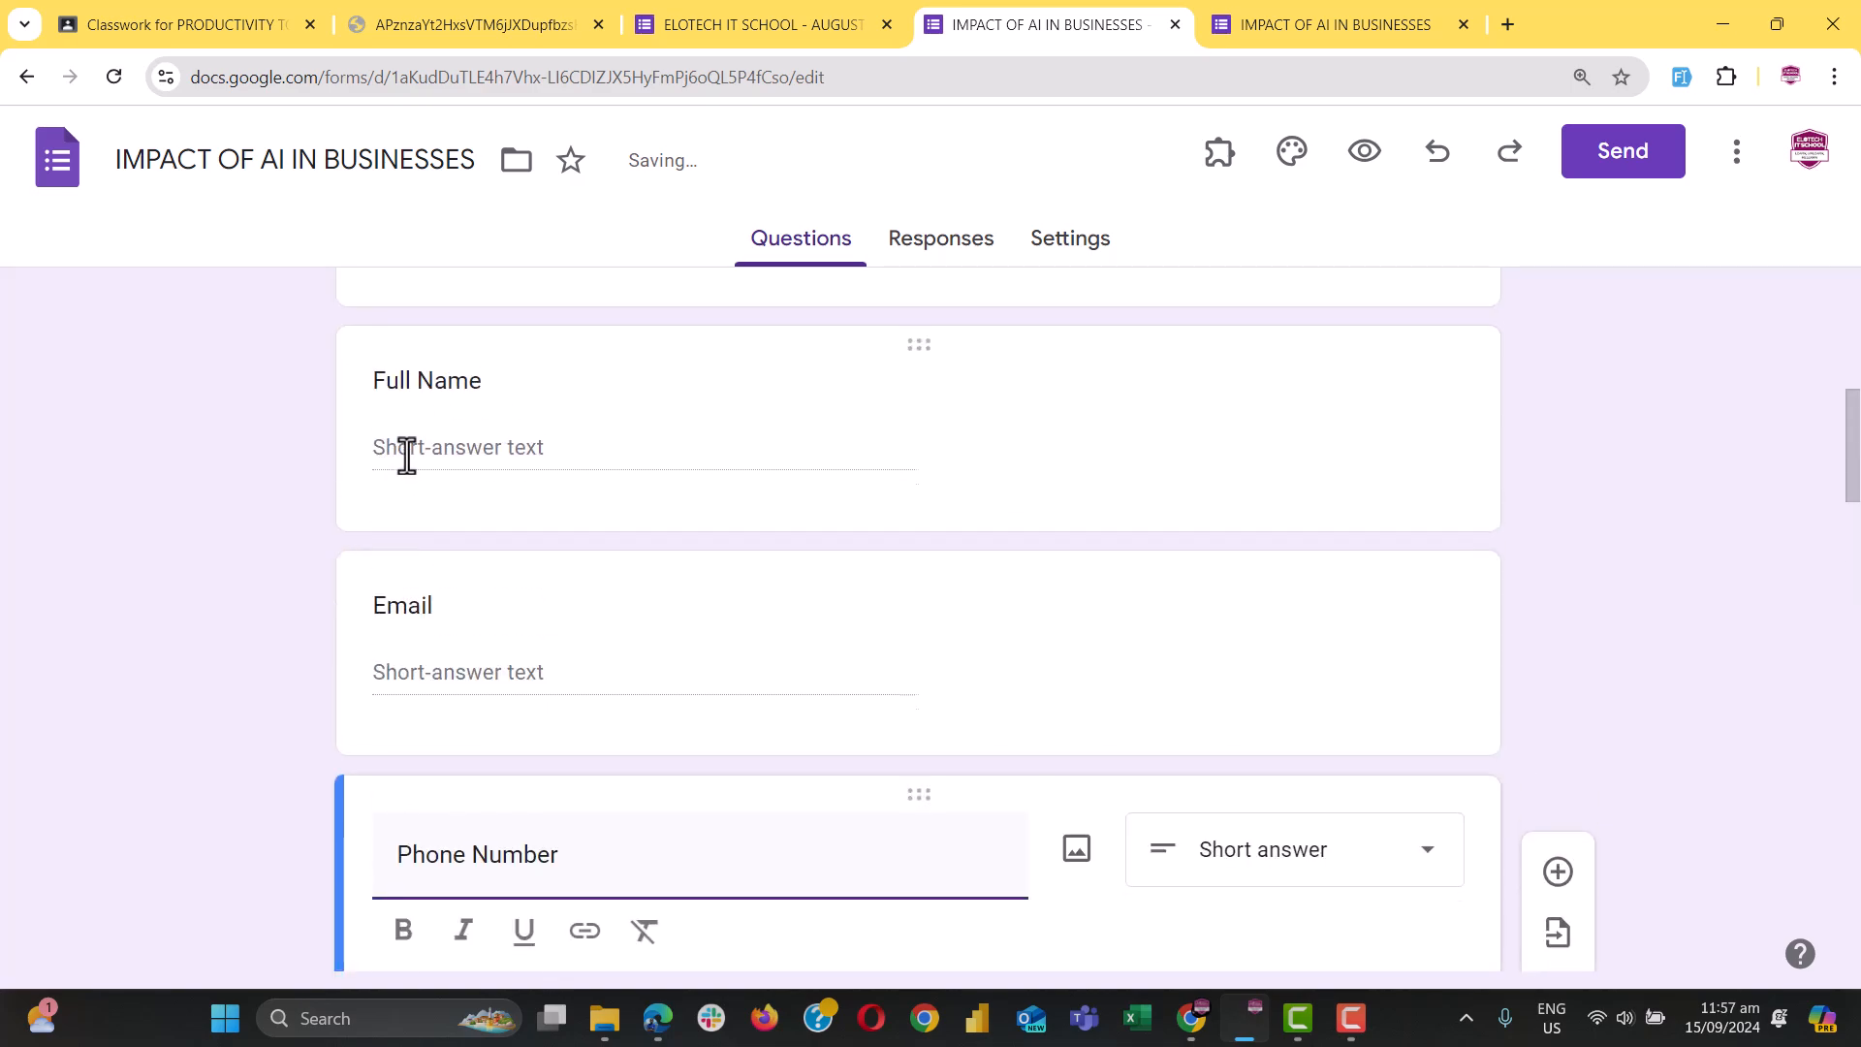
pyautogui.scroll(-3, 469, 740)
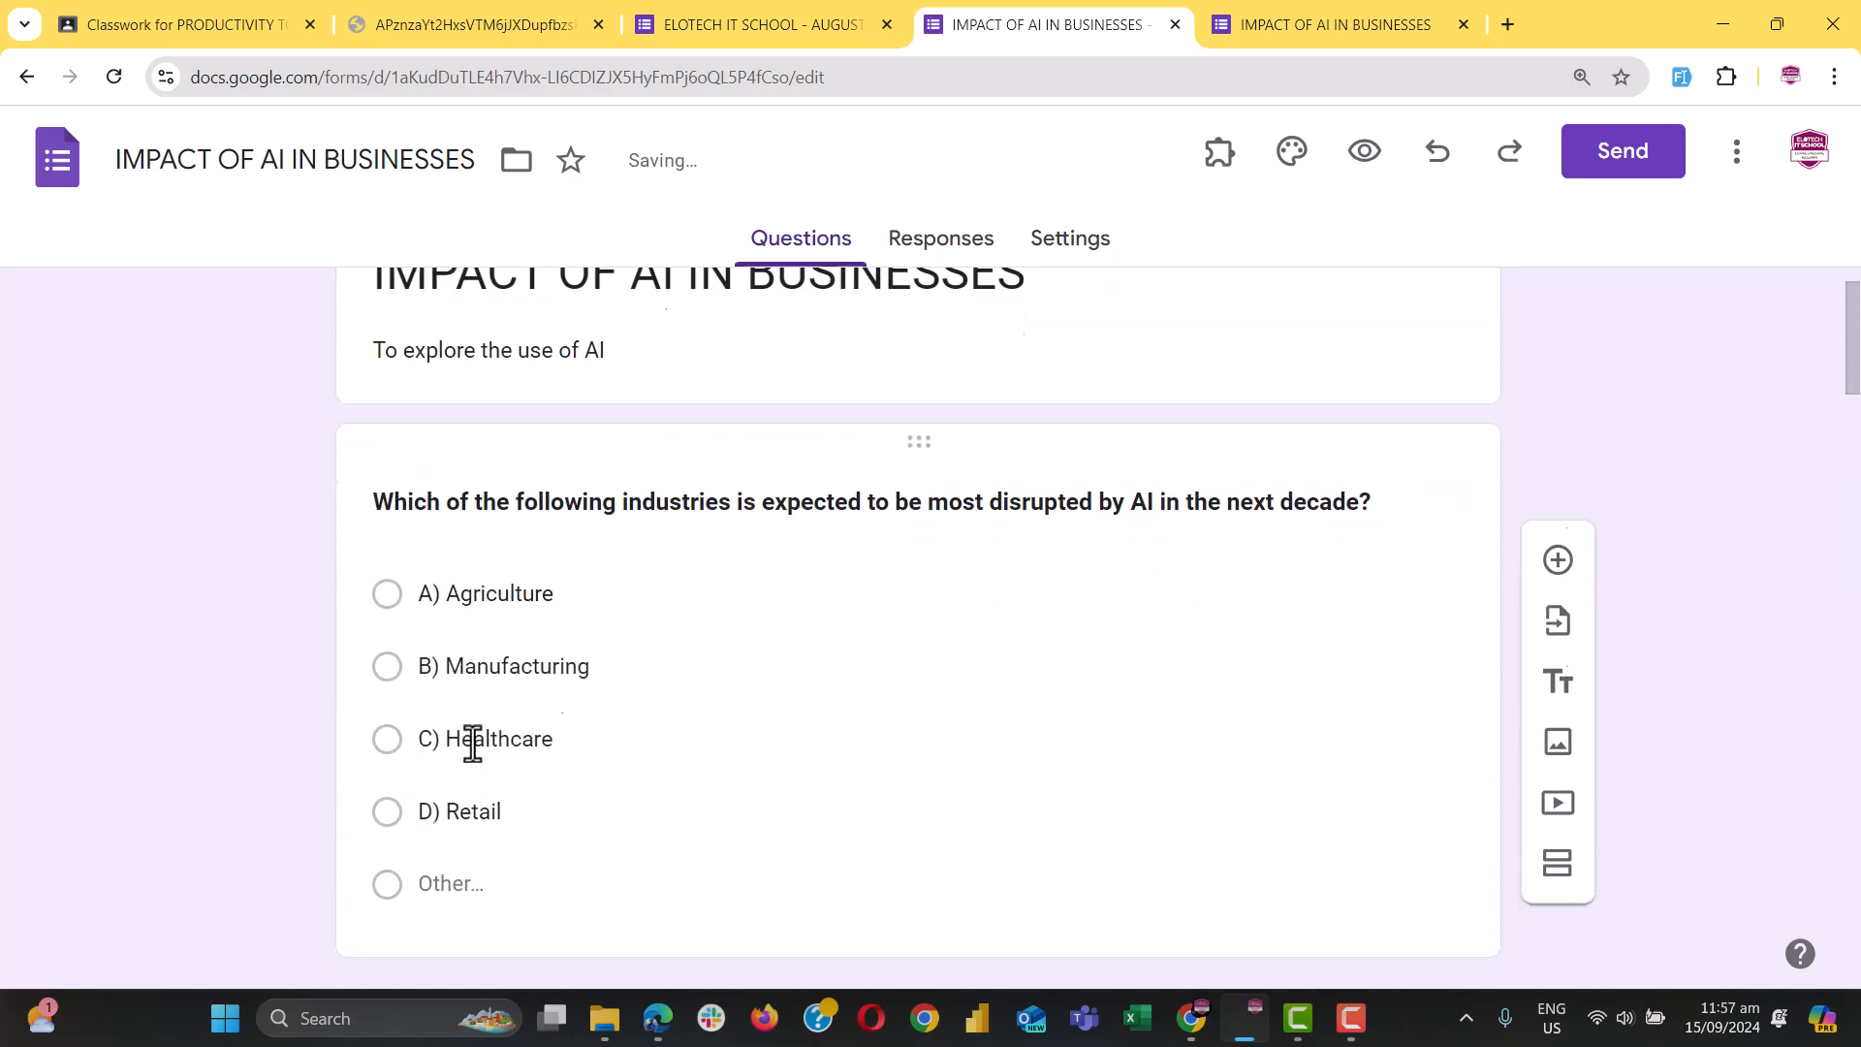
pyautogui.click(771, 803)
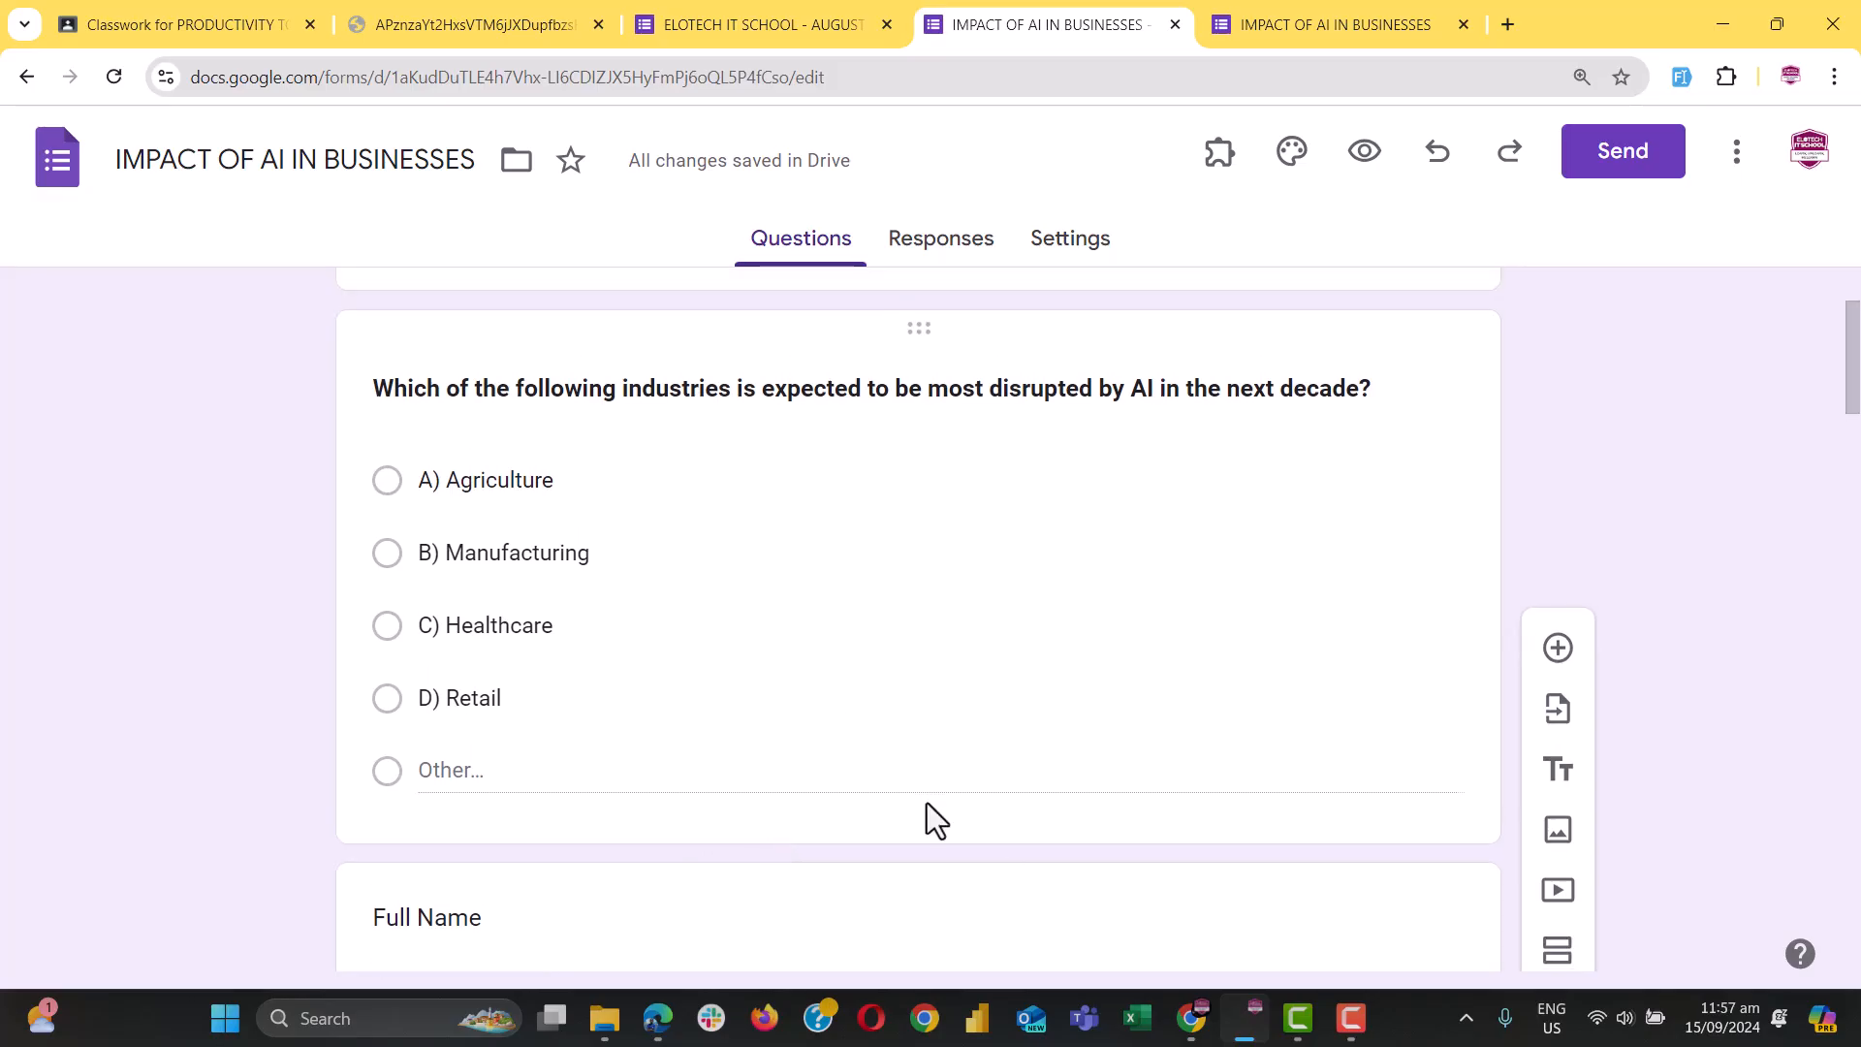
# Drag the Full Name question up to sit directly under the form title
pyautogui.scroll(-2, 688, 925)
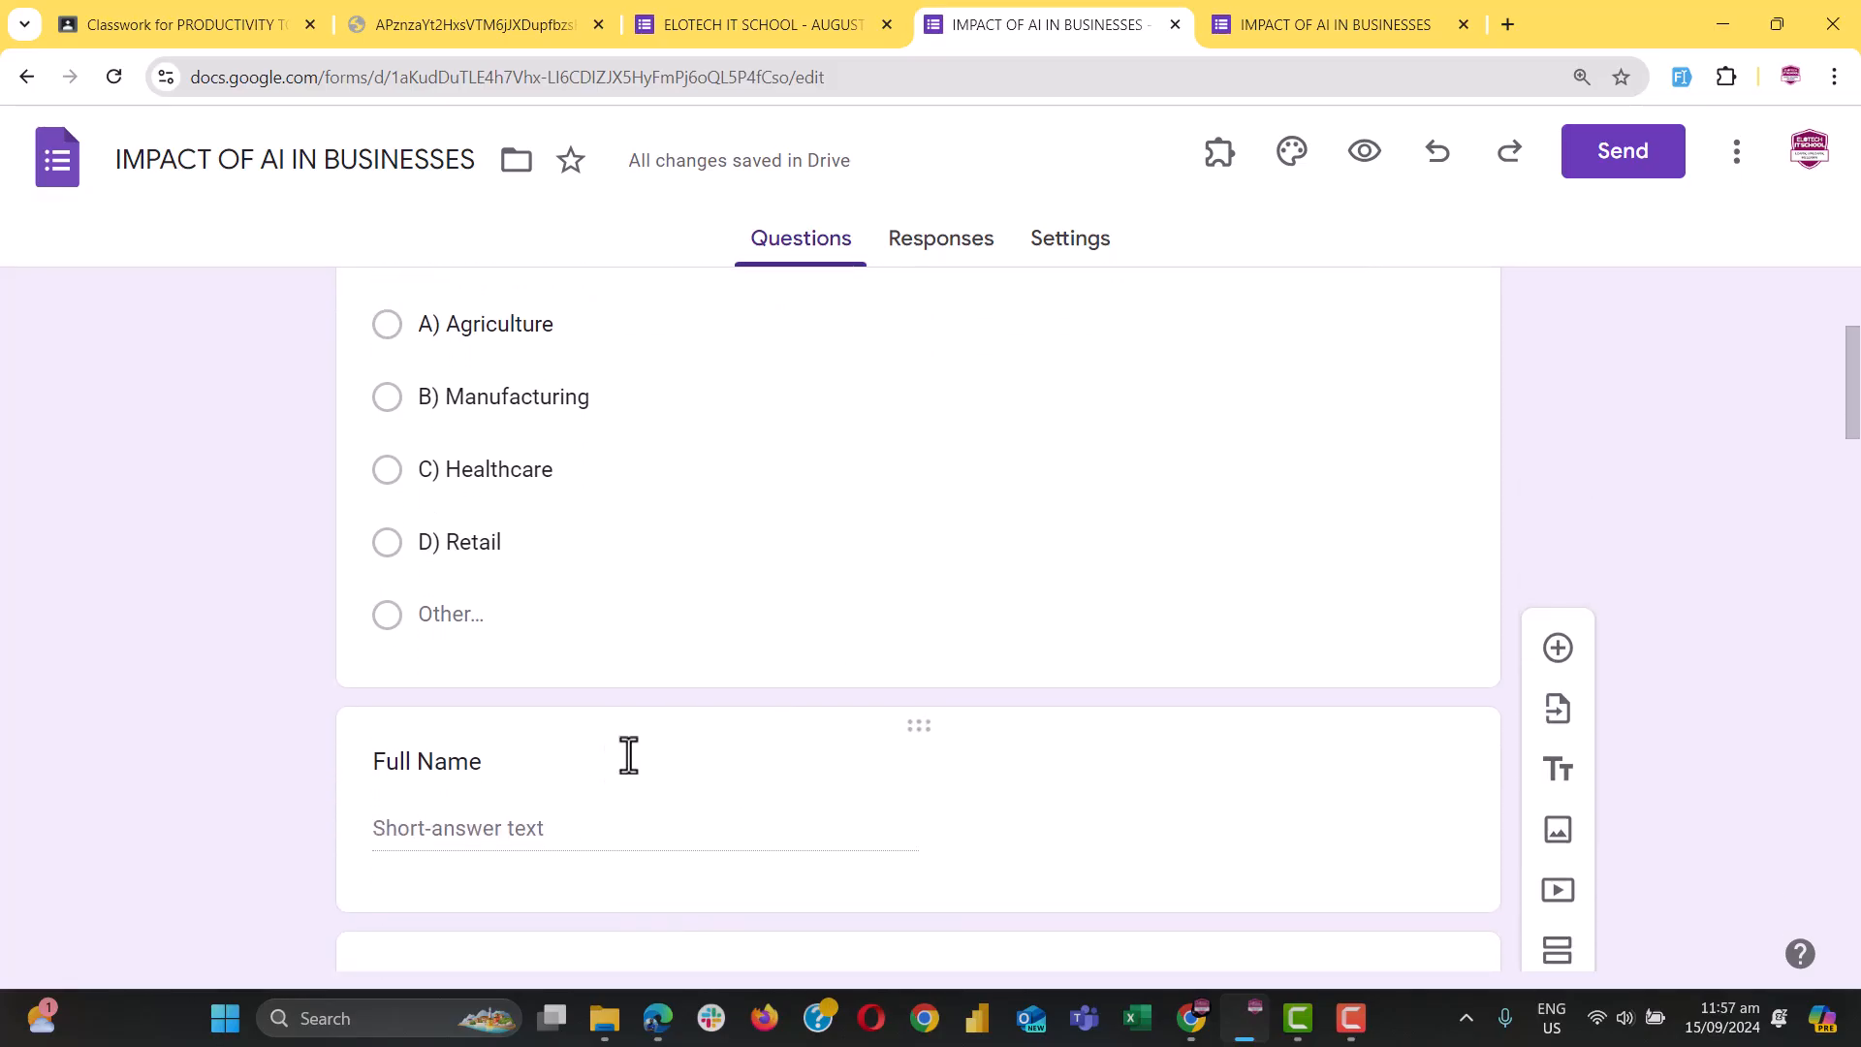
pyautogui.click(550, 759)
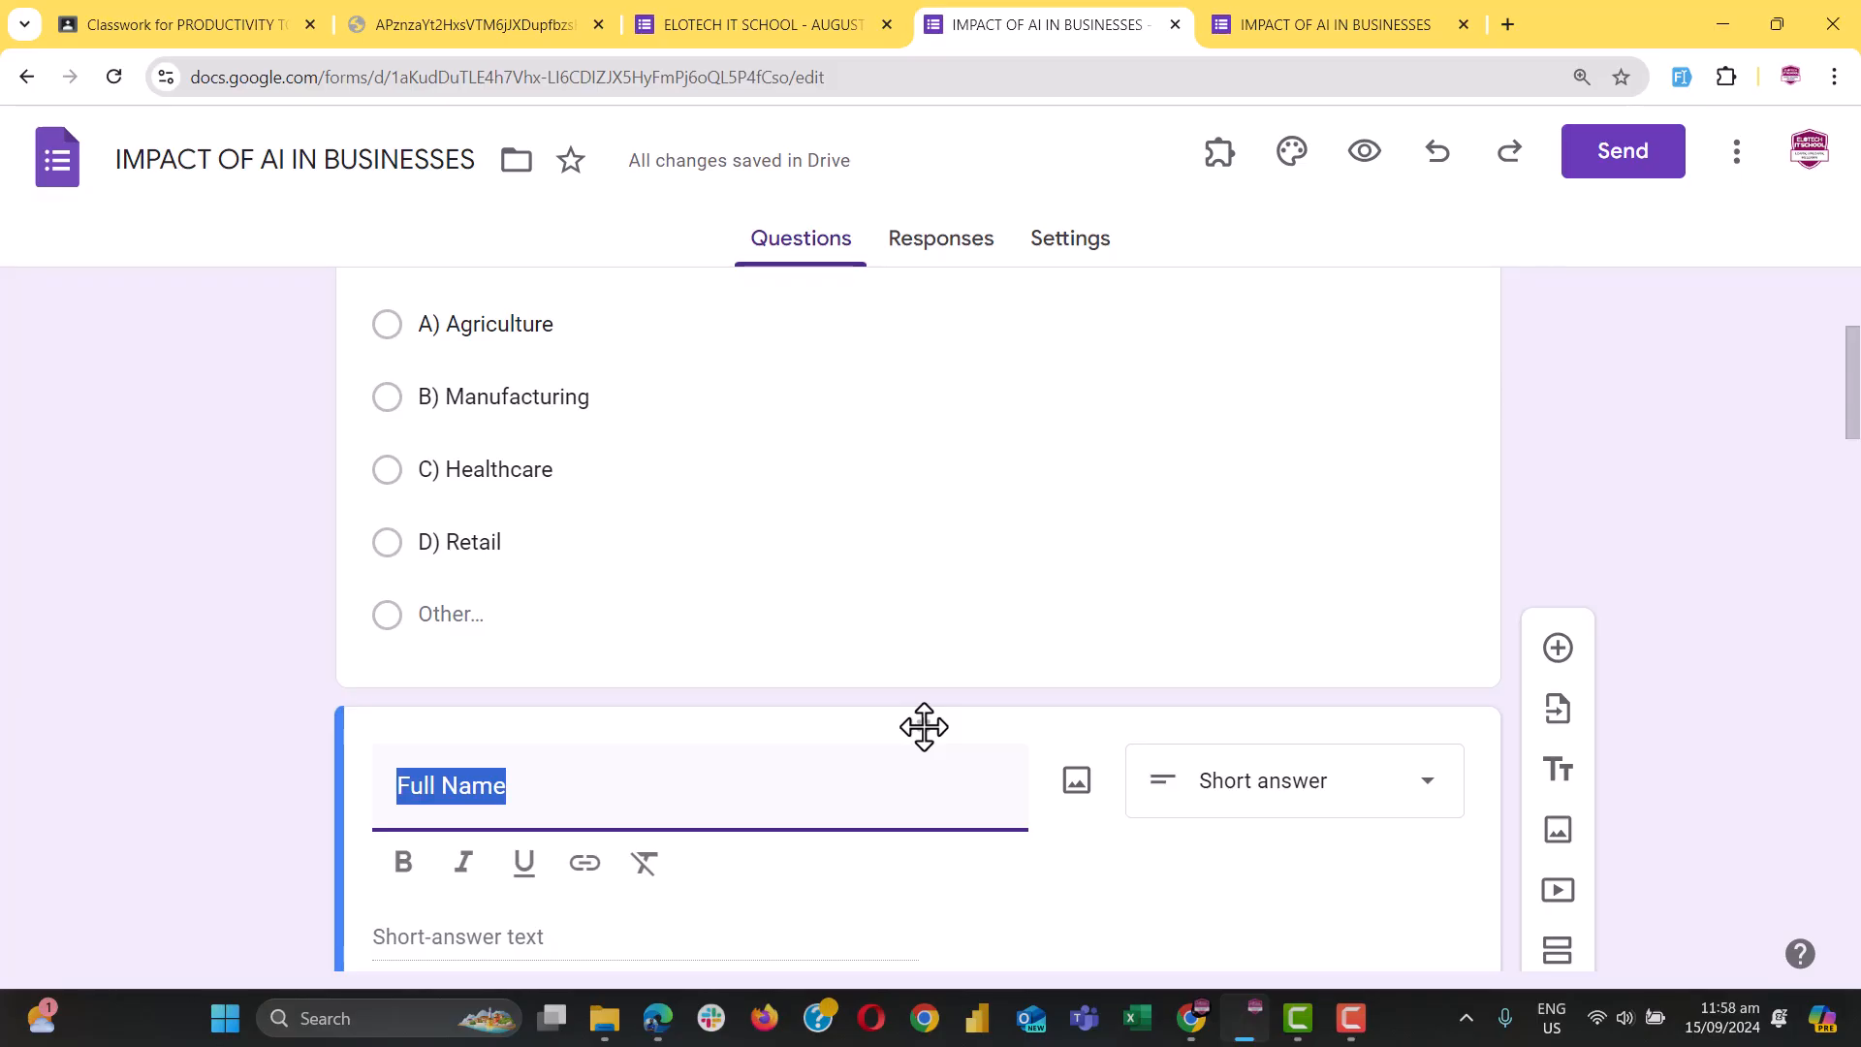
pyautogui.moveTo(923, 717); pyautogui.dragTo(930, 532)
pyautogui.scroll(-2, 774, 678)
pyautogui.scroll(-7, 773, 678)
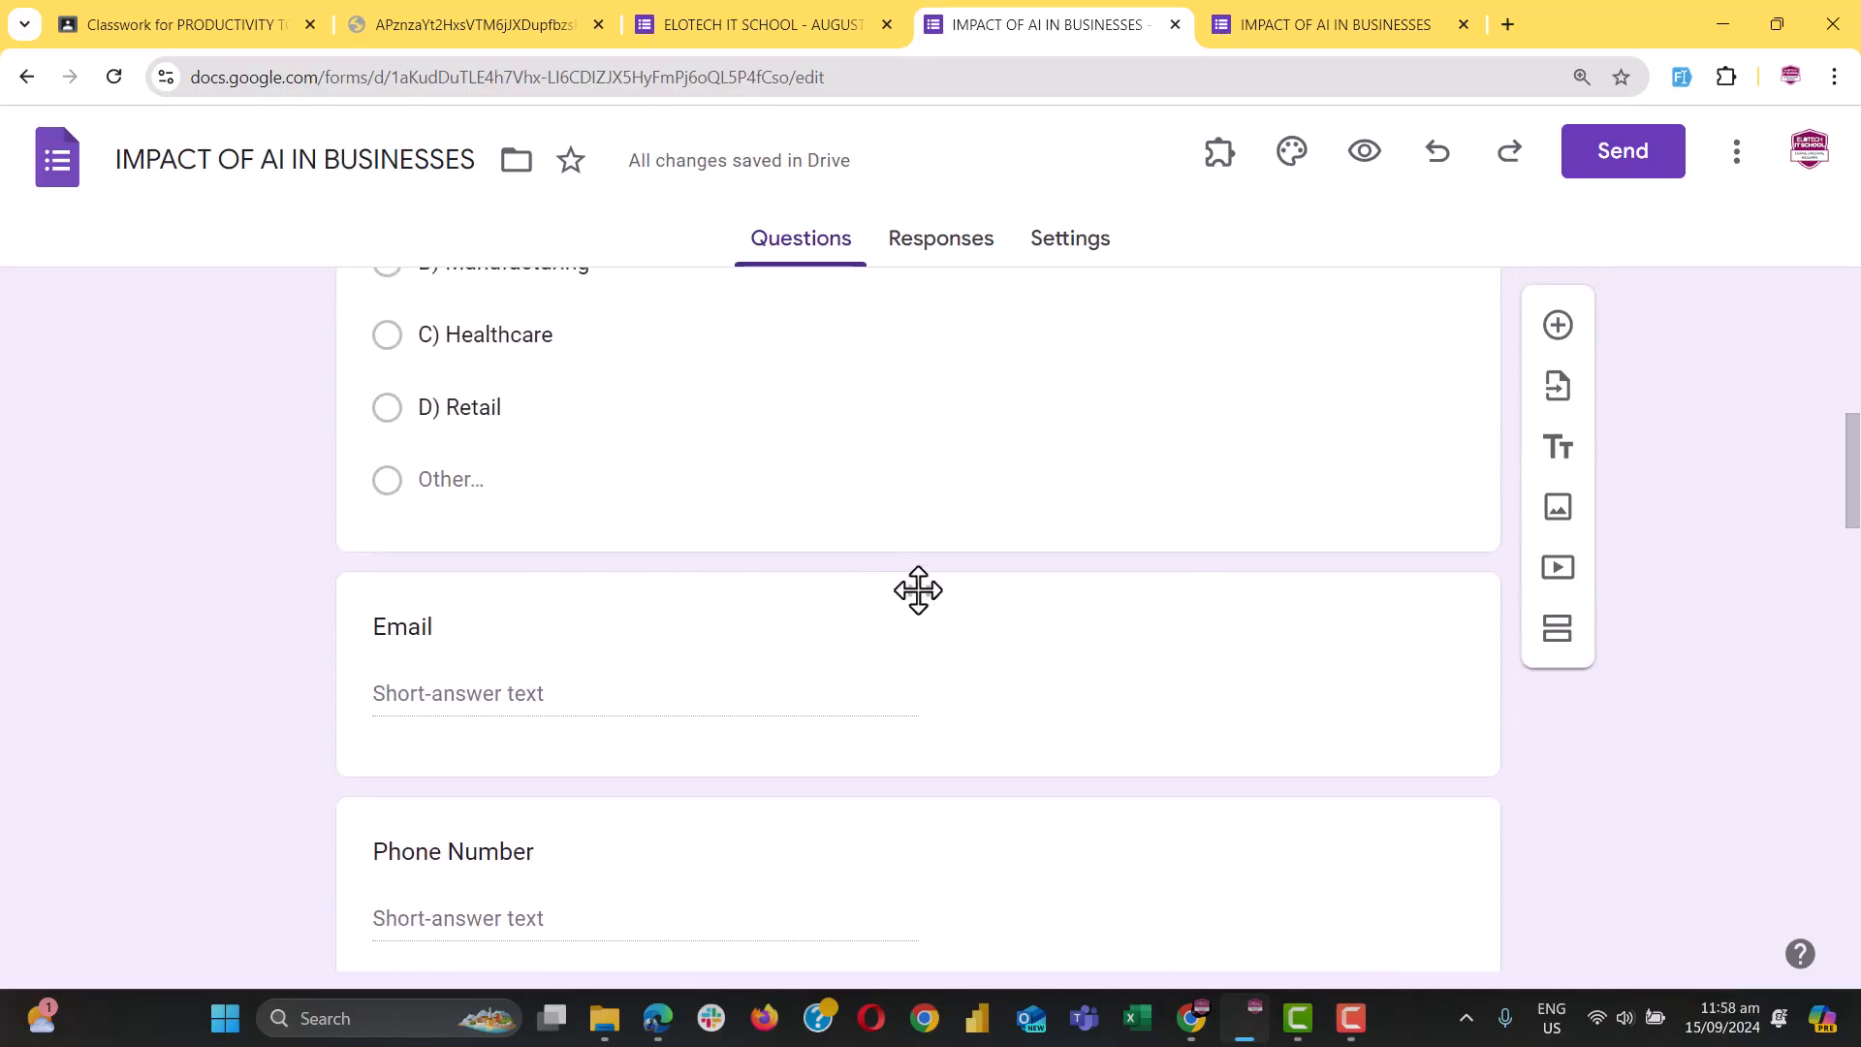
# Drag Email and Phone Number up beneath Full Name, then switch to the handout desktop
pyautogui.moveTo(918, 594); pyautogui.dragTo(947, 711)
pyautogui.scroll(-7, 947, 712)
pyautogui.scroll(-3, 947, 710)
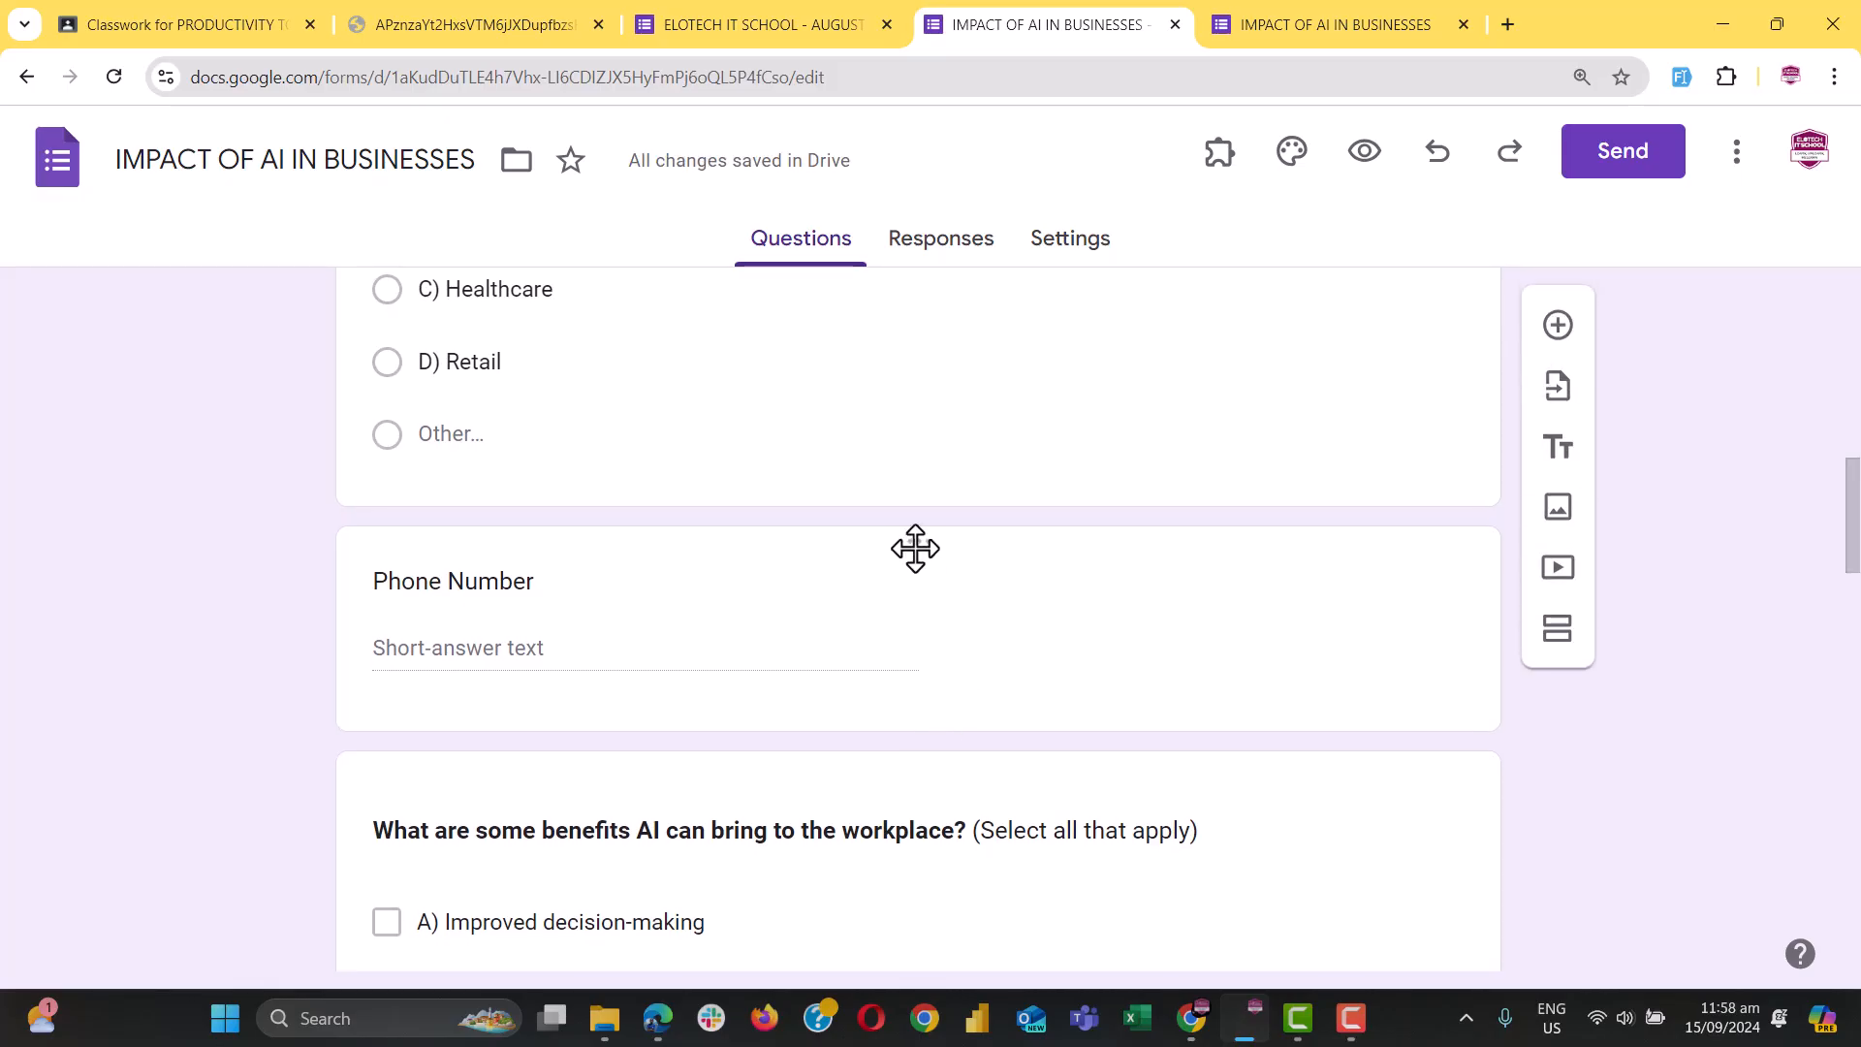
pyautogui.moveTo(915, 548); pyautogui.dragTo(935, 769)
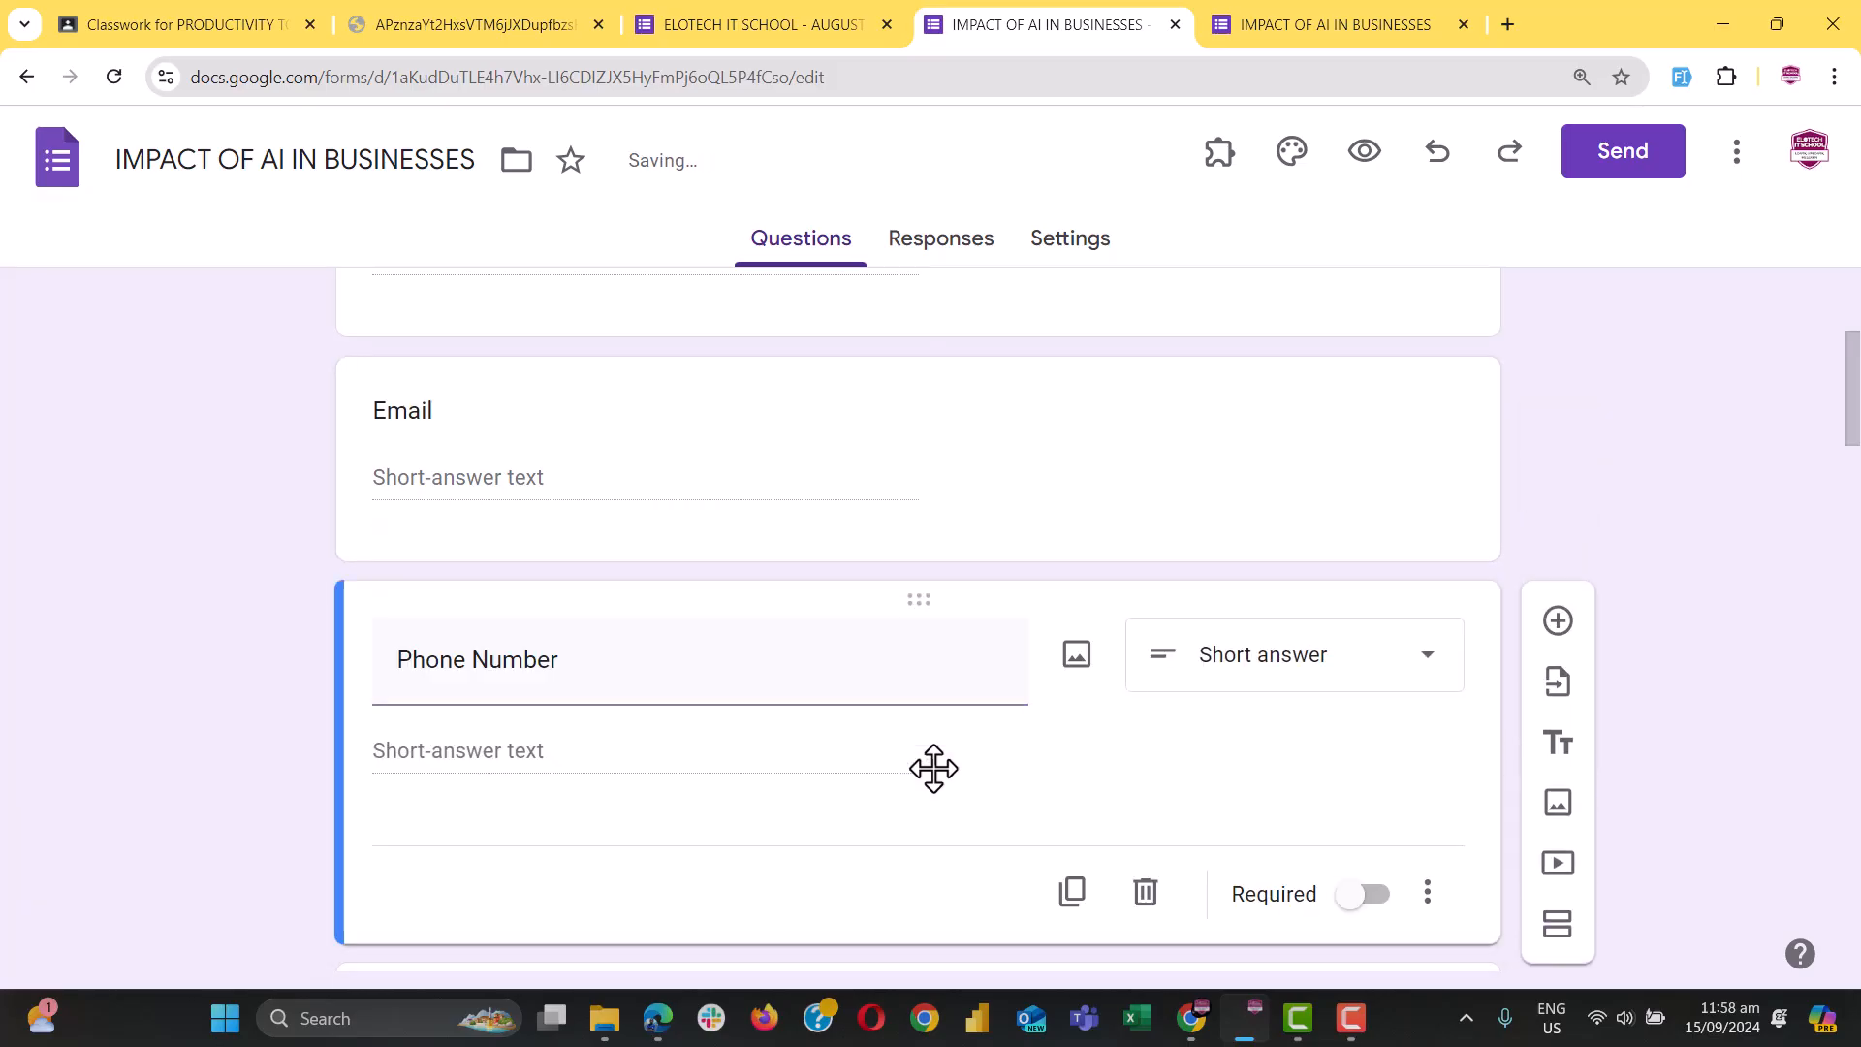
pyautogui.scroll(4, 776, 717)
pyautogui.scroll(-4, 574, 734)
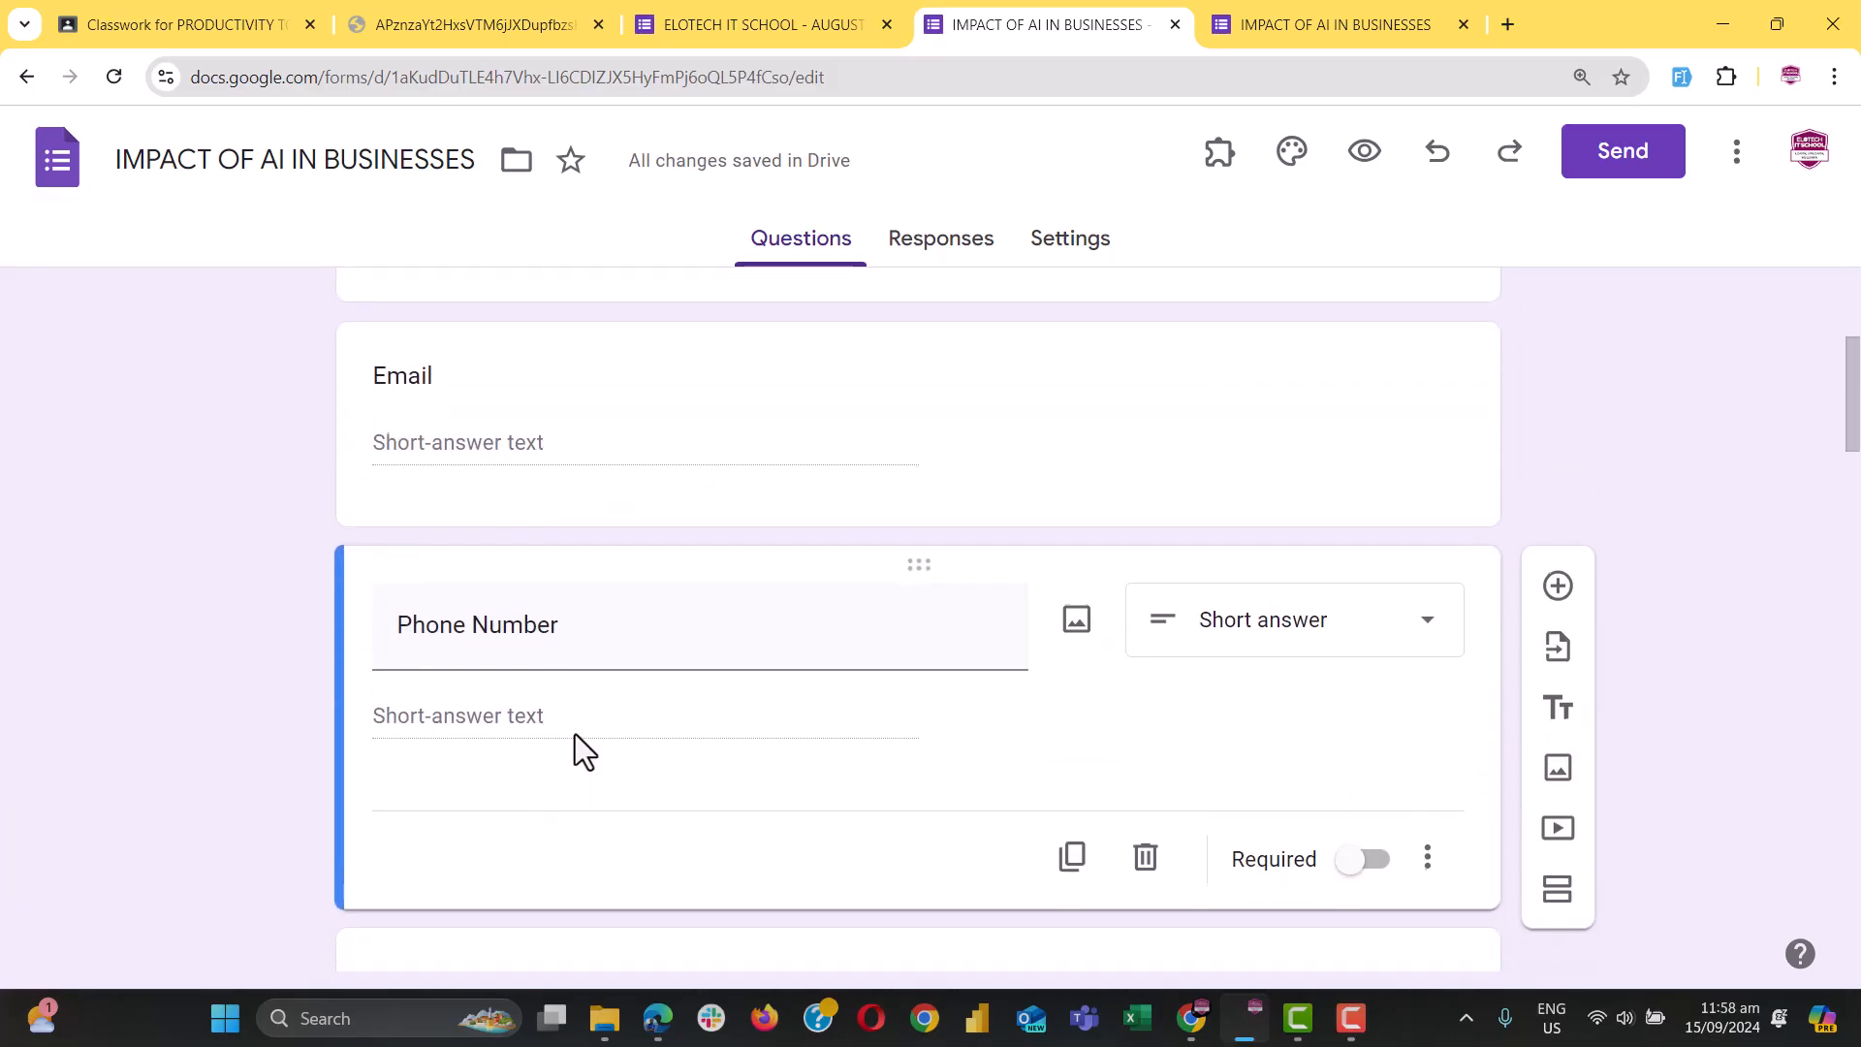
pyautogui.scroll(3, 574, 734)
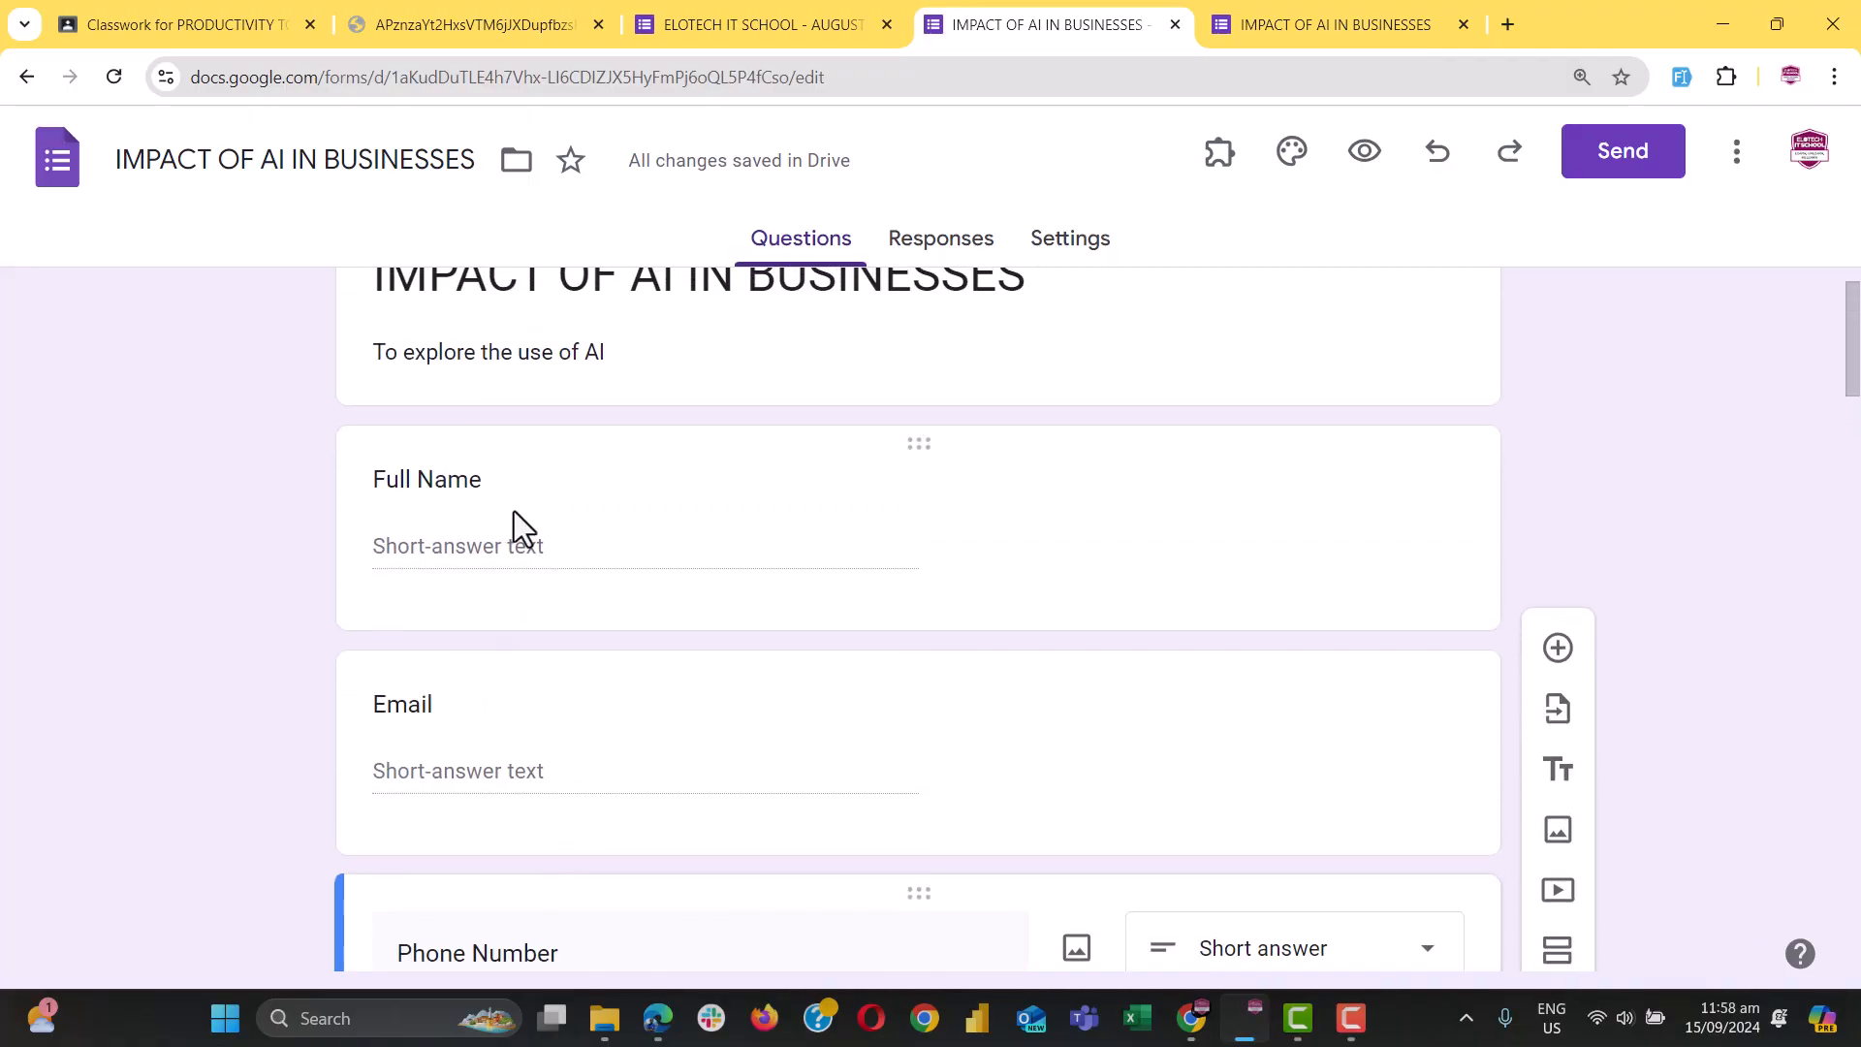
pyautogui.scroll(1, 527, 605)
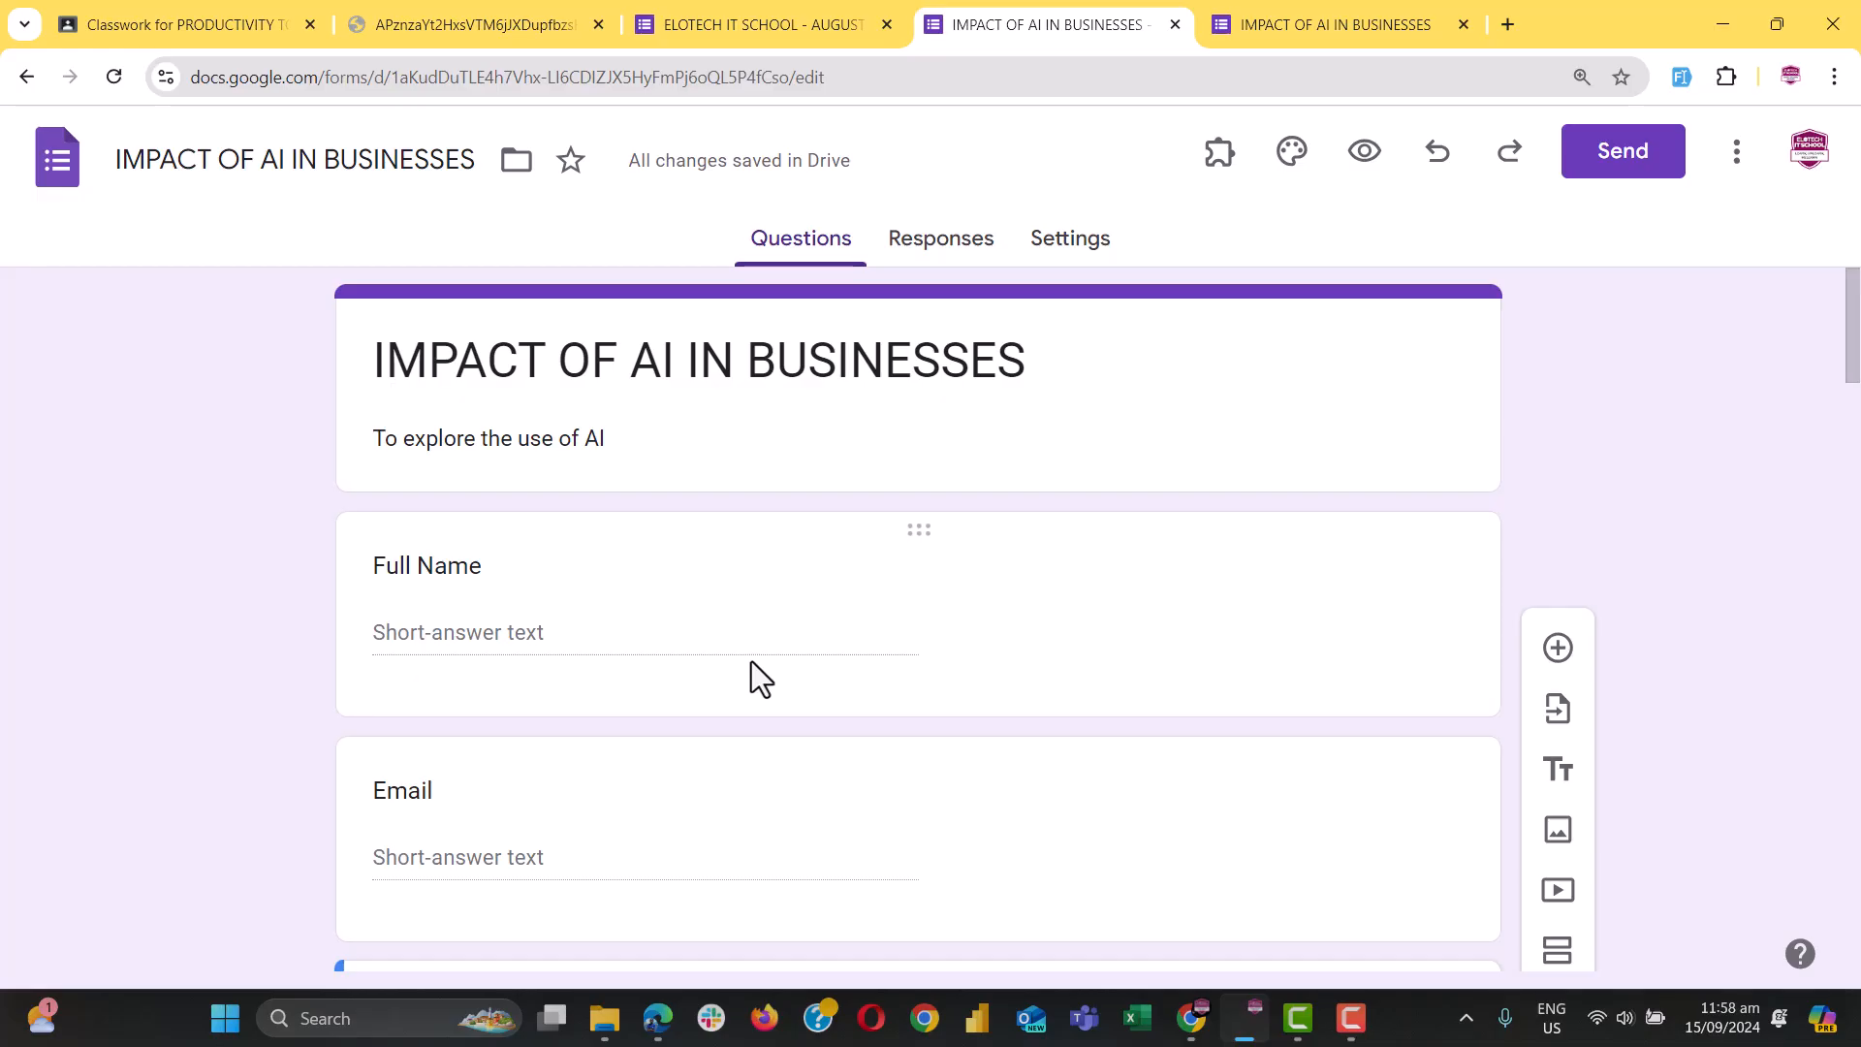
pyautogui.scroll(-1, 862, 660)
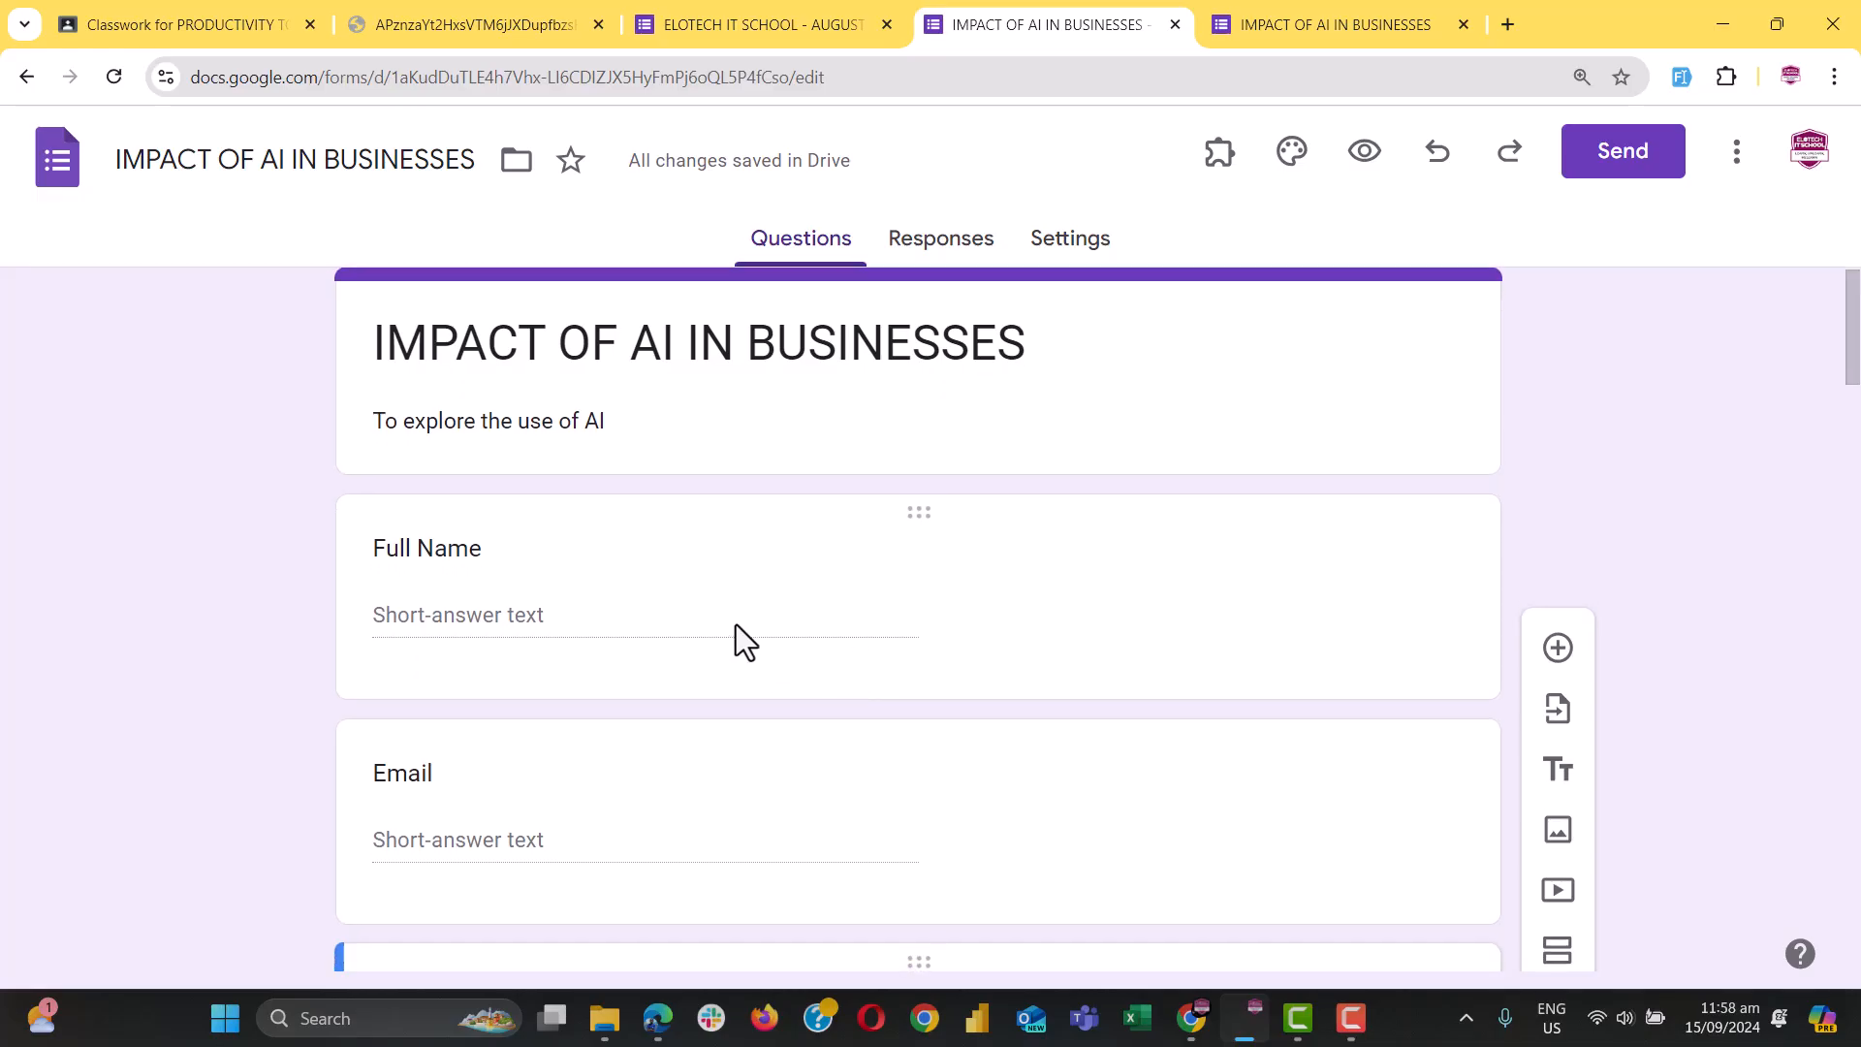
pyautogui.click(636, 561)
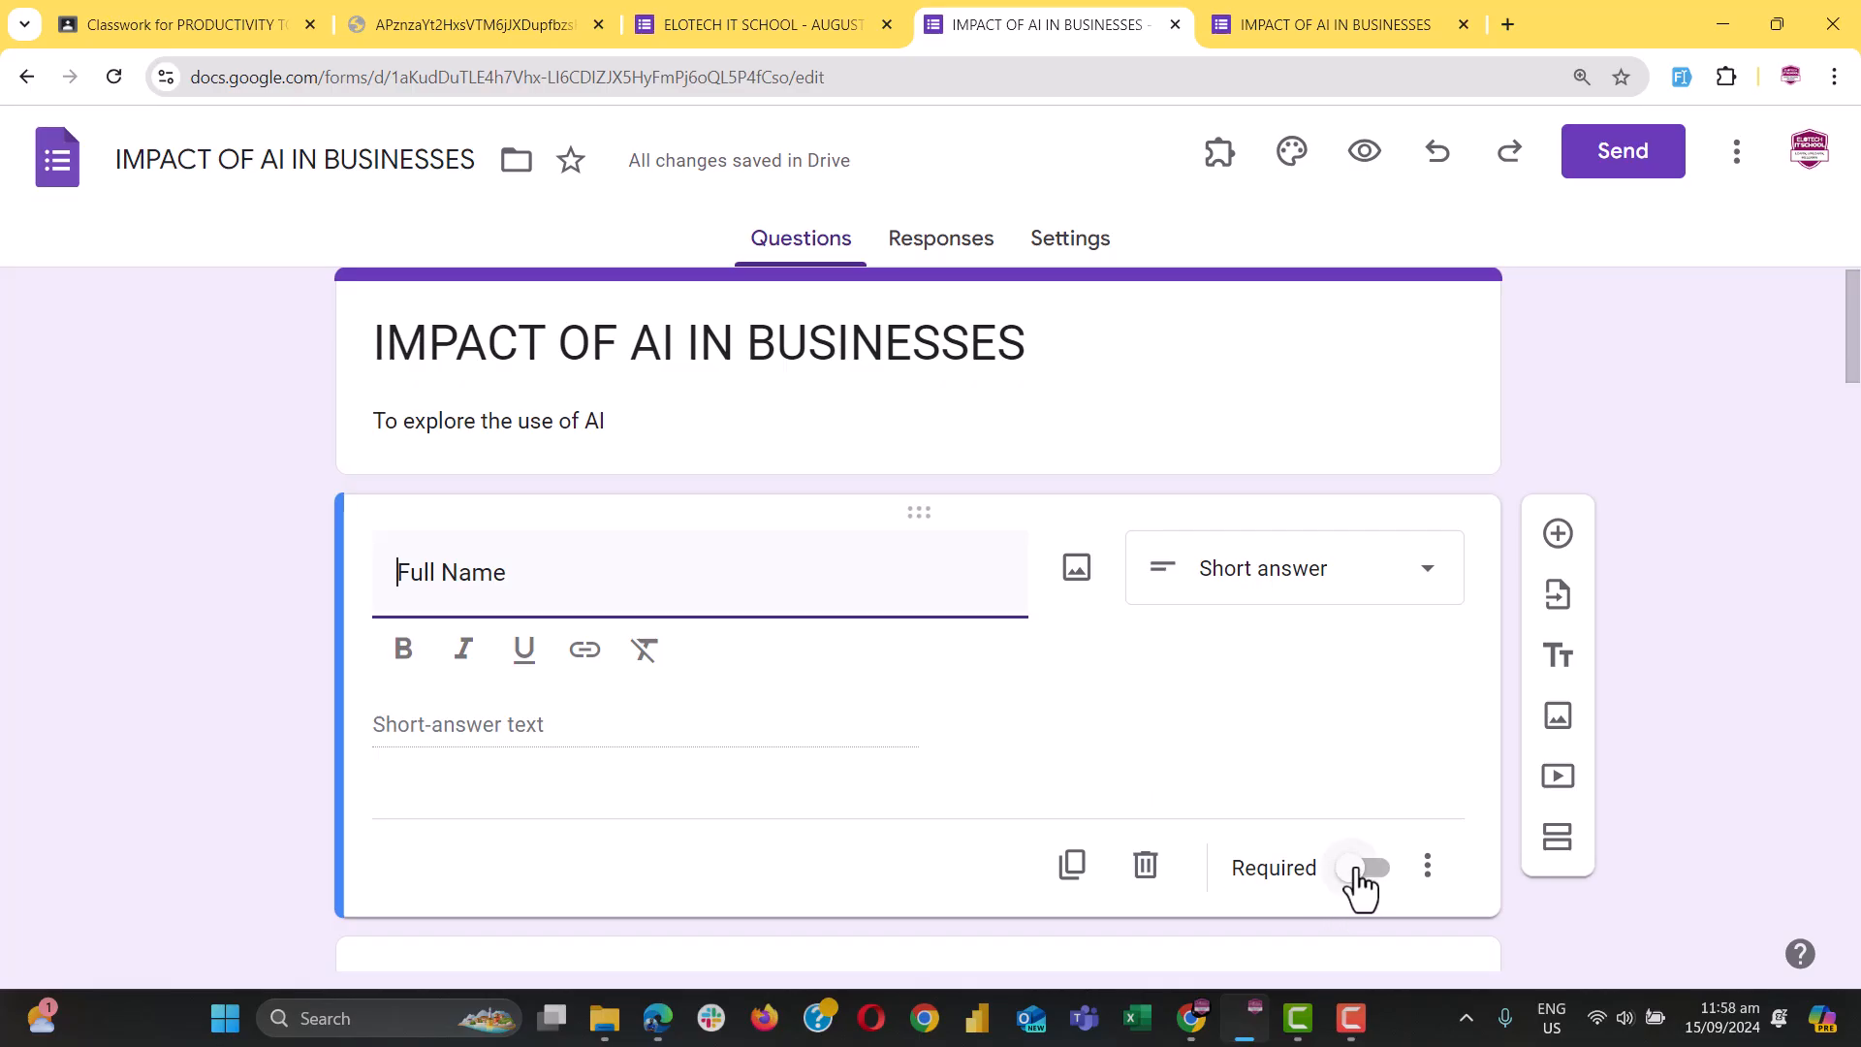
pyautogui.press('ctrl+super+Left')
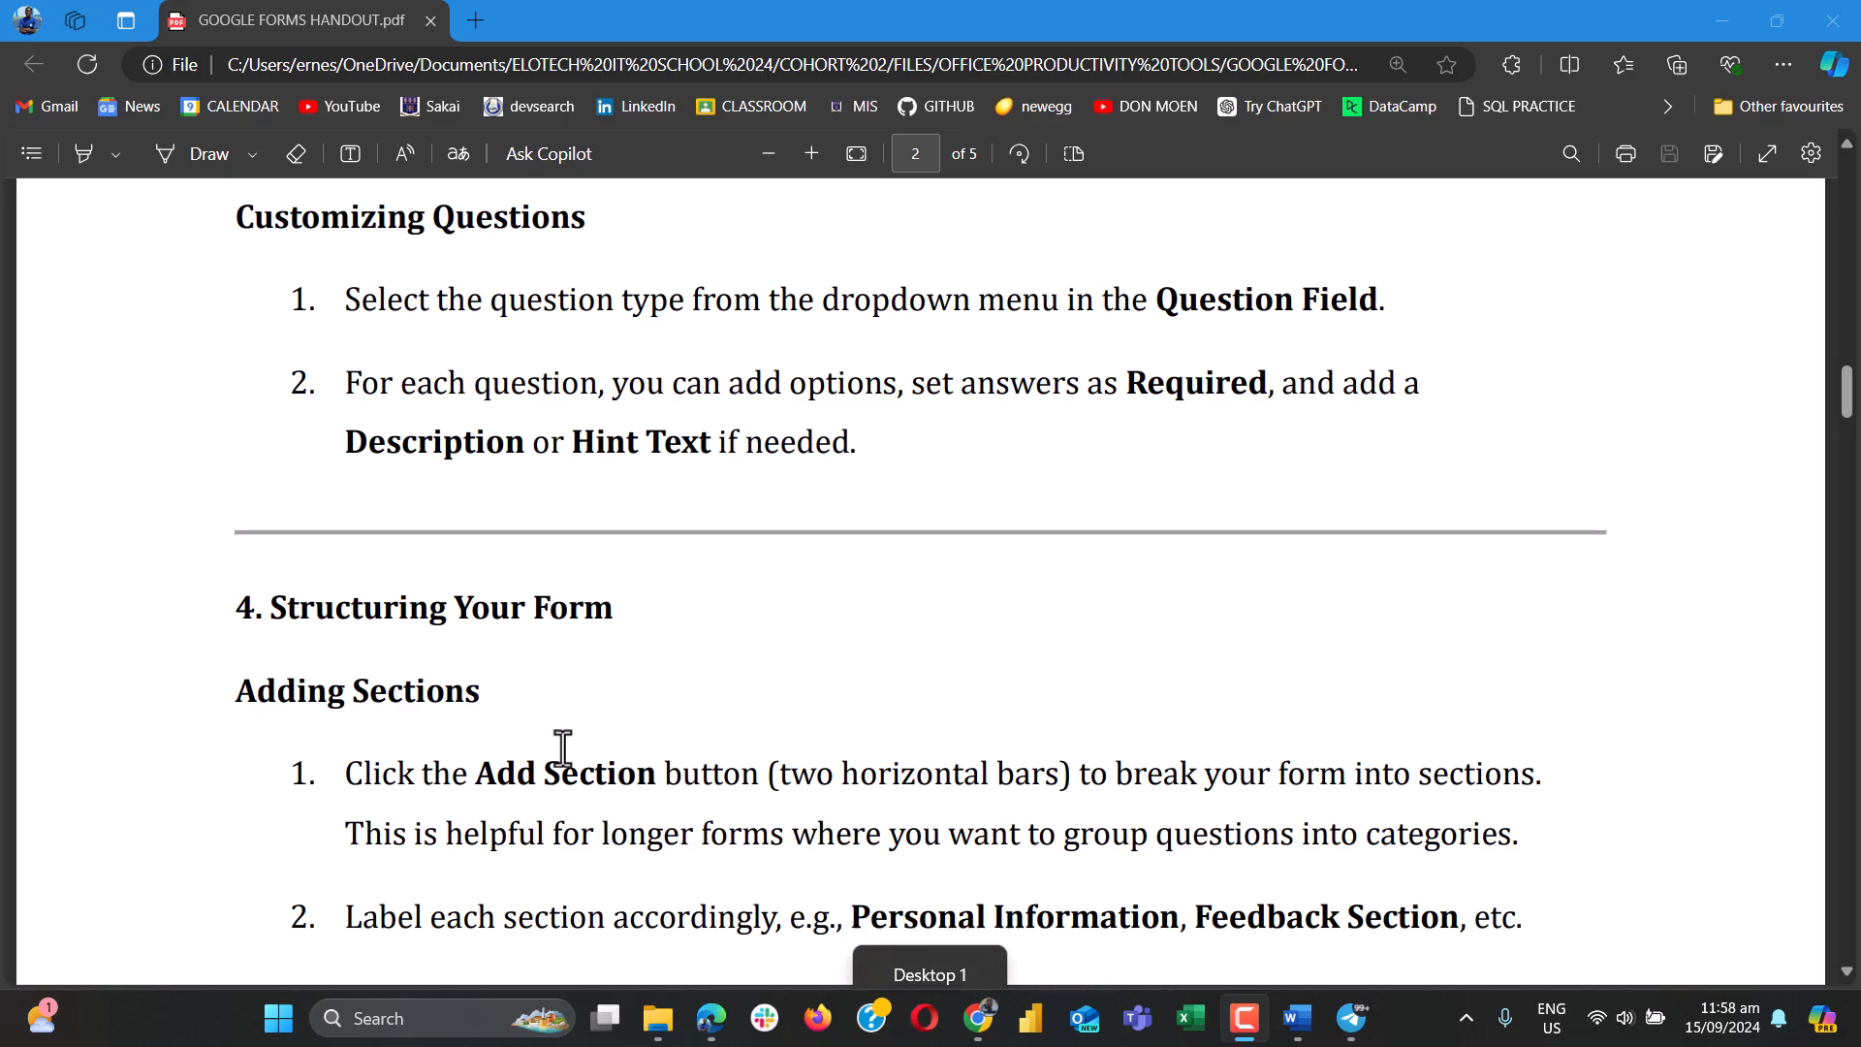
# Scroll the handout to its Customizing Questions guidance on Required answers
pyautogui.scroll(-5, 562, 753)
pyautogui.scroll(7, 561, 752)
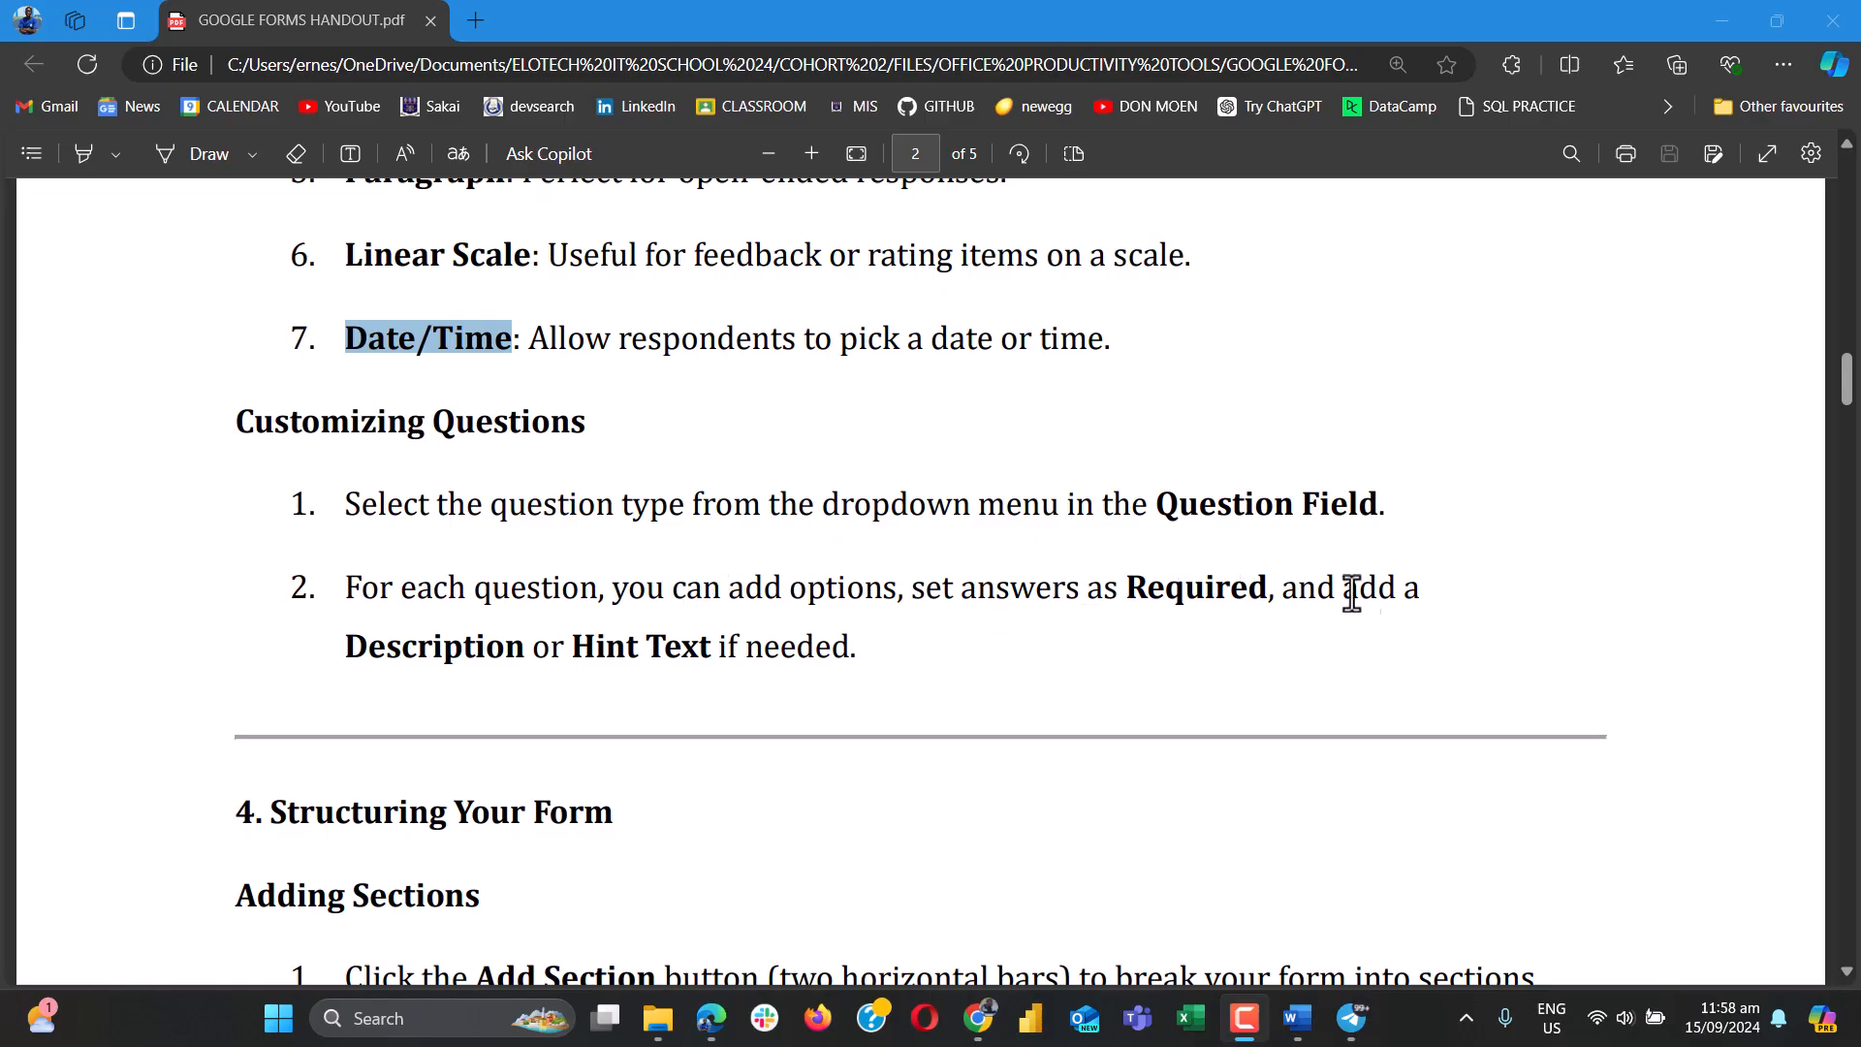
# Back in the editor, turn on Required for Full Name, Email and Phone Number
pyautogui.press('ctrl+super+Right')
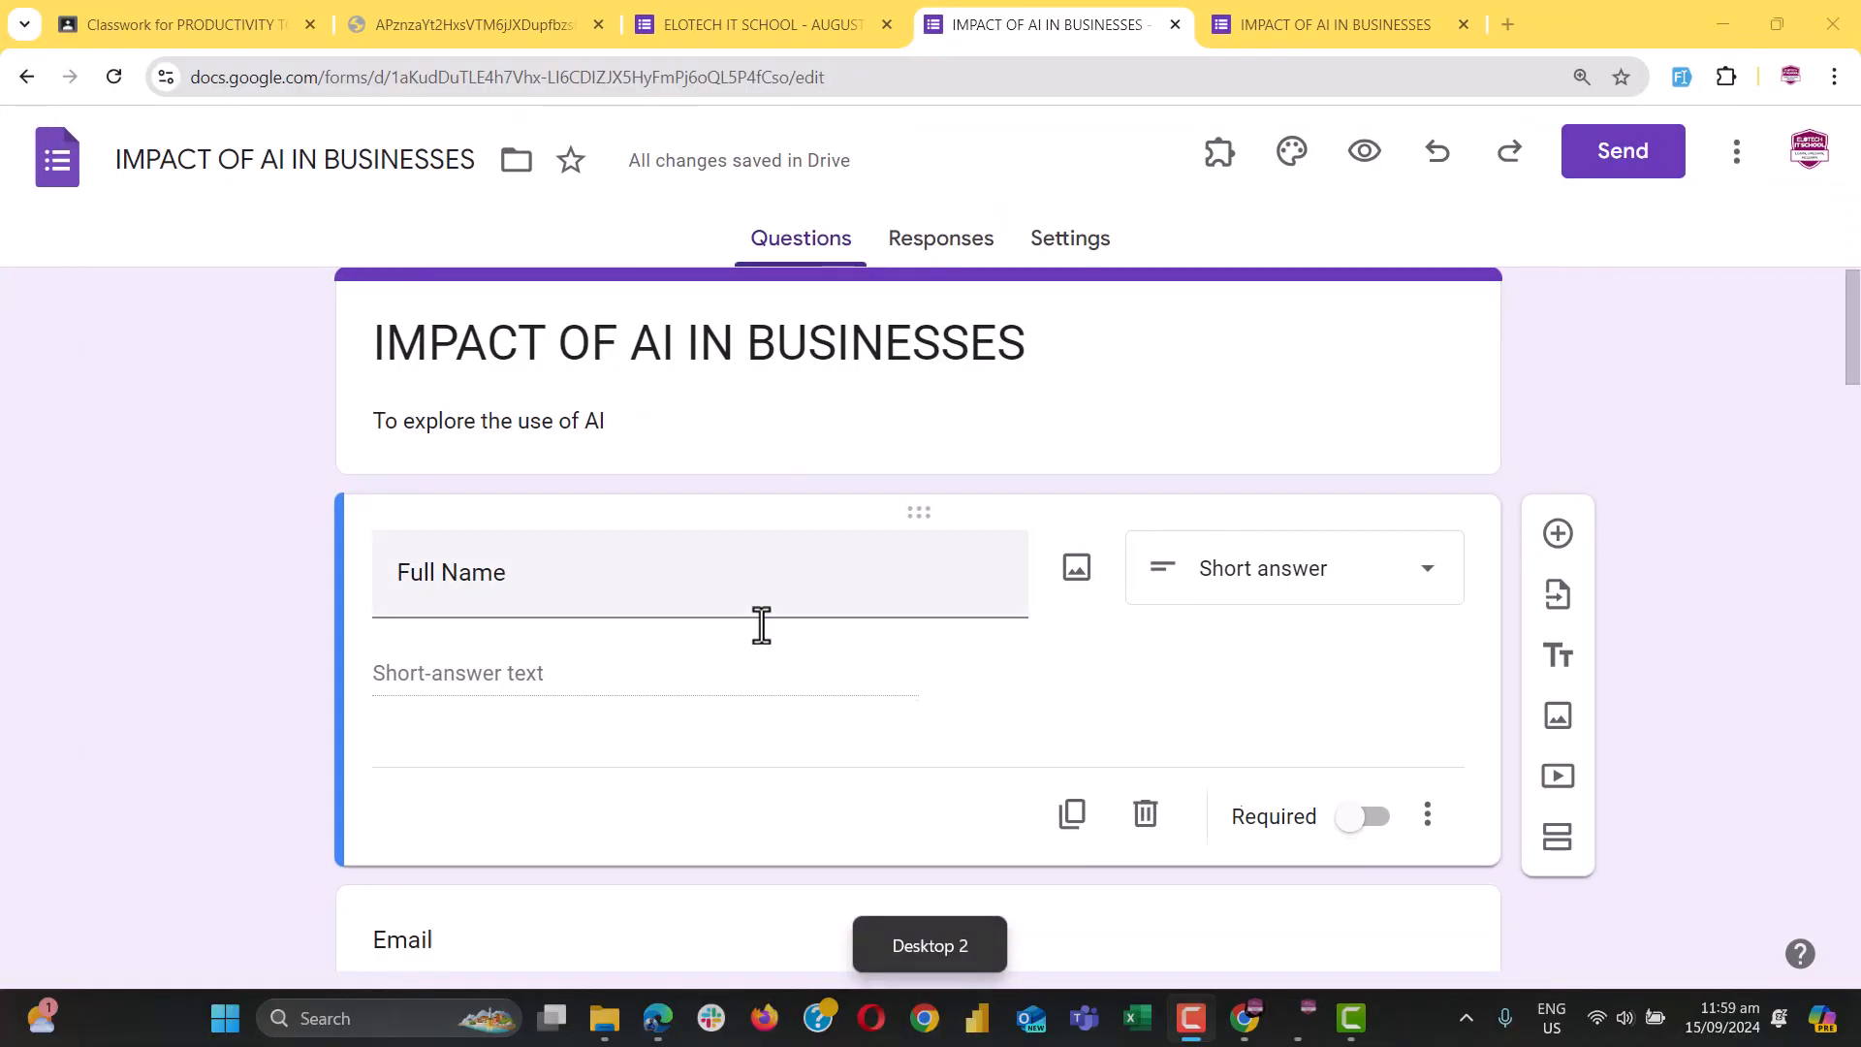
pyautogui.click(1362, 808)
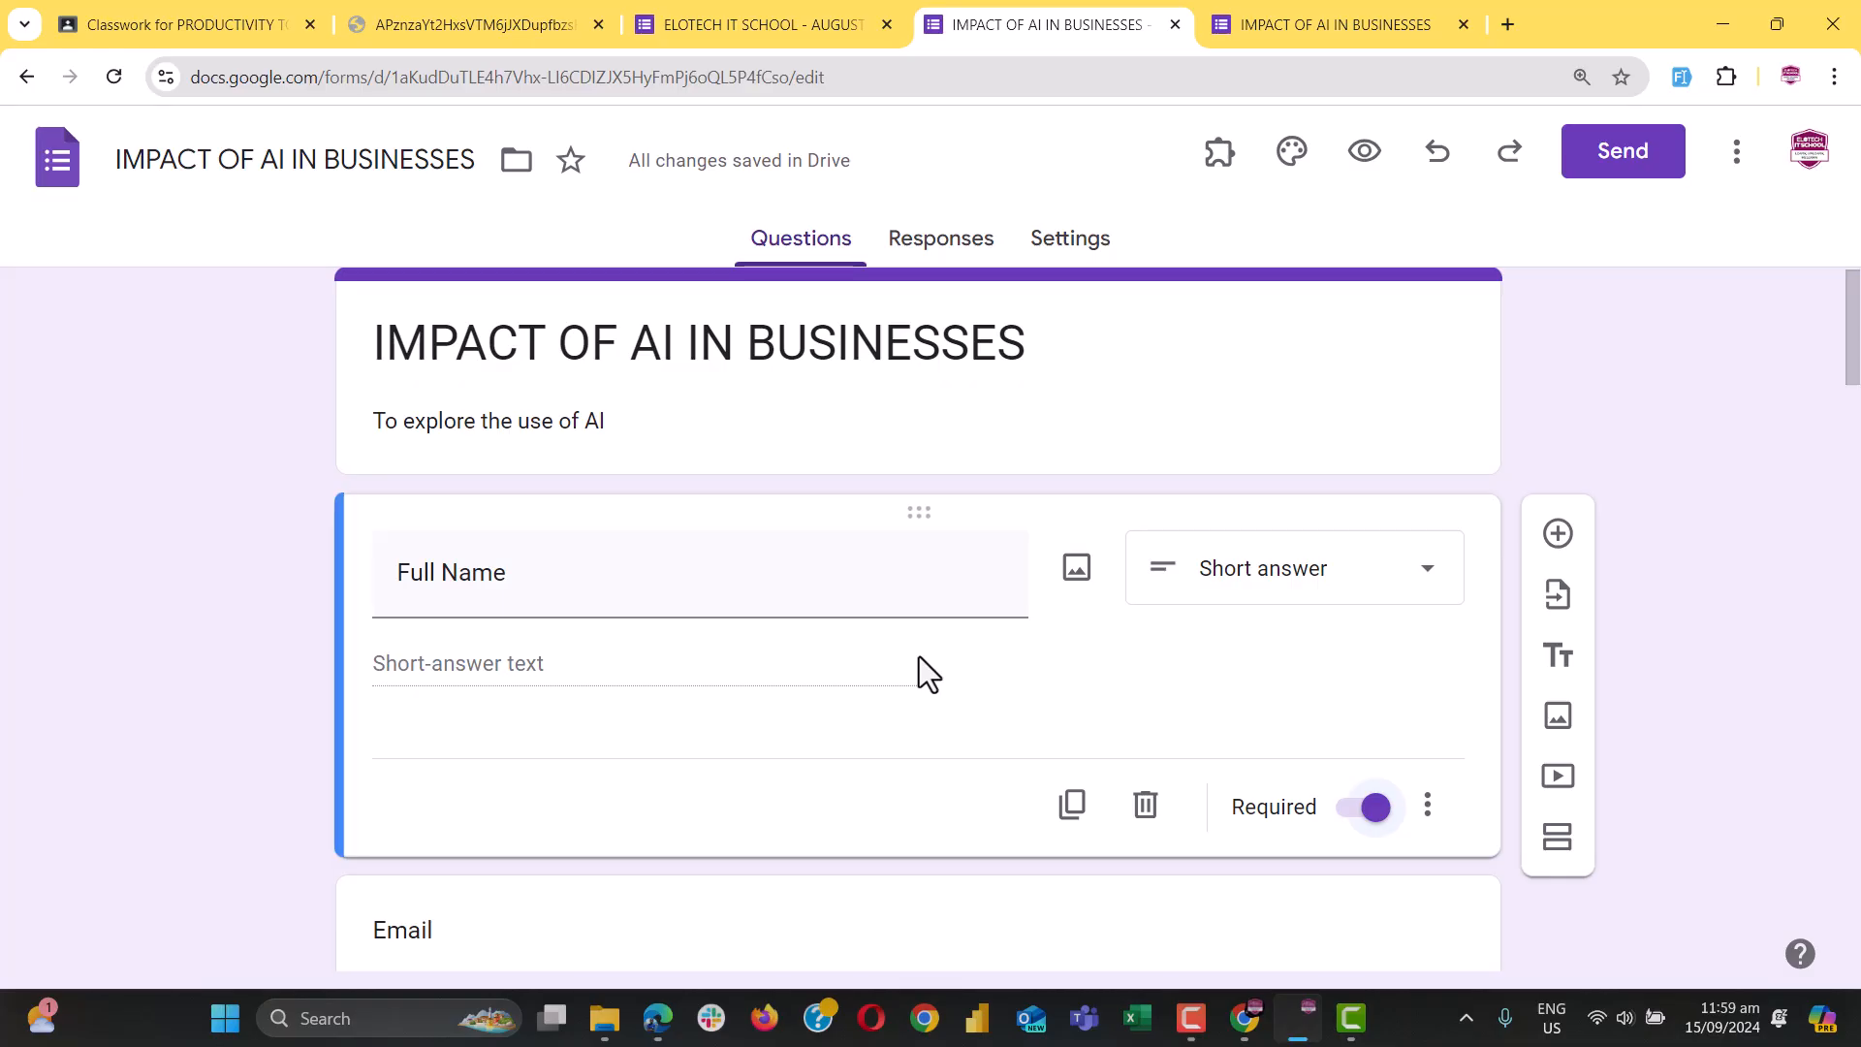
pyautogui.scroll(-3, 919, 656)
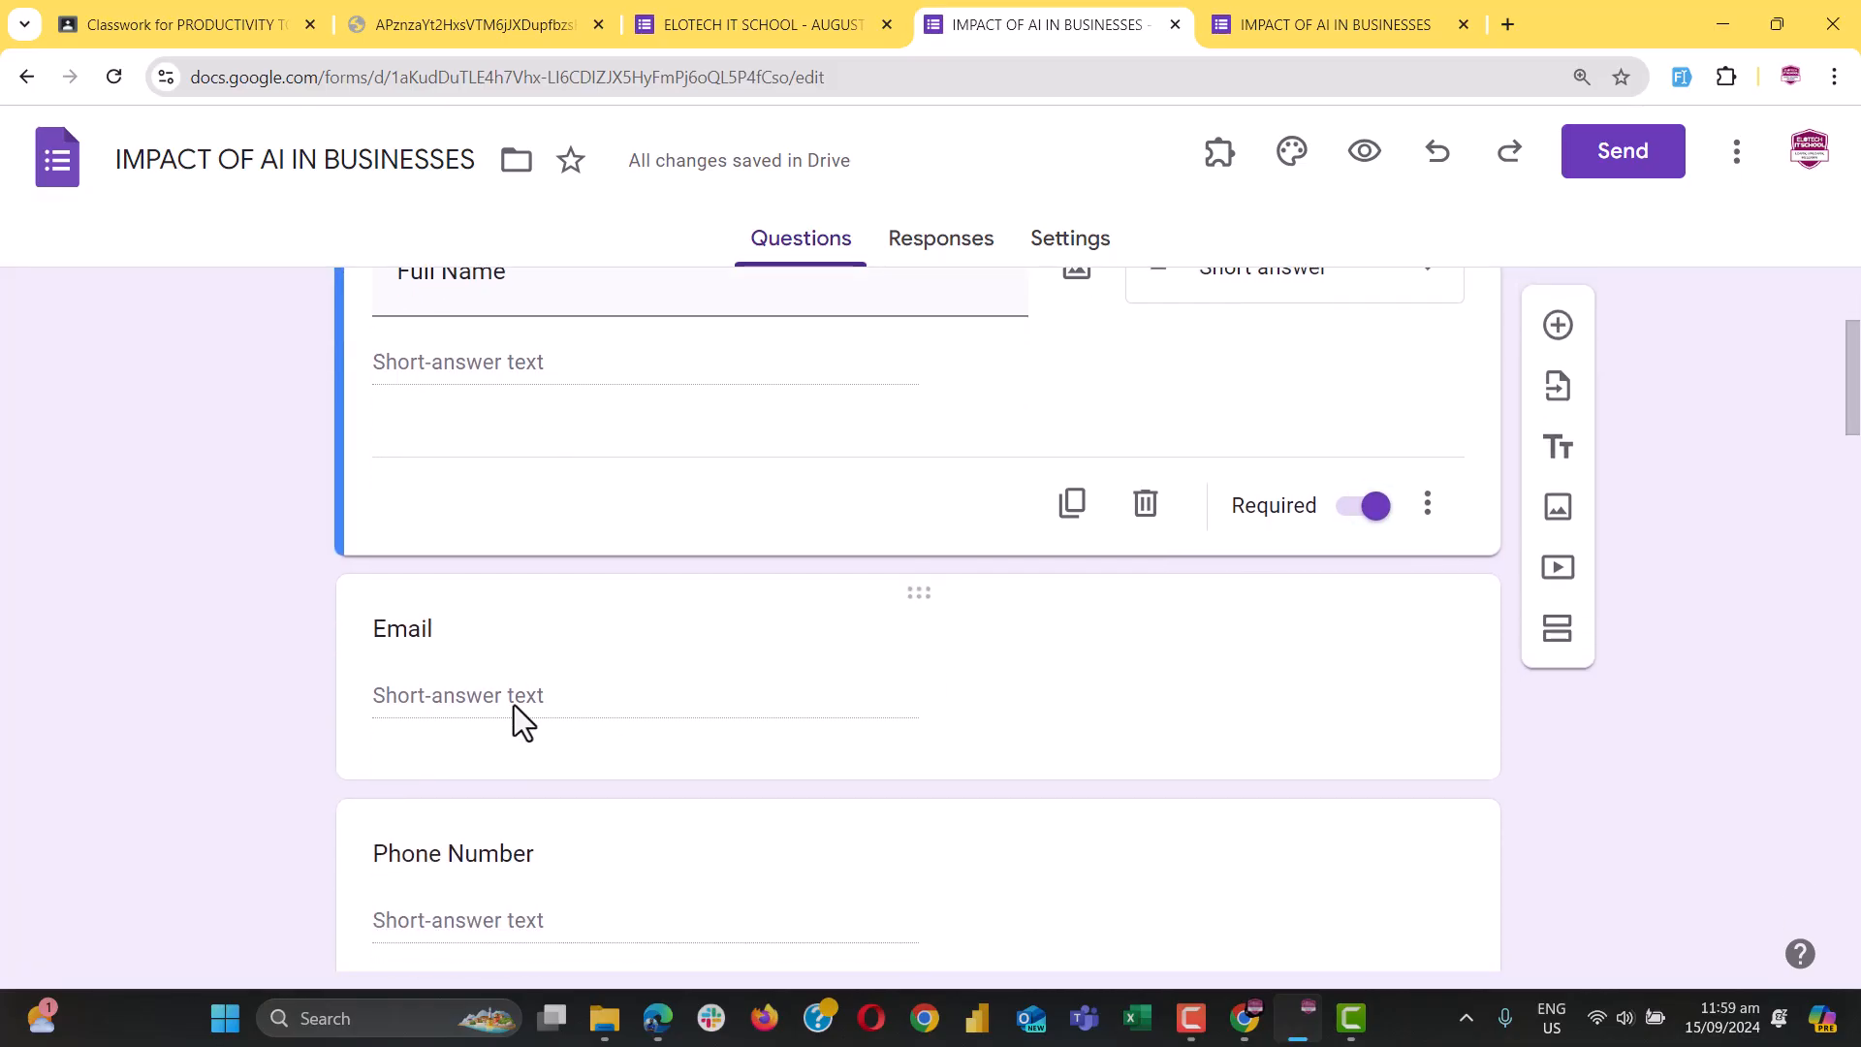
pyautogui.click(389, 632)
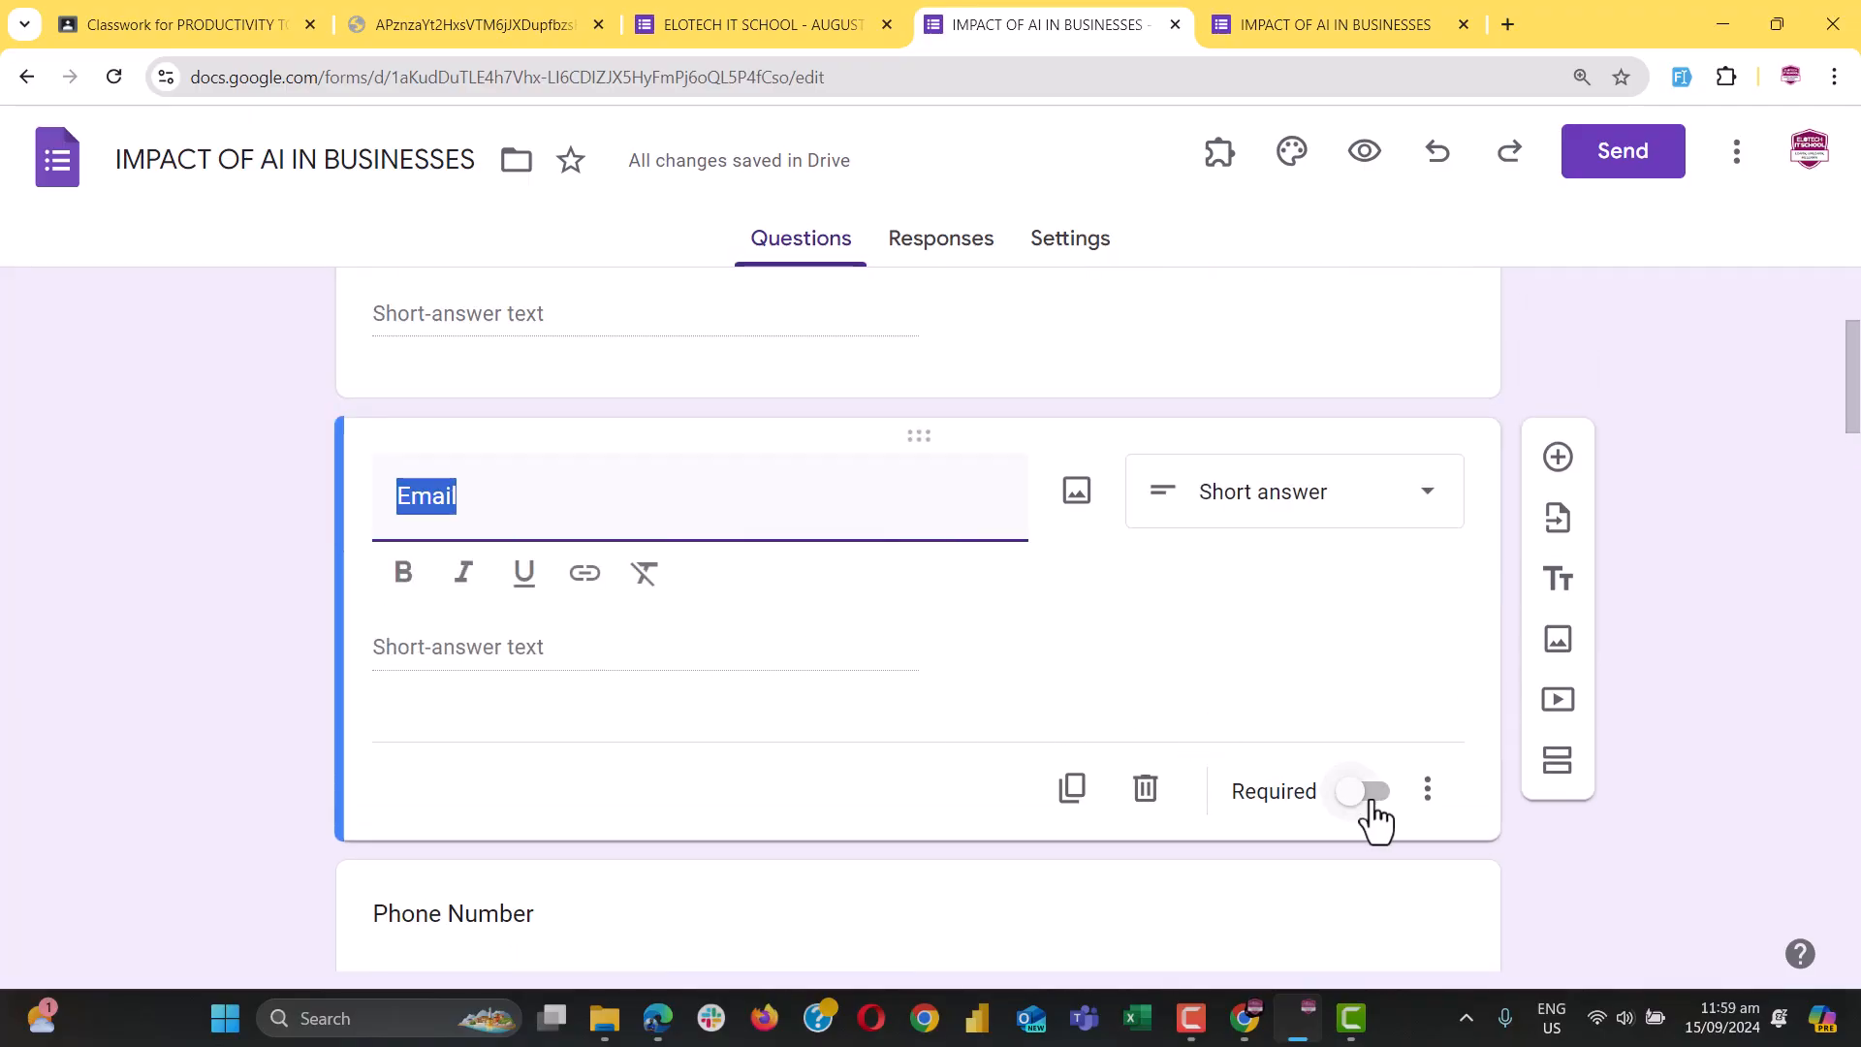
pyautogui.click(1373, 795)
pyautogui.scroll(-2, 830, 790)
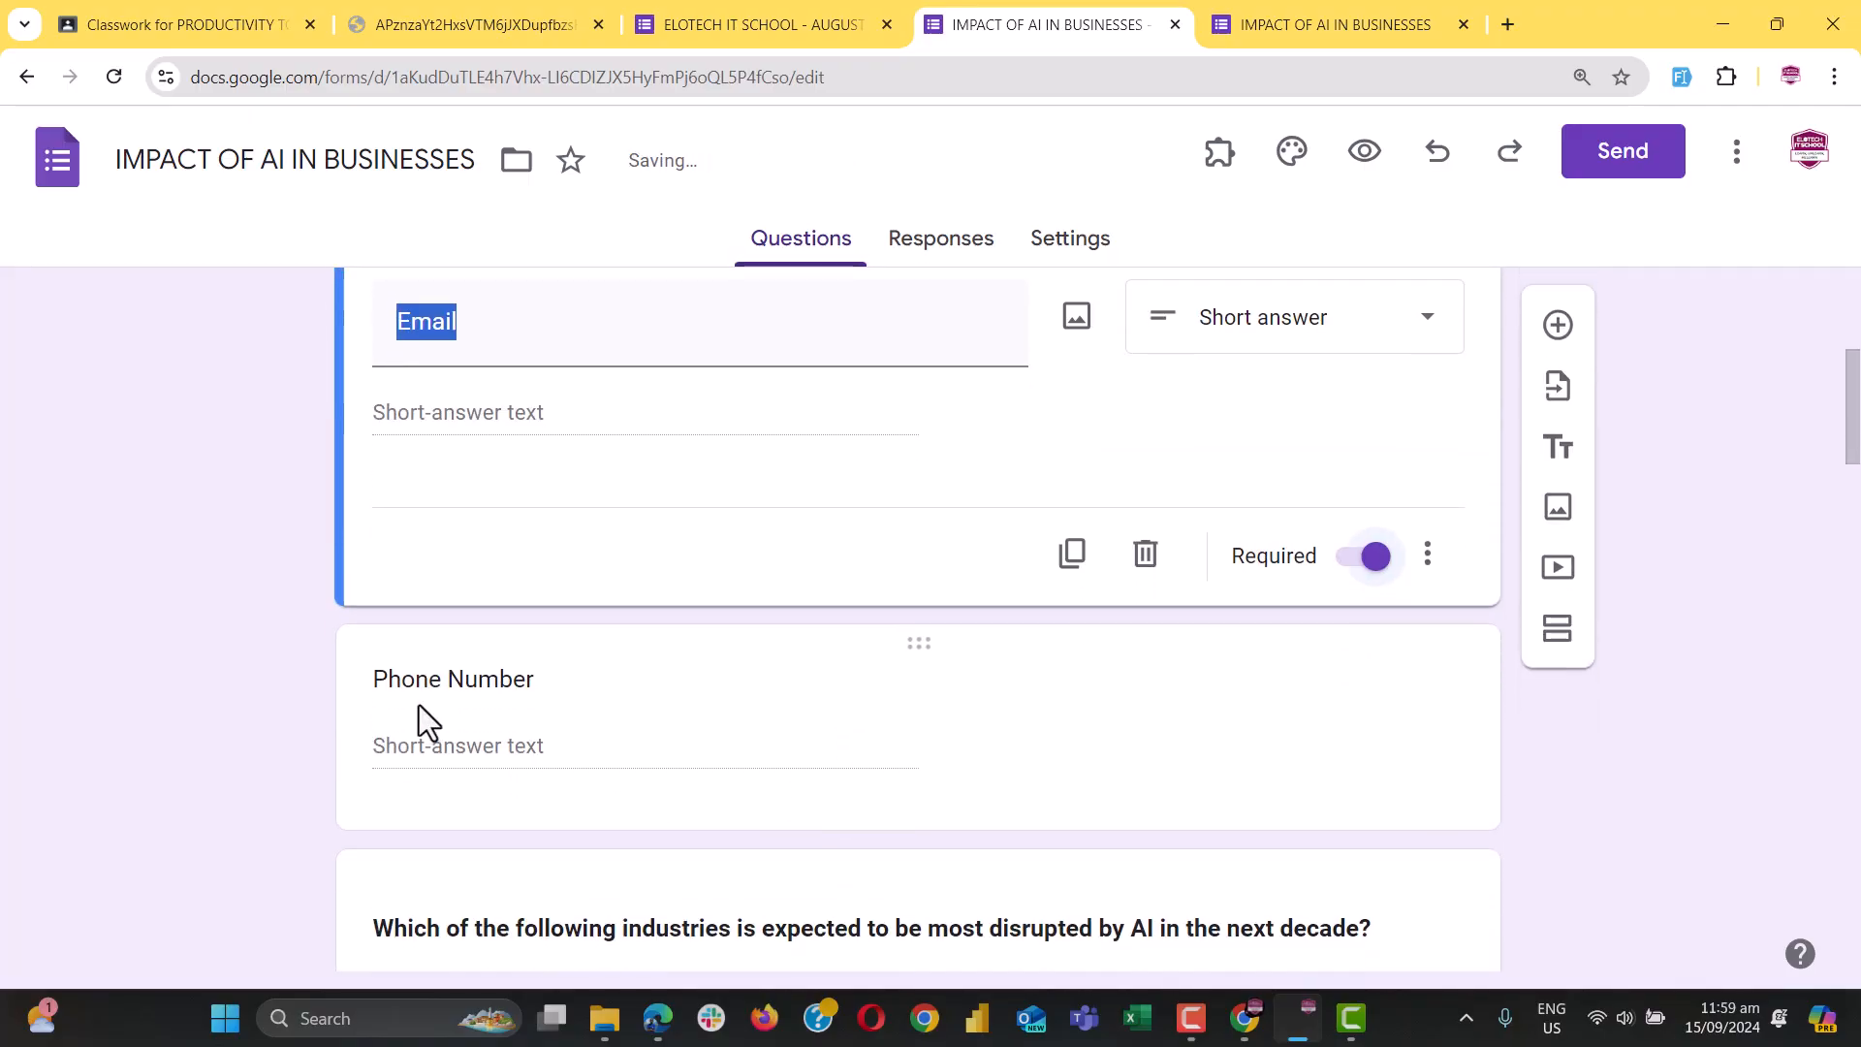
pyautogui.click(419, 718)
pyautogui.click(1361, 841)
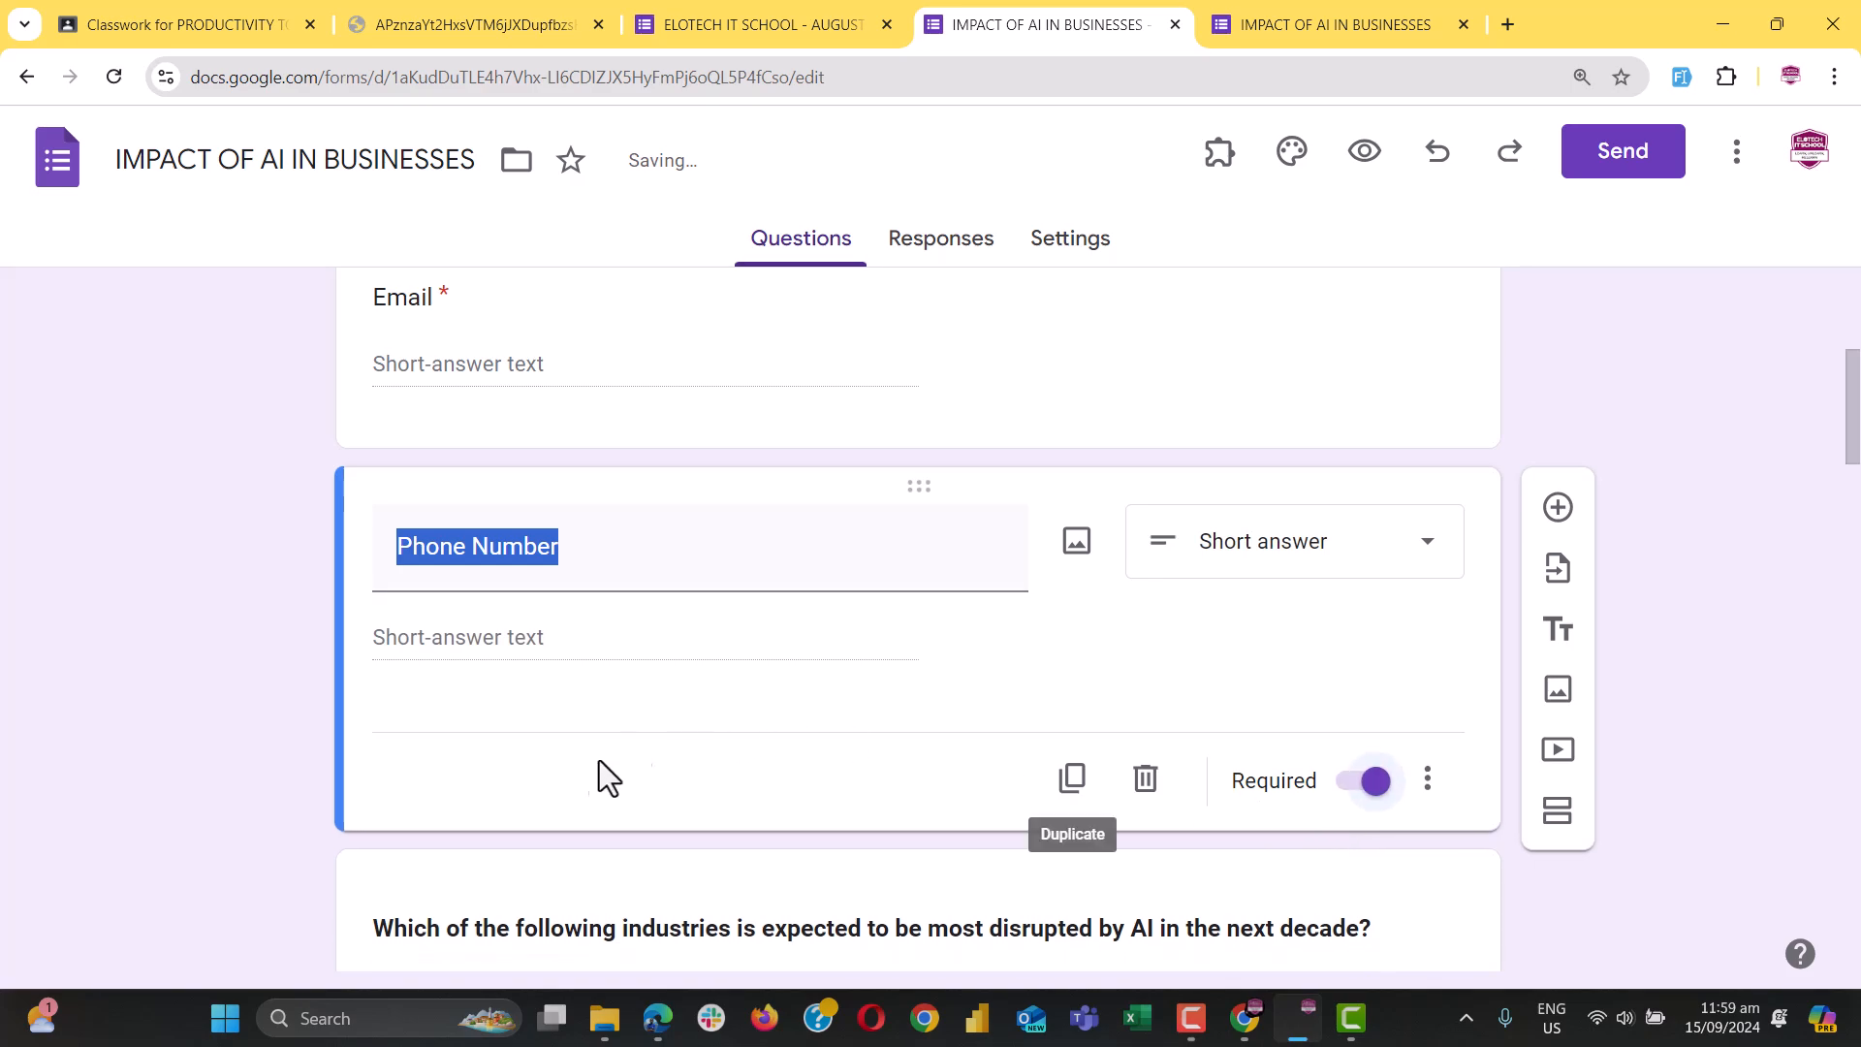
pyautogui.scroll(-2, 620, 756)
# In the reloaded preview, pick 2 on the scale question and submit to trigger required-field errors
pyautogui.click(1289, 25)
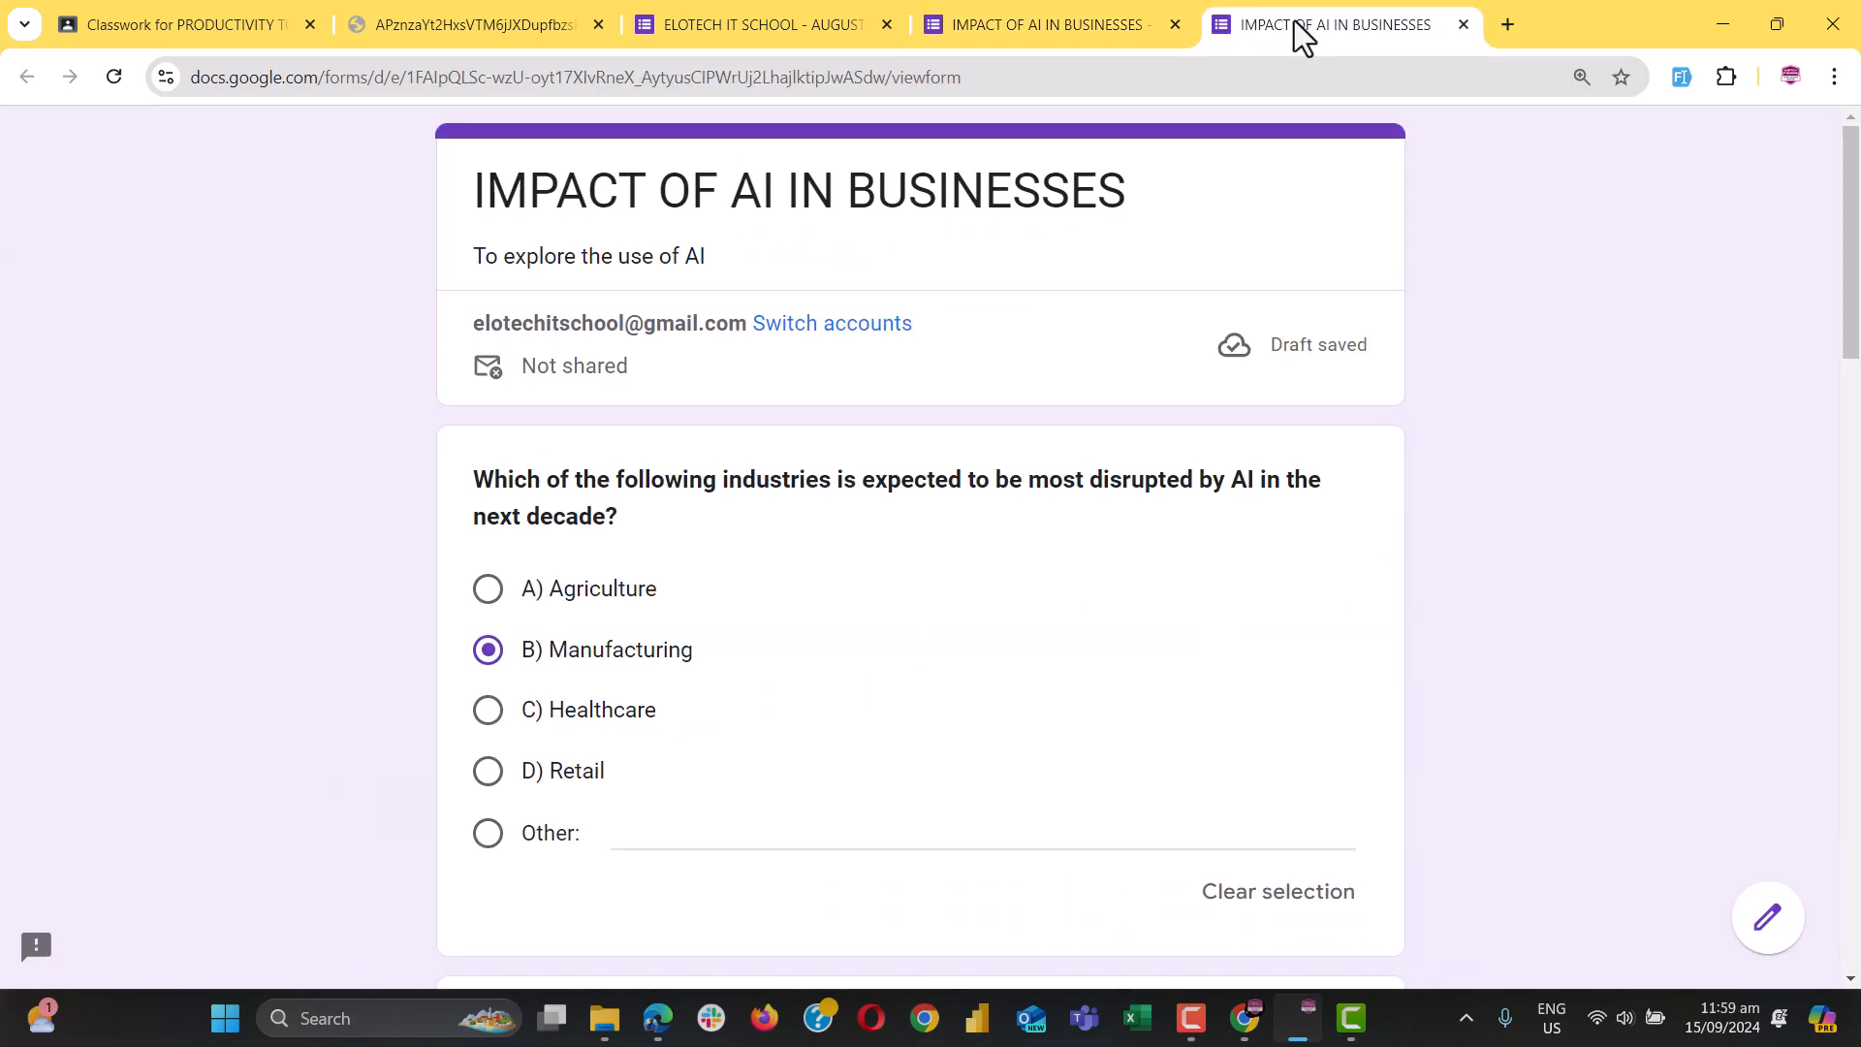
pyautogui.click(113, 78)
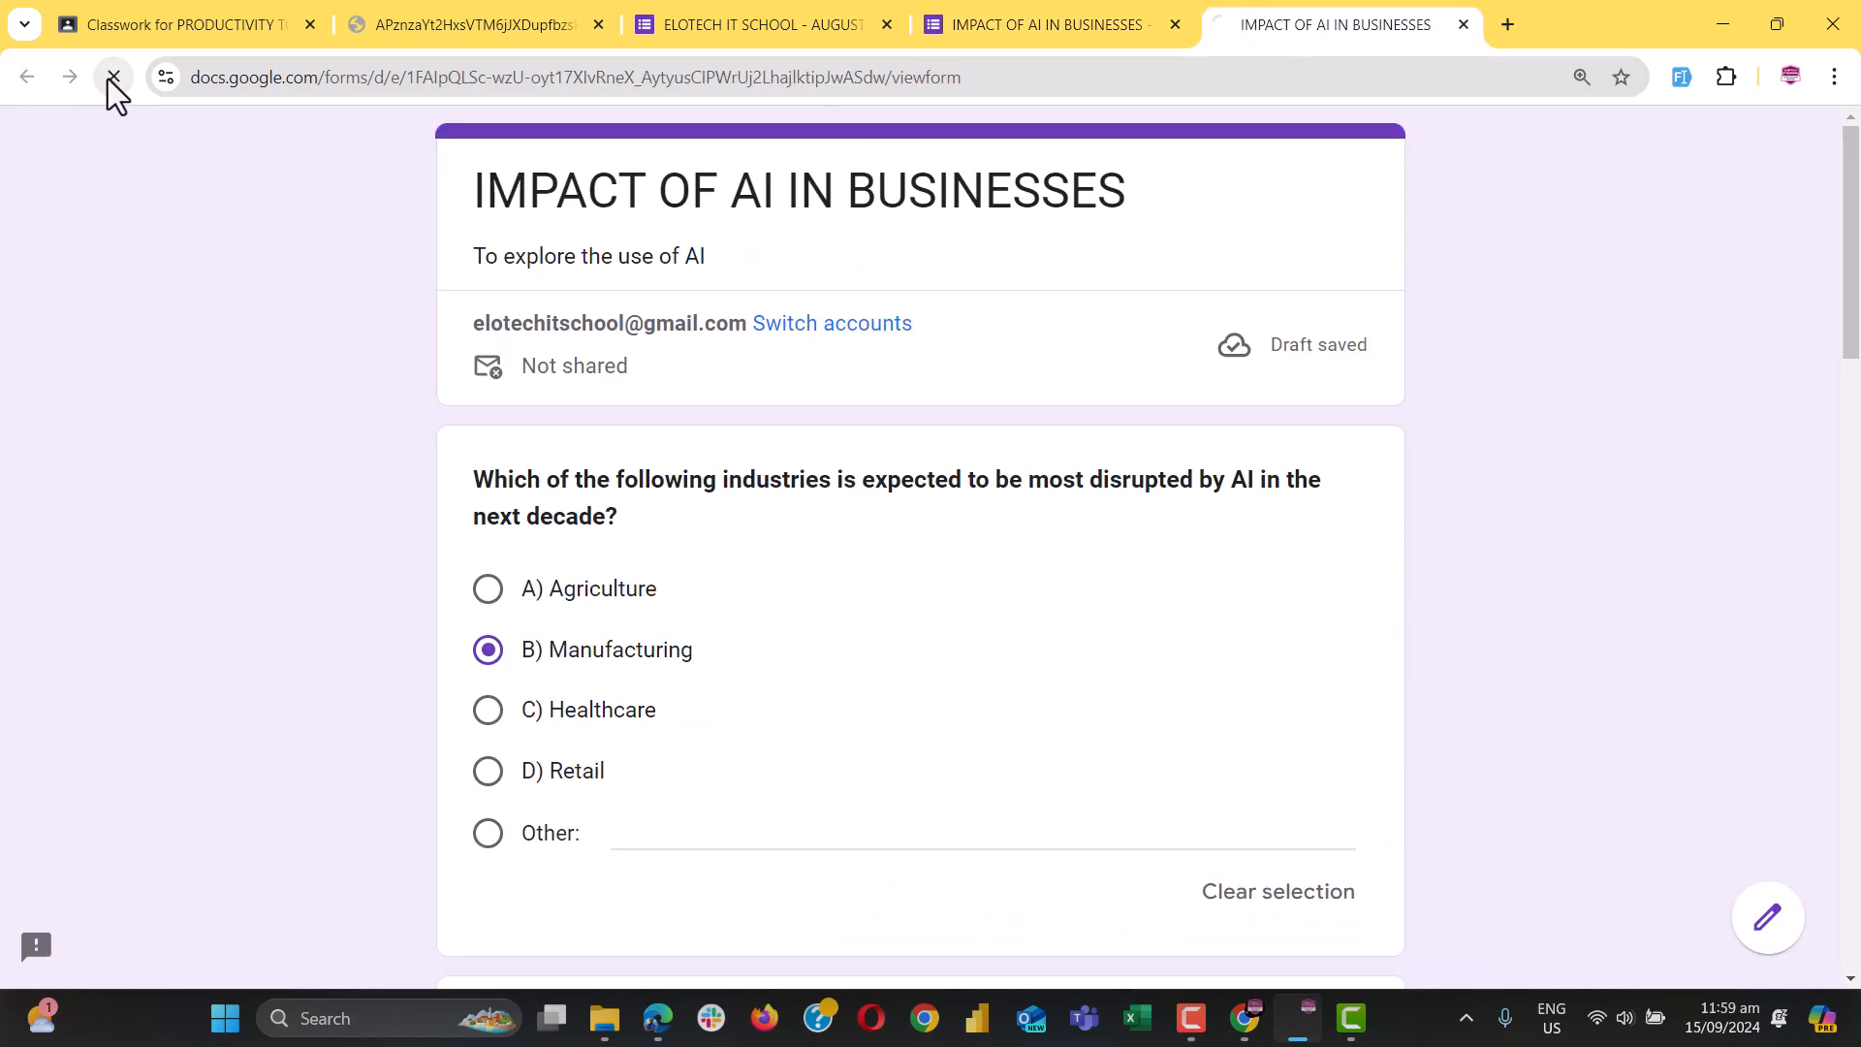
pyautogui.scroll(-4, 680, 669)
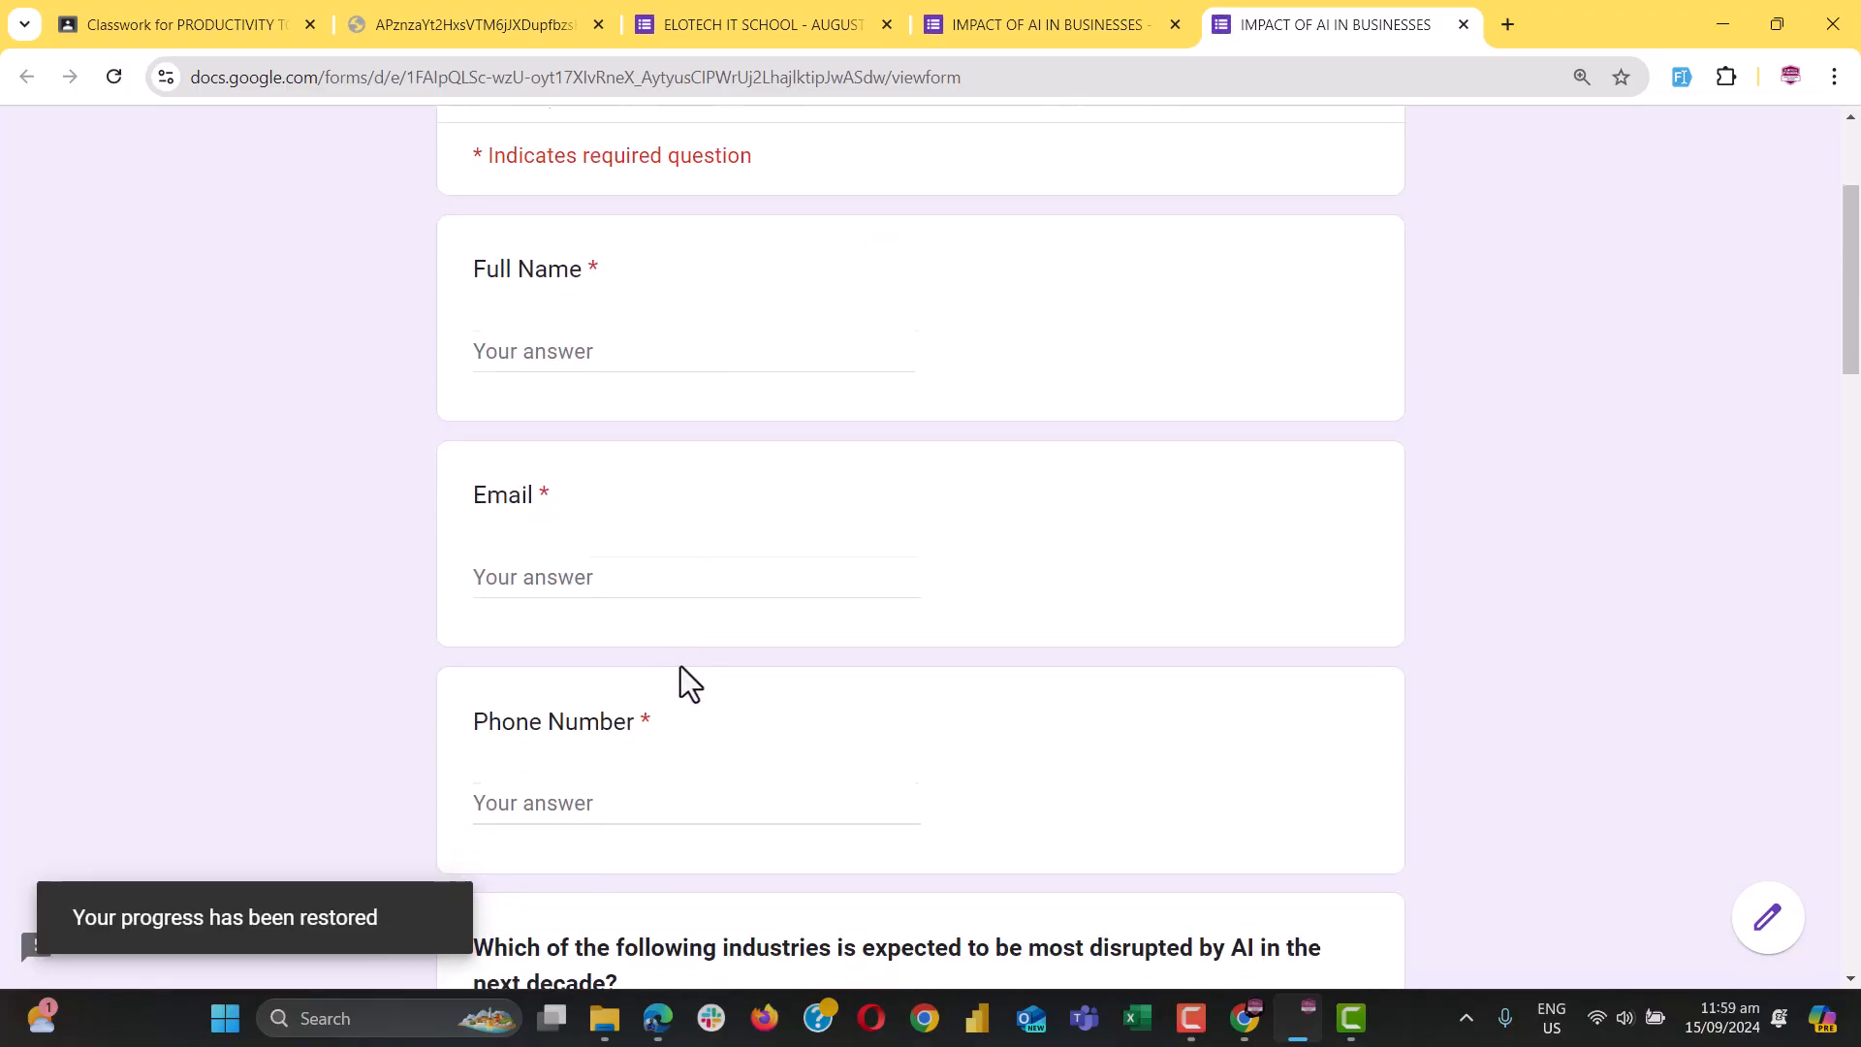
pyautogui.scroll(-15, 566, 691)
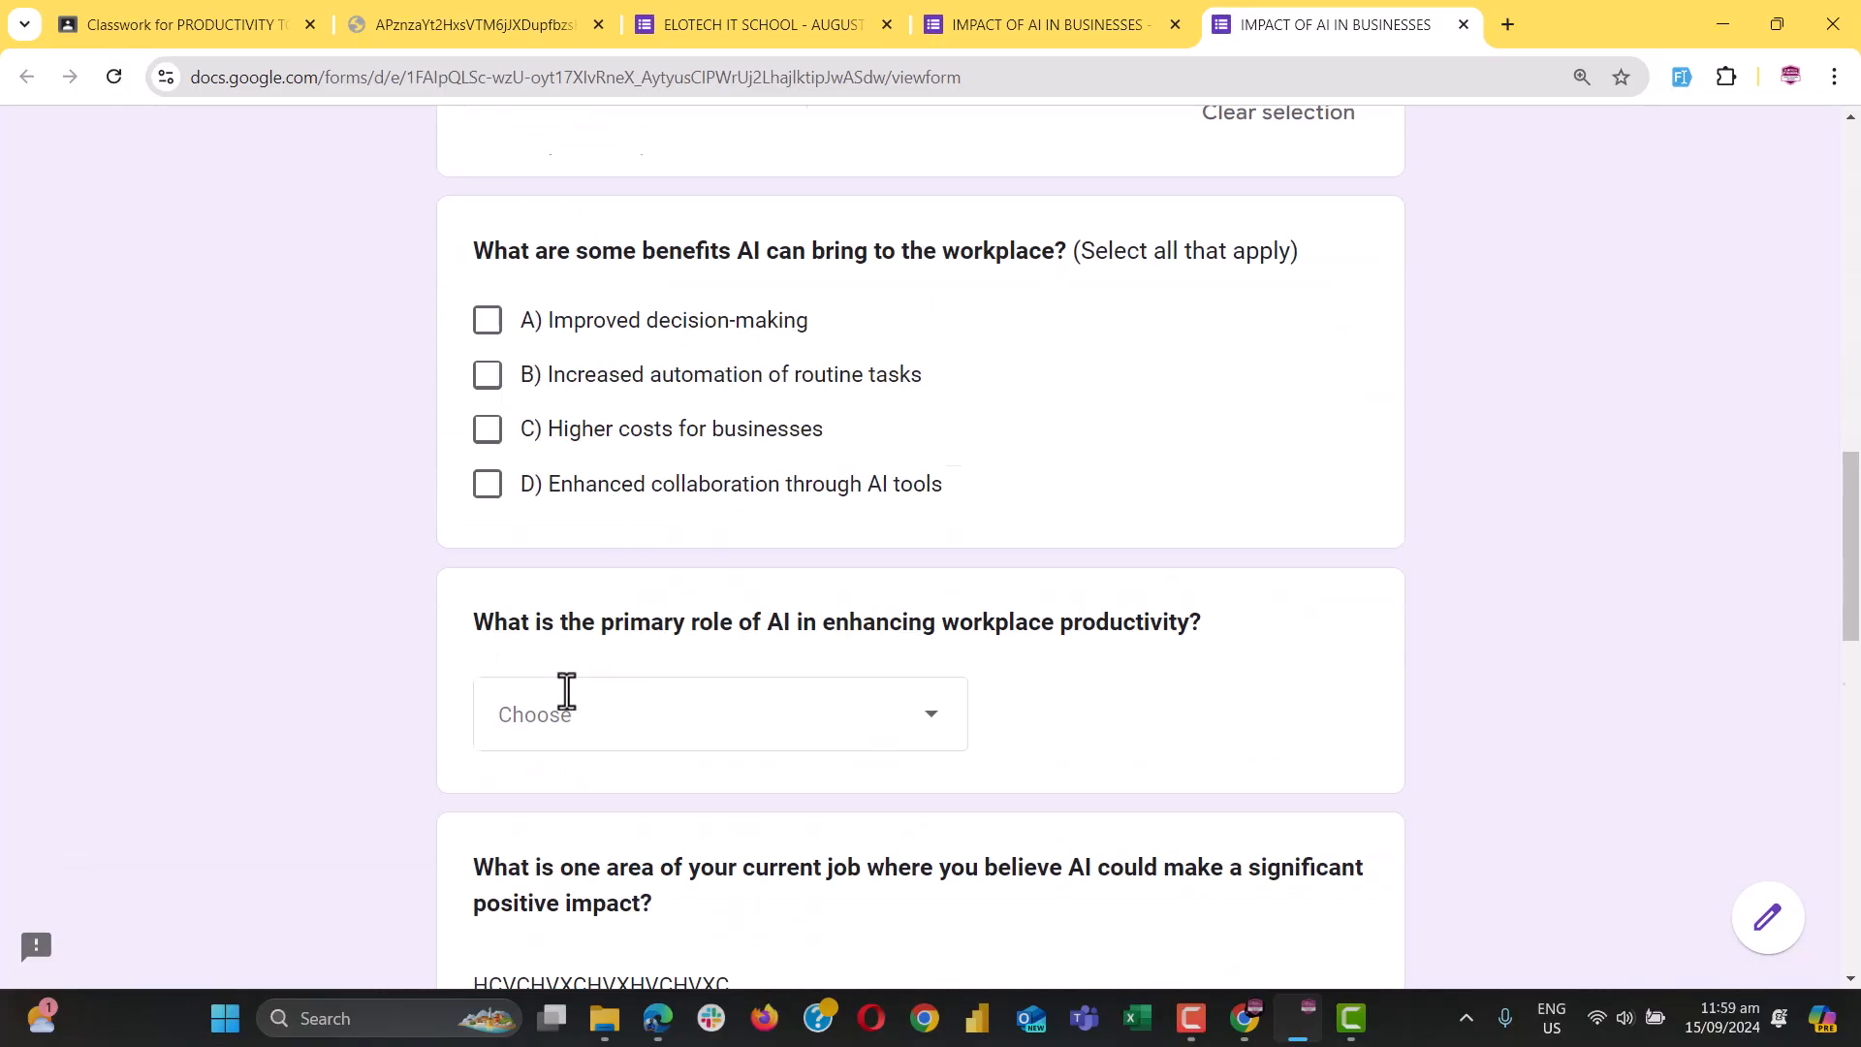
pyautogui.scroll(5, 566, 736)
pyautogui.click(767, 839)
pyautogui.scroll(-5, 779, 865)
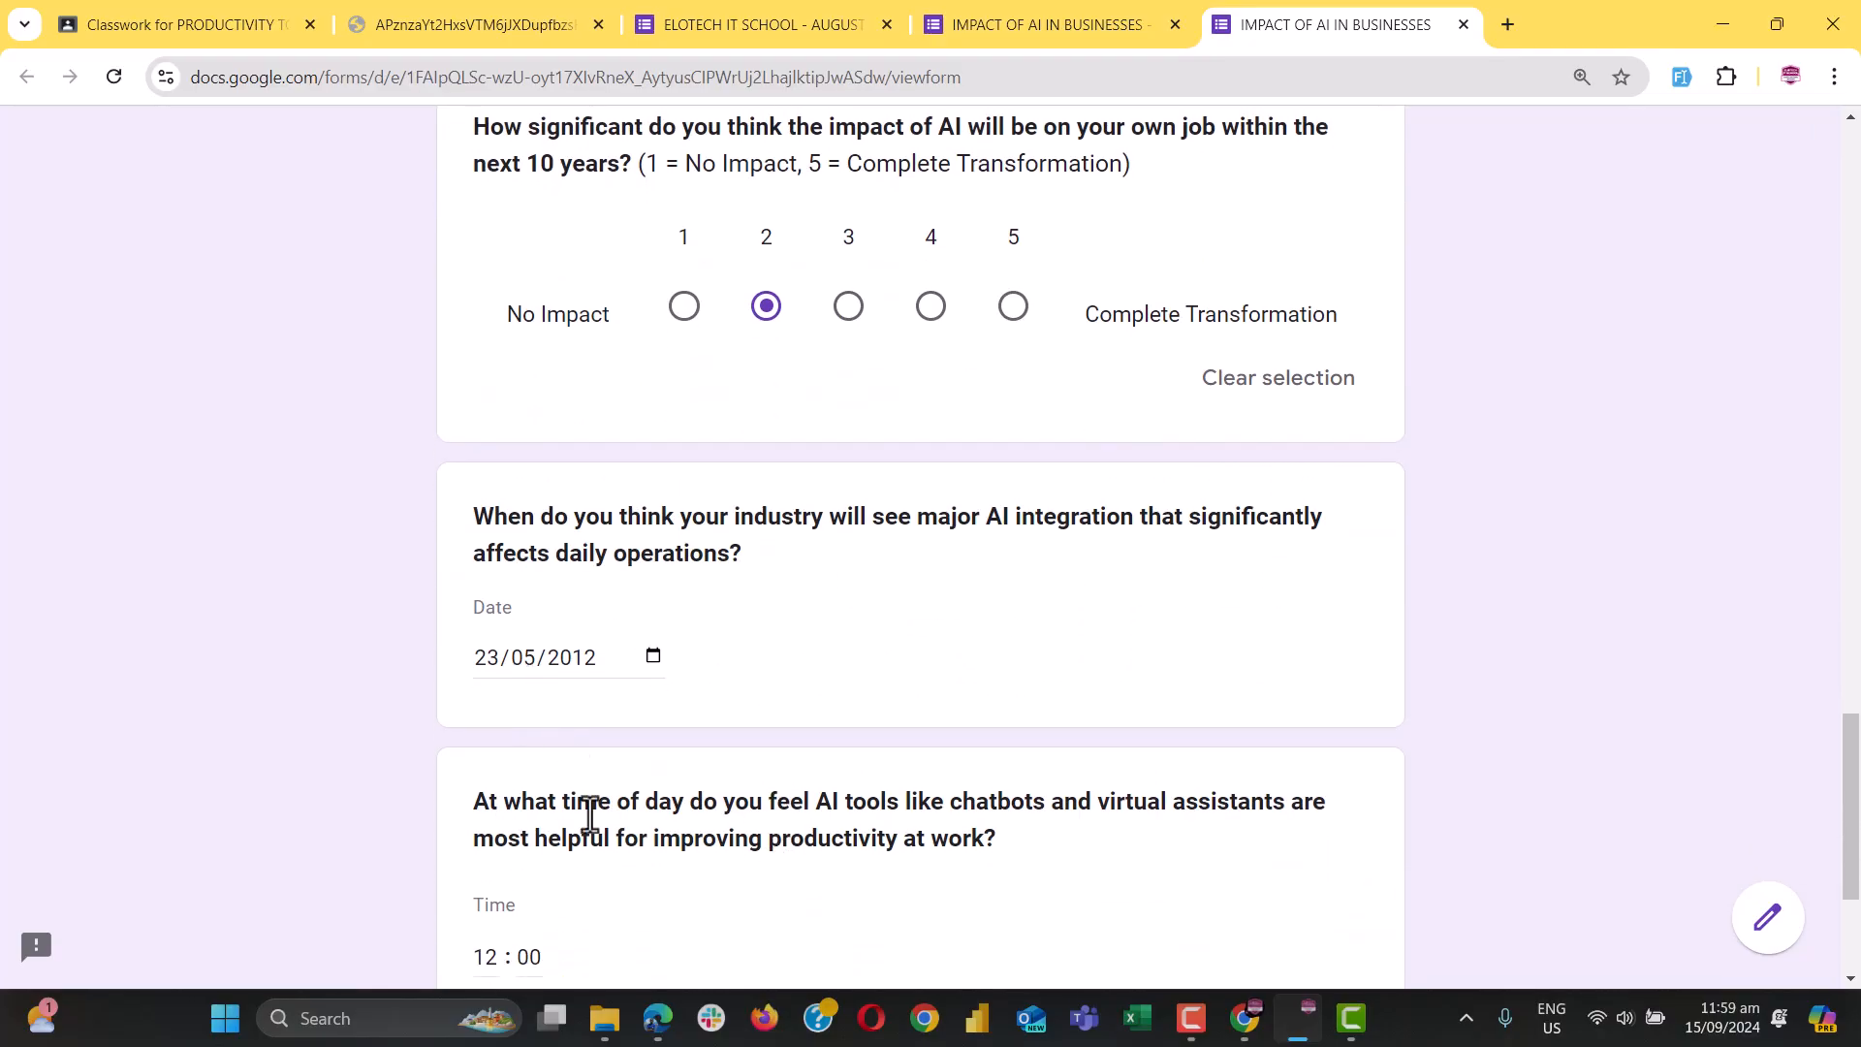
pyautogui.scroll(-3, 589, 814)
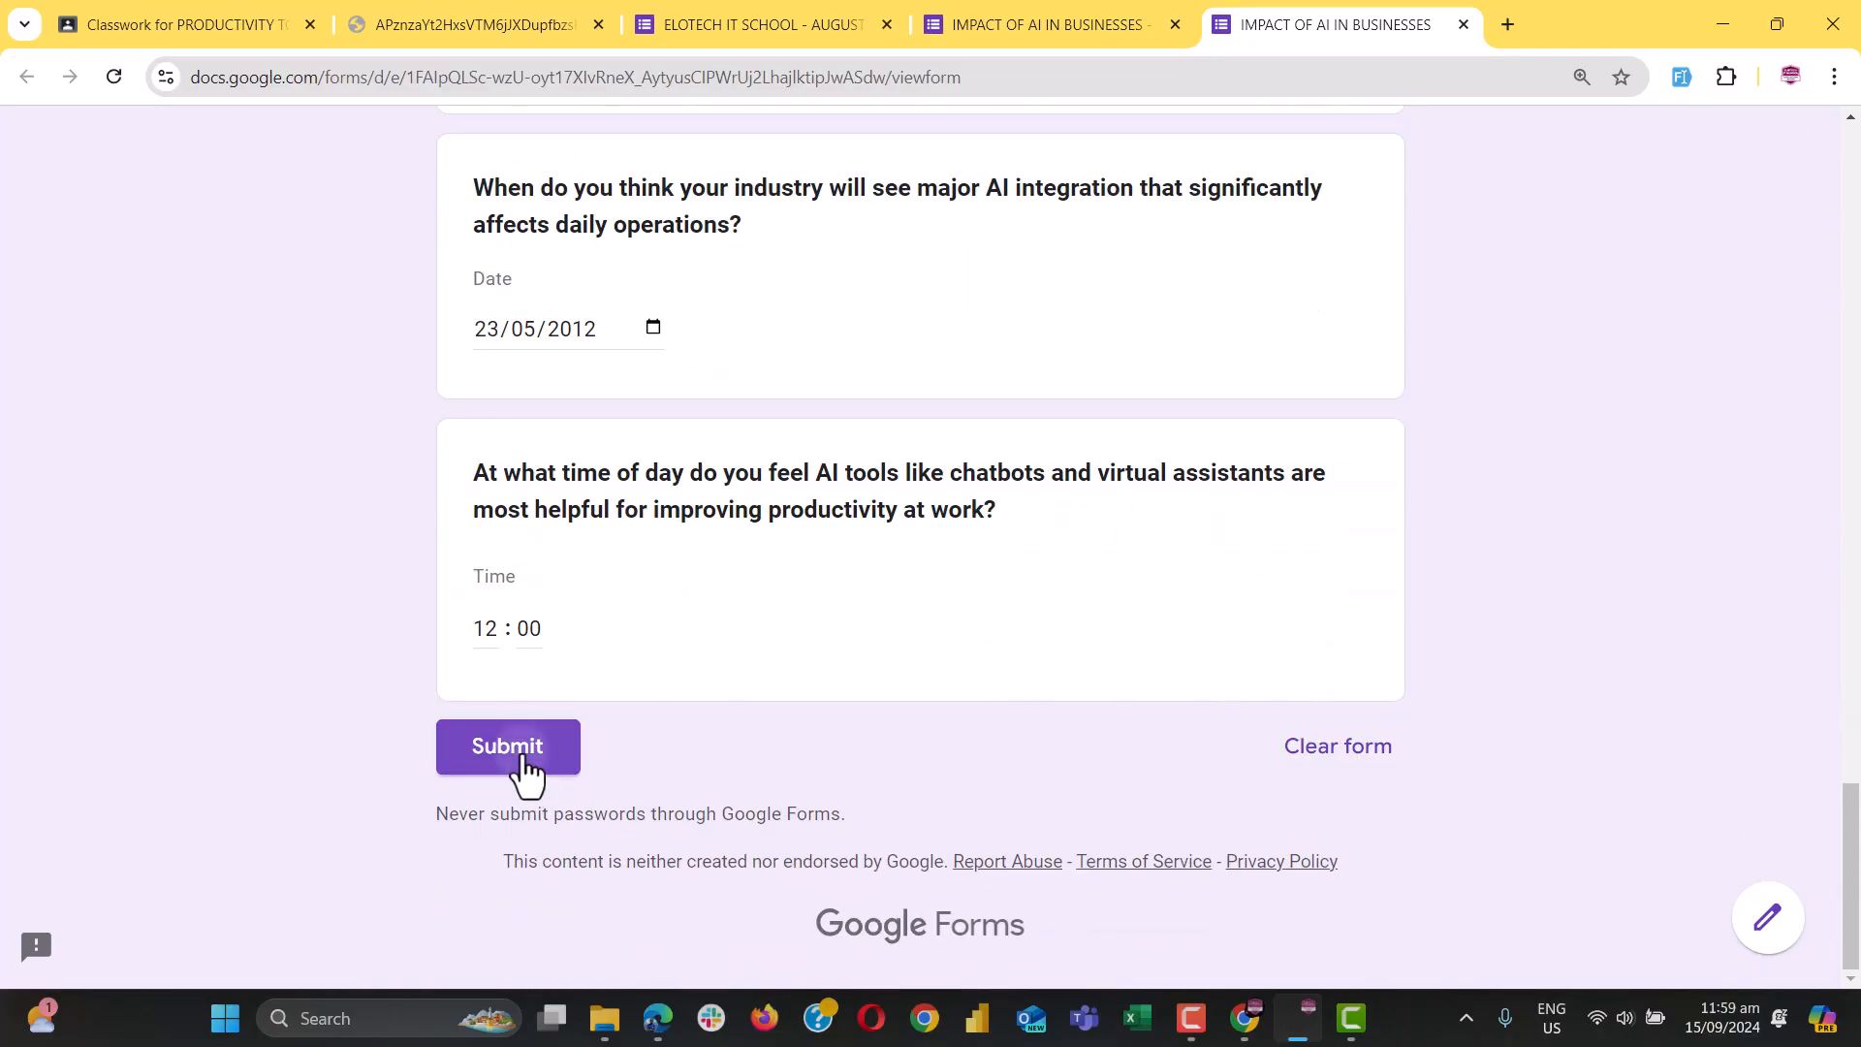
pyautogui.click(528, 766)
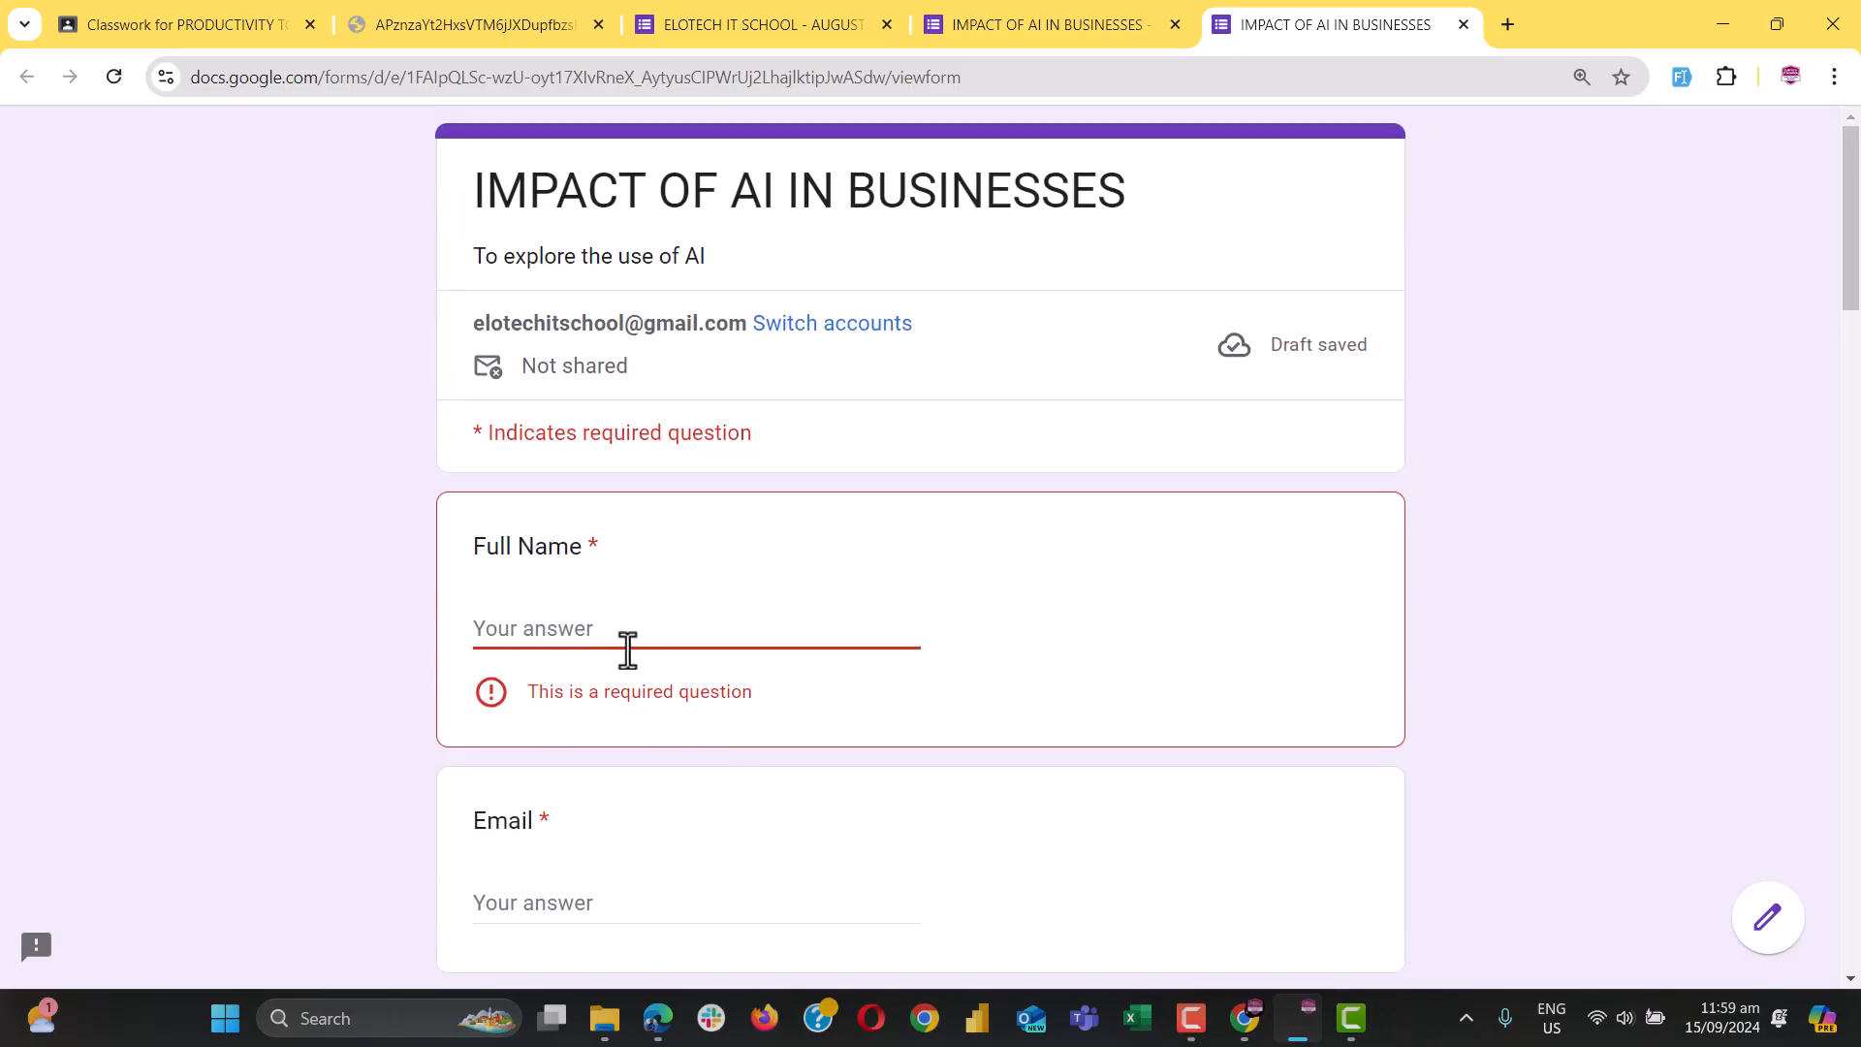
# Enter test answers 'fvh' and 'v' and resubmit to check the Email and Phone Number requirements
pyautogui.scroll(-4, 621, 554)
pyautogui.scroll(2, 621, 555)
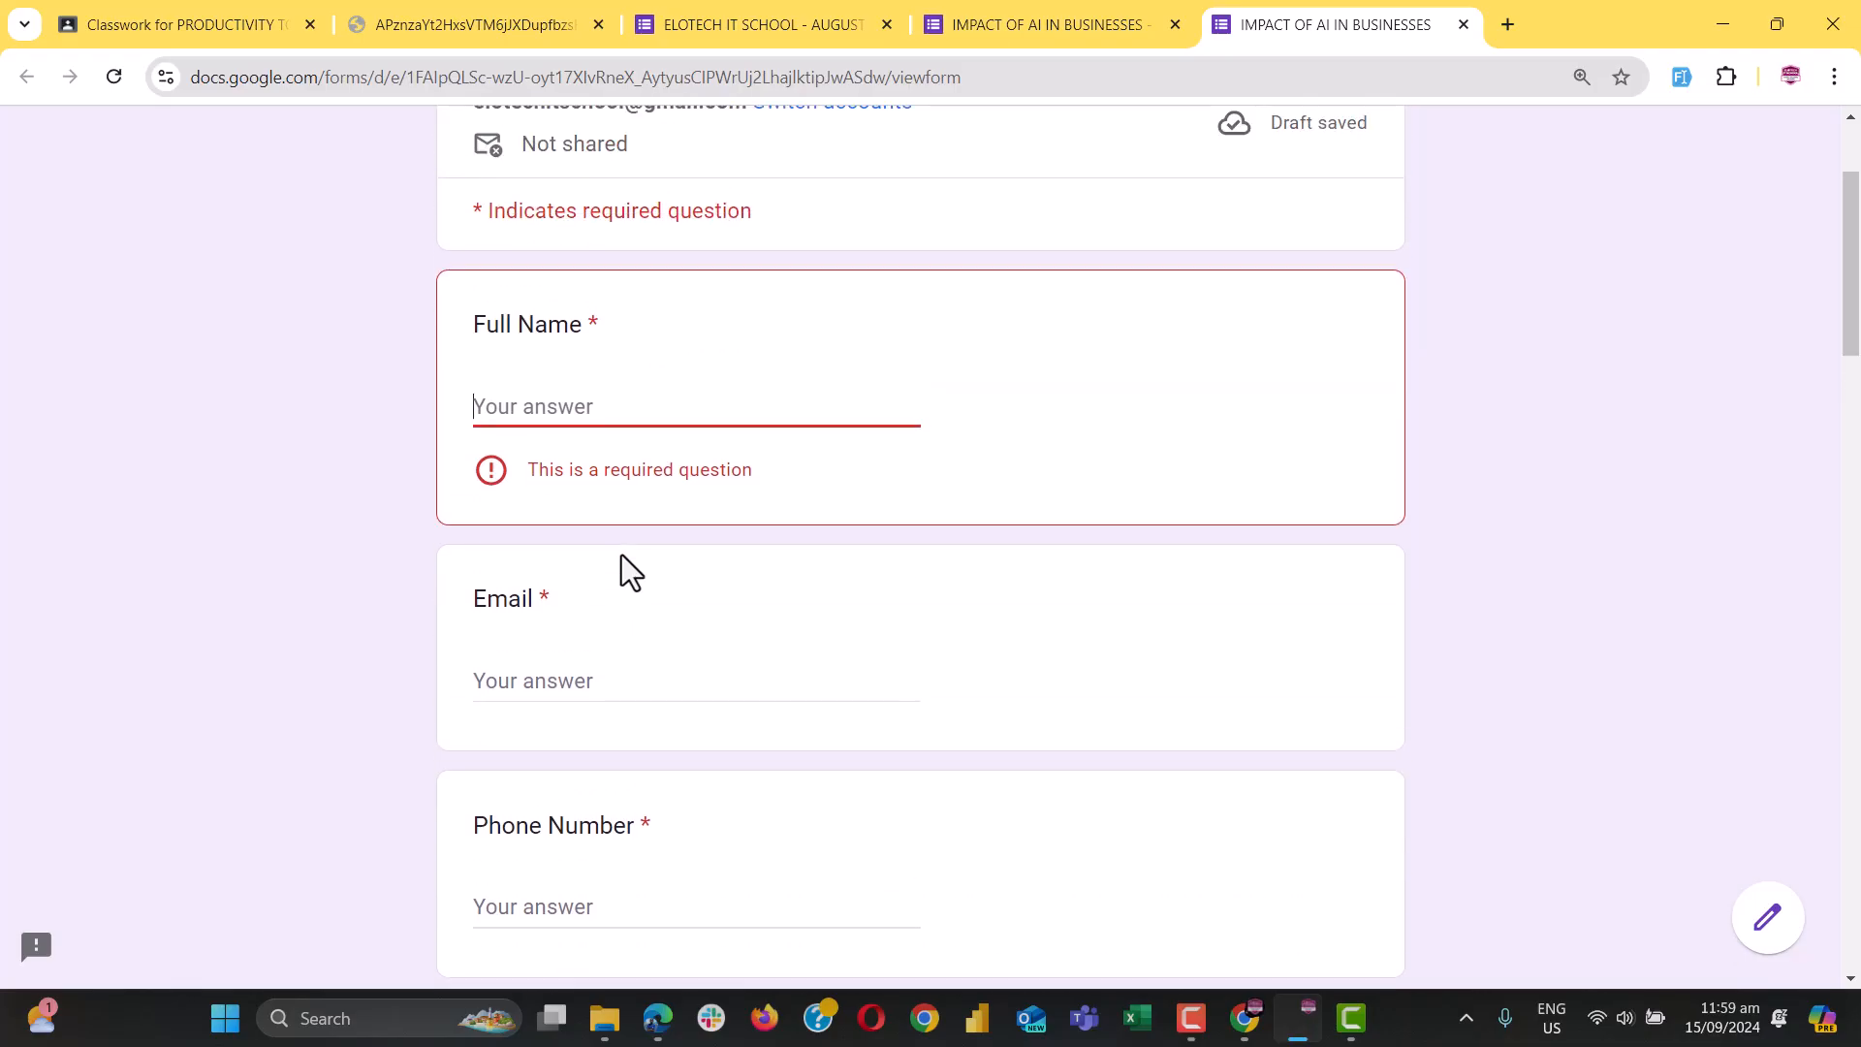
pyautogui.write('fvh')
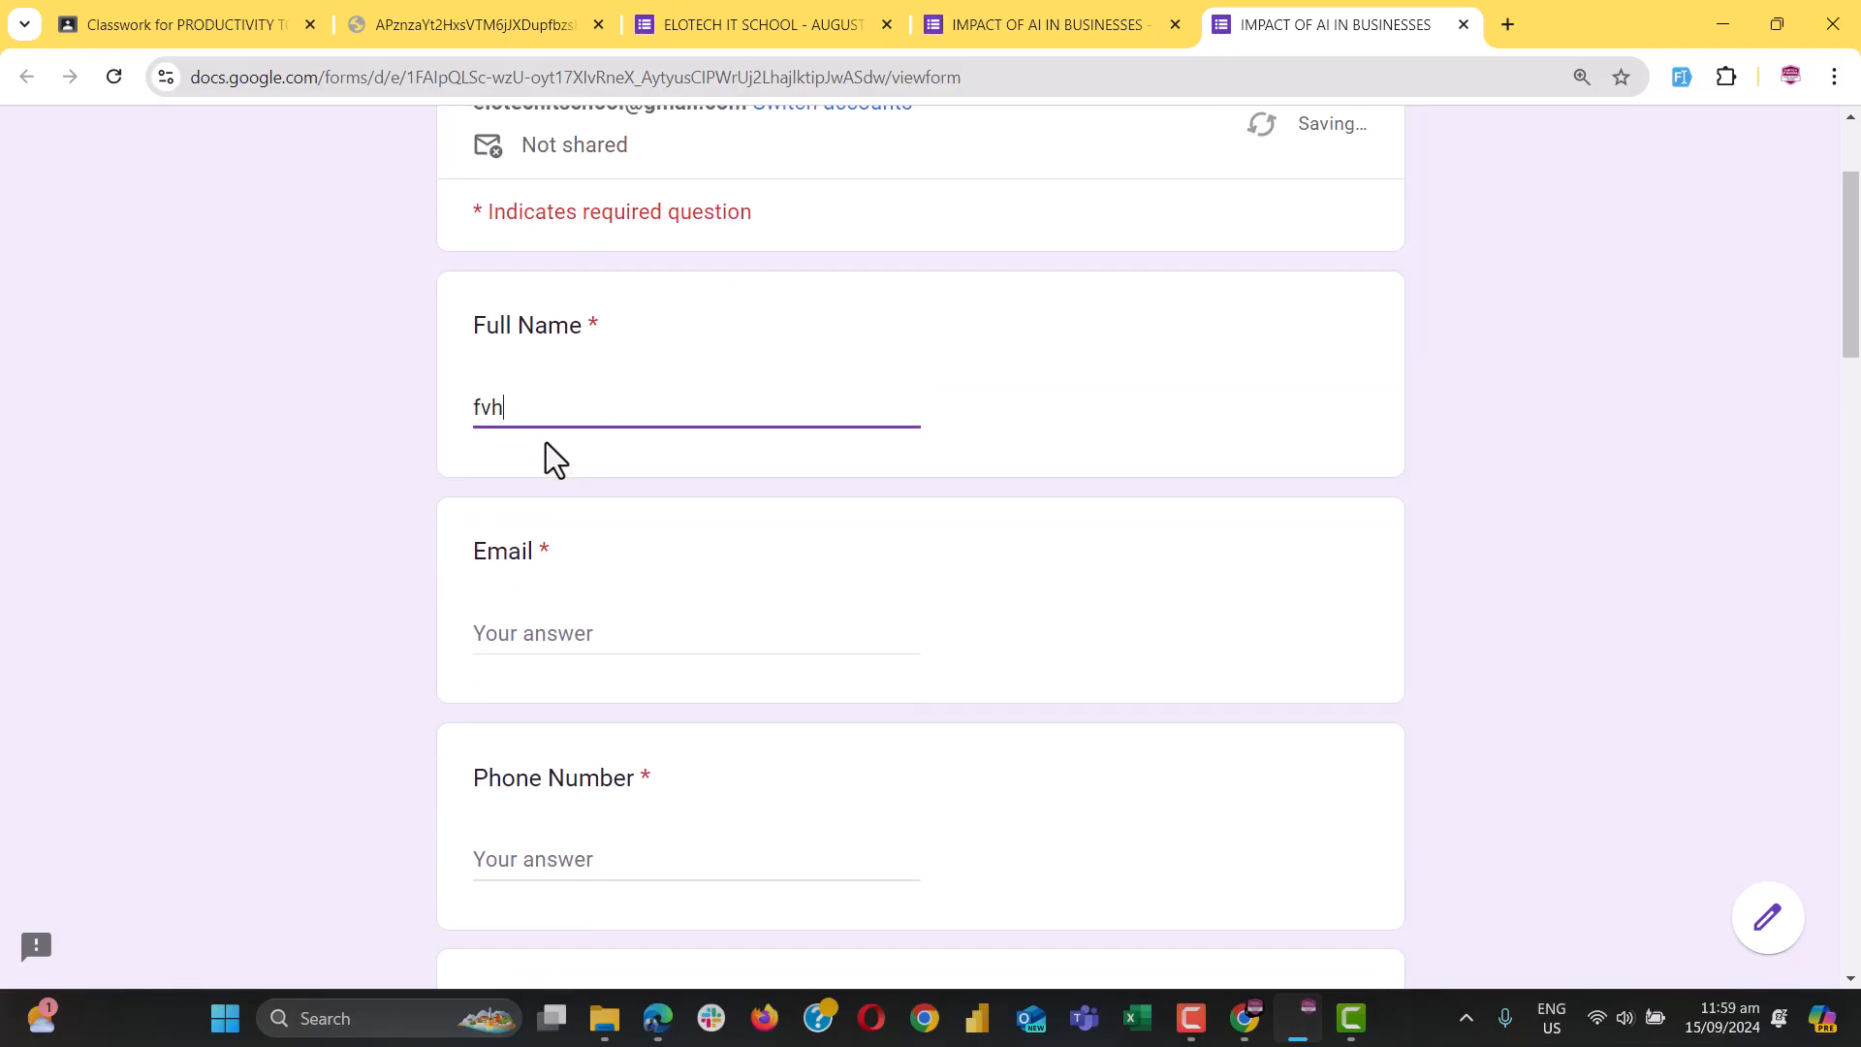
pyautogui.scroll(-15, 601, 539)
pyautogui.scroll(-10, 680, 754)
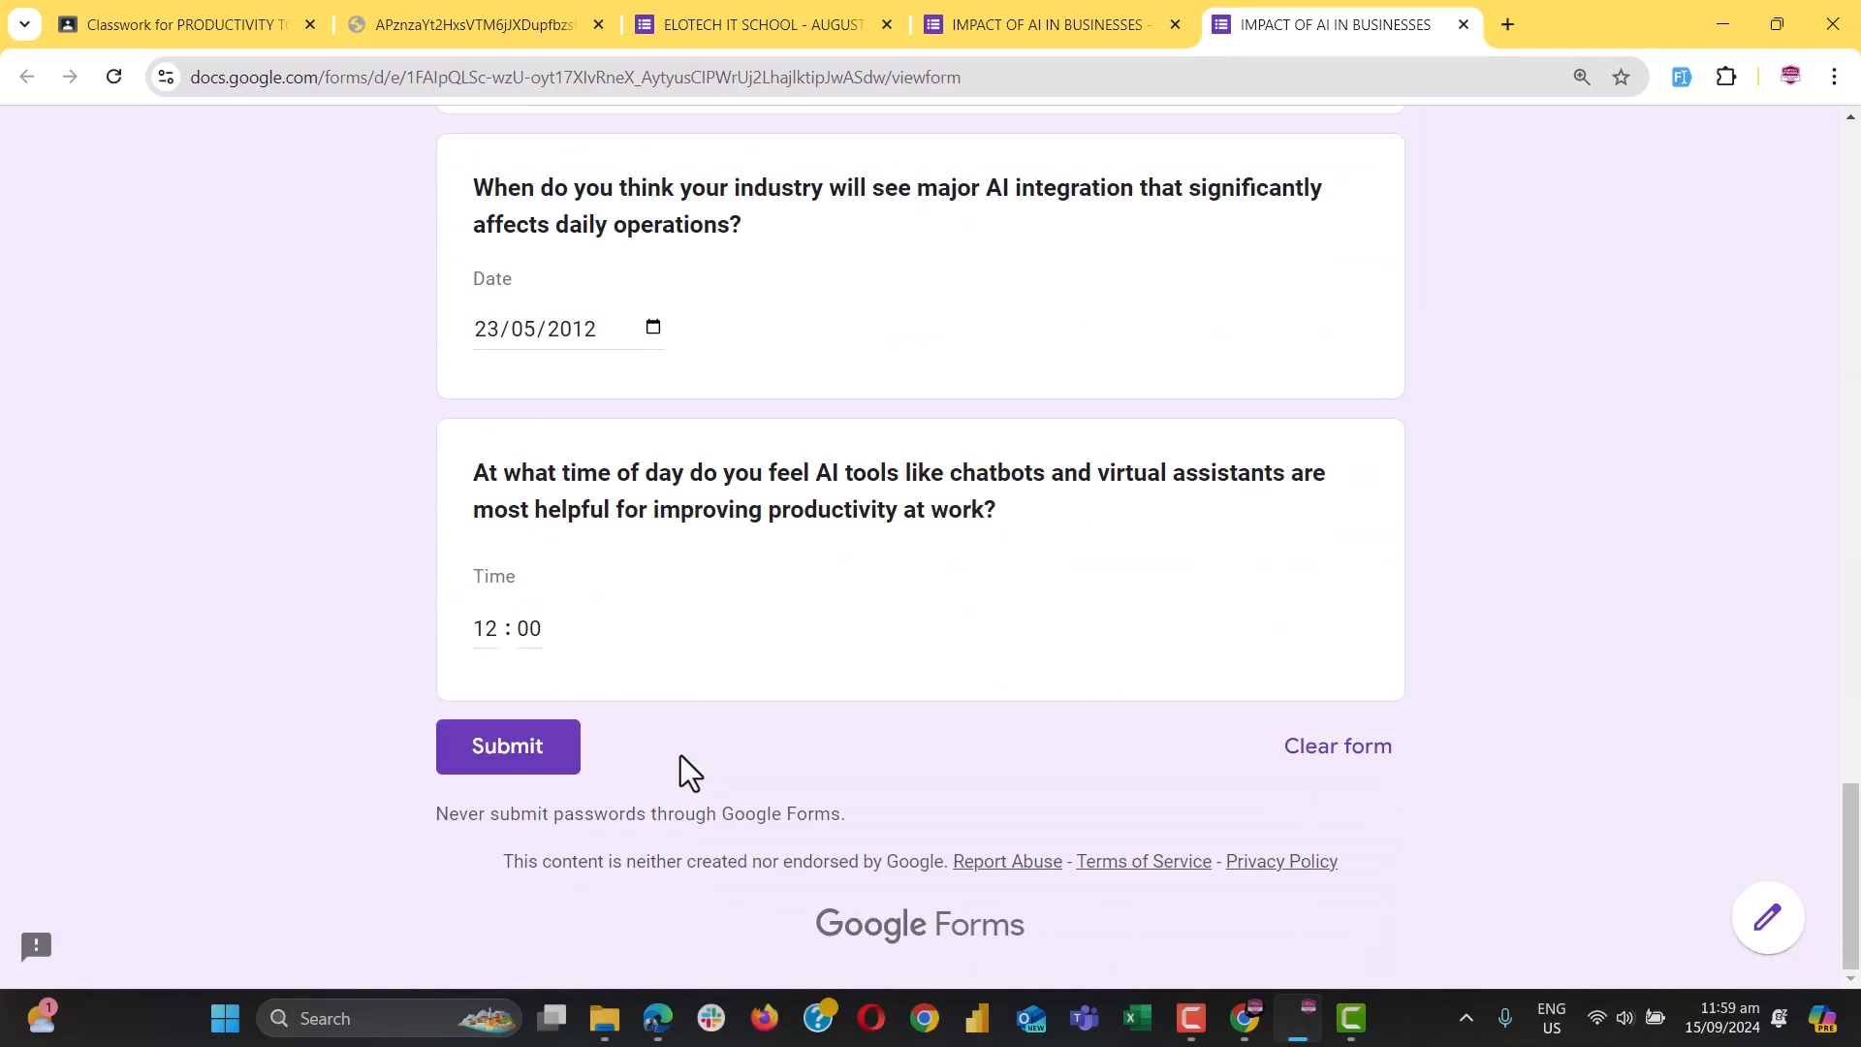
pyautogui.click(507, 747)
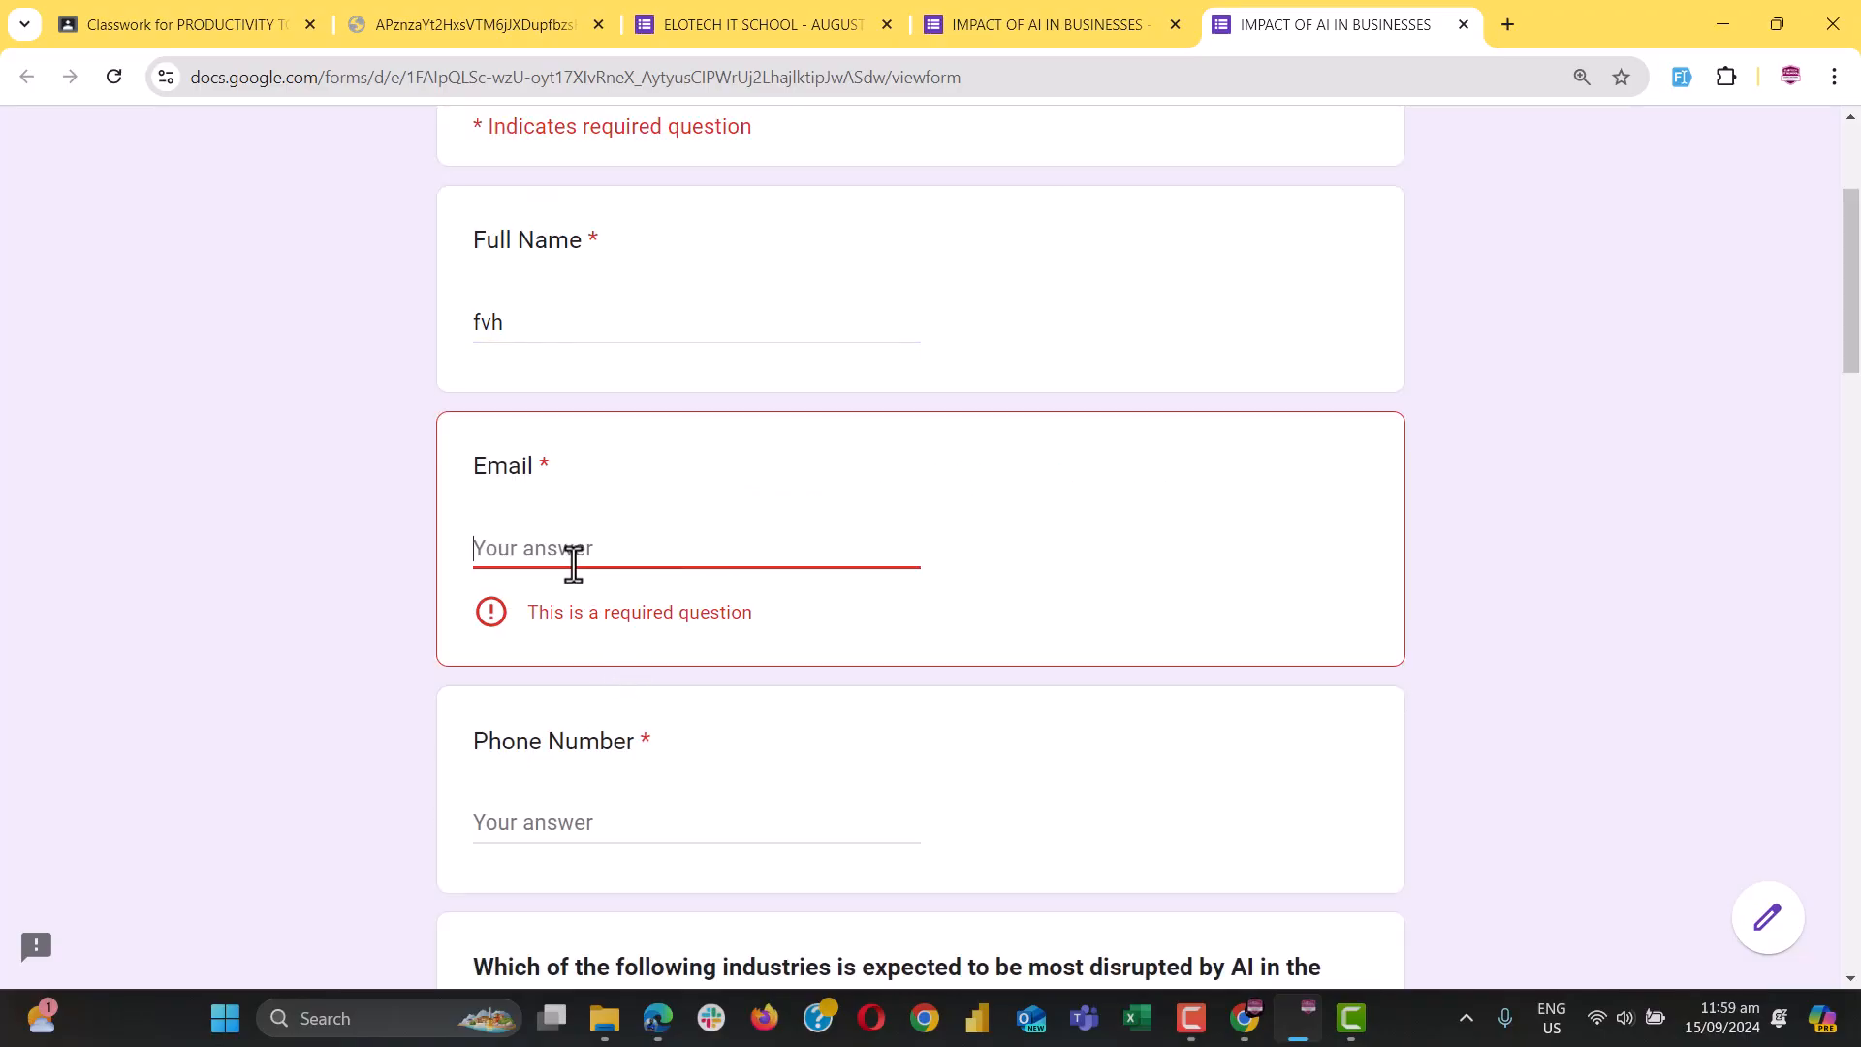
pyautogui.write('vnxv')
pyautogui.scroll(-15, 574, 562)
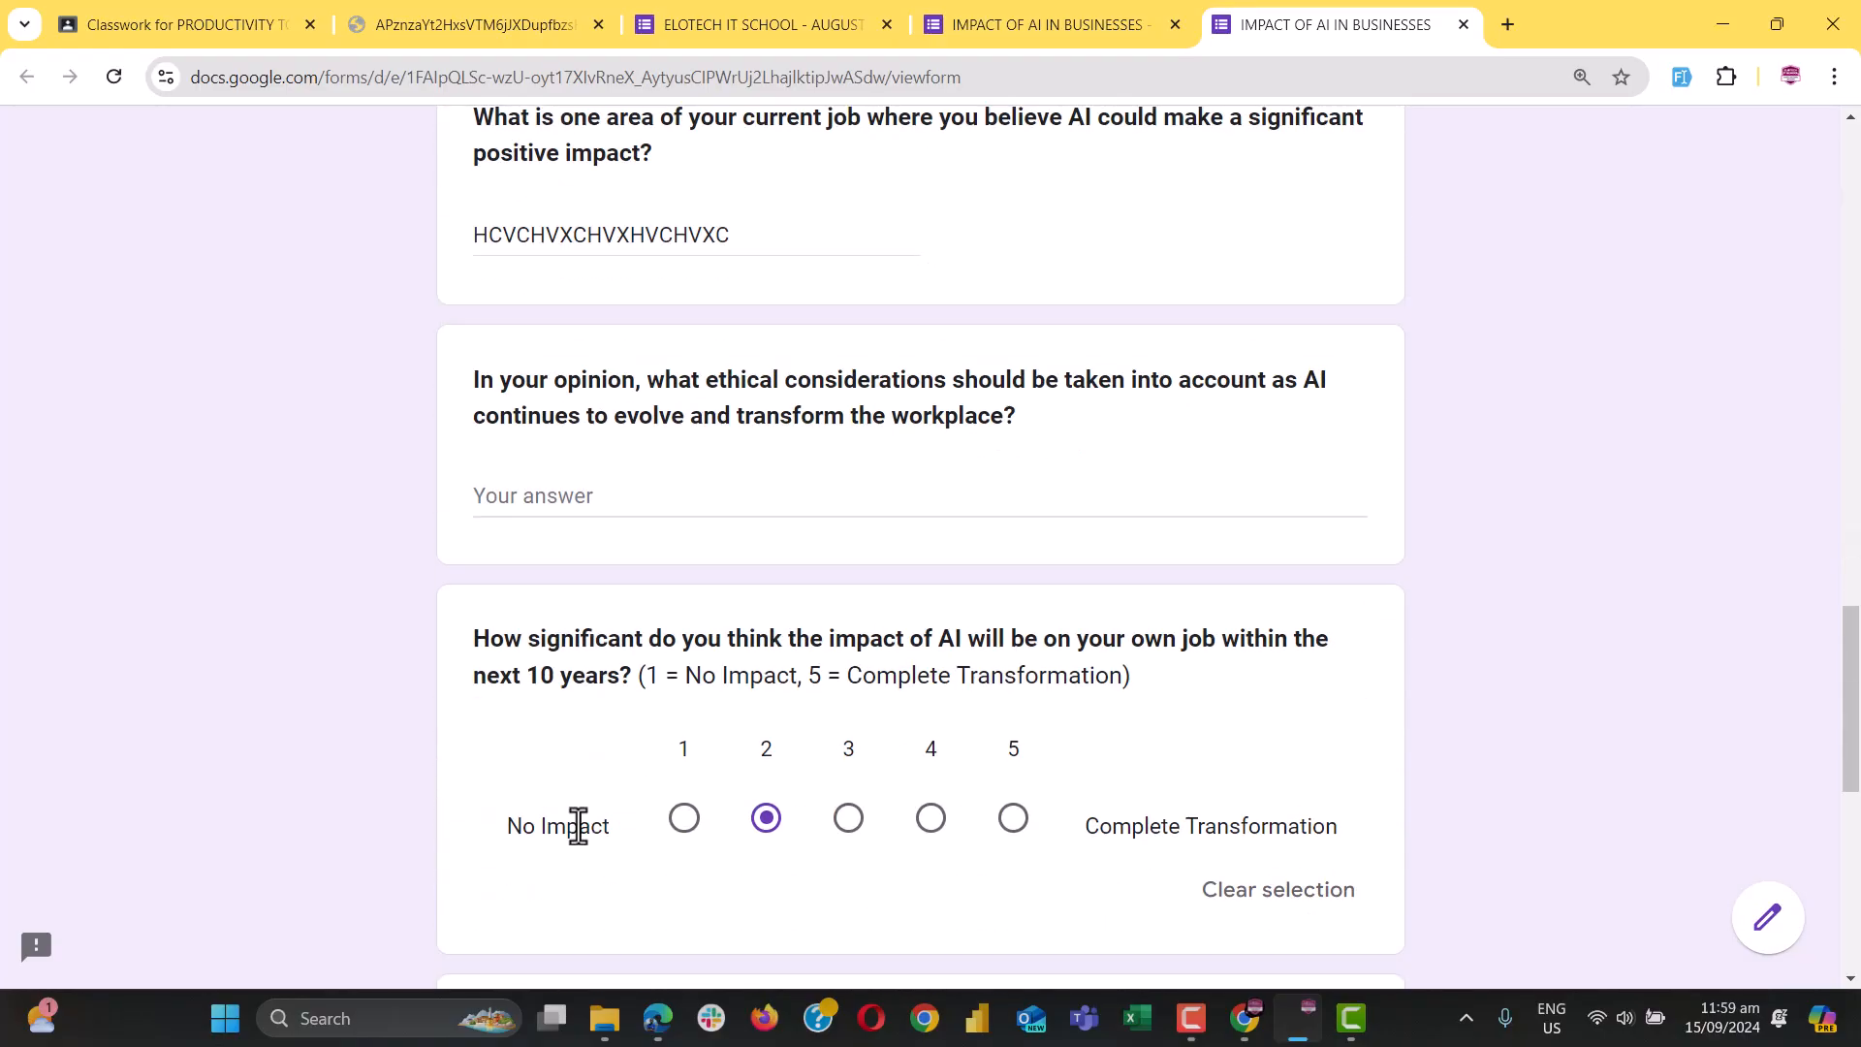
pyautogui.click(508, 772)
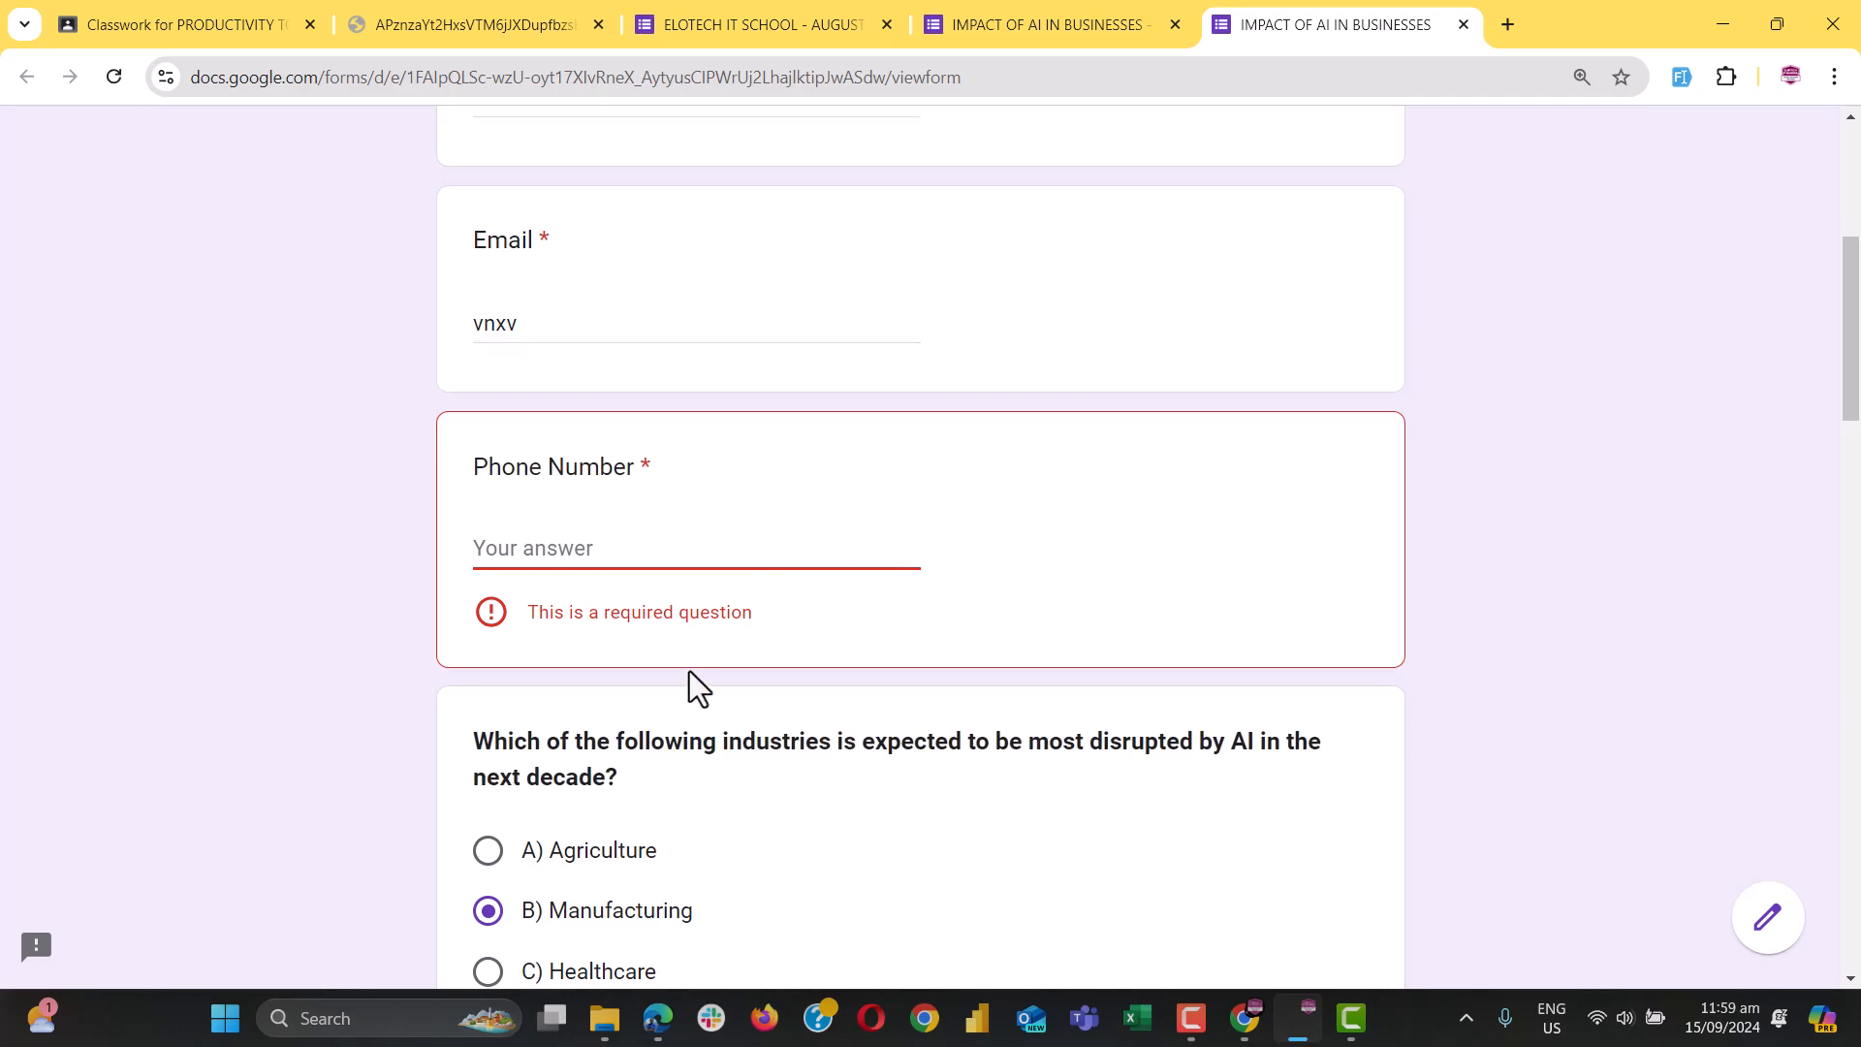
# Clear all entered answers from the preview form and confirm
pyautogui.scroll(1, 689, 671)
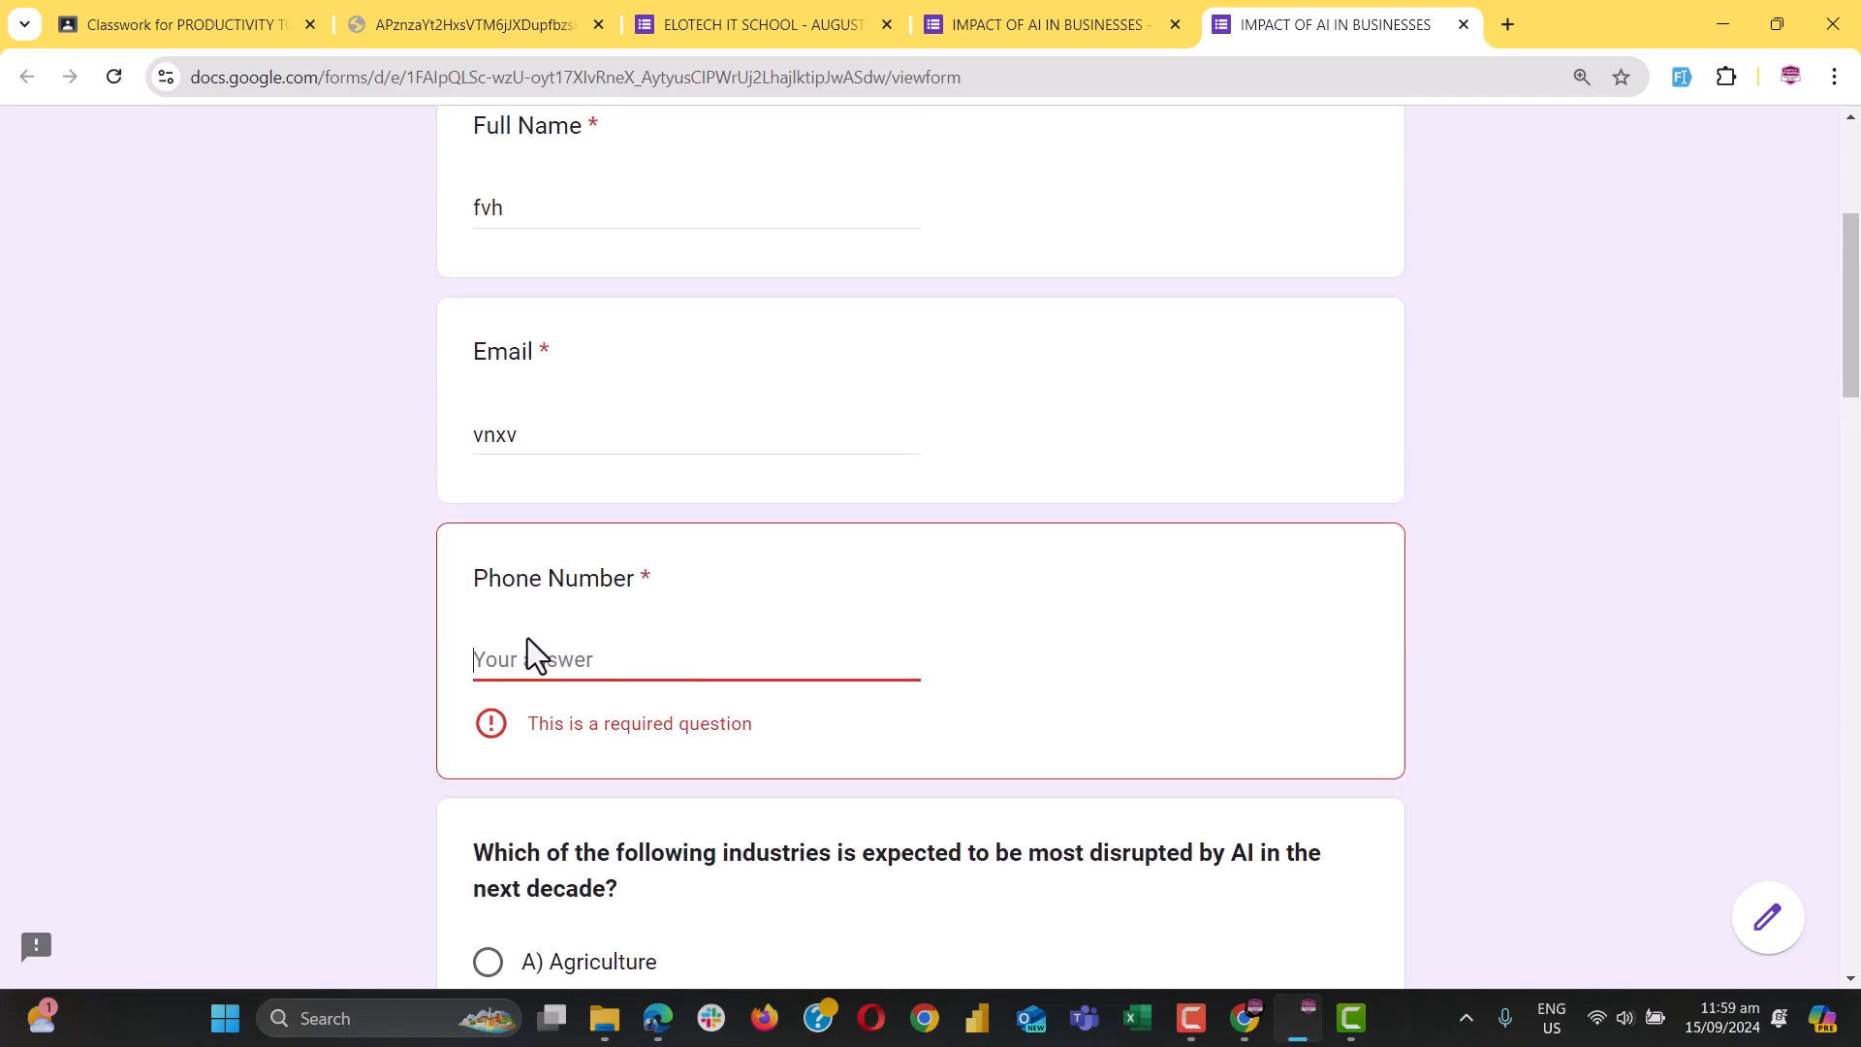
pyautogui.scroll(-15, 984, 727)
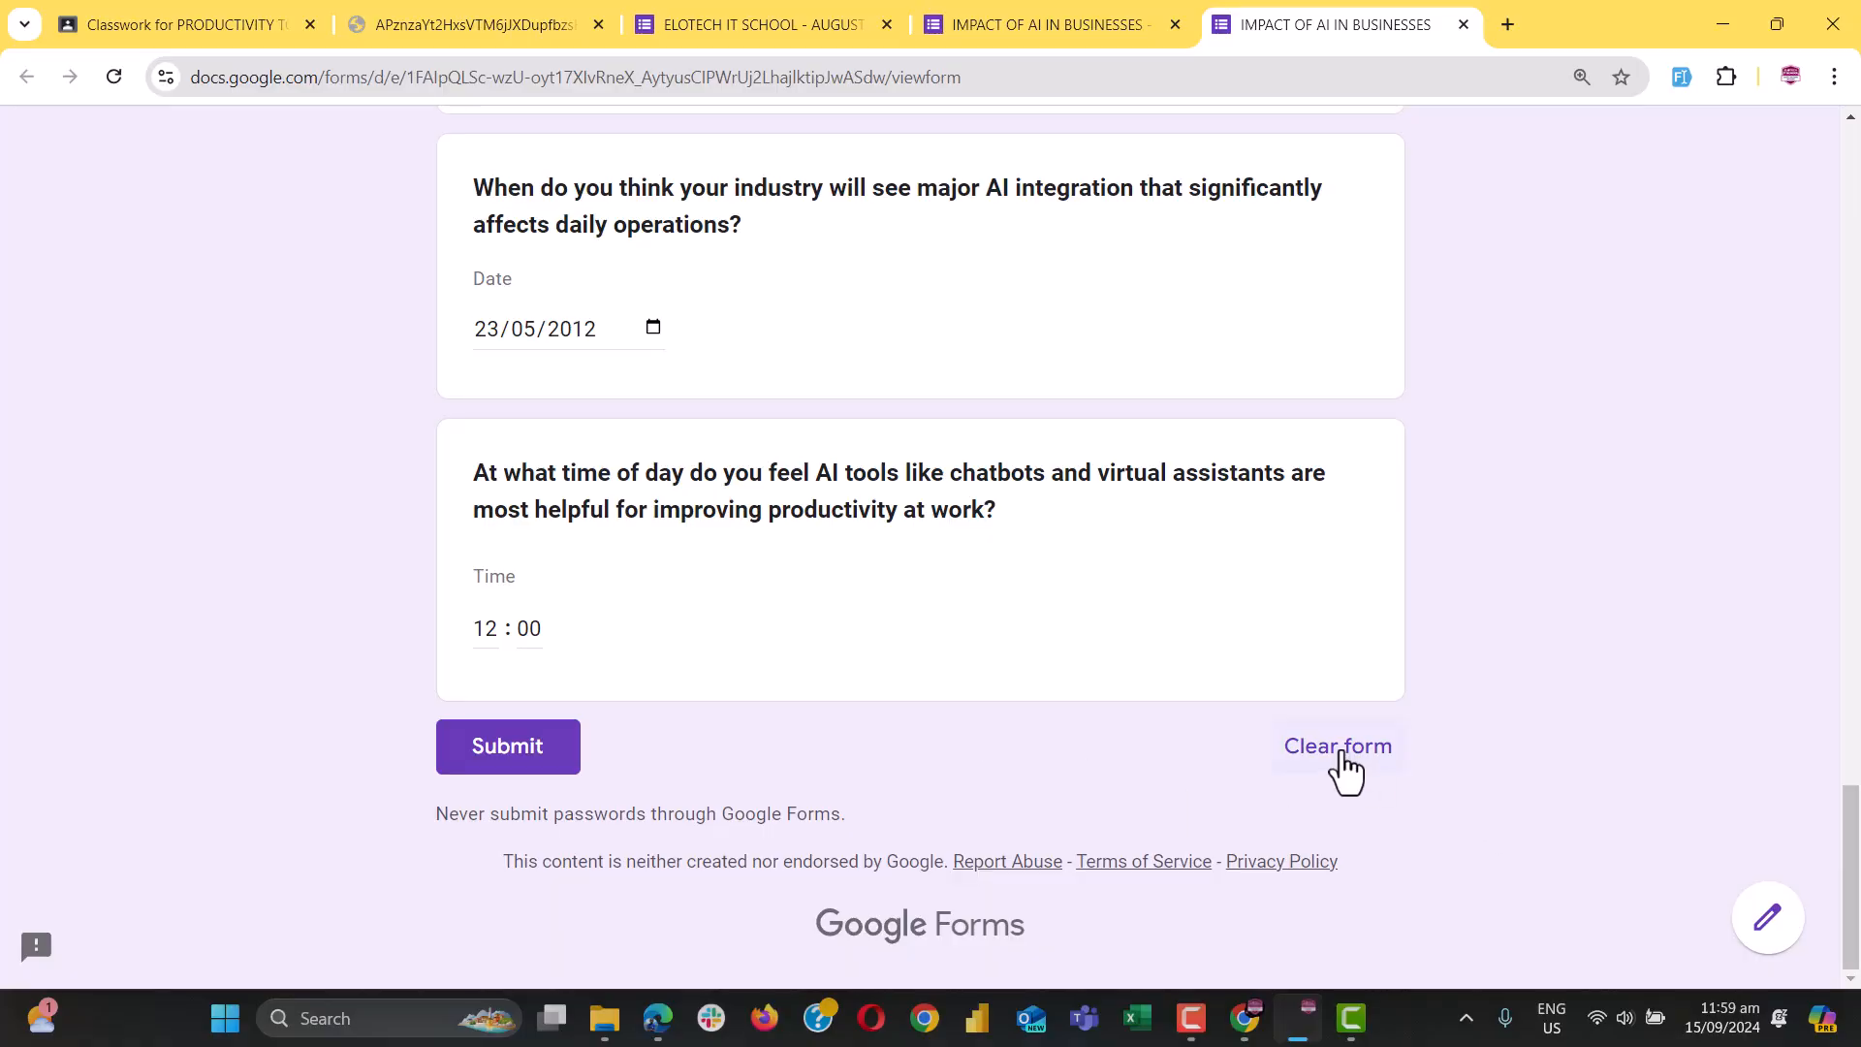
pyautogui.click(1343, 765)
pyautogui.click(1084, 639)
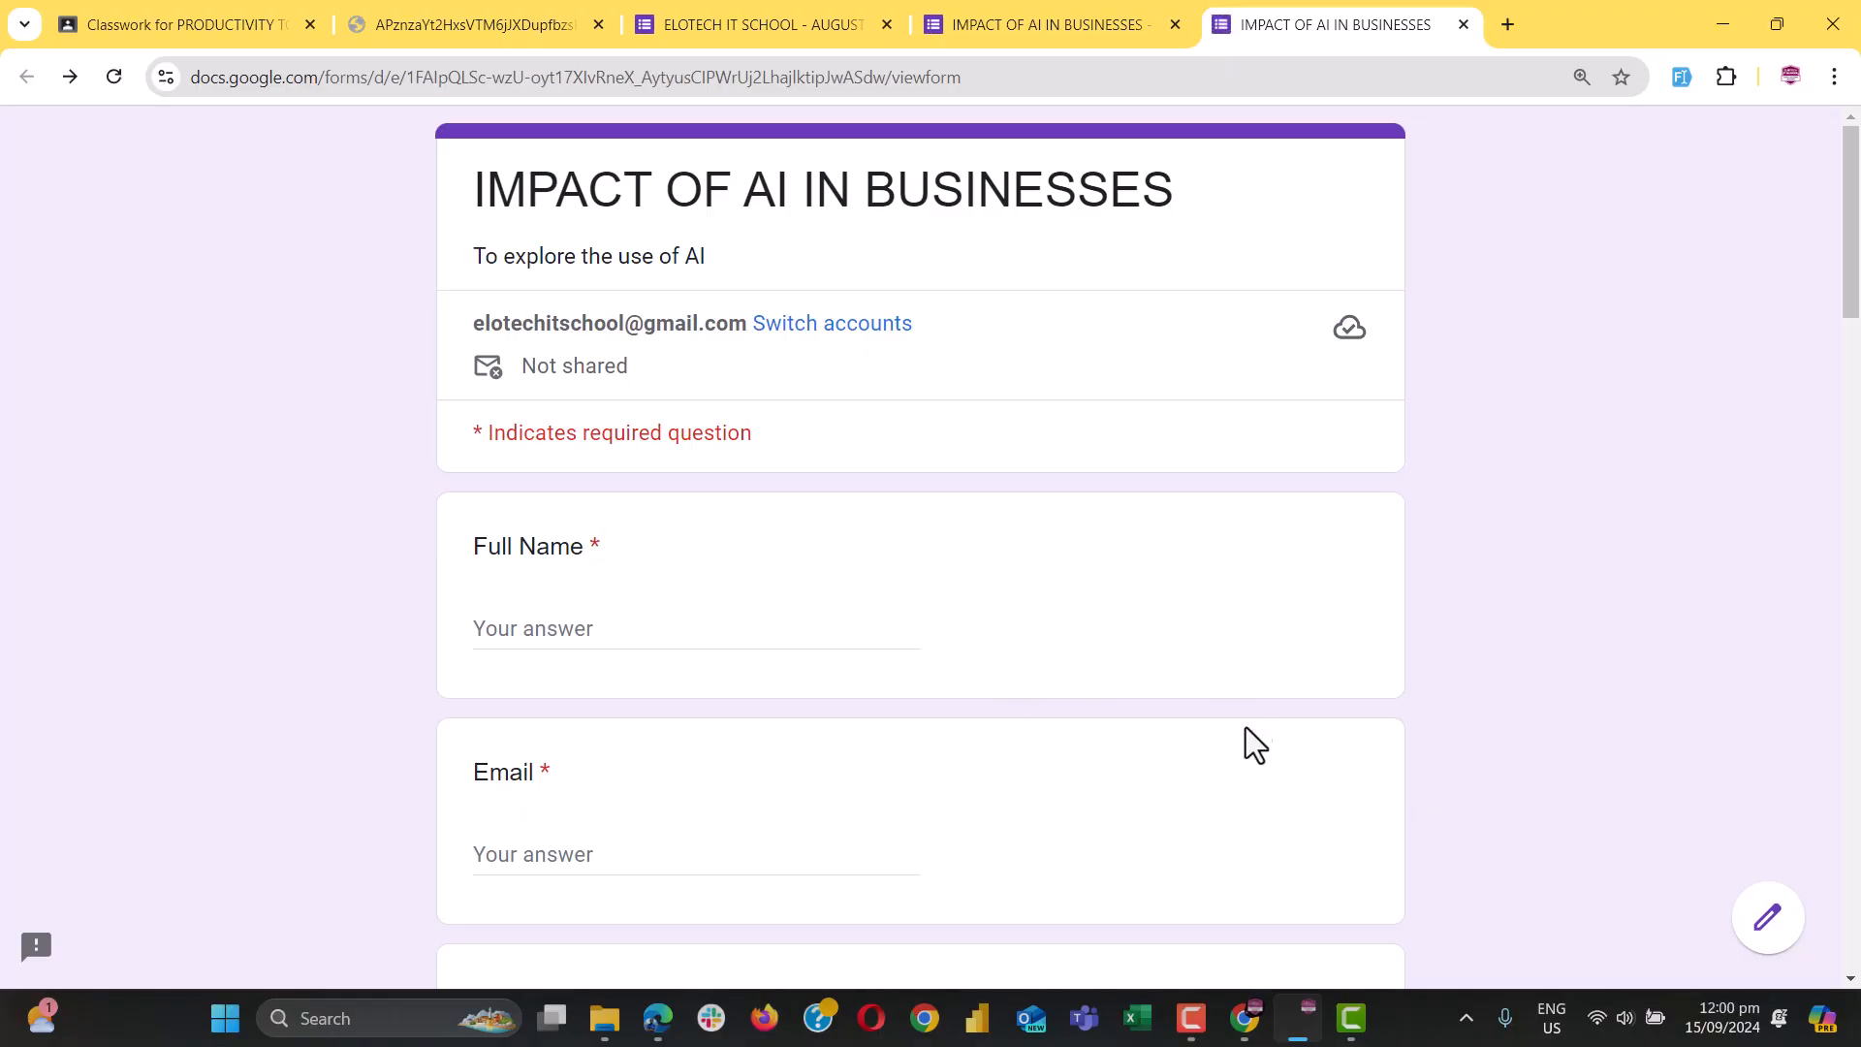
# Back in the survey editor, make the industries question required
pyautogui.scroll(-4, 1004, 765)
pyautogui.click(1052, 25)
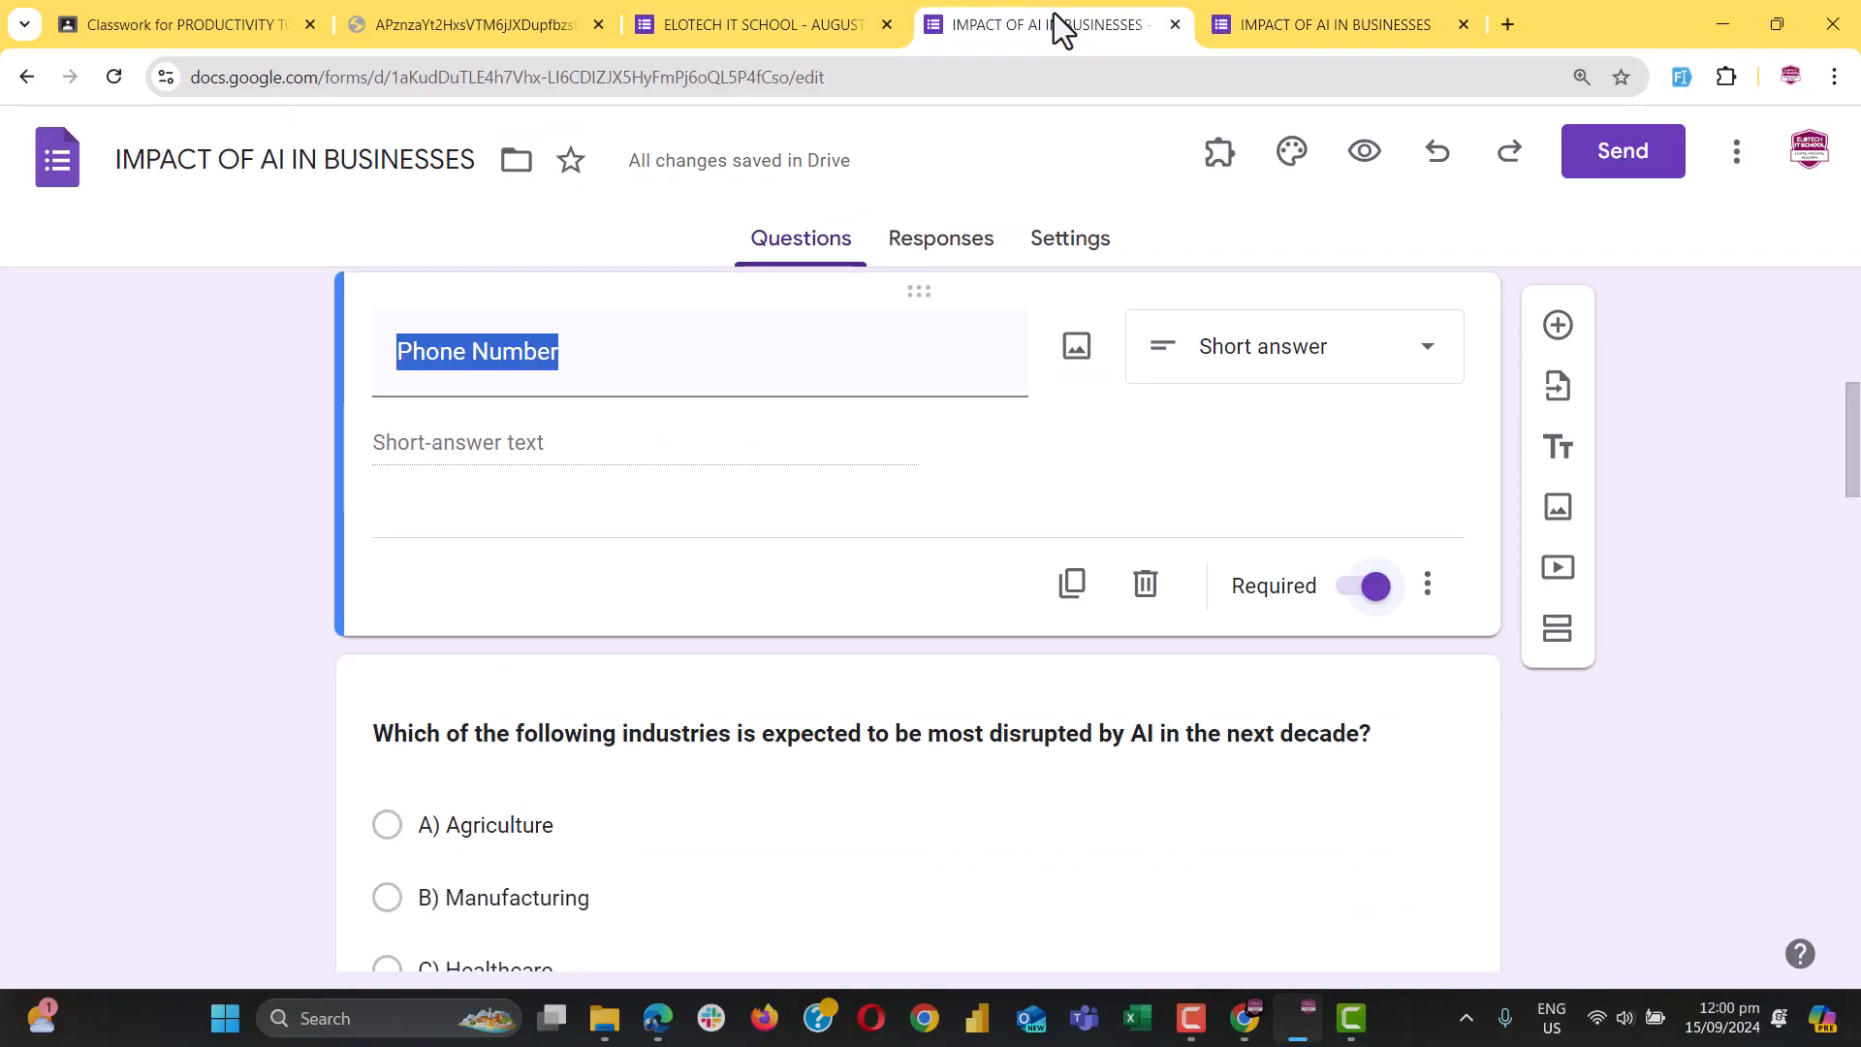
pyautogui.scroll(-2, 608, 614)
pyautogui.scroll(8, 608, 613)
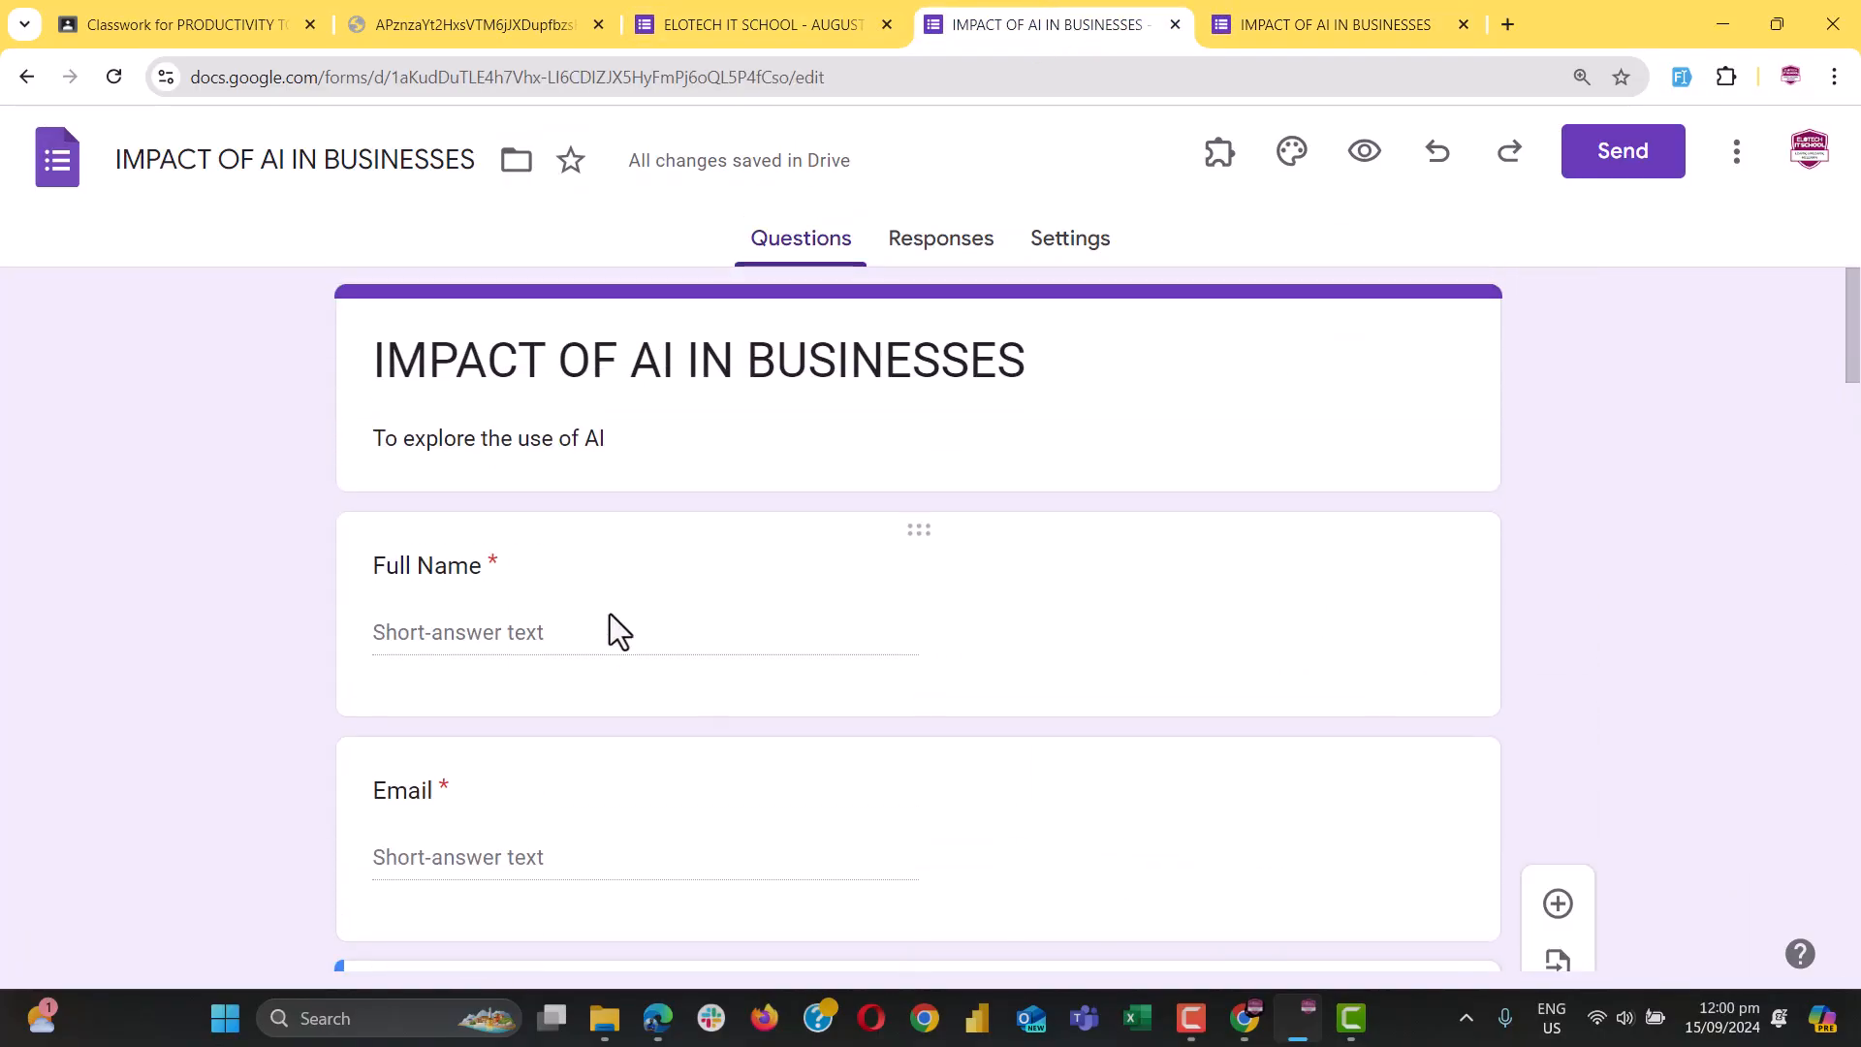
pyautogui.scroll(-9, 609, 614)
pyautogui.click(640, 596)
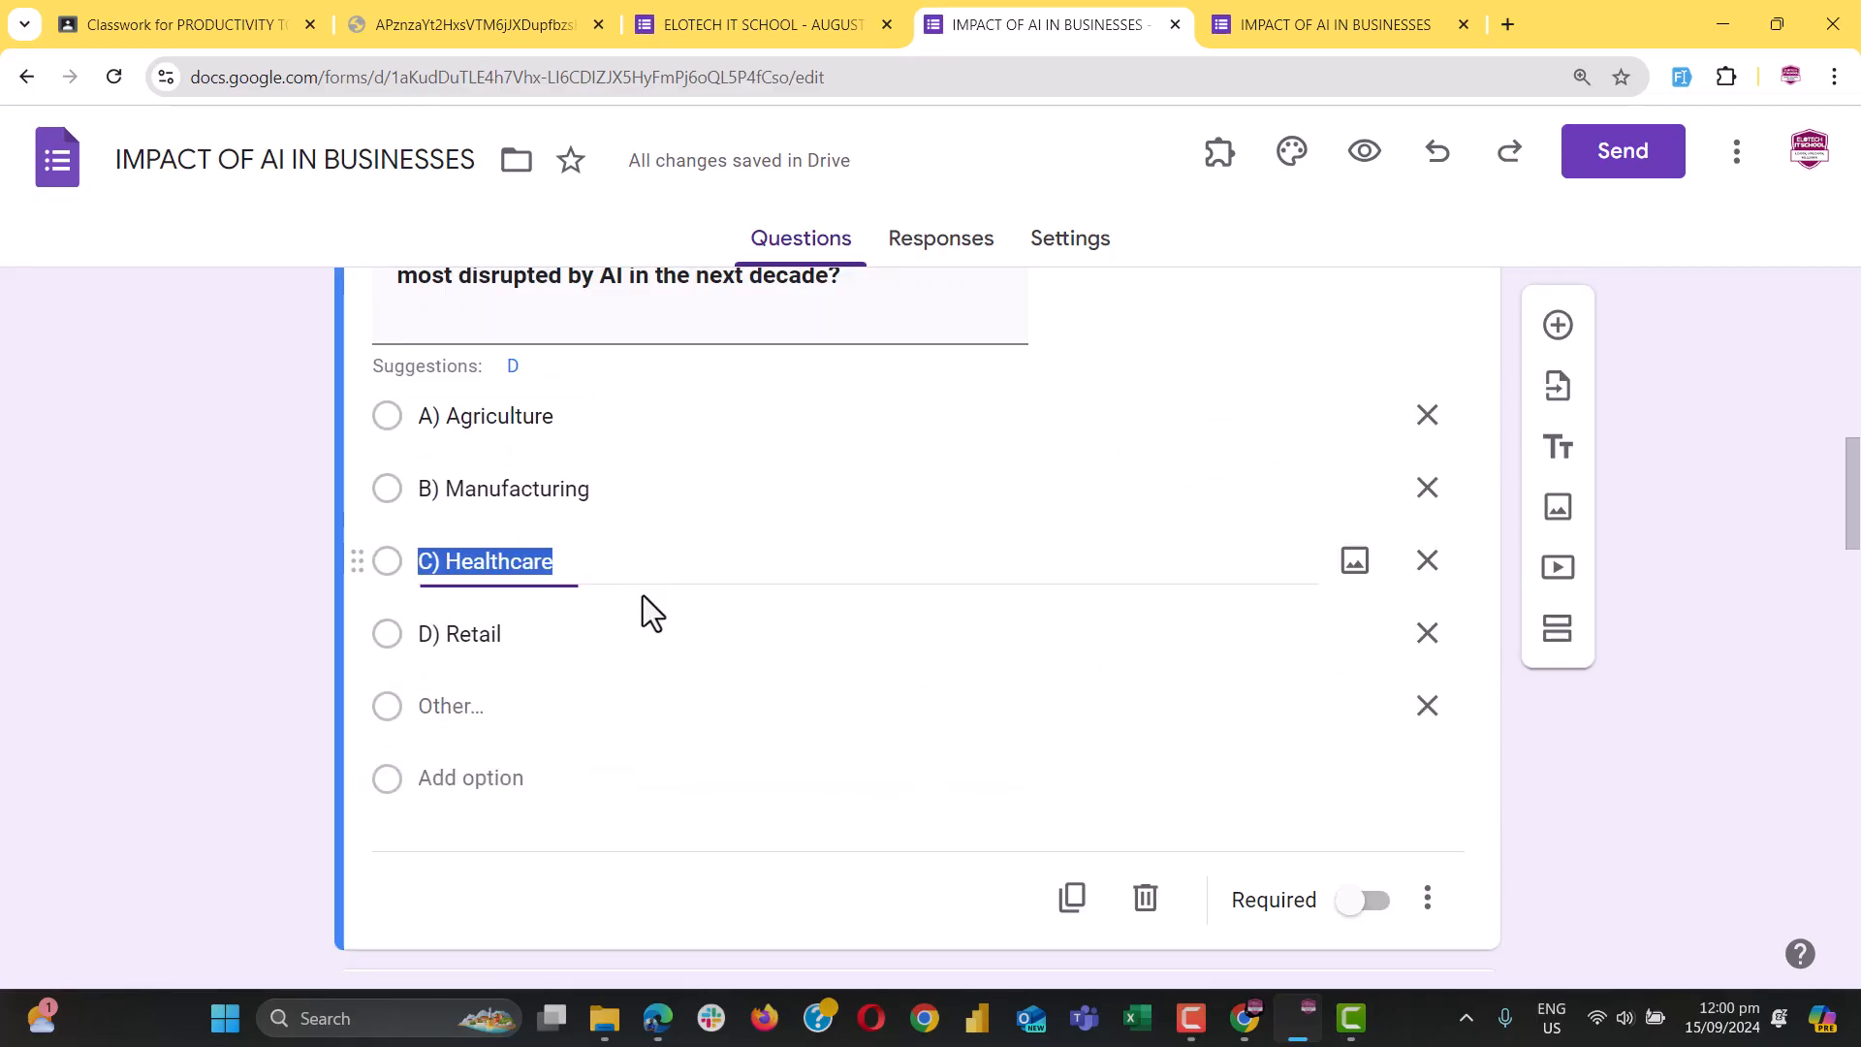
pyautogui.click(1369, 901)
# Make the workplace-benefits and productivity-role questions required as well
pyautogui.scroll(-5, 1195, 857)
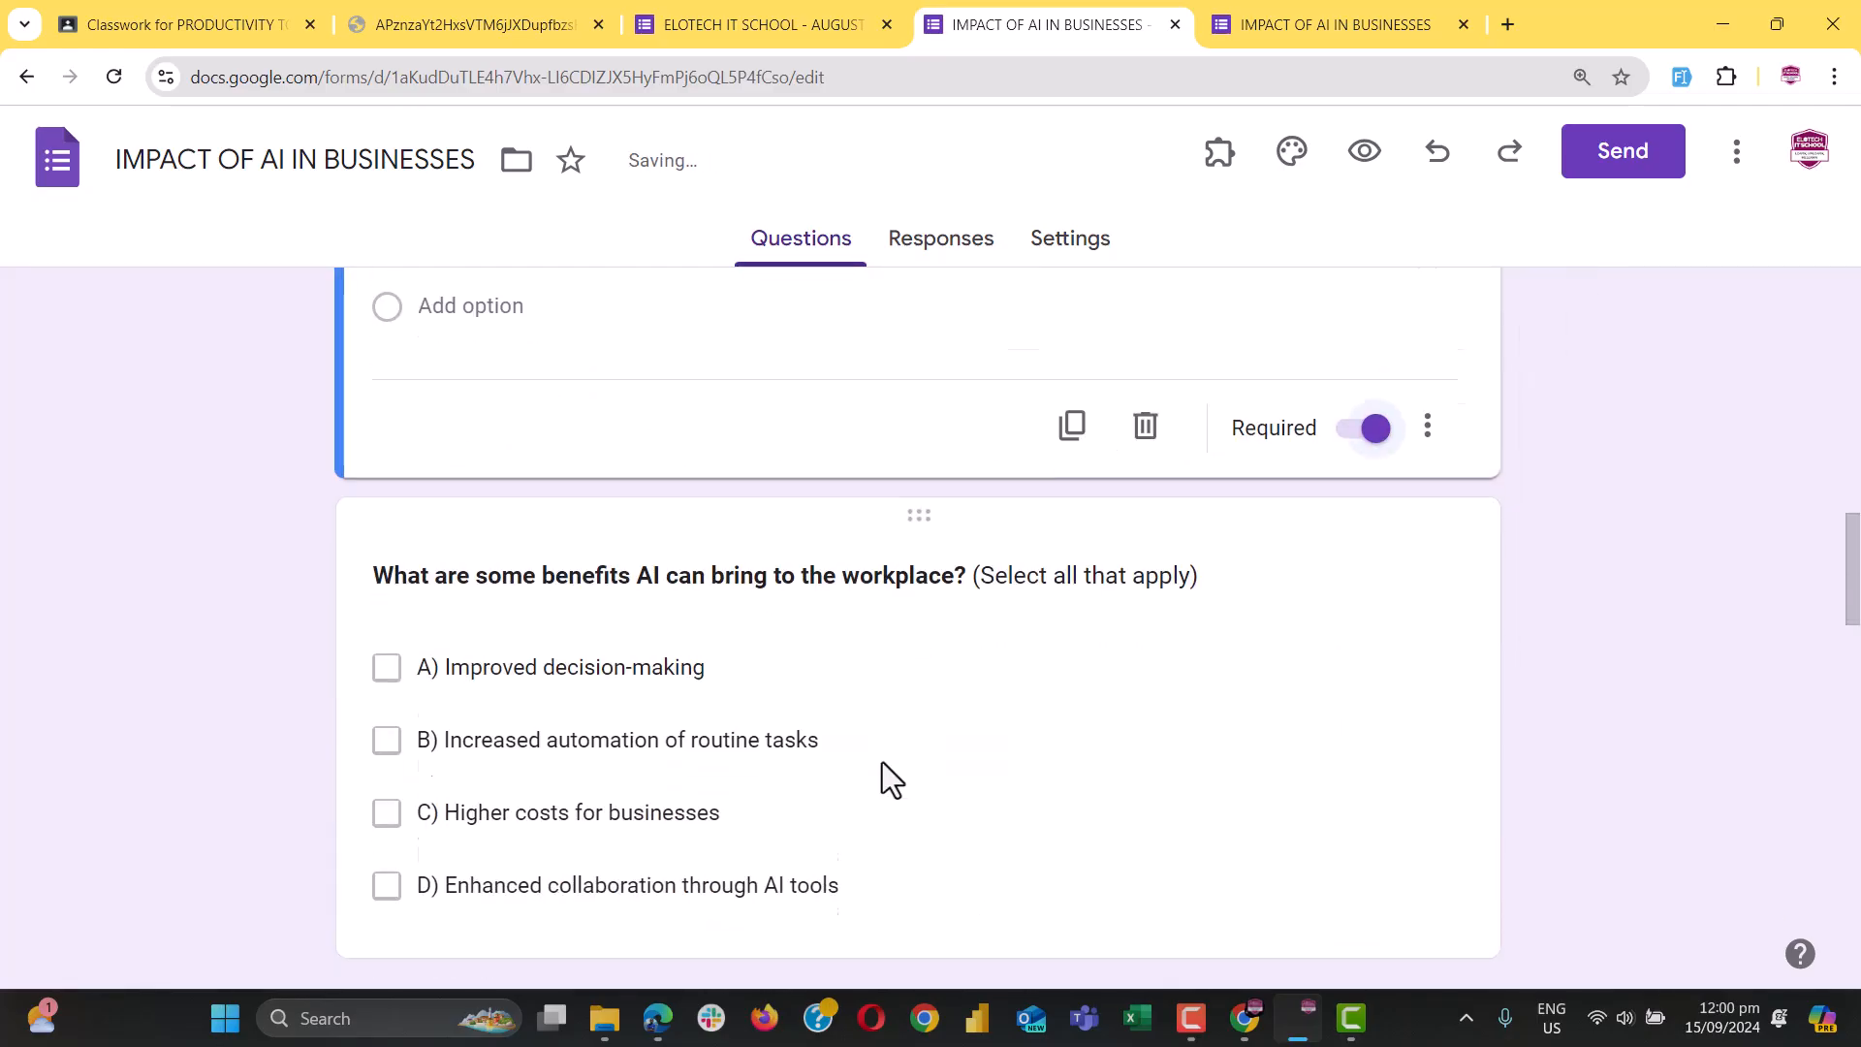
pyautogui.click(877, 747)
pyautogui.click(1362, 819)
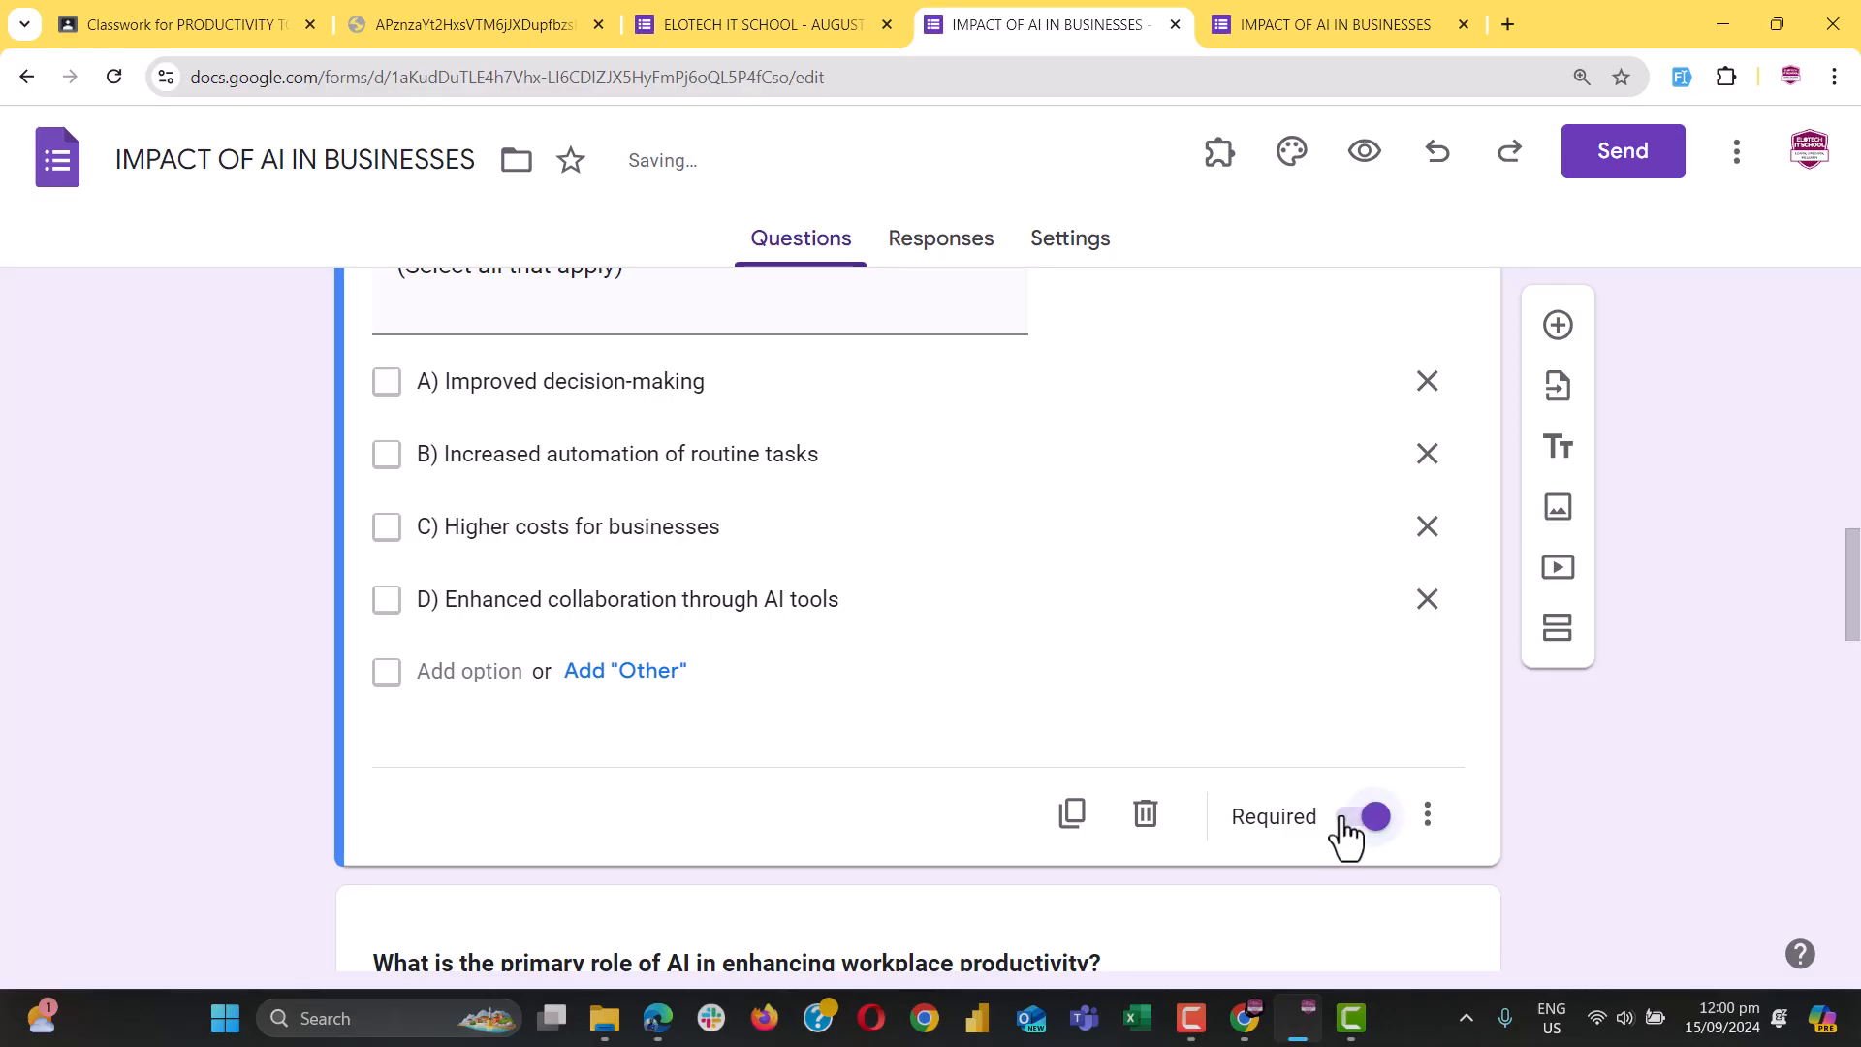
pyautogui.scroll(-5, 1341, 840)
pyautogui.click(849, 773)
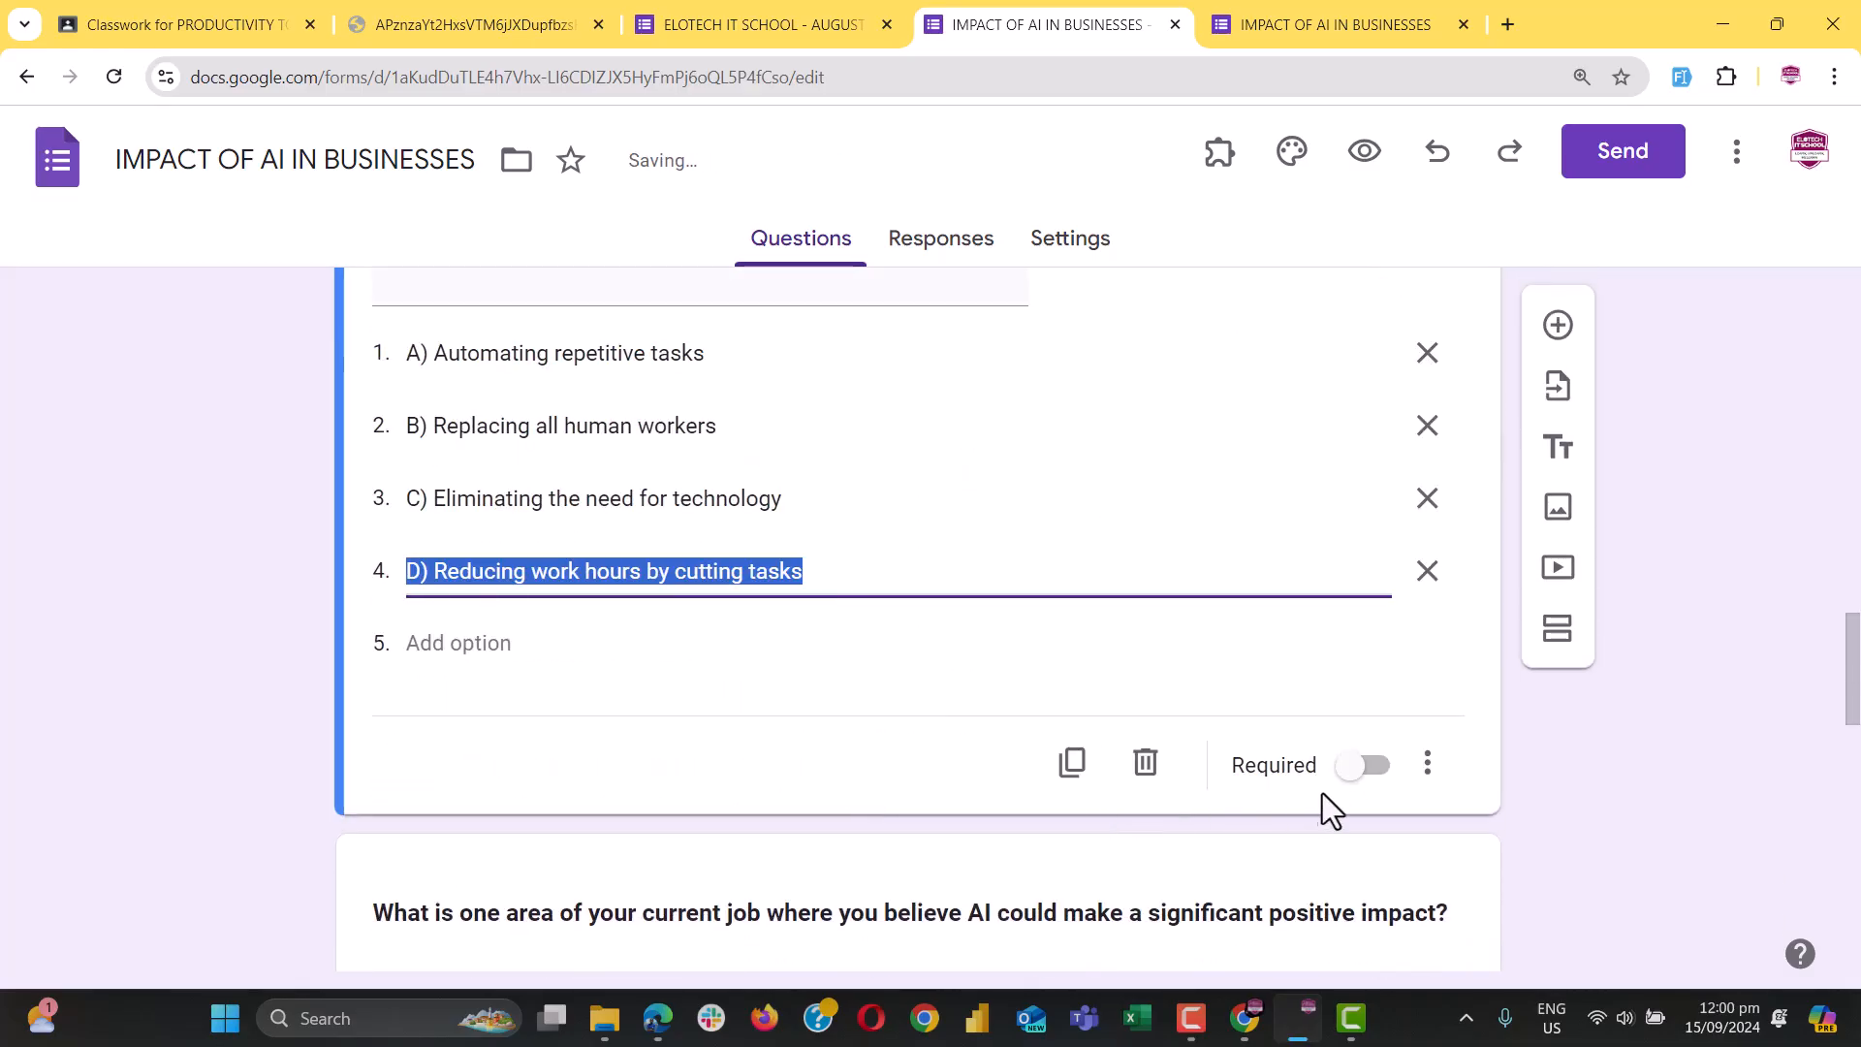
pyautogui.click(1352, 770)
pyautogui.scroll(-5, 957, 702)
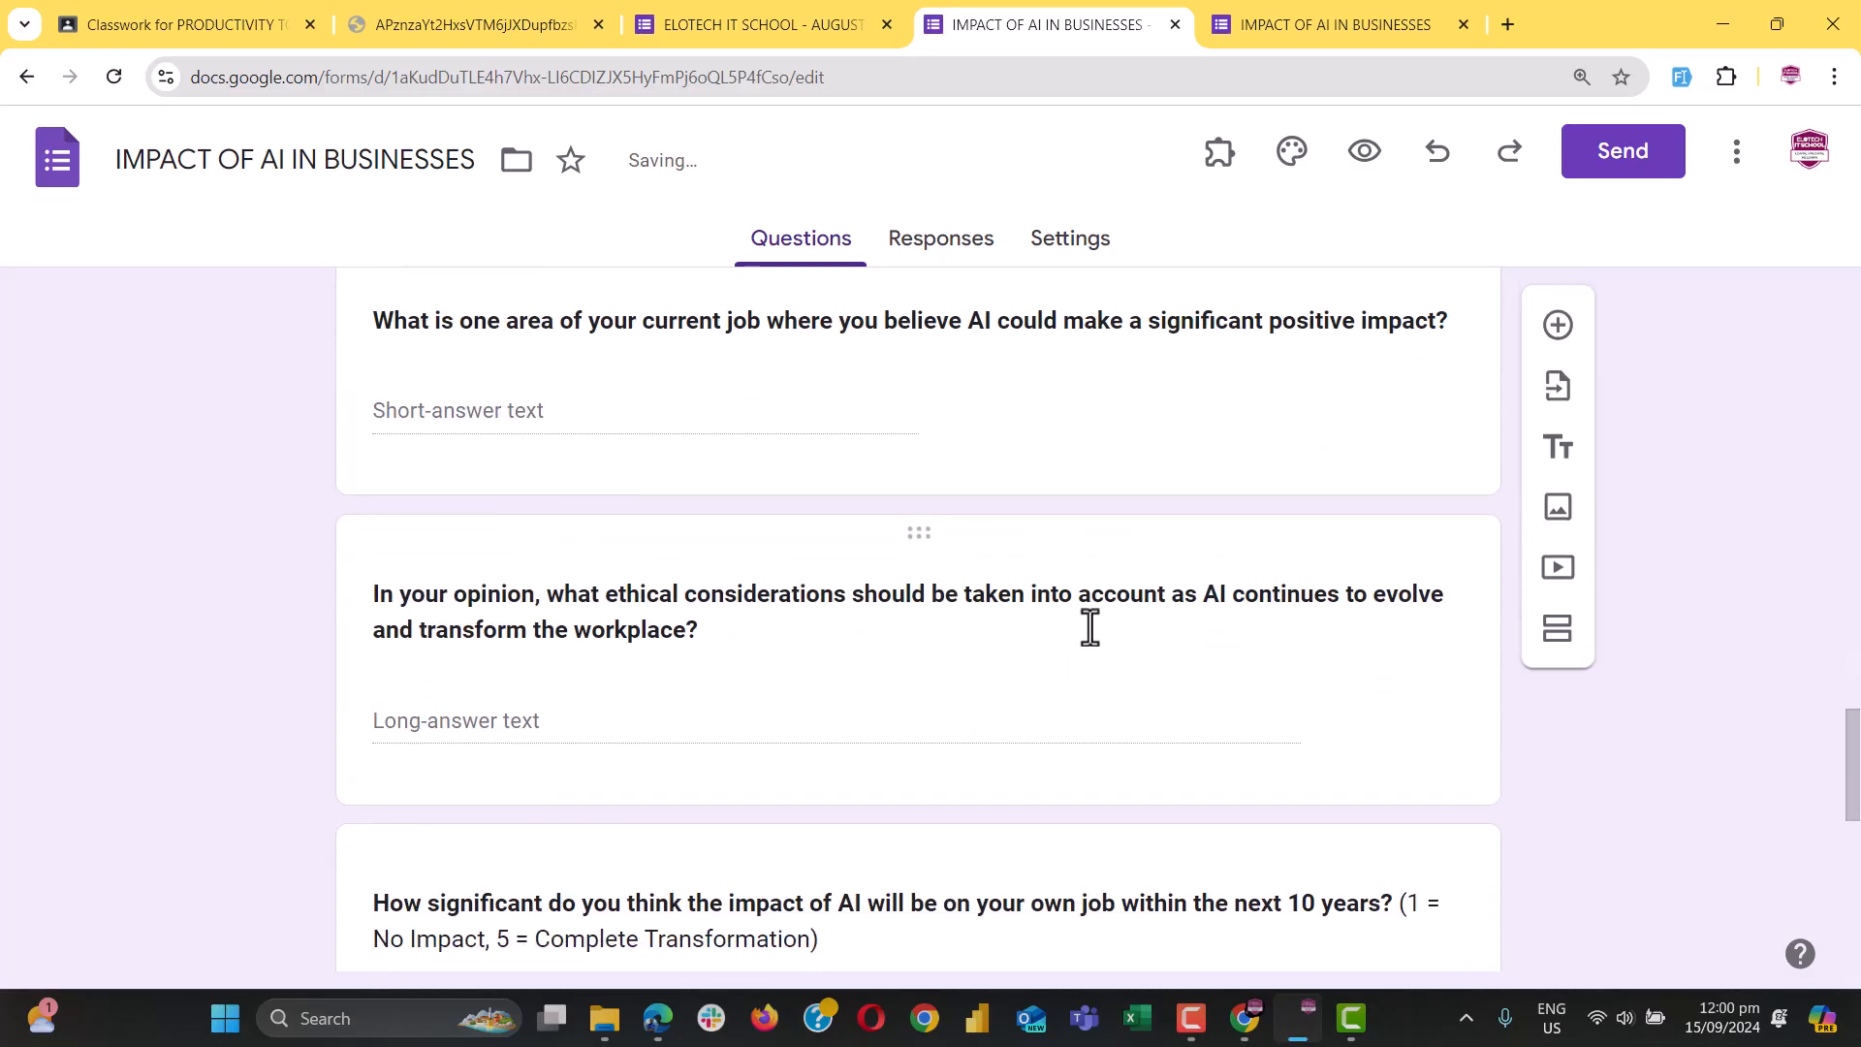
pyautogui.scroll(2, 998, 608)
pyautogui.scroll(15, 998, 603)
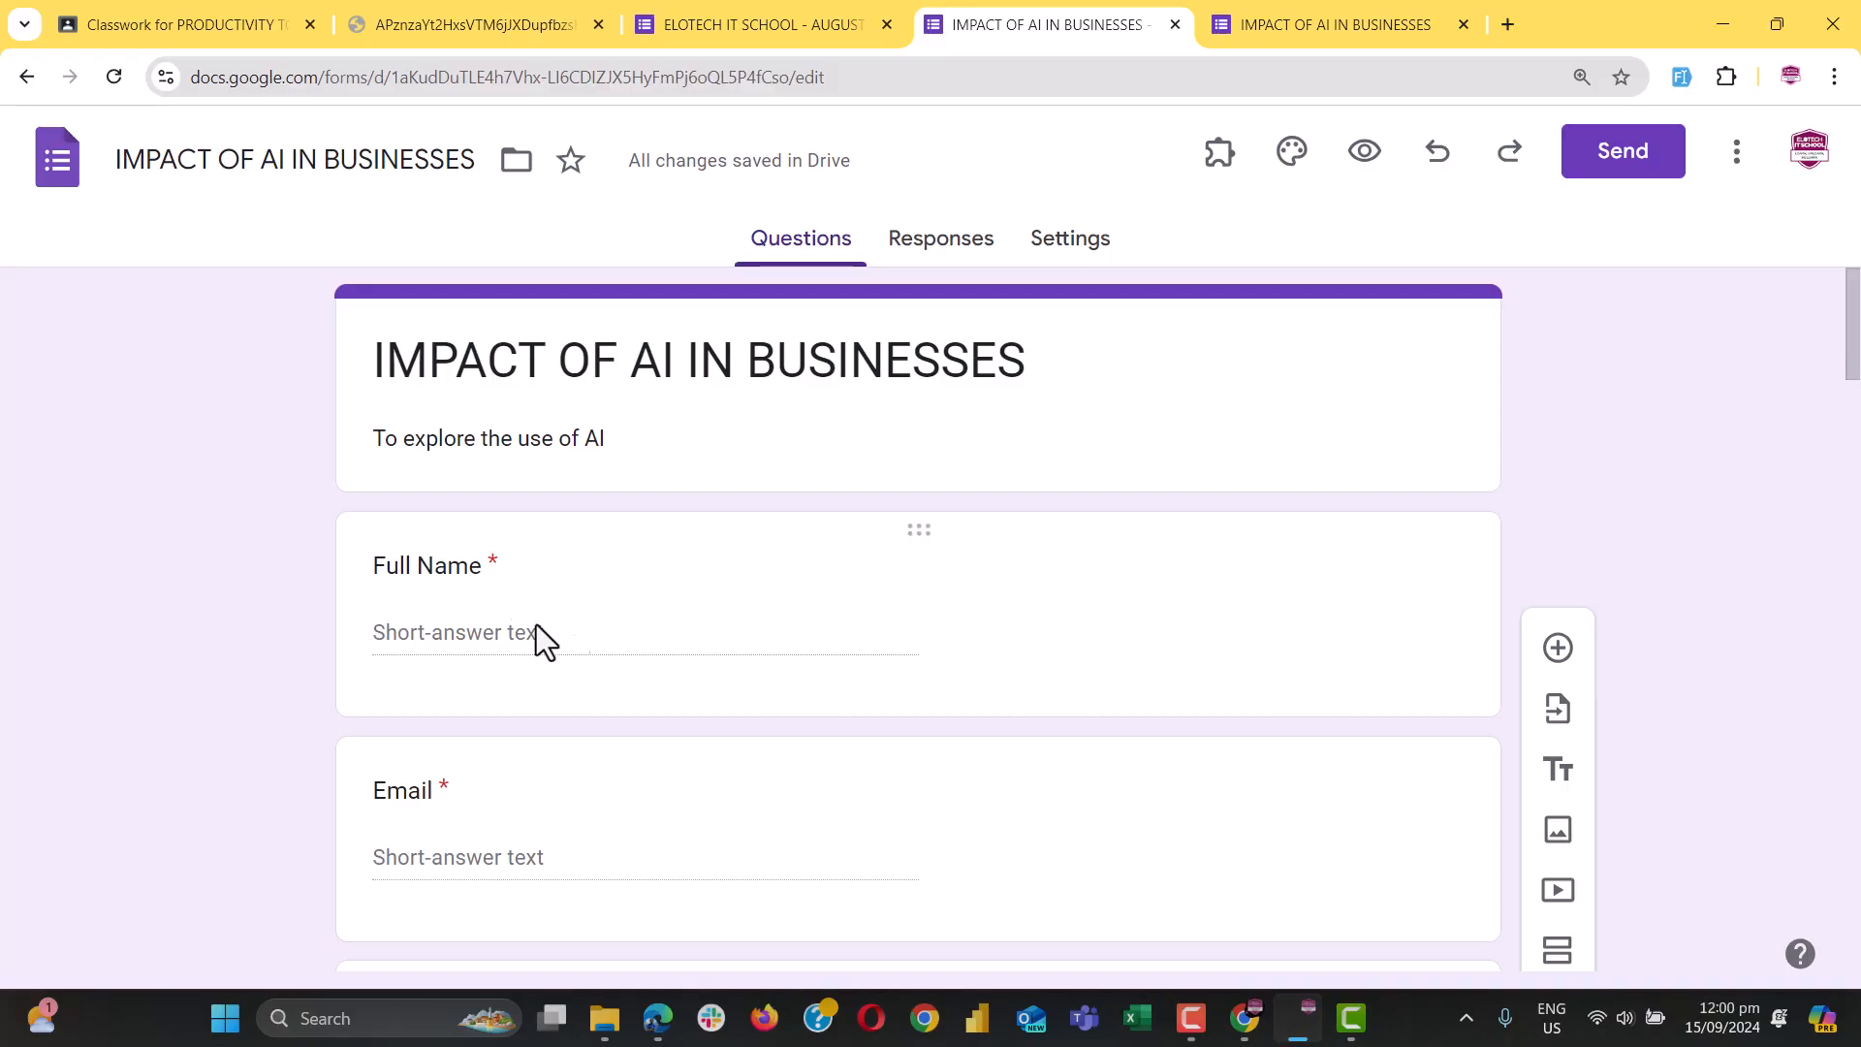
# Add the description 'Example (054-xxx-xxxx)' to the Phone Number question
pyautogui.click(479, 606)
pyautogui.scroll(-1, 475, 787)
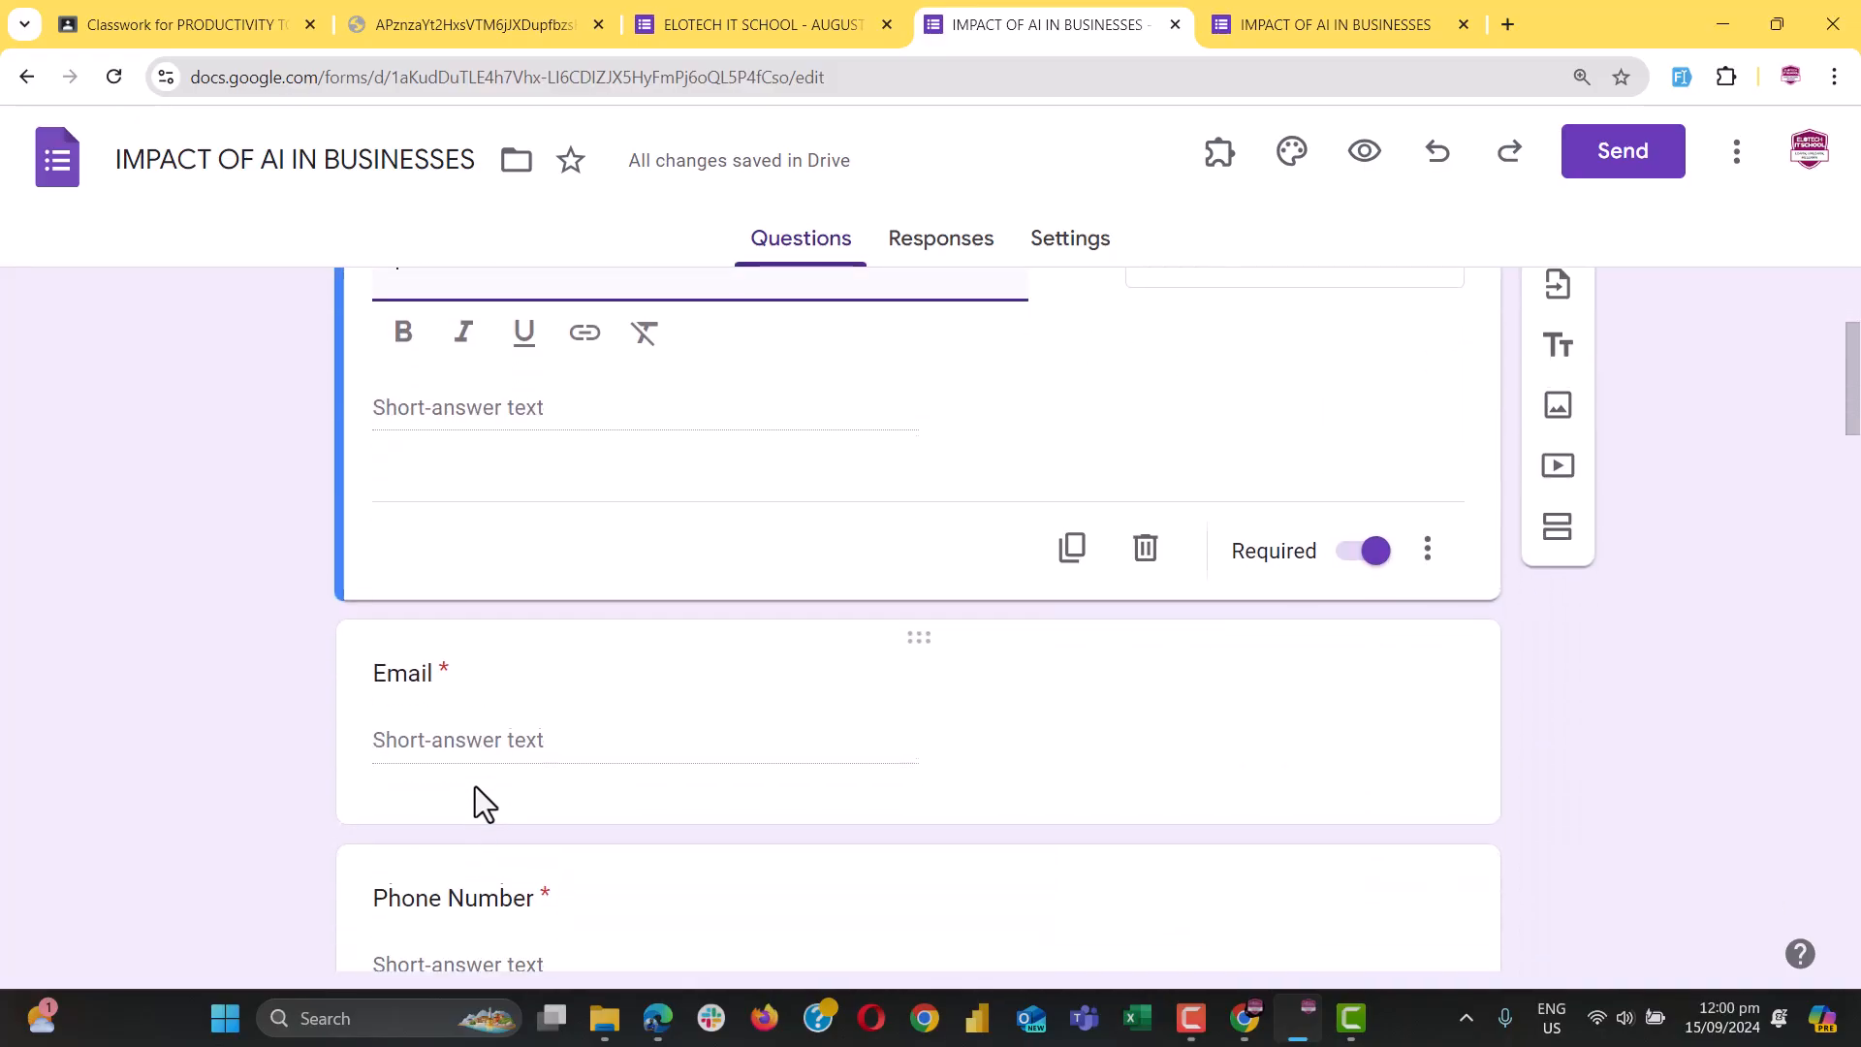
pyautogui.scroll(-1, 533, 844)
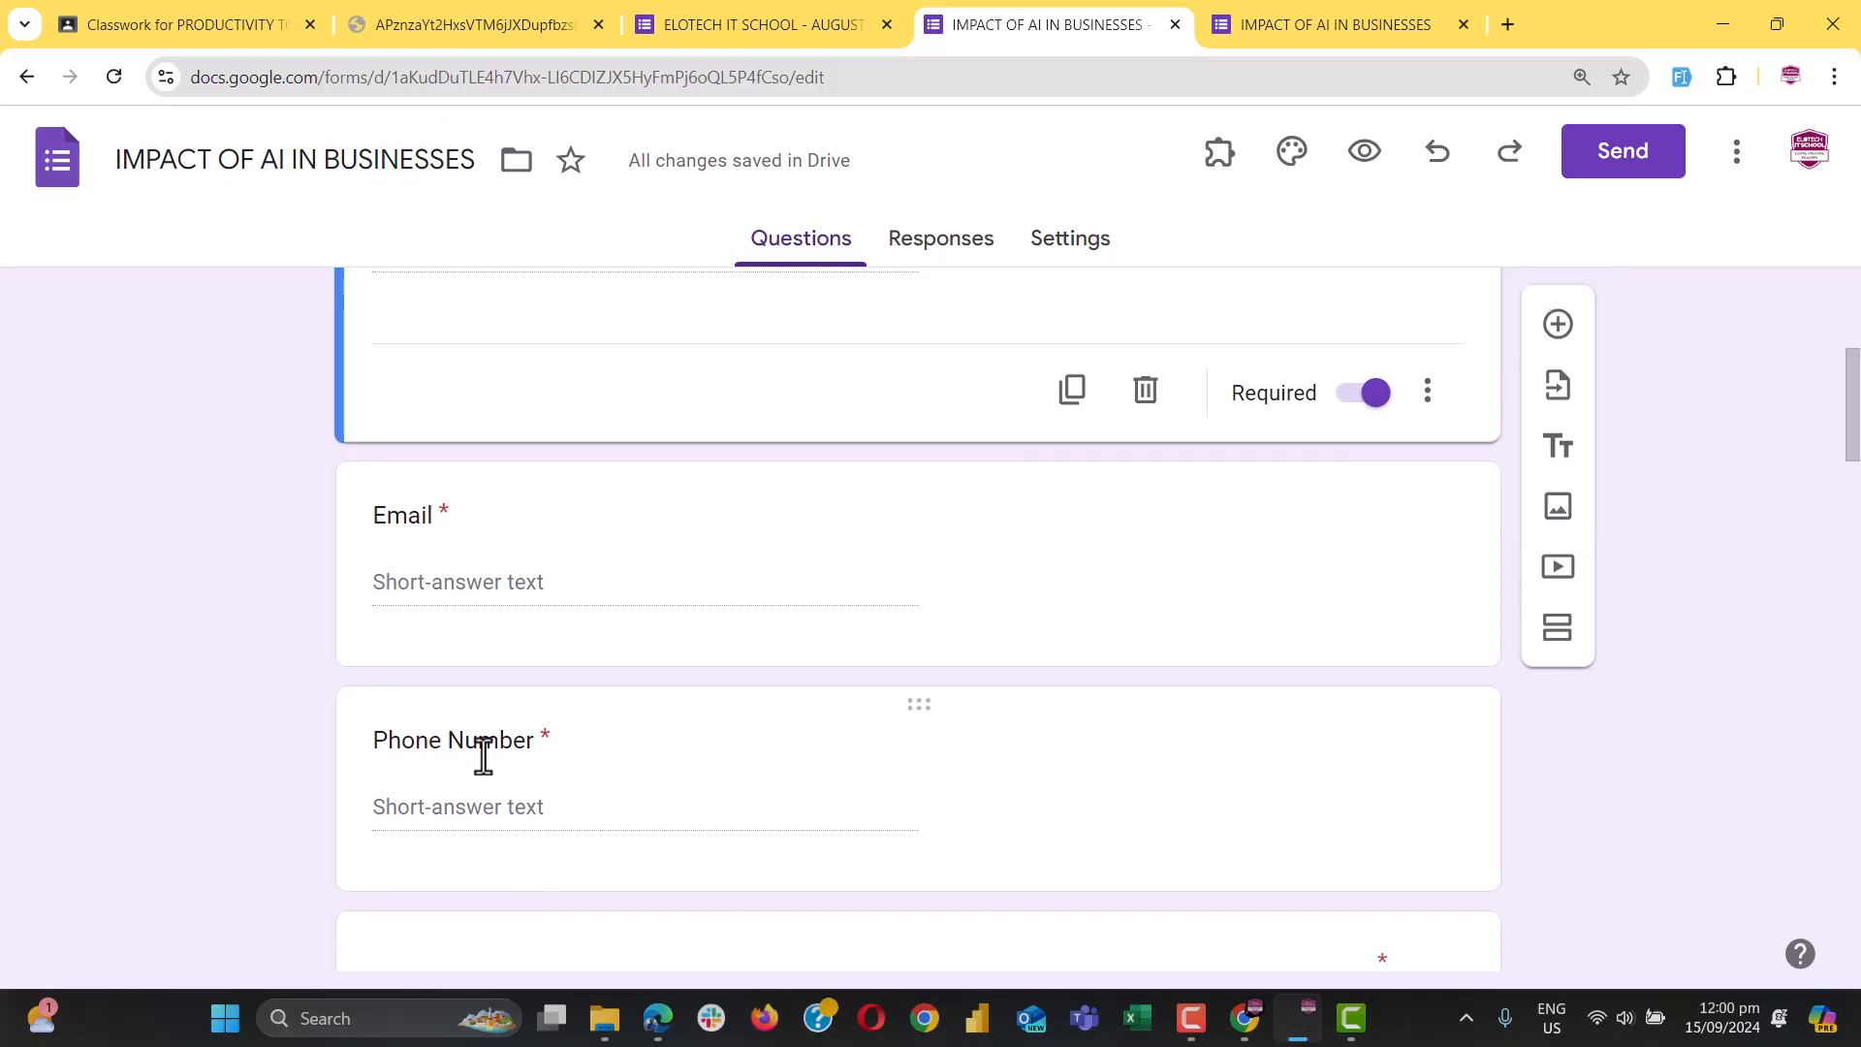
pyautogui.click(482, 748)
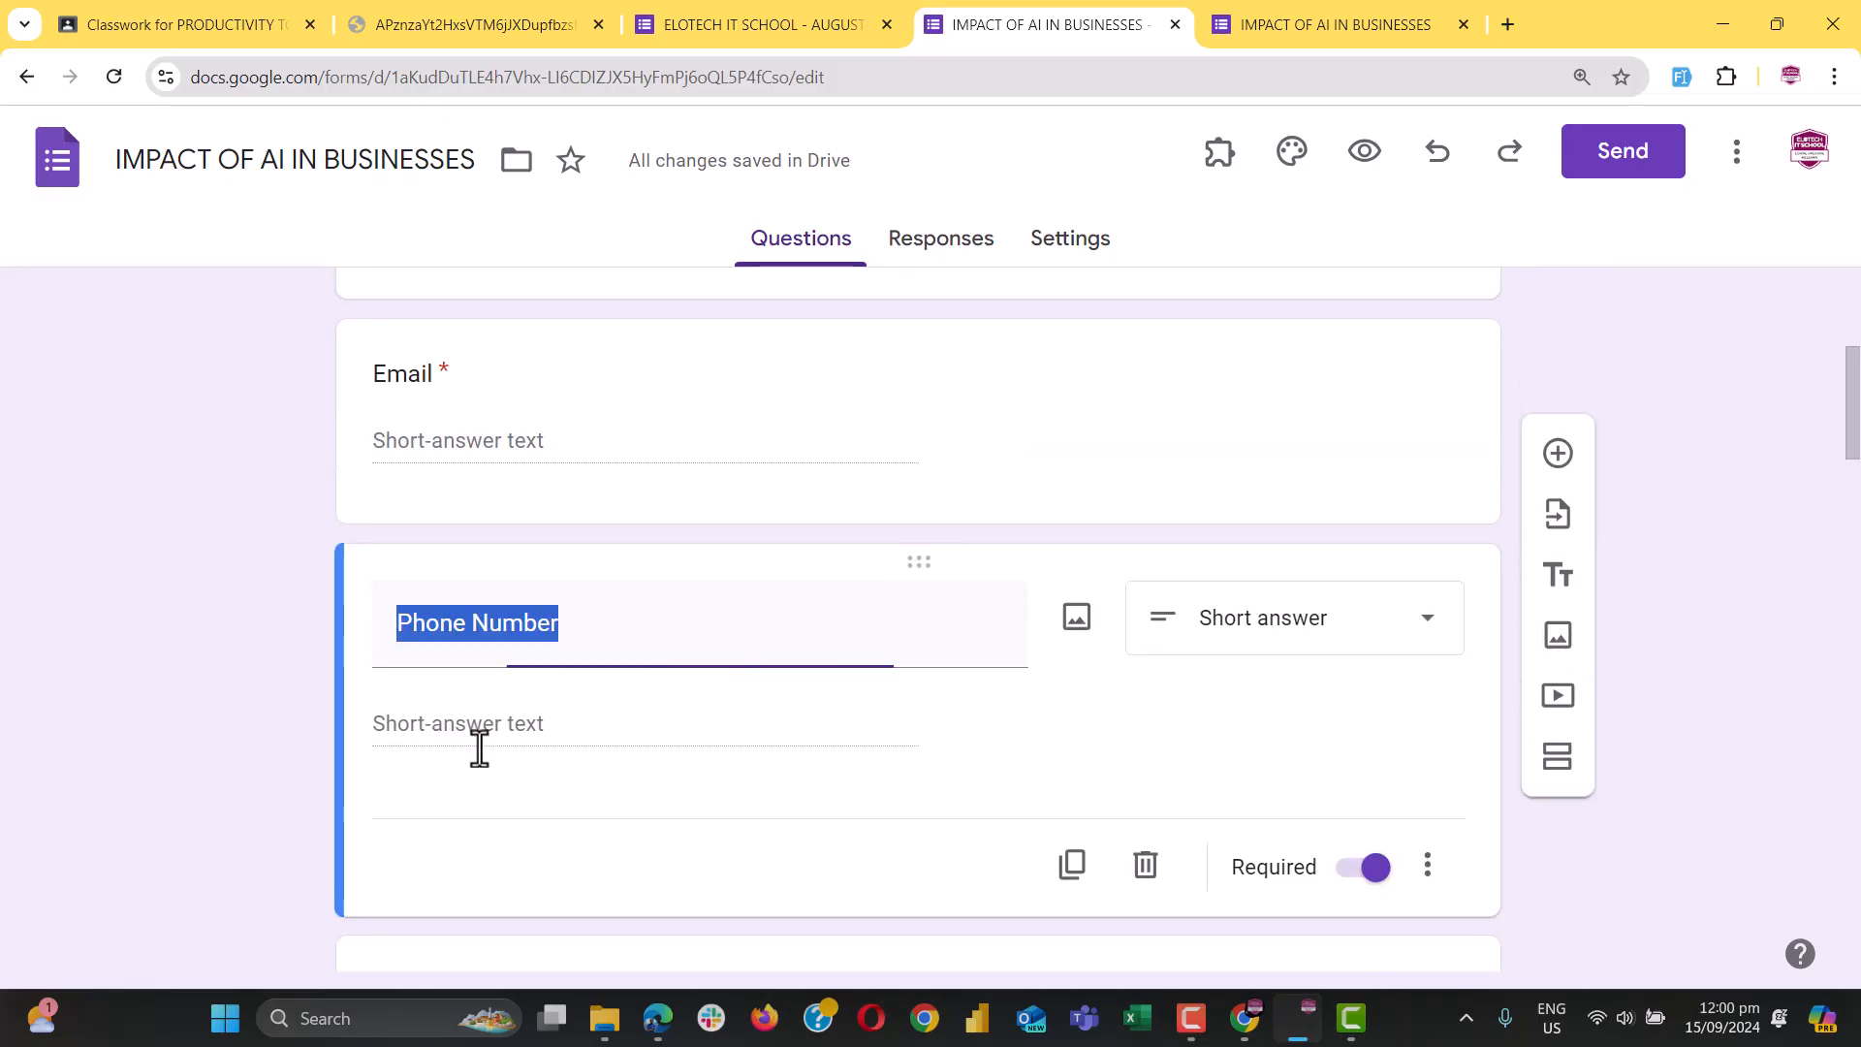
pyautogui.click(523, 628)
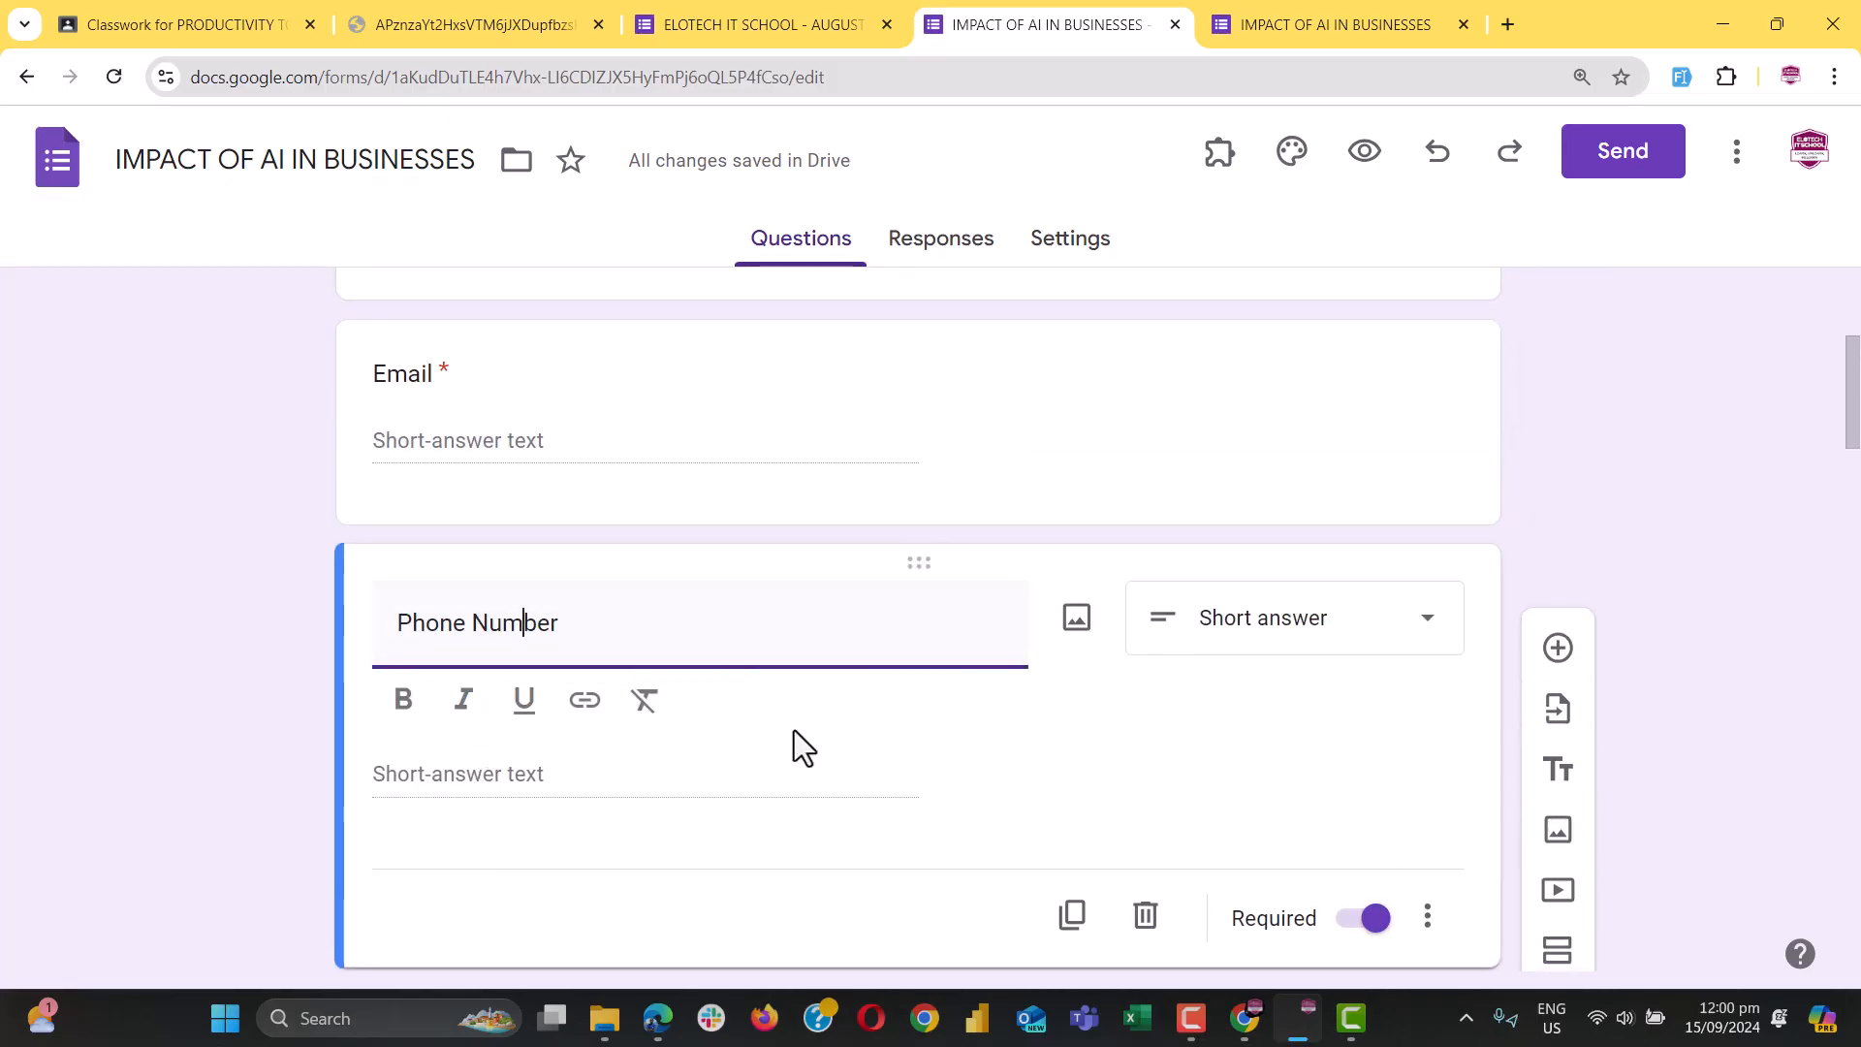
pyautogui.click(1427, 919)
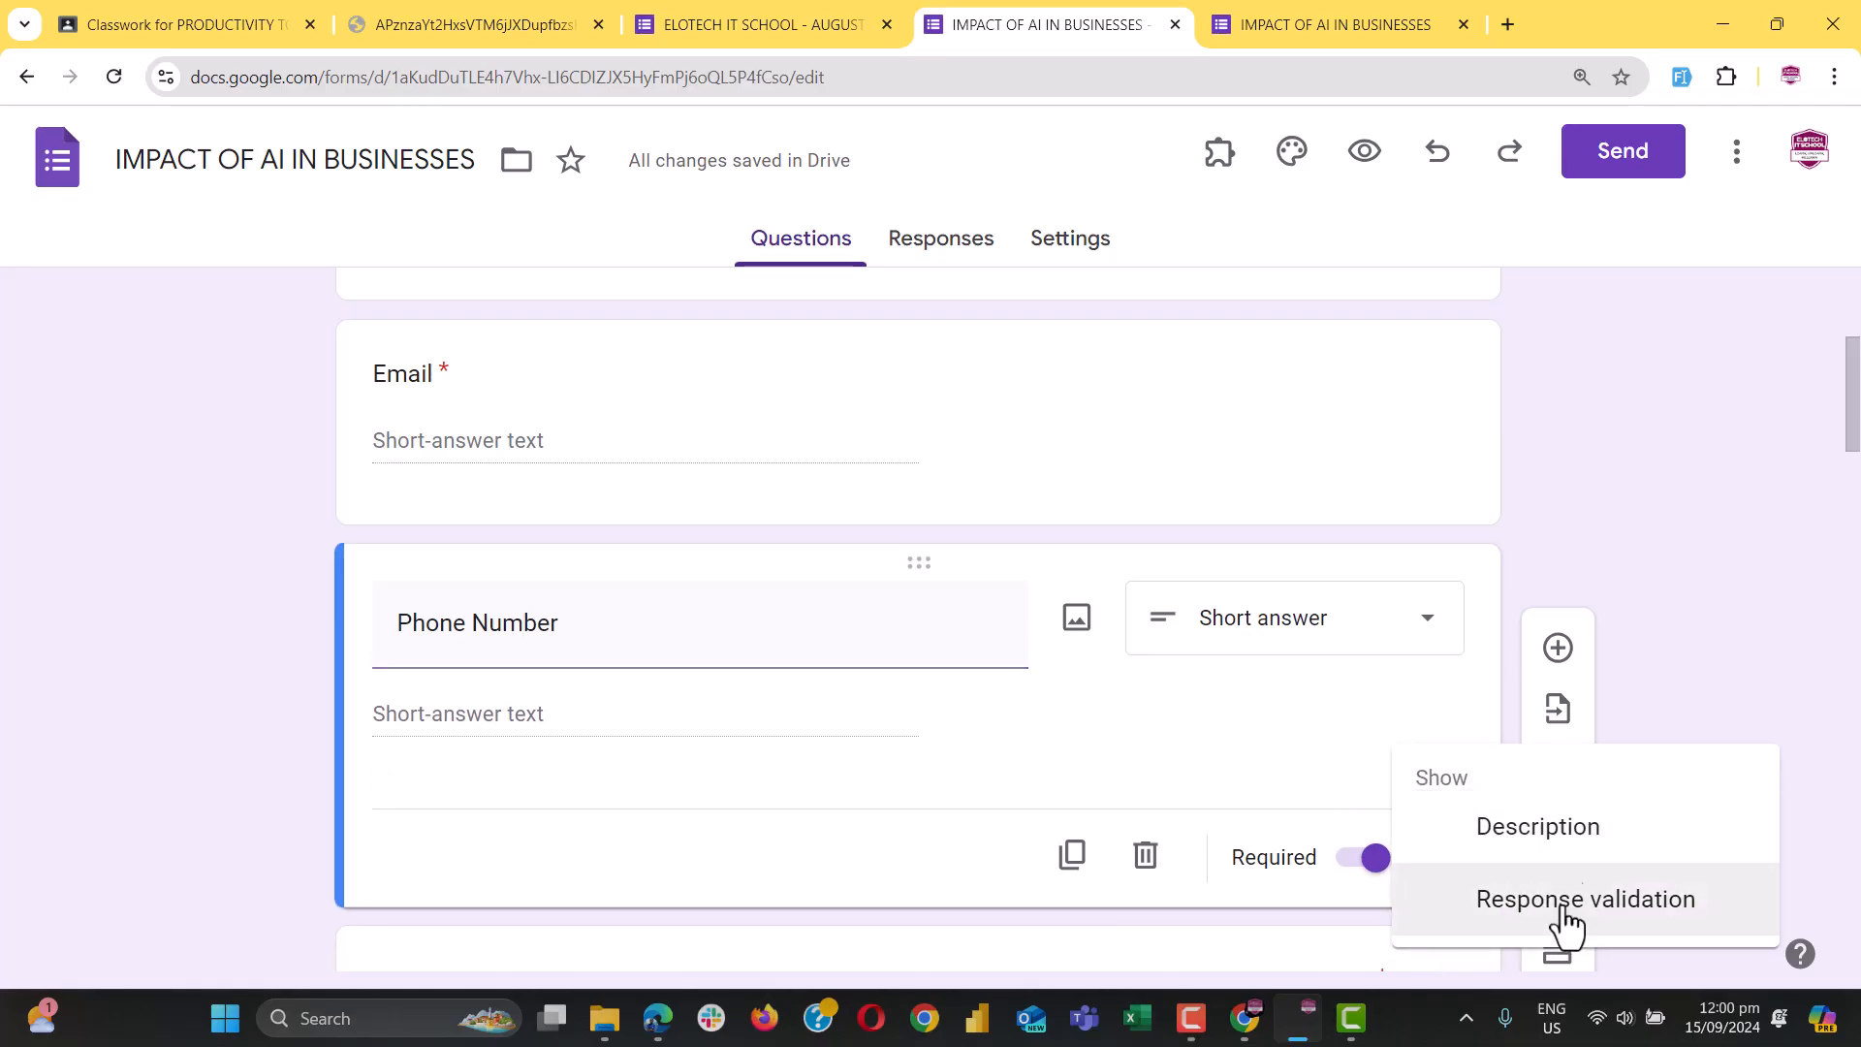
pyautogui.click(1502, 835)
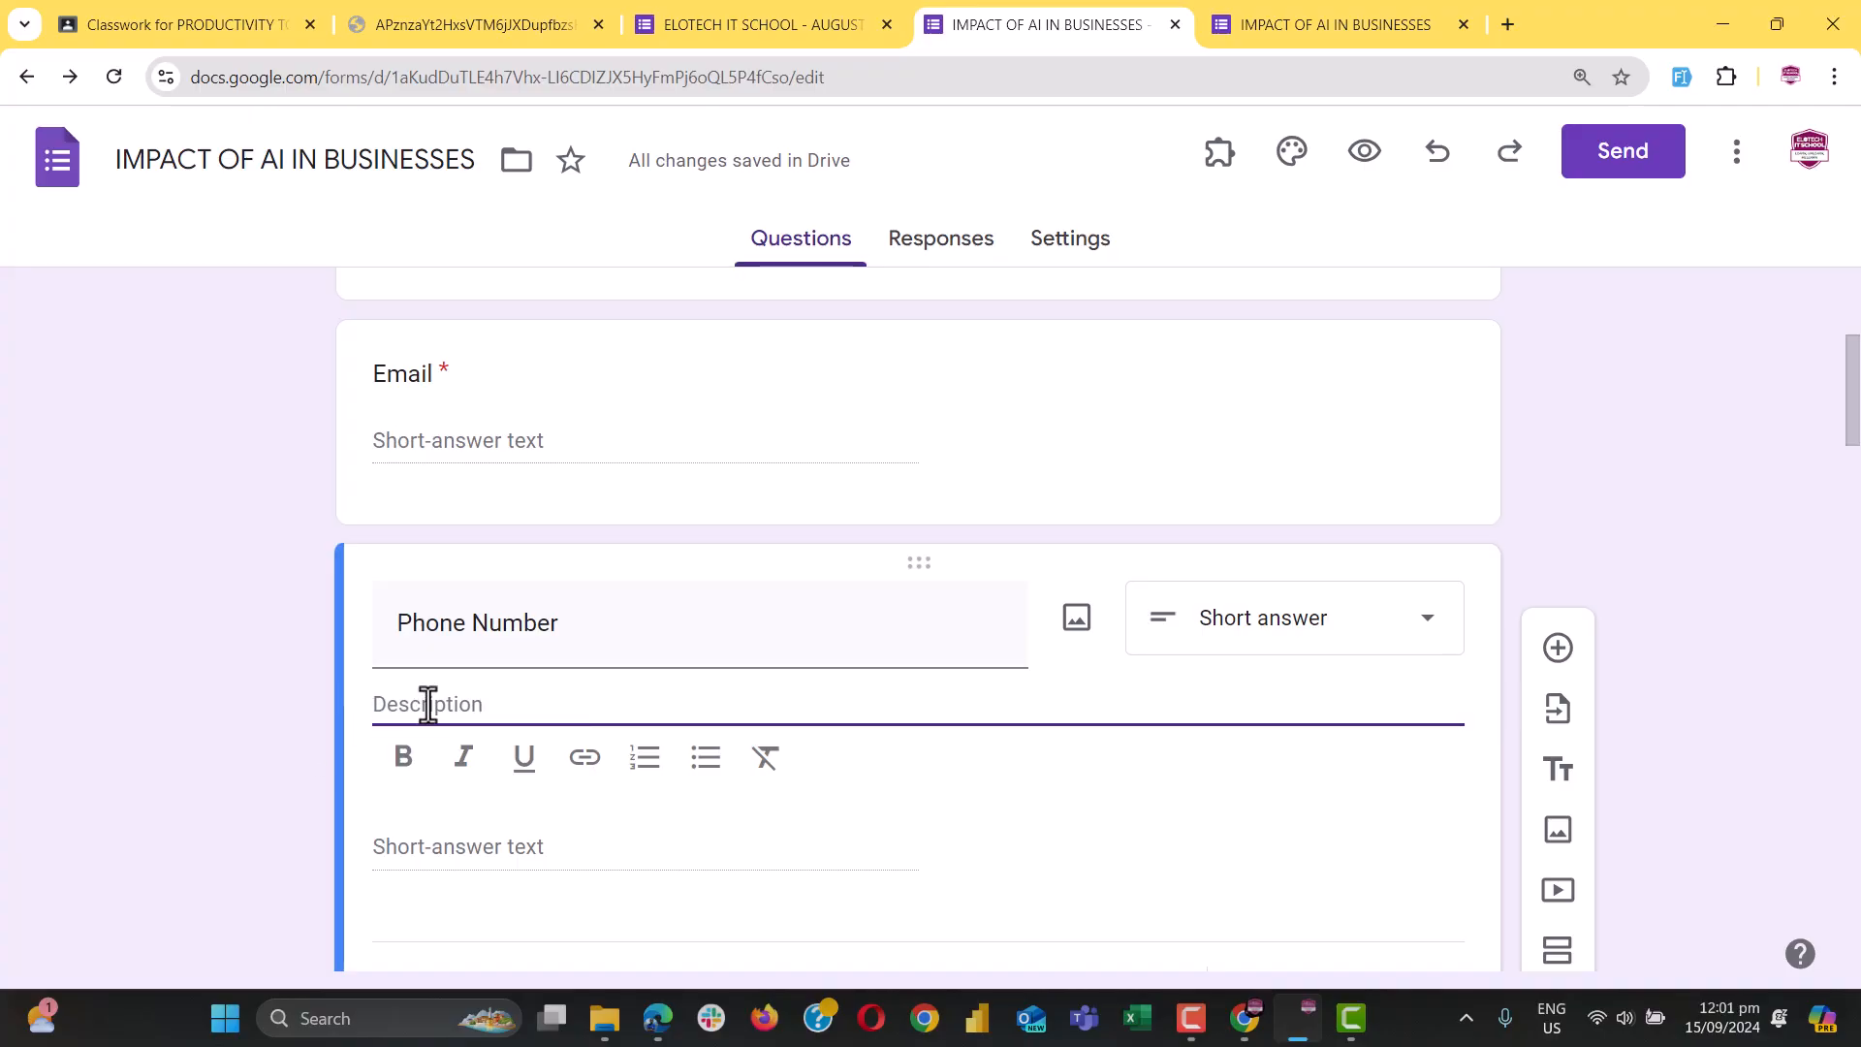
pyautogui.write('E')
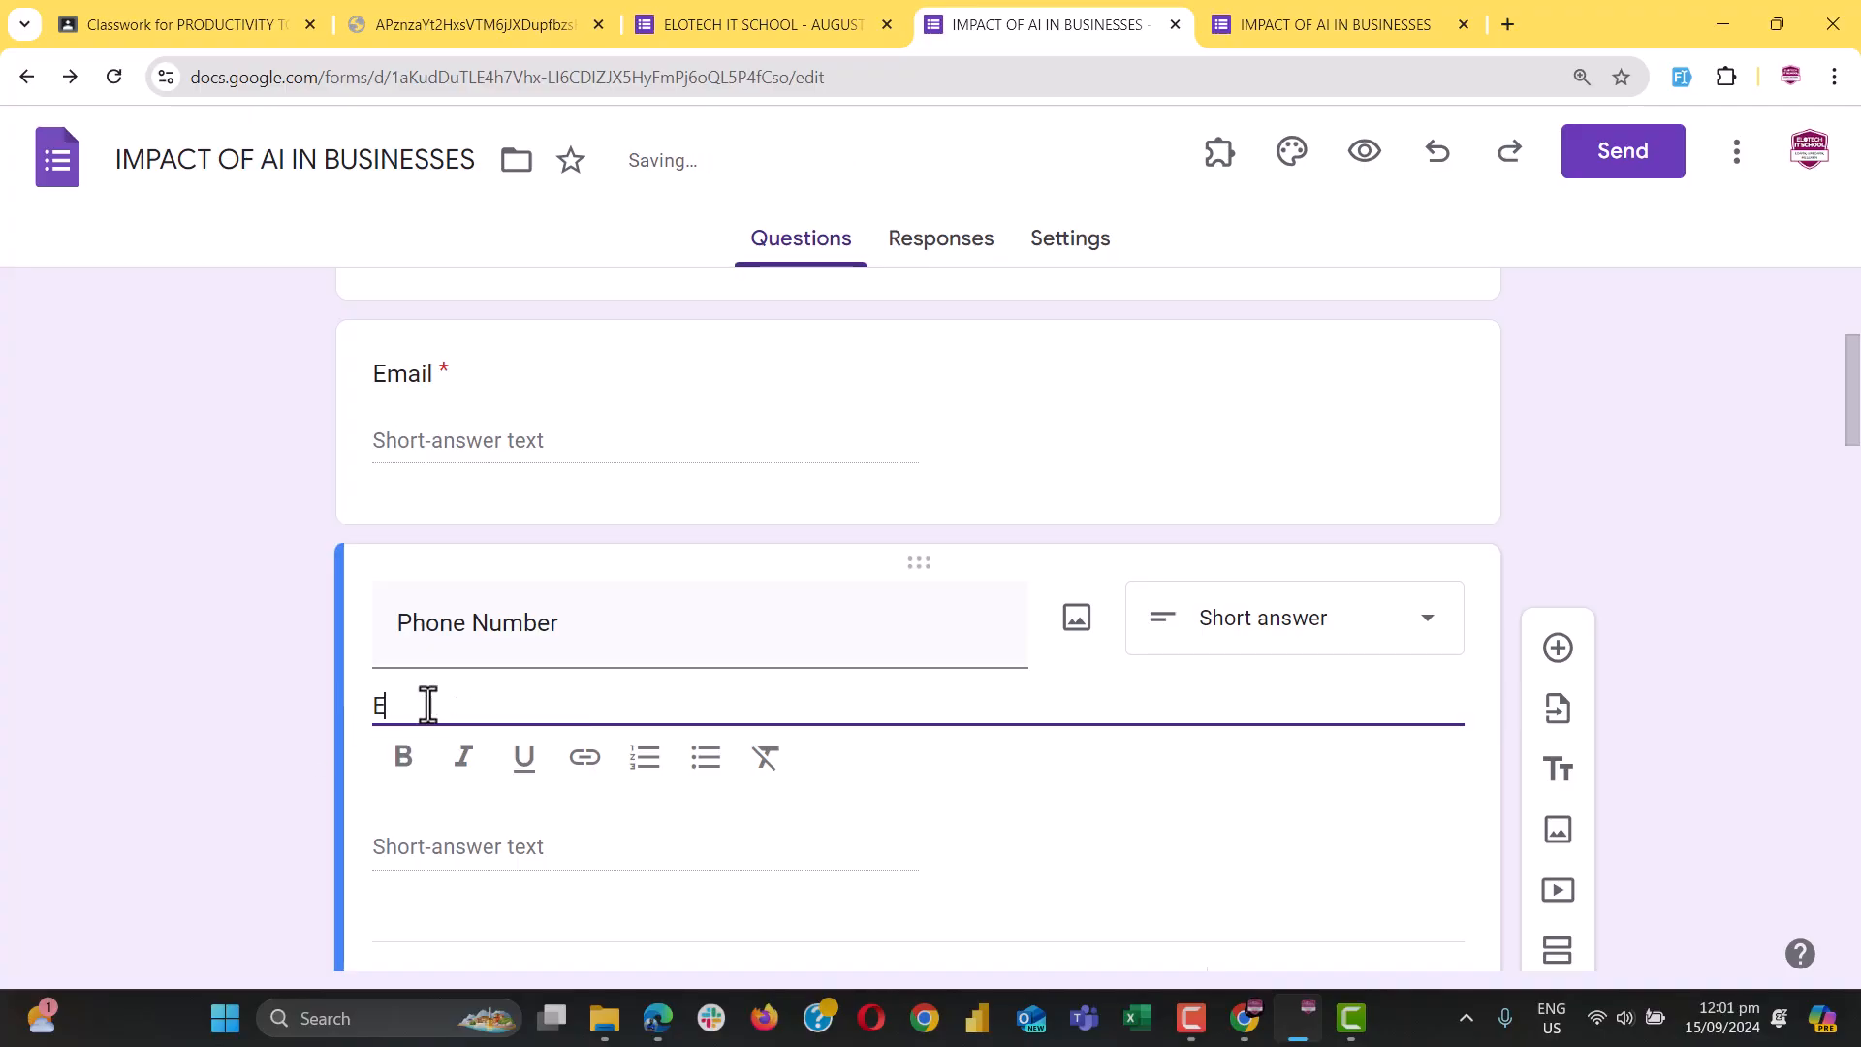
pyautogui.write('xample')
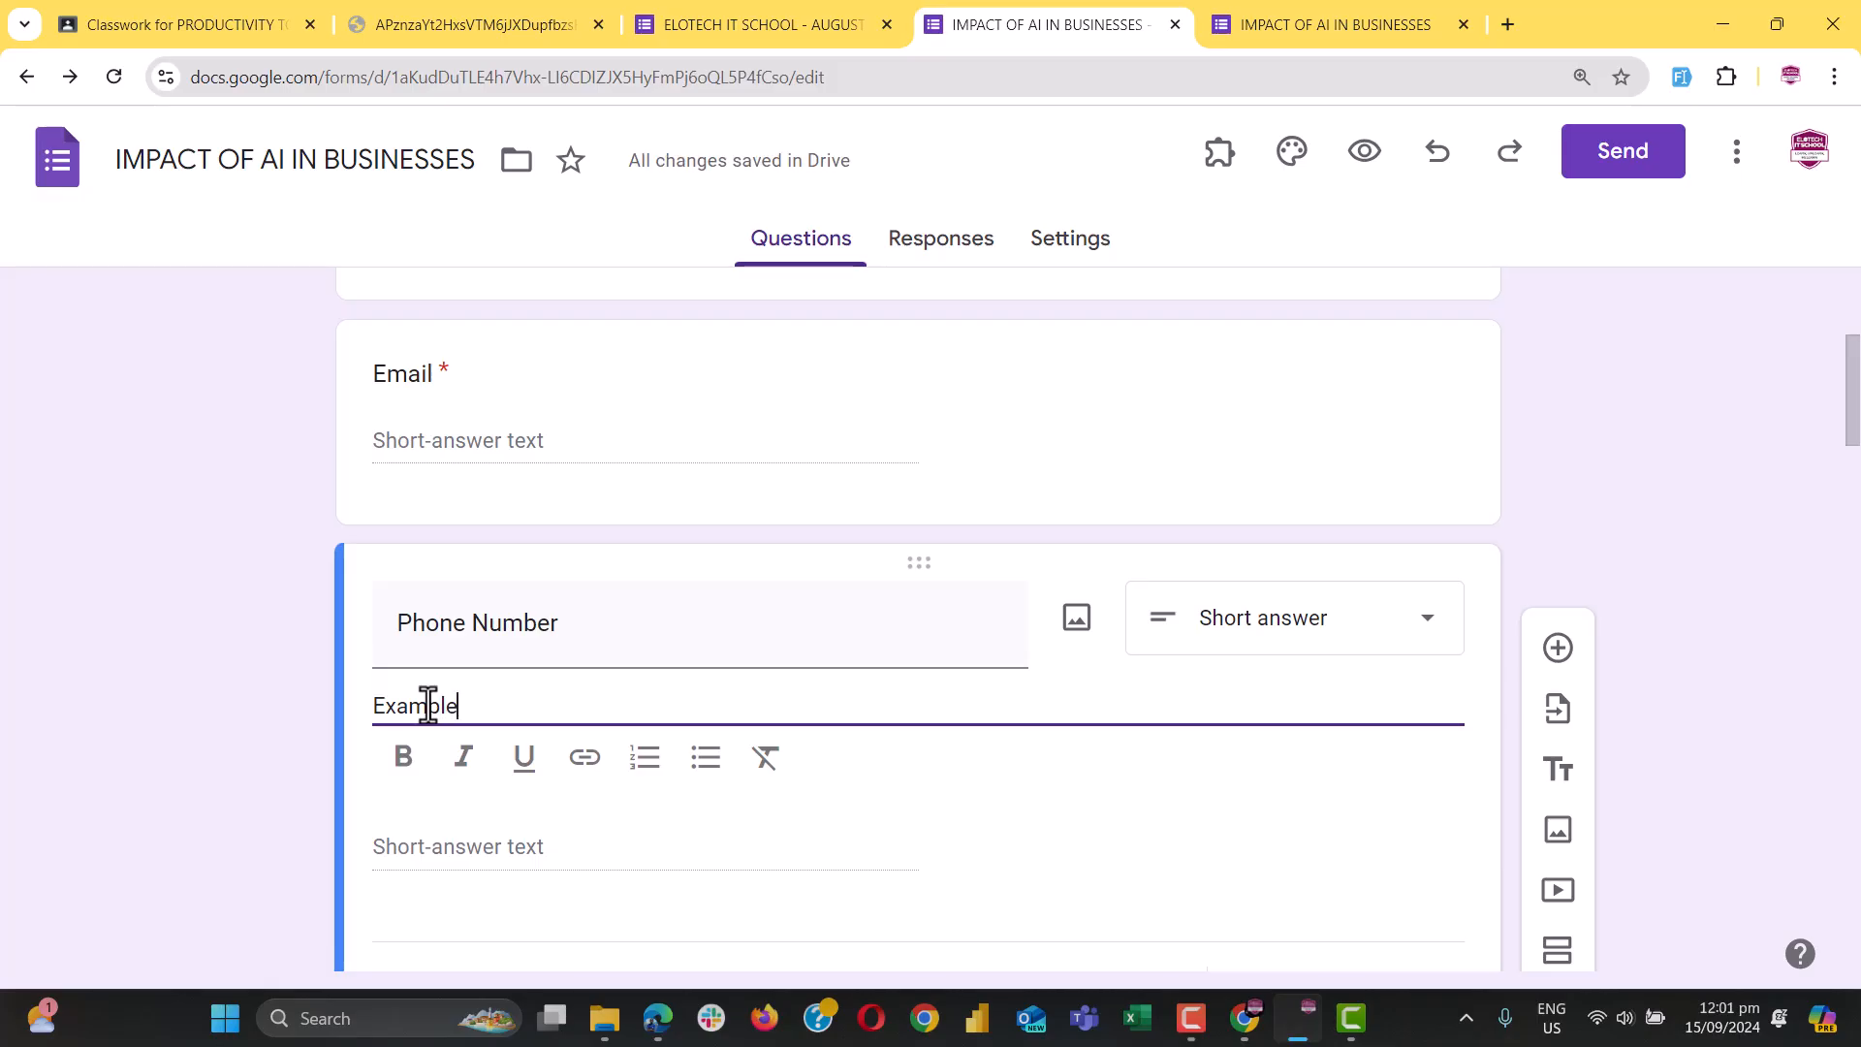
pyautogui.write(' (054')
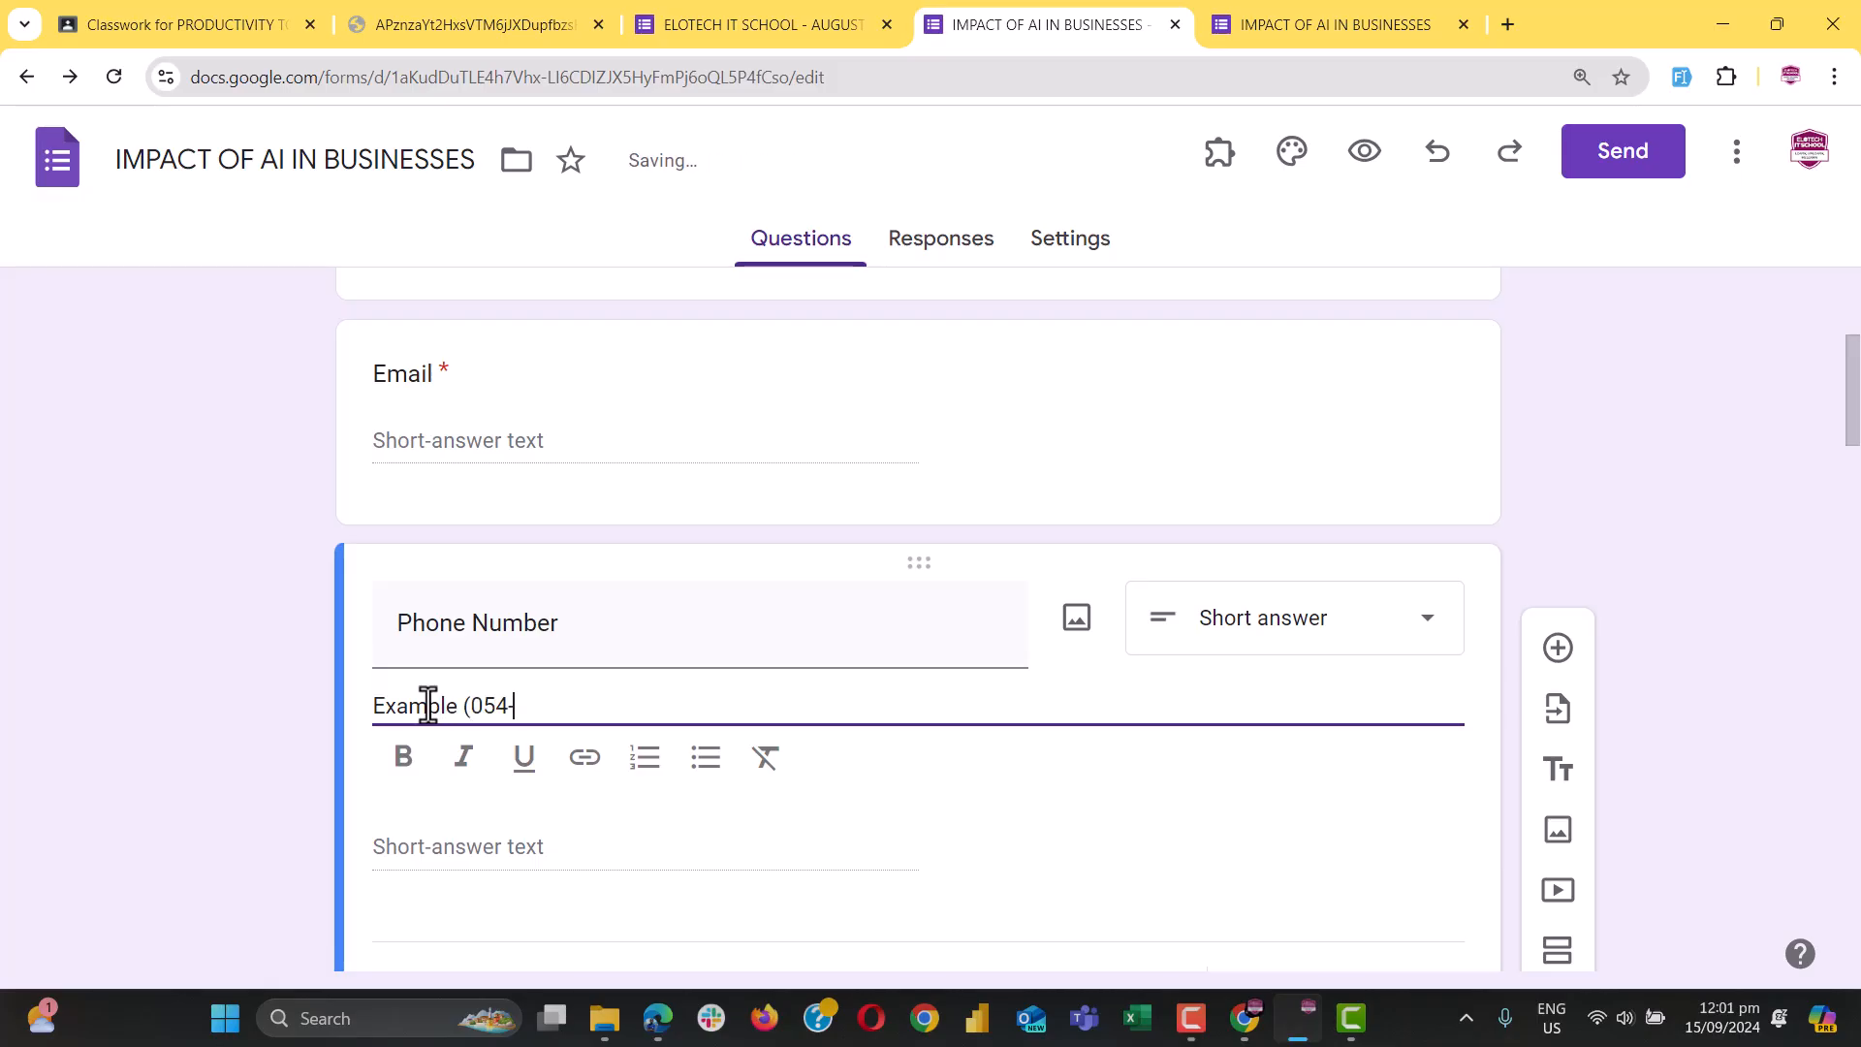
pyautogui.write('-xxx')
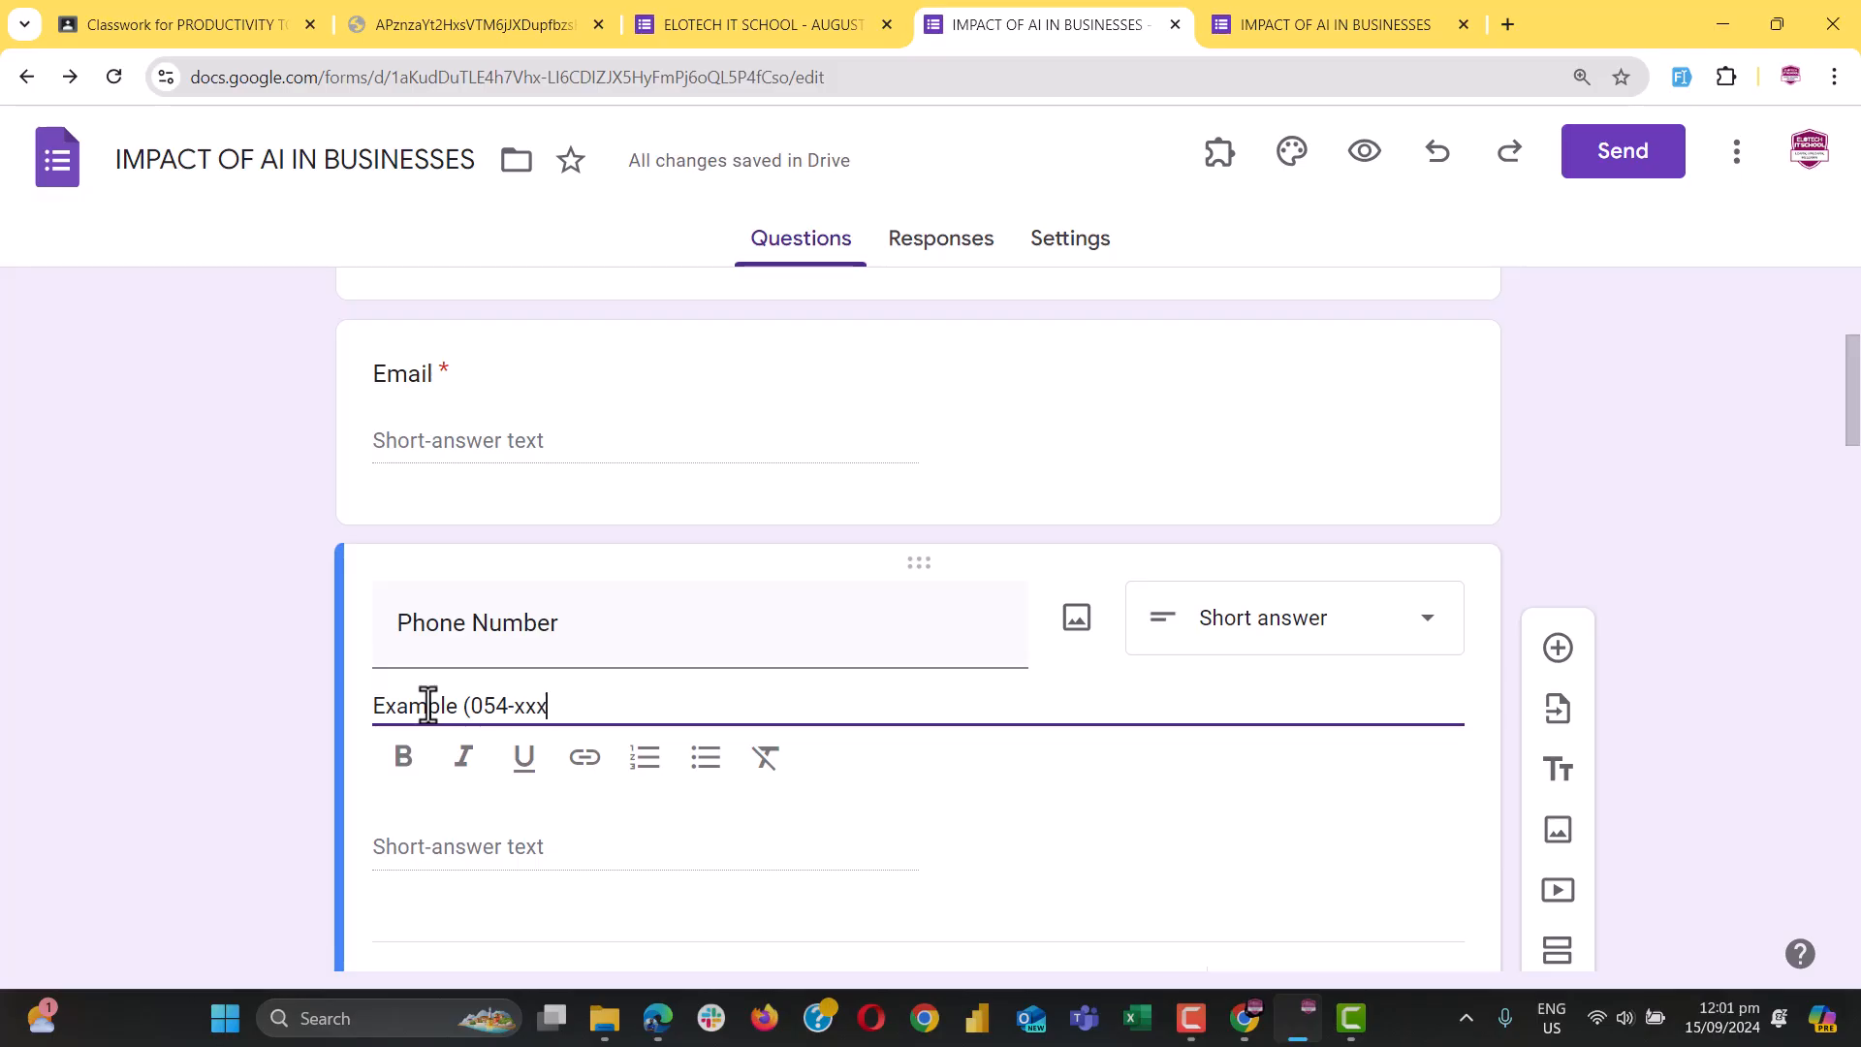
pyautogui.write('-xxx')
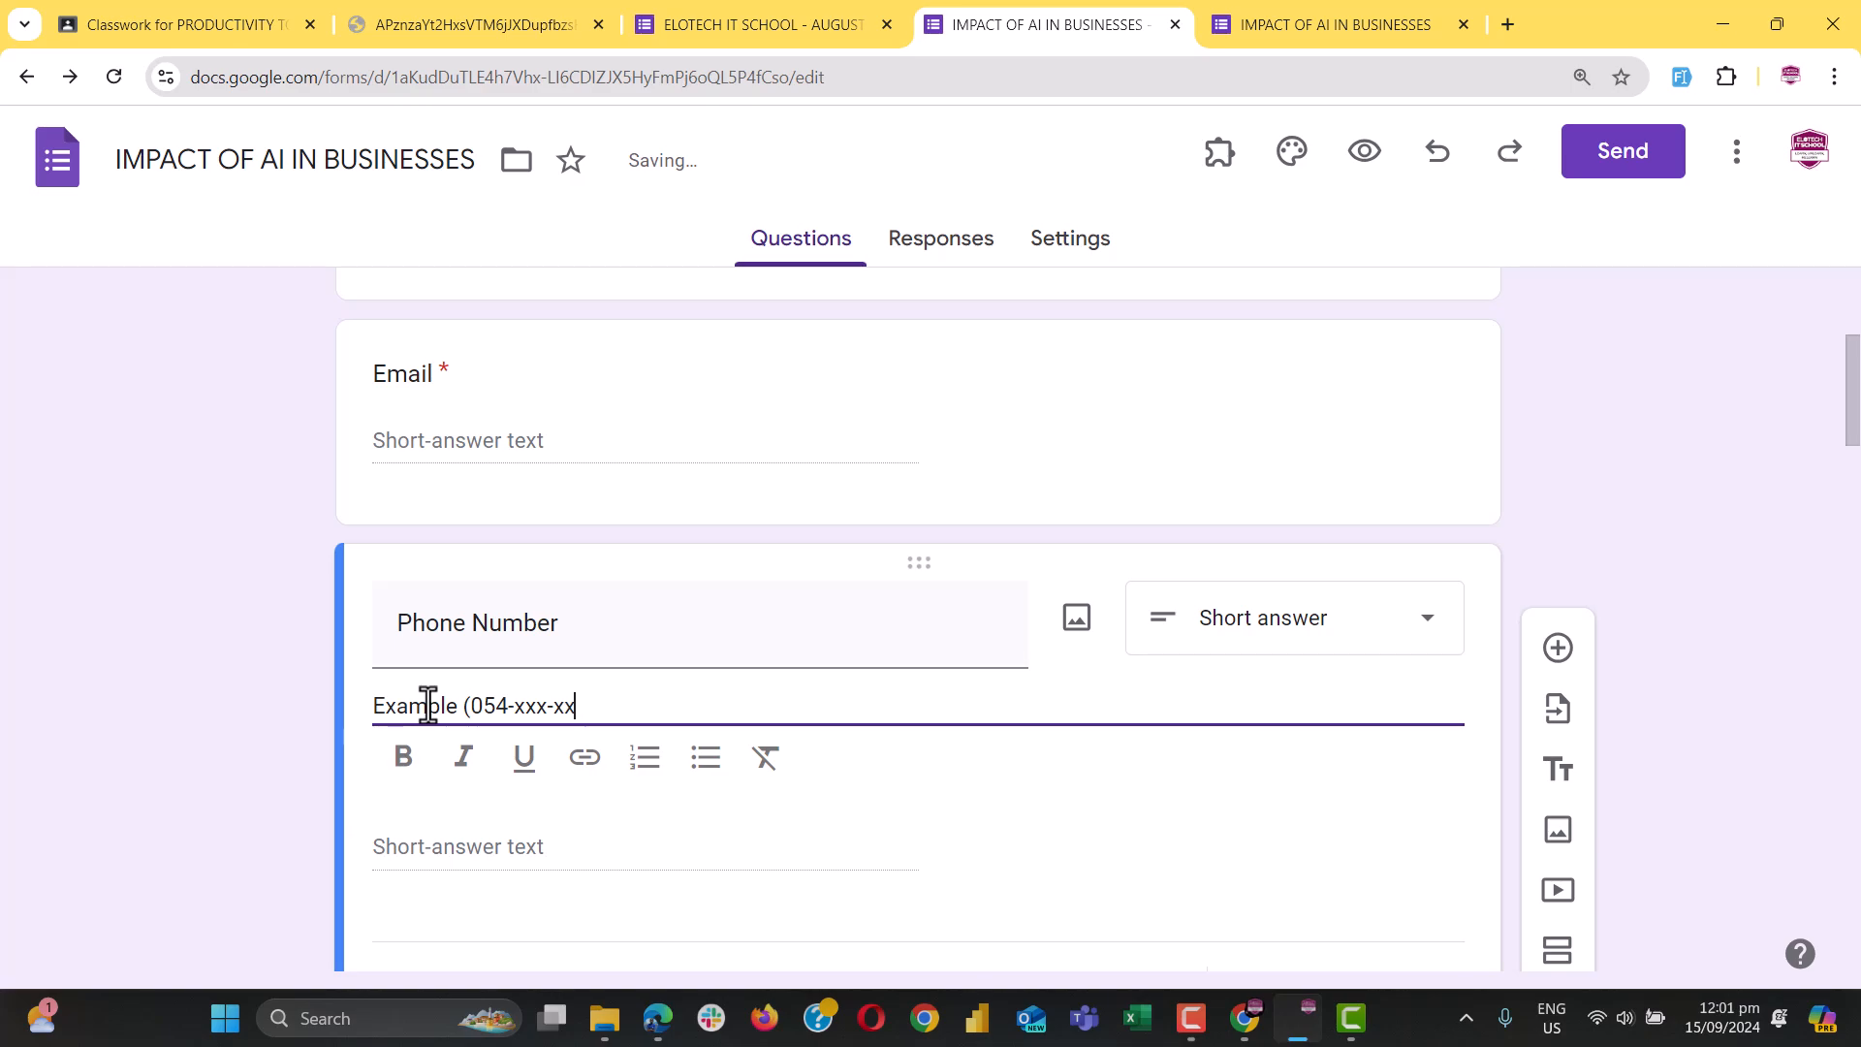
pyautogui.write('x)')
# Replace '054' with 'xxx' so the hint reads 'Example (xxx-xxx-xxxx)', then switch to the preview
pyautogui.tripleClick(494, 705)
pyautogui.click(495, 705)
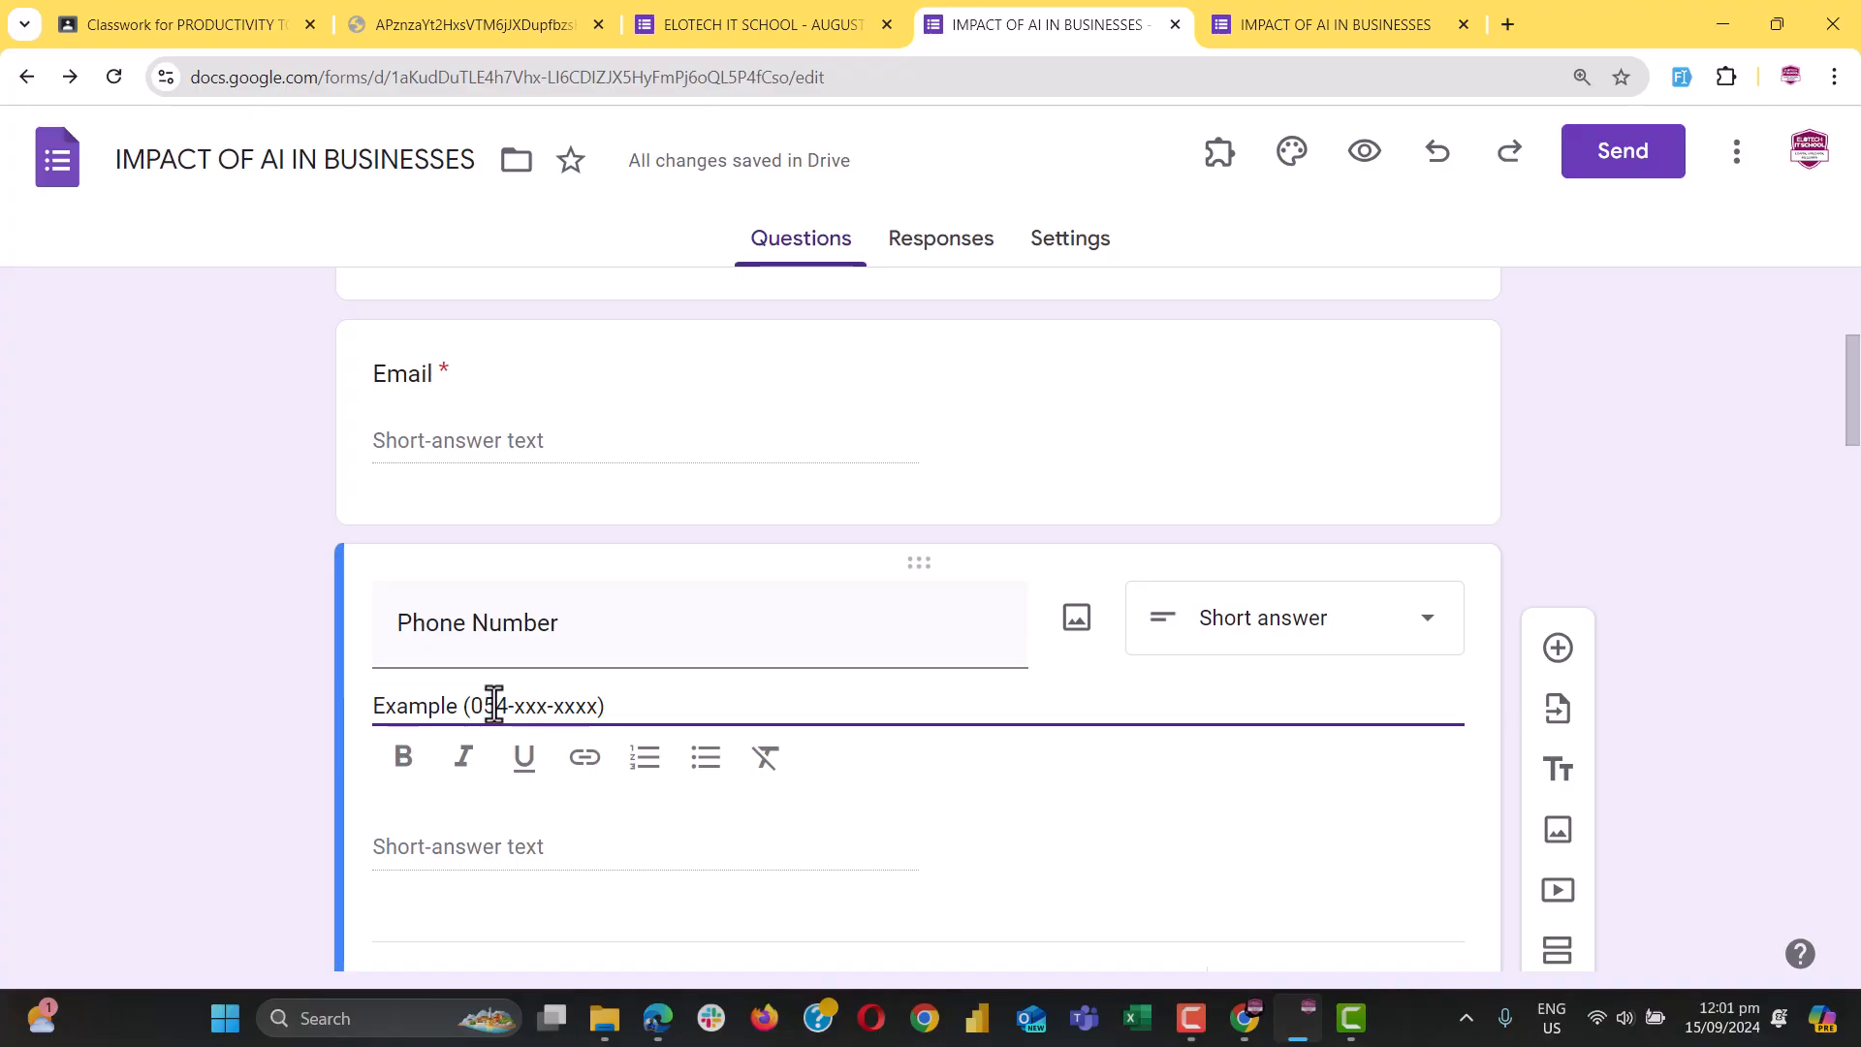
pyautogui.doubleClick(494, 704)
pyautogui.write('xxx')
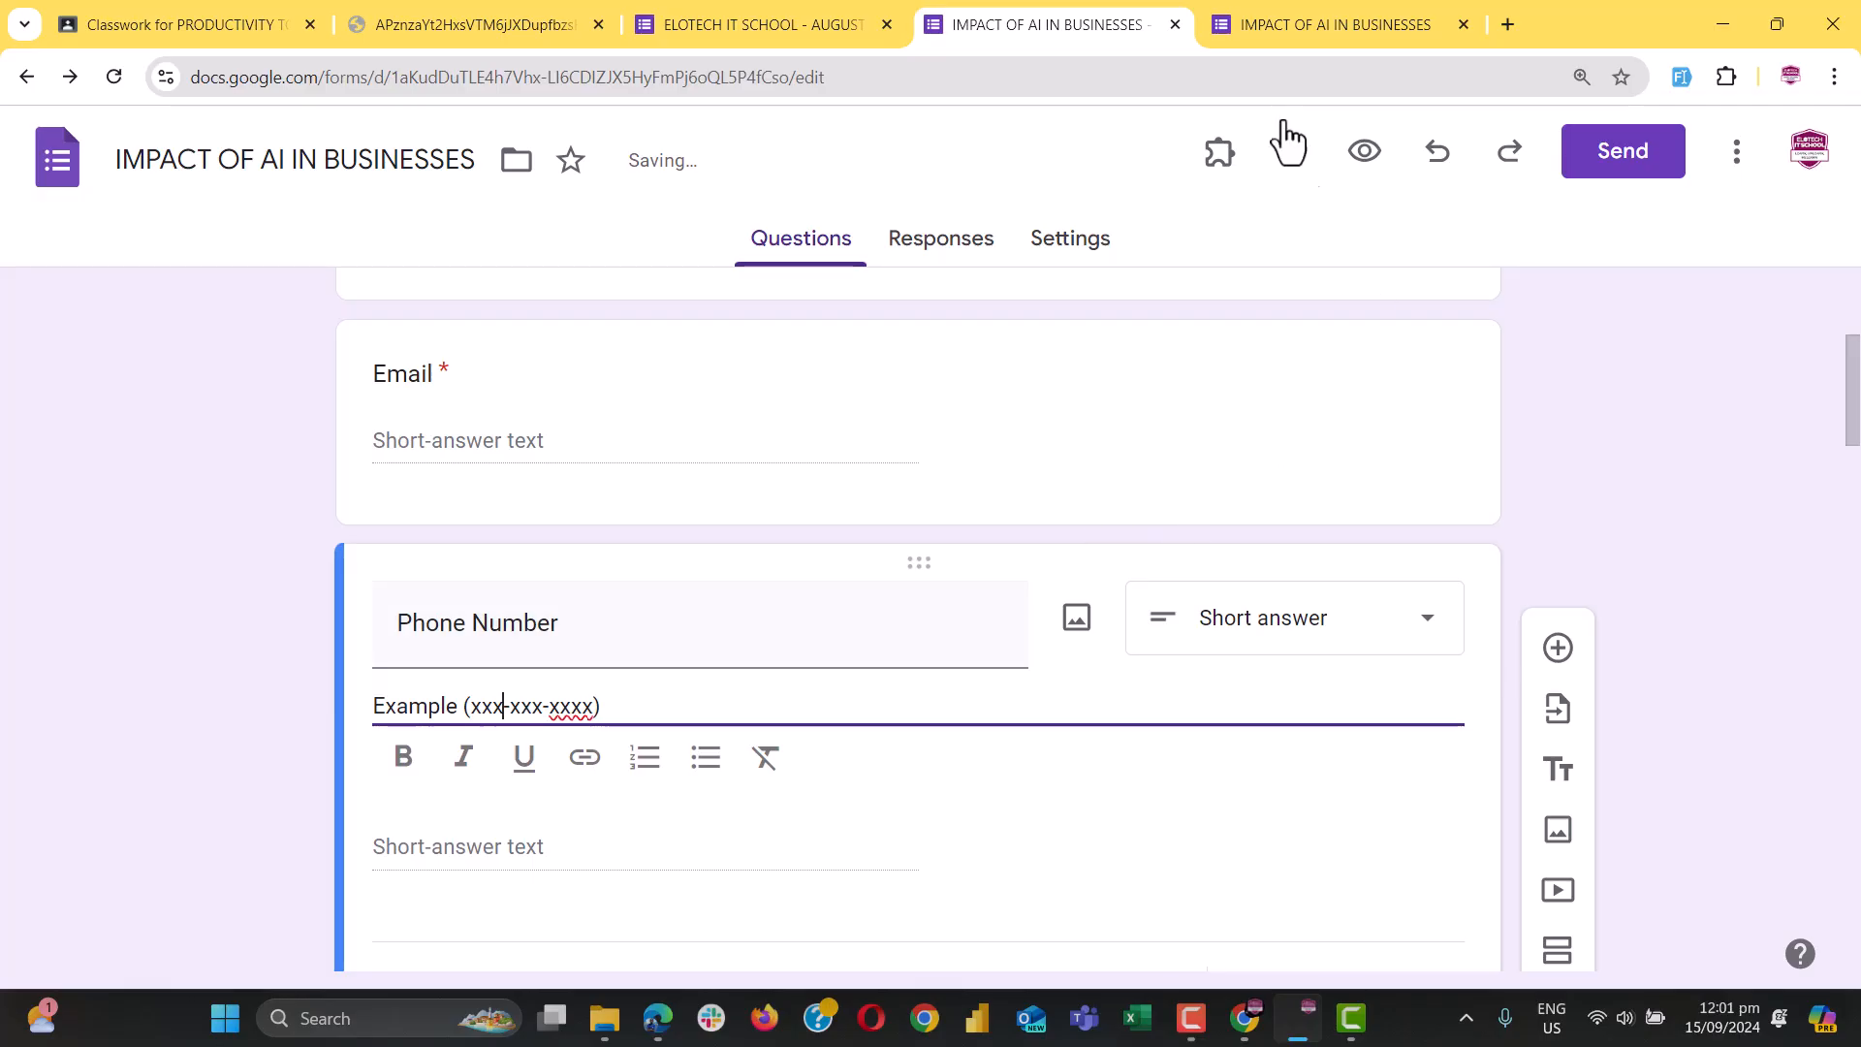
pyautogui.click(1324, 32)
# Reload the preview and highlight Phone Number's 'Example (xxx-xxx-xxxx)' hint
pyautogui.click(113, 78)
pyautogui.scroll(-3, 725, 655)
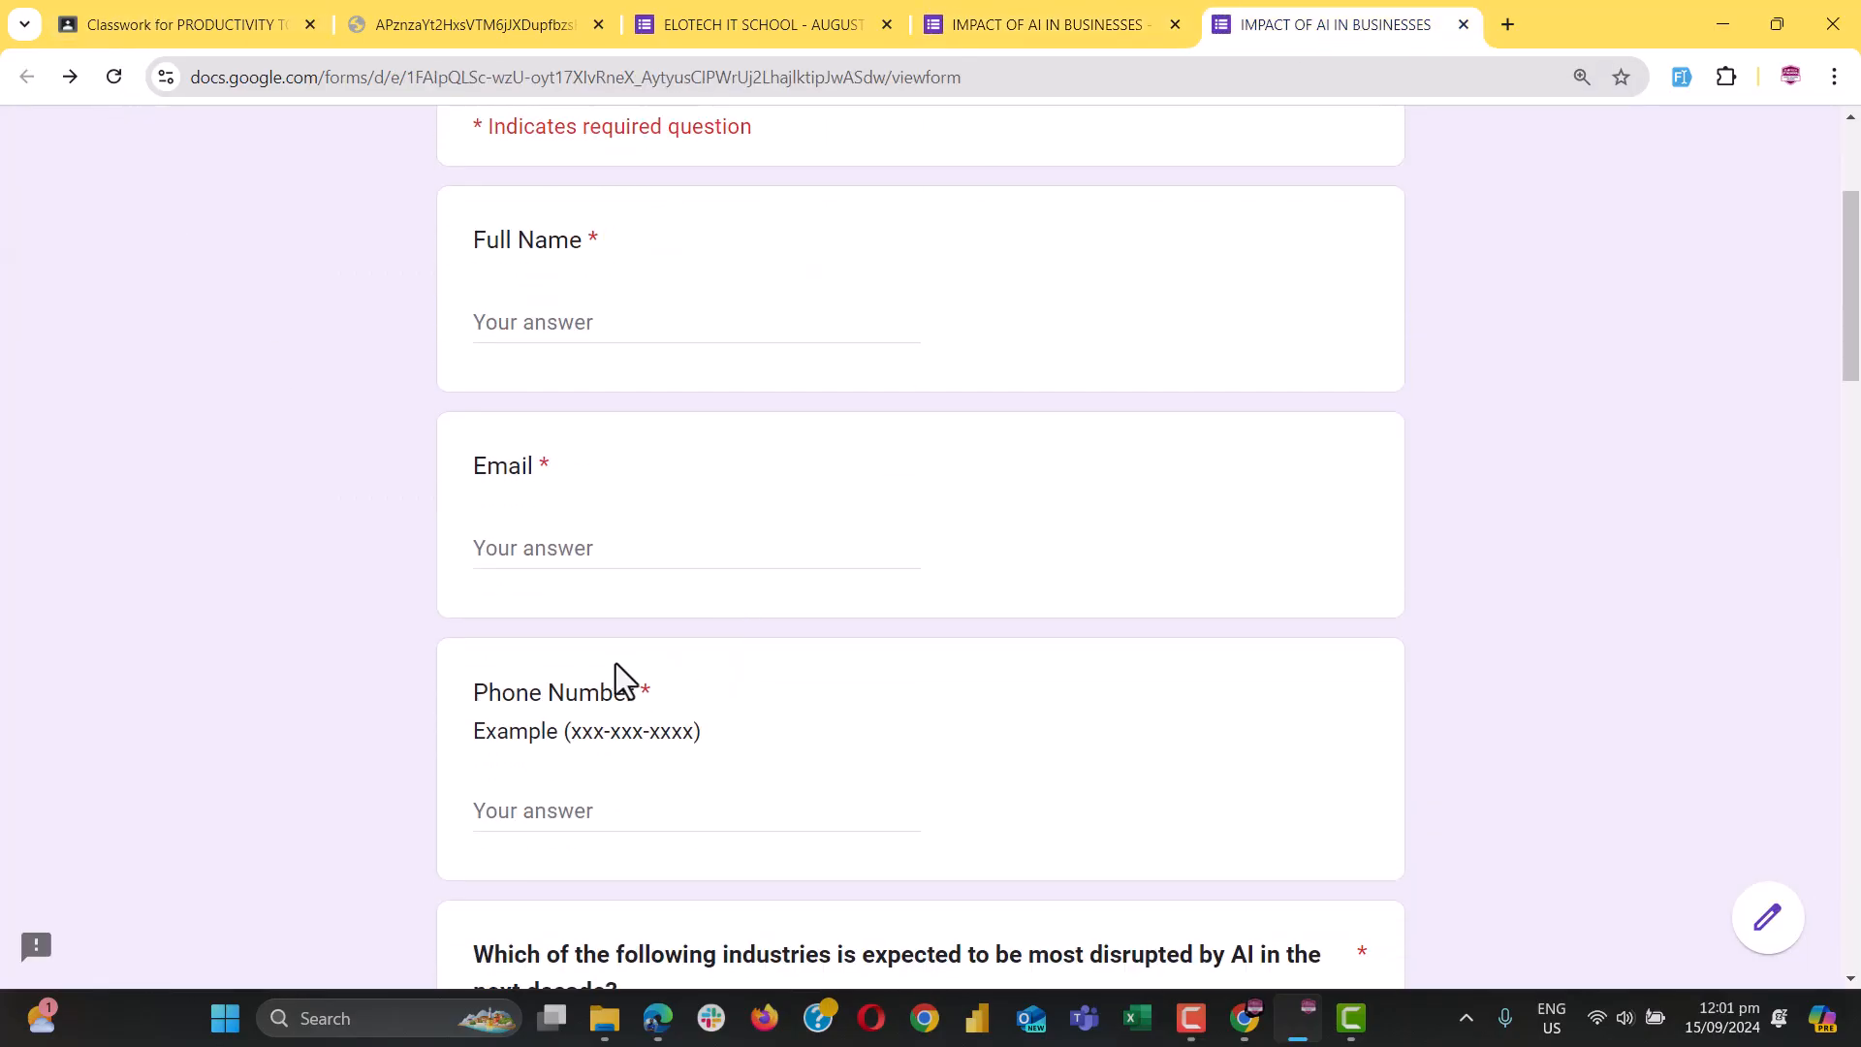
pyautogui.moveTo(471, 731); pyautogui.dragTo(651, 748)
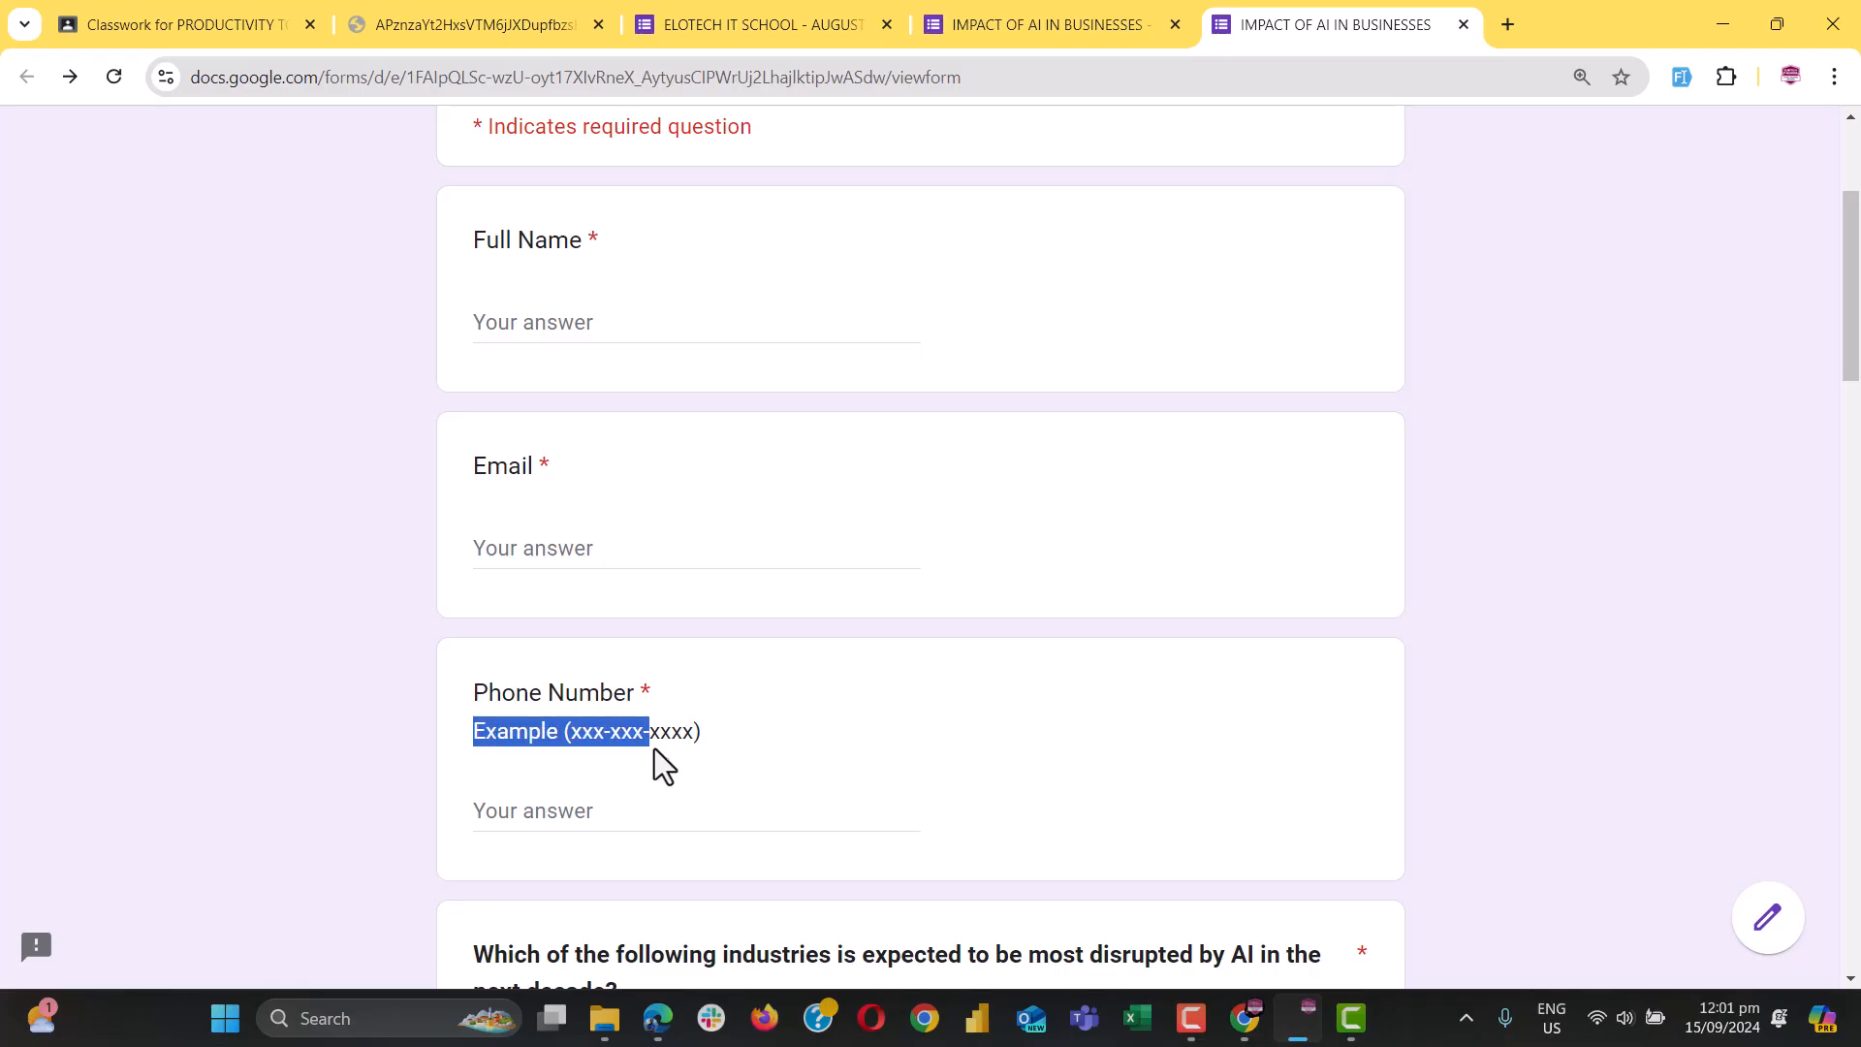
pyautogui.click(656, 747)
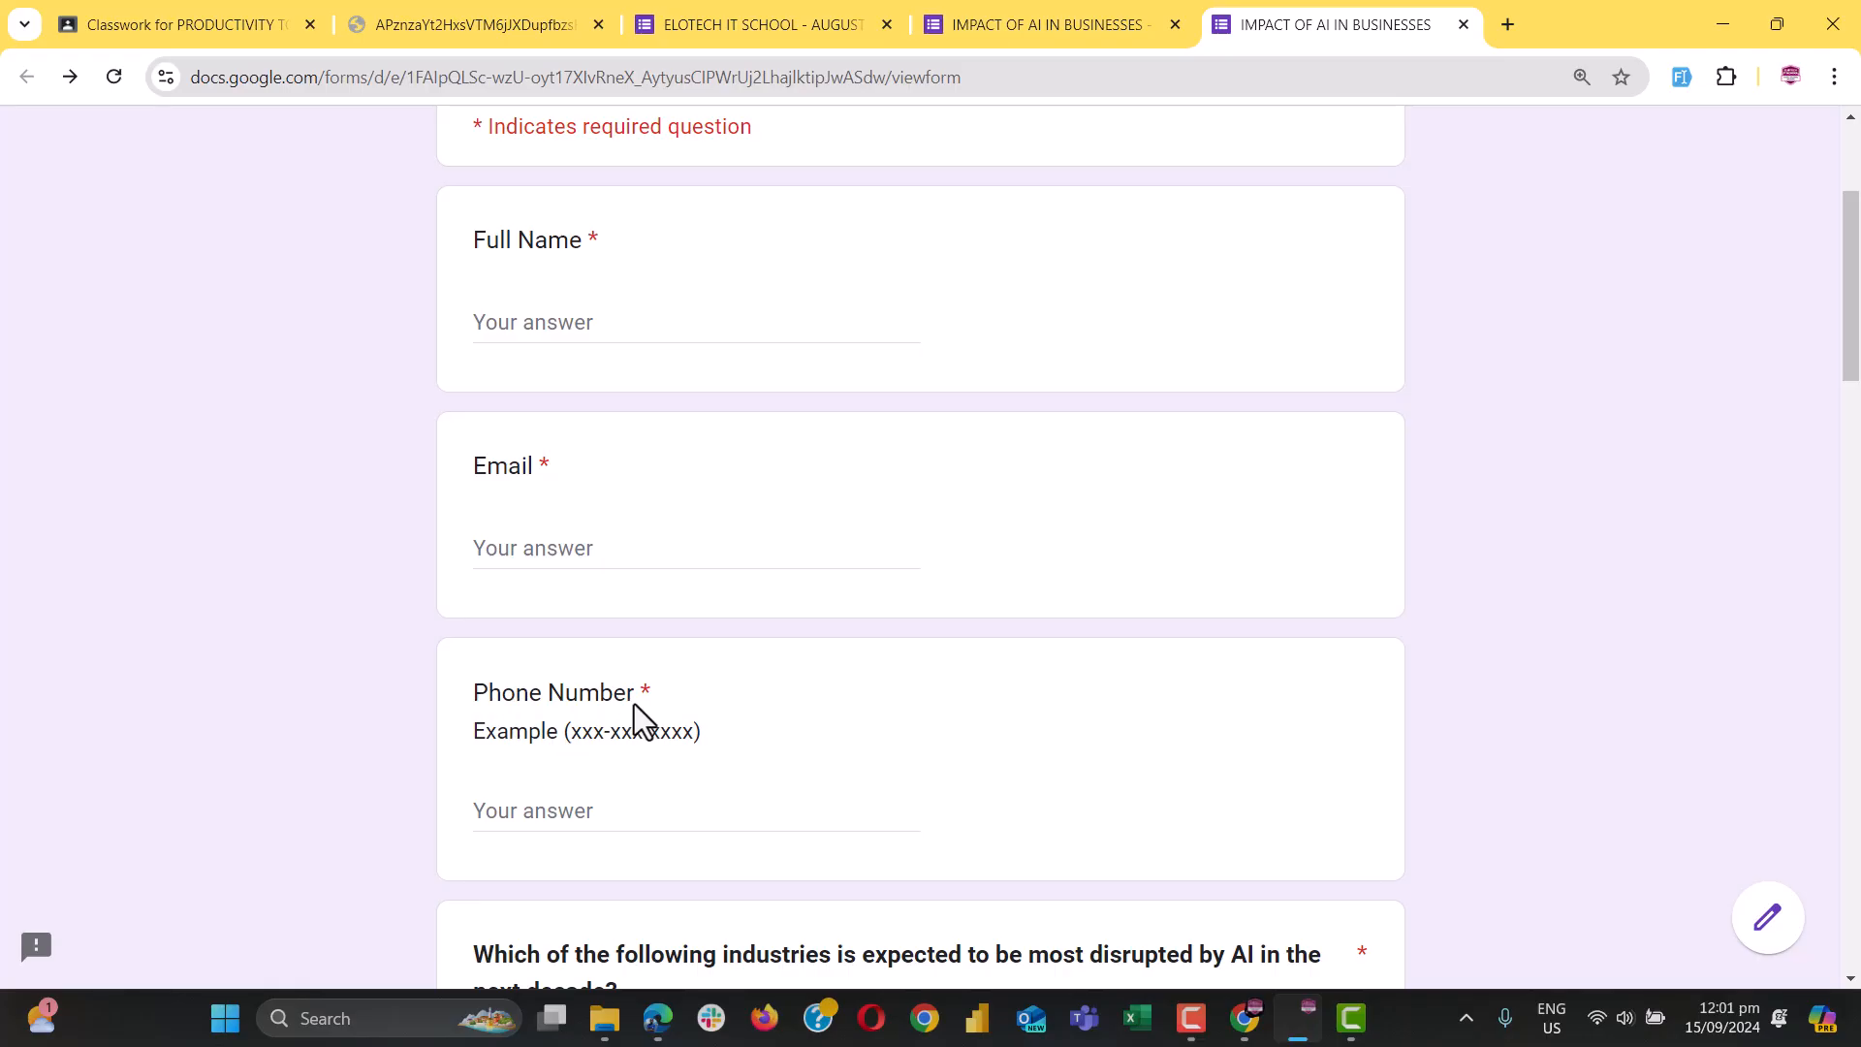
pyautogui.scroll(-1, 638, 701)
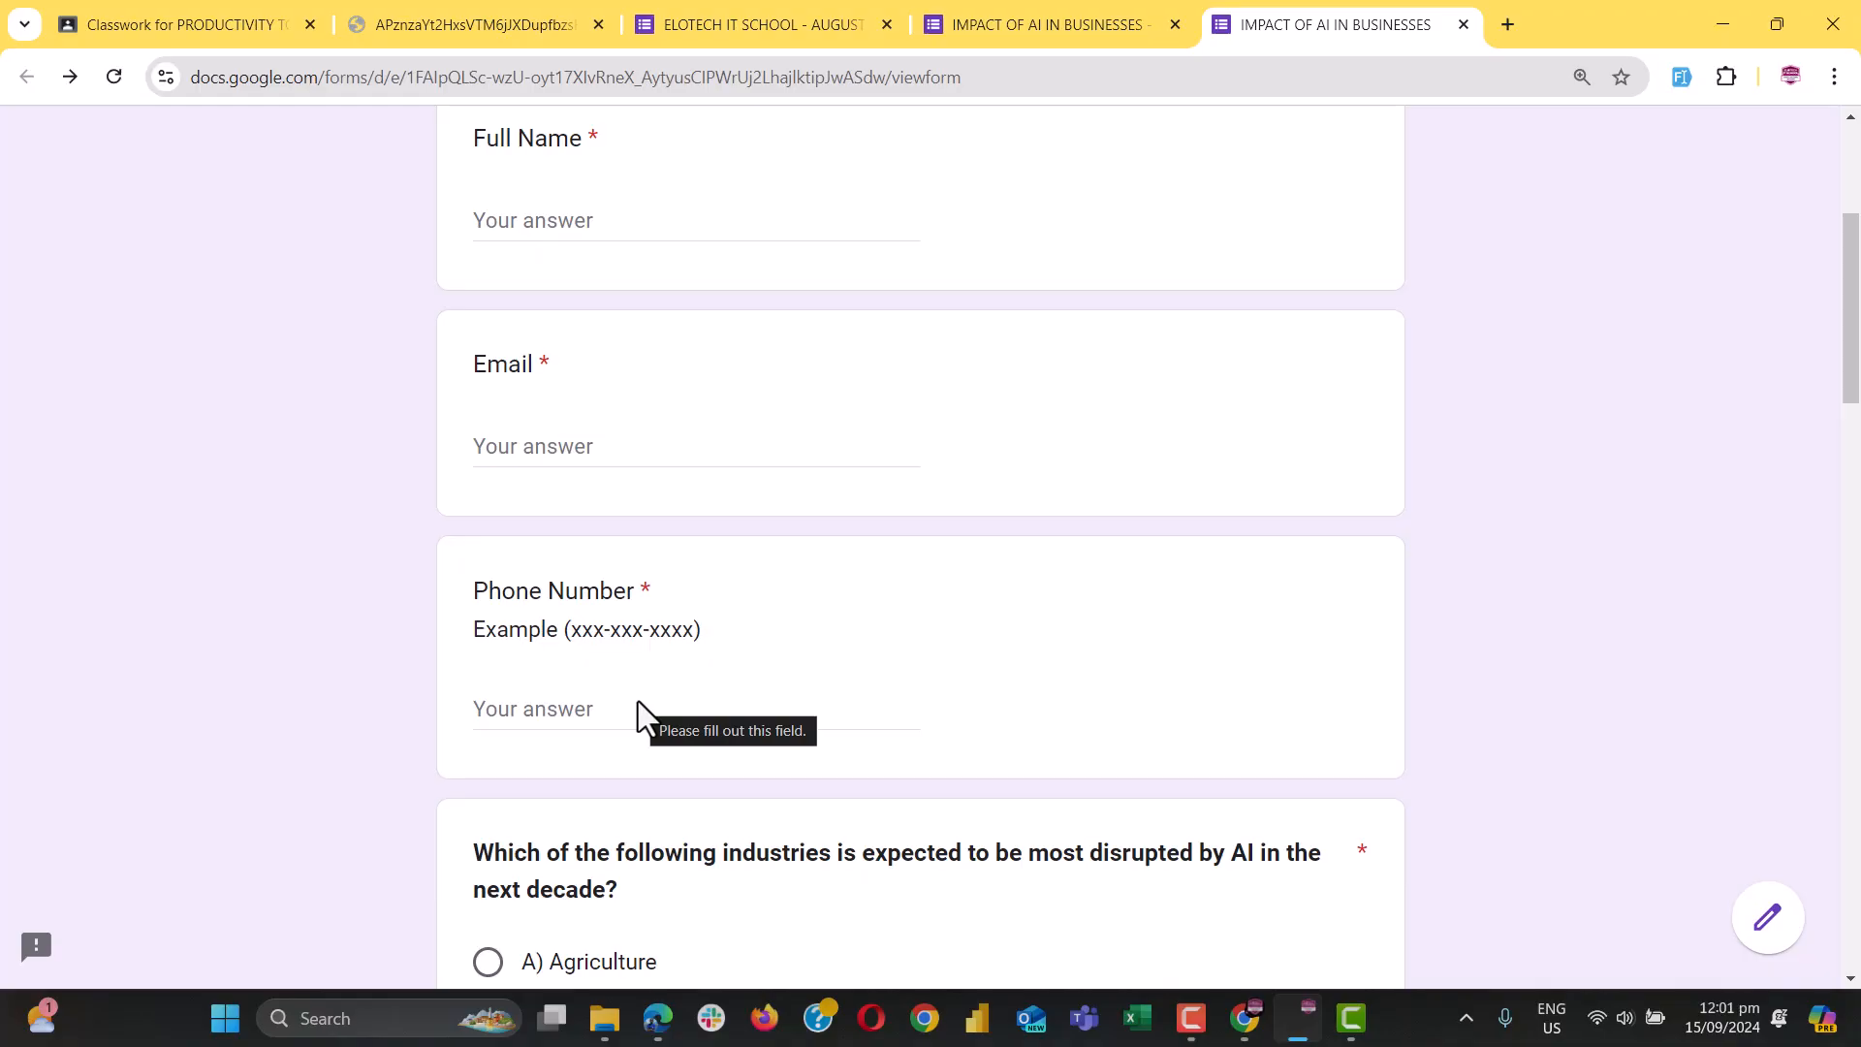
pyautogui.click(1032, 24)
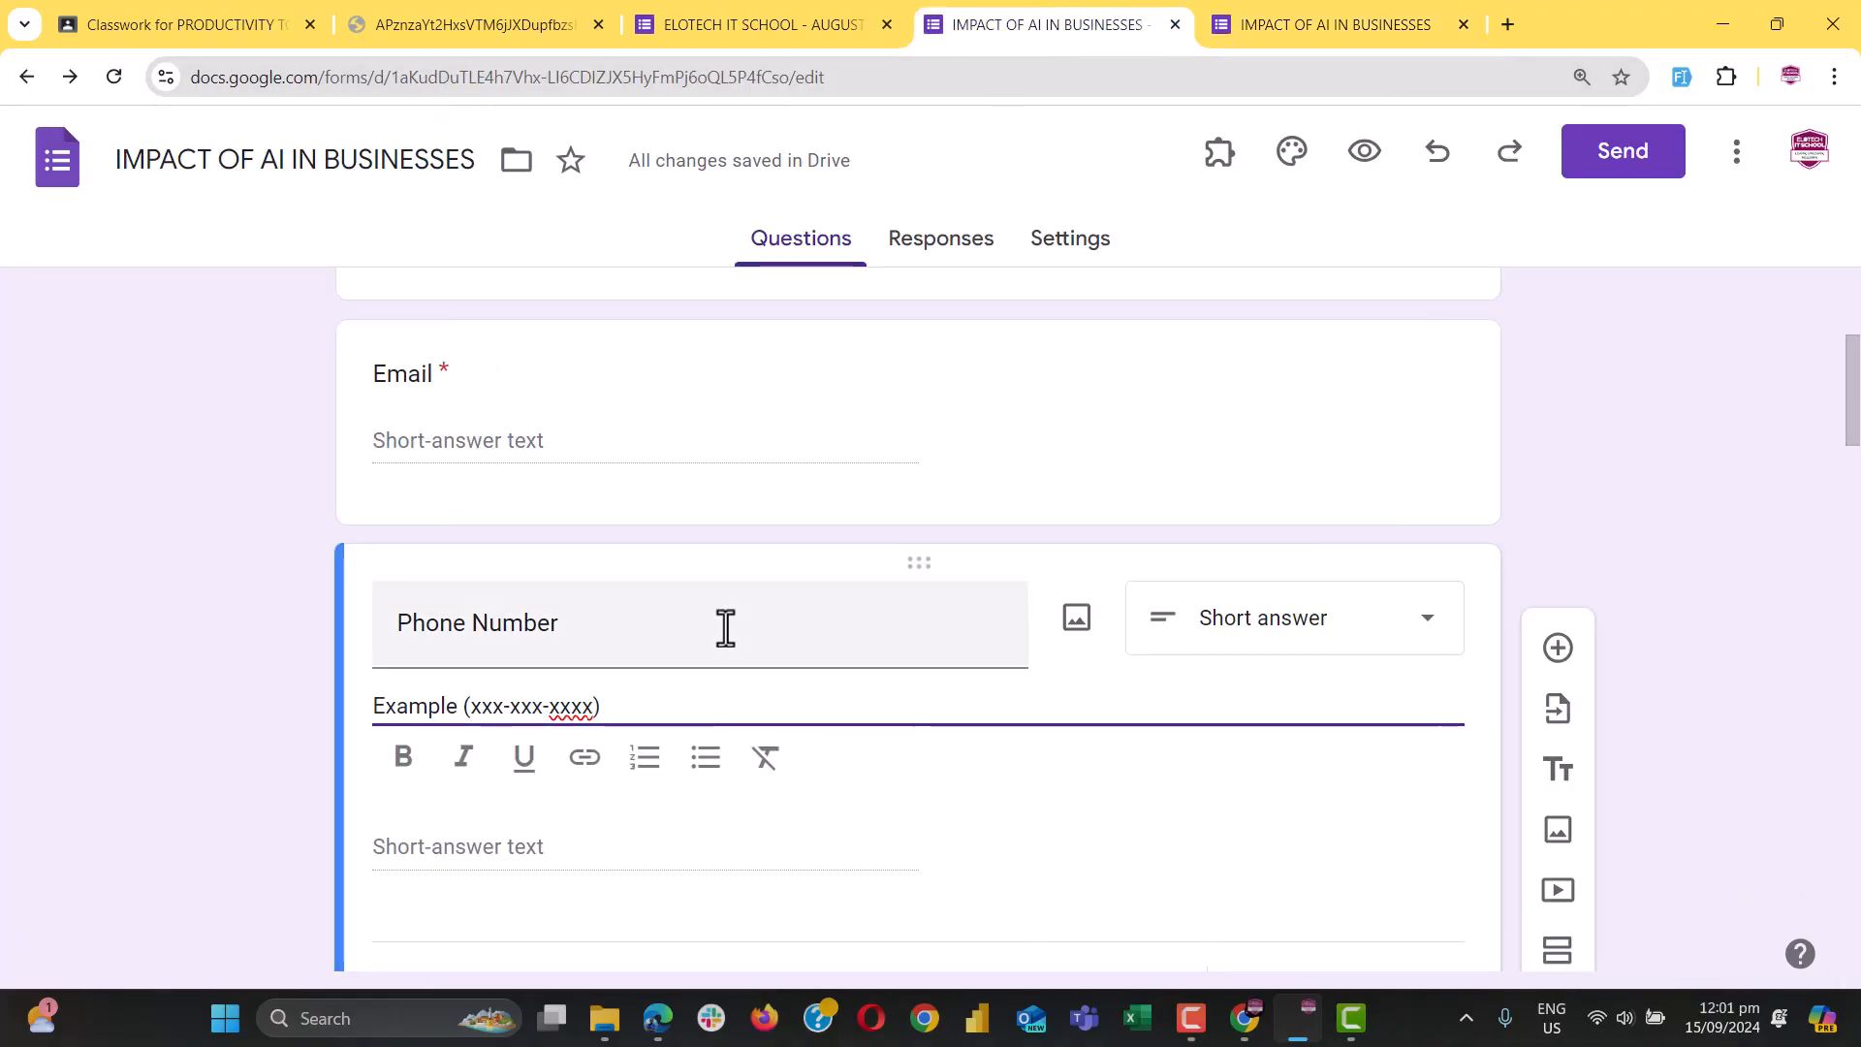
pyautogui.click(503, 706)
pyautogui.scroll(1, 594, 706)
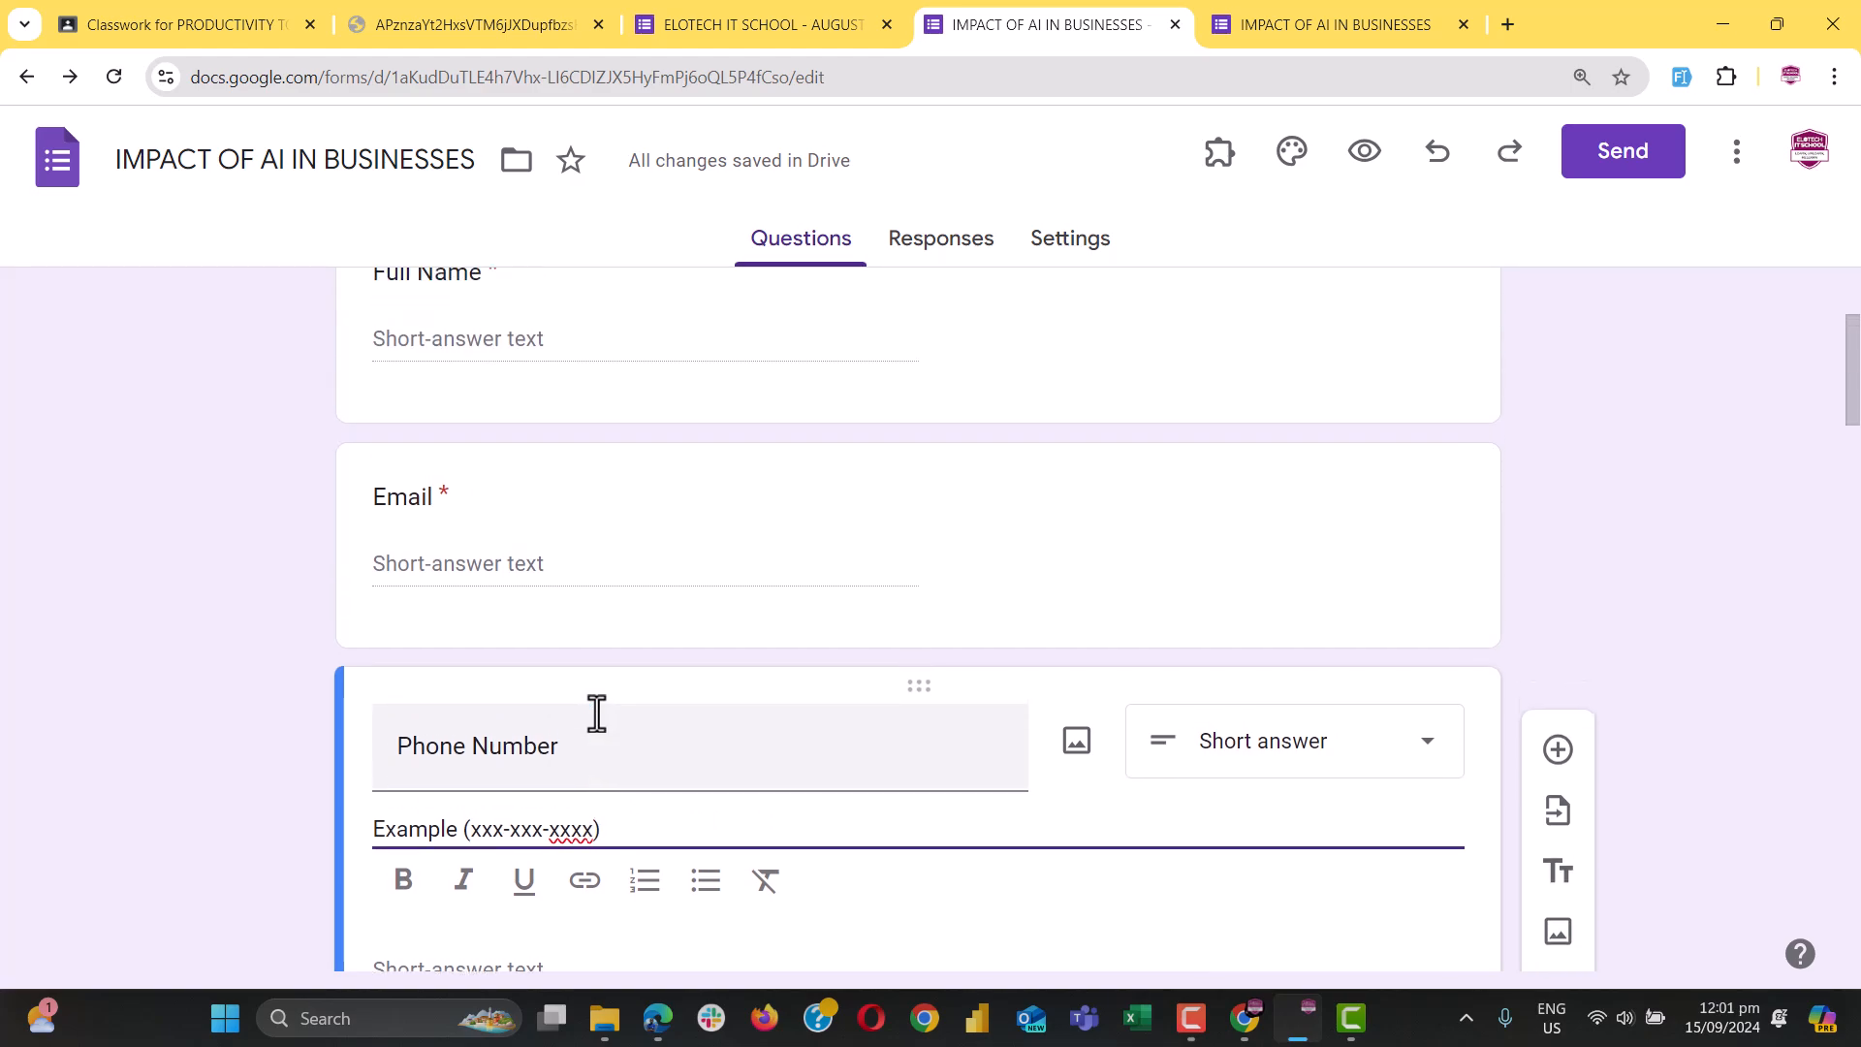
pyautogui.scroll(1, 596, 715)
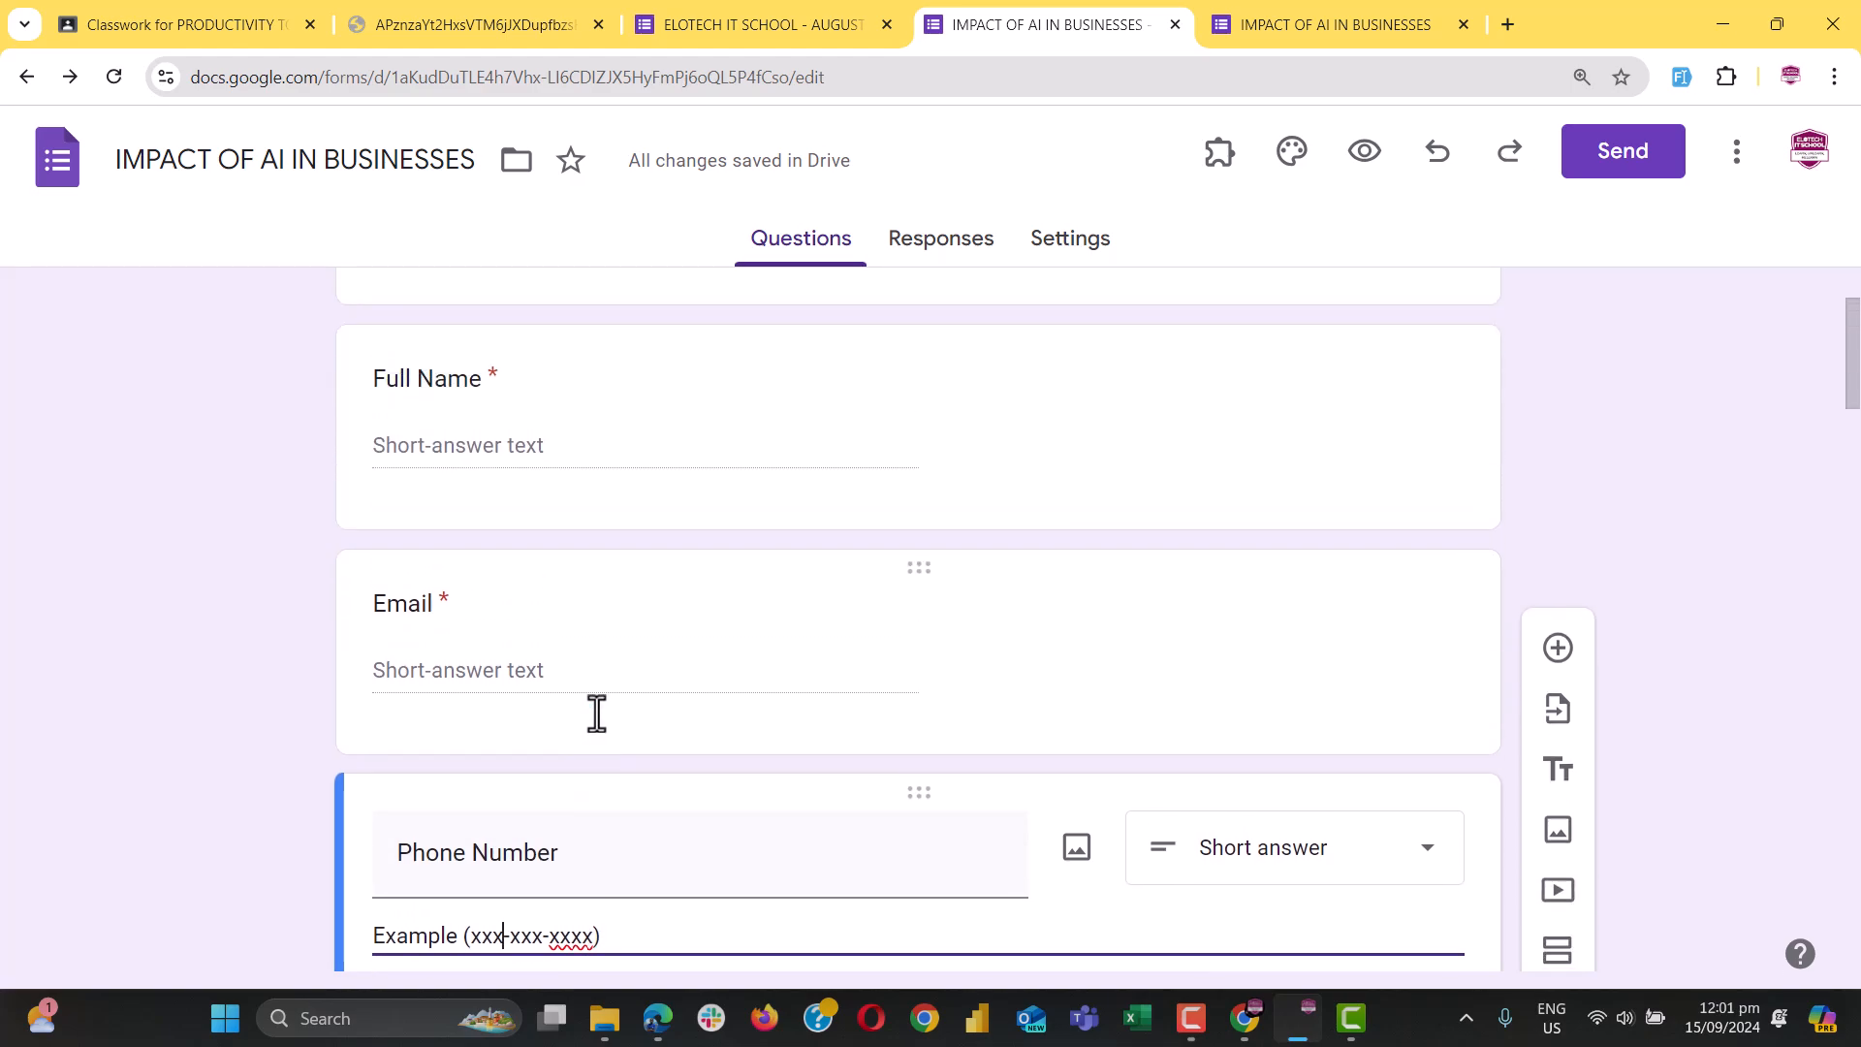
pyautogui.click(481, 671)
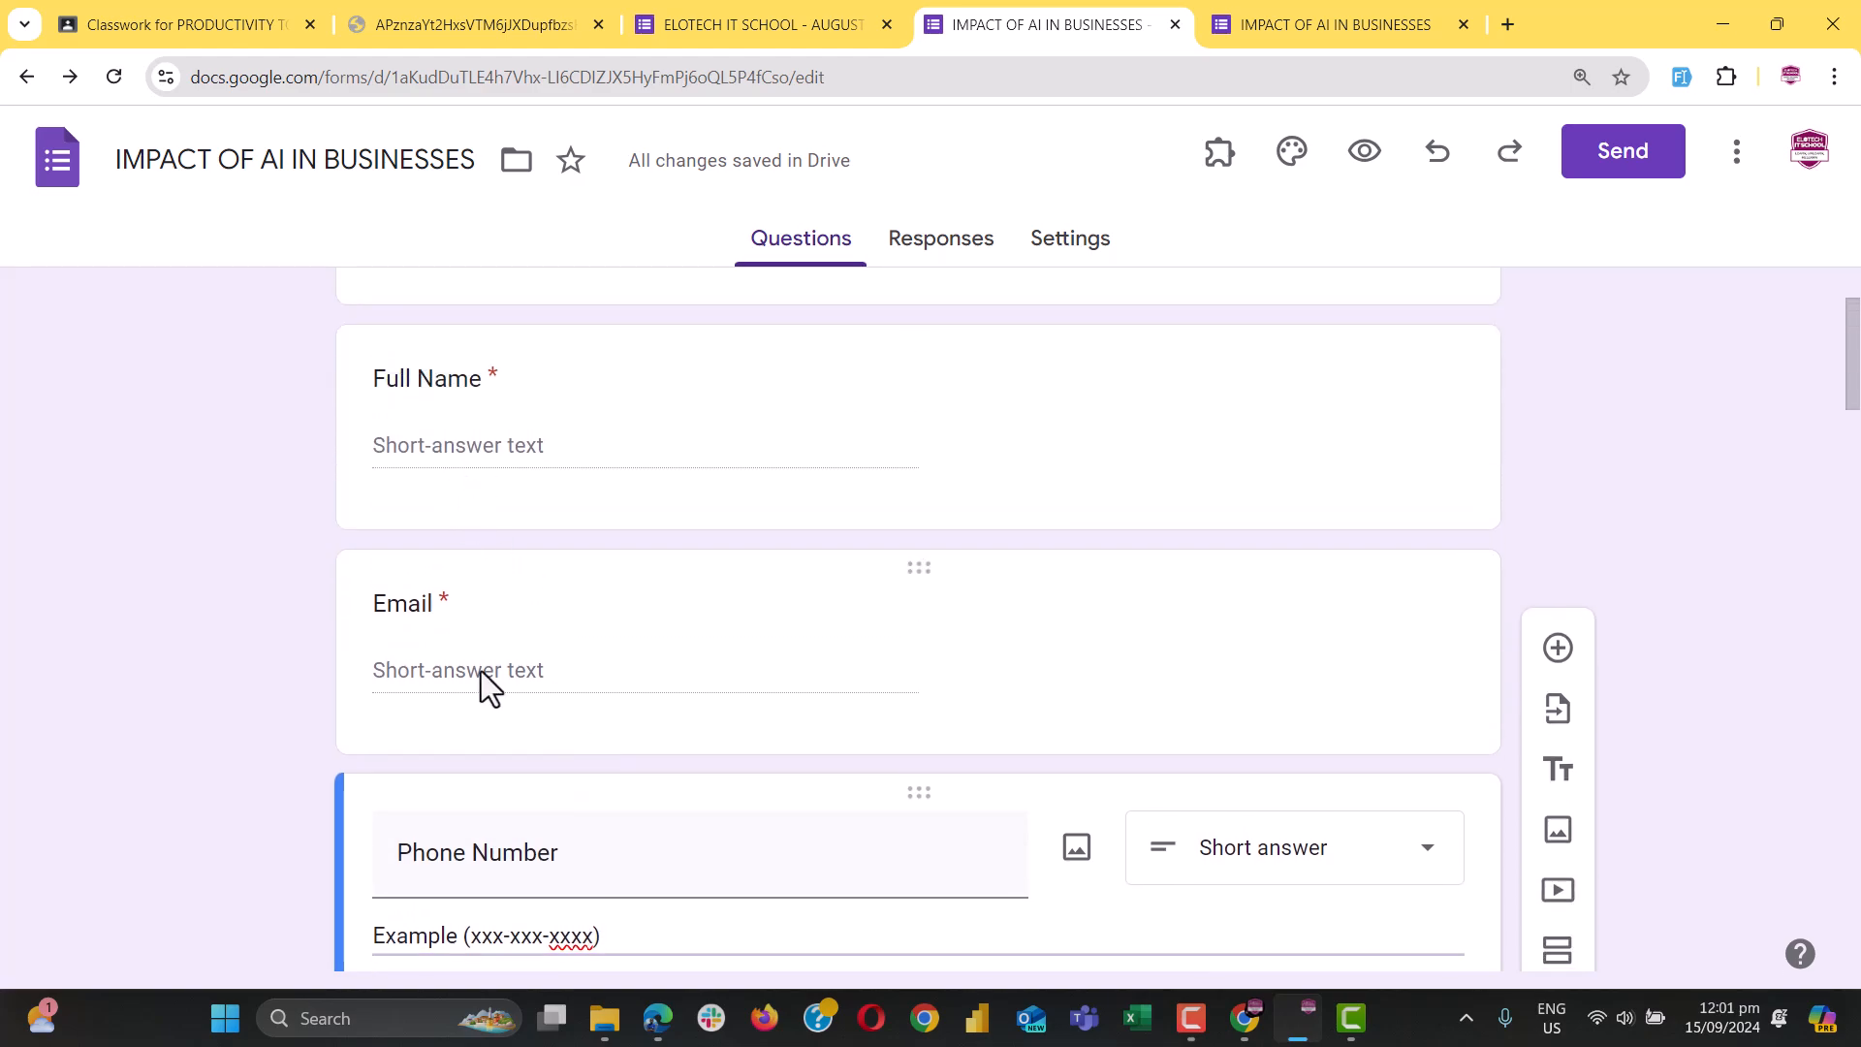
pyautogui.click(485, 646)
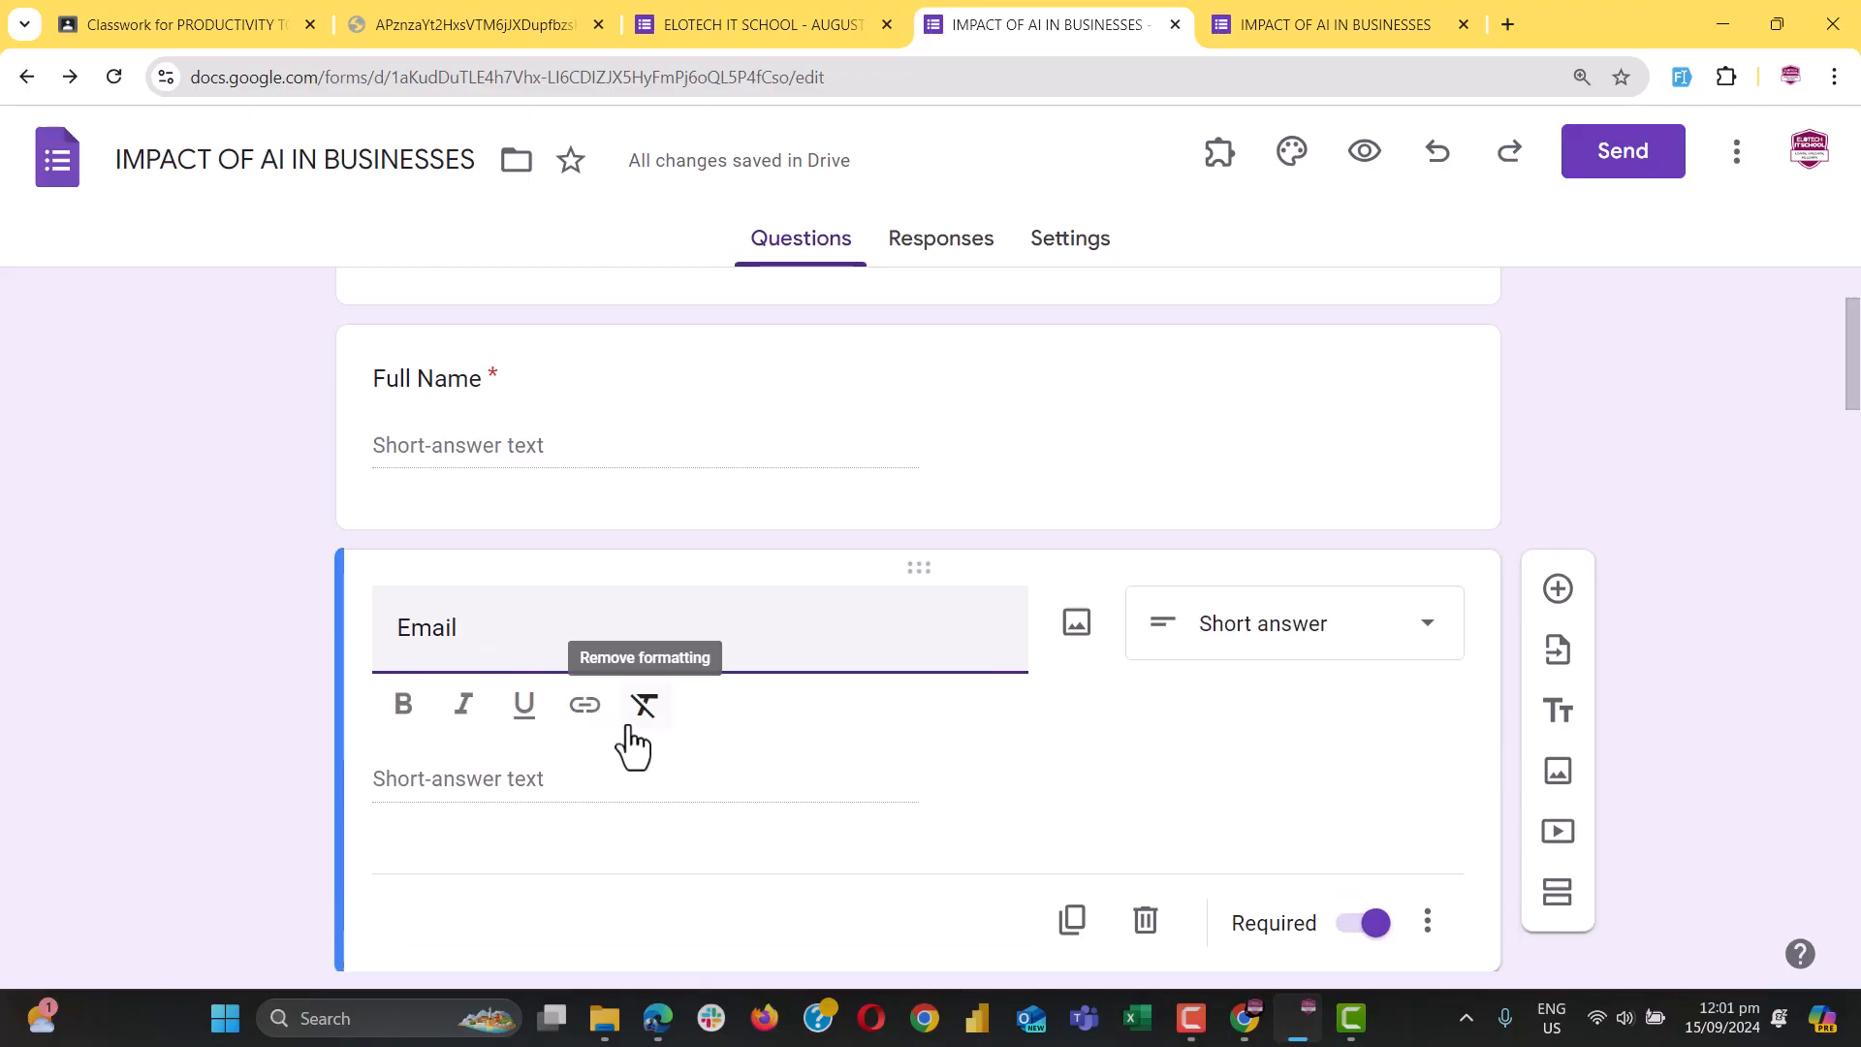
pyautogui.click(1295, 27)
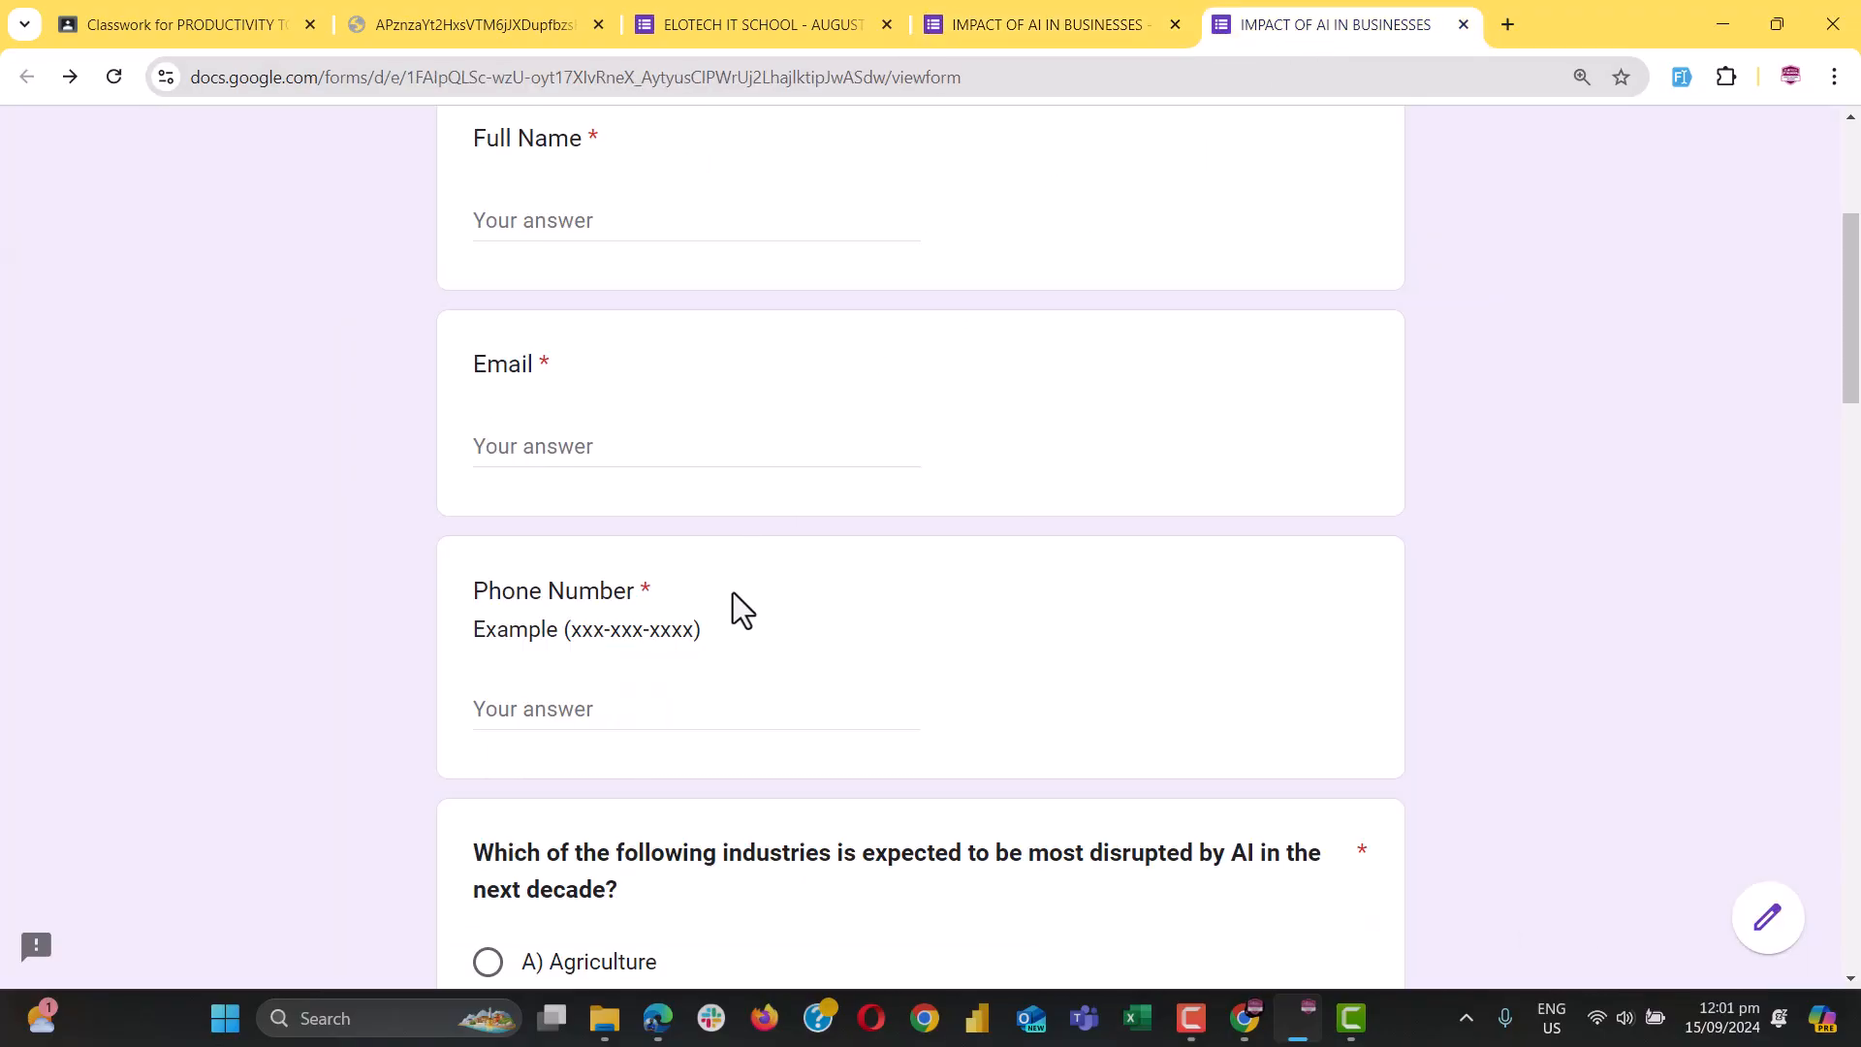
# Autofill the preview with sample data using the form-filler extension, then retype the Email answer
pyautogui.click(1679, 78)
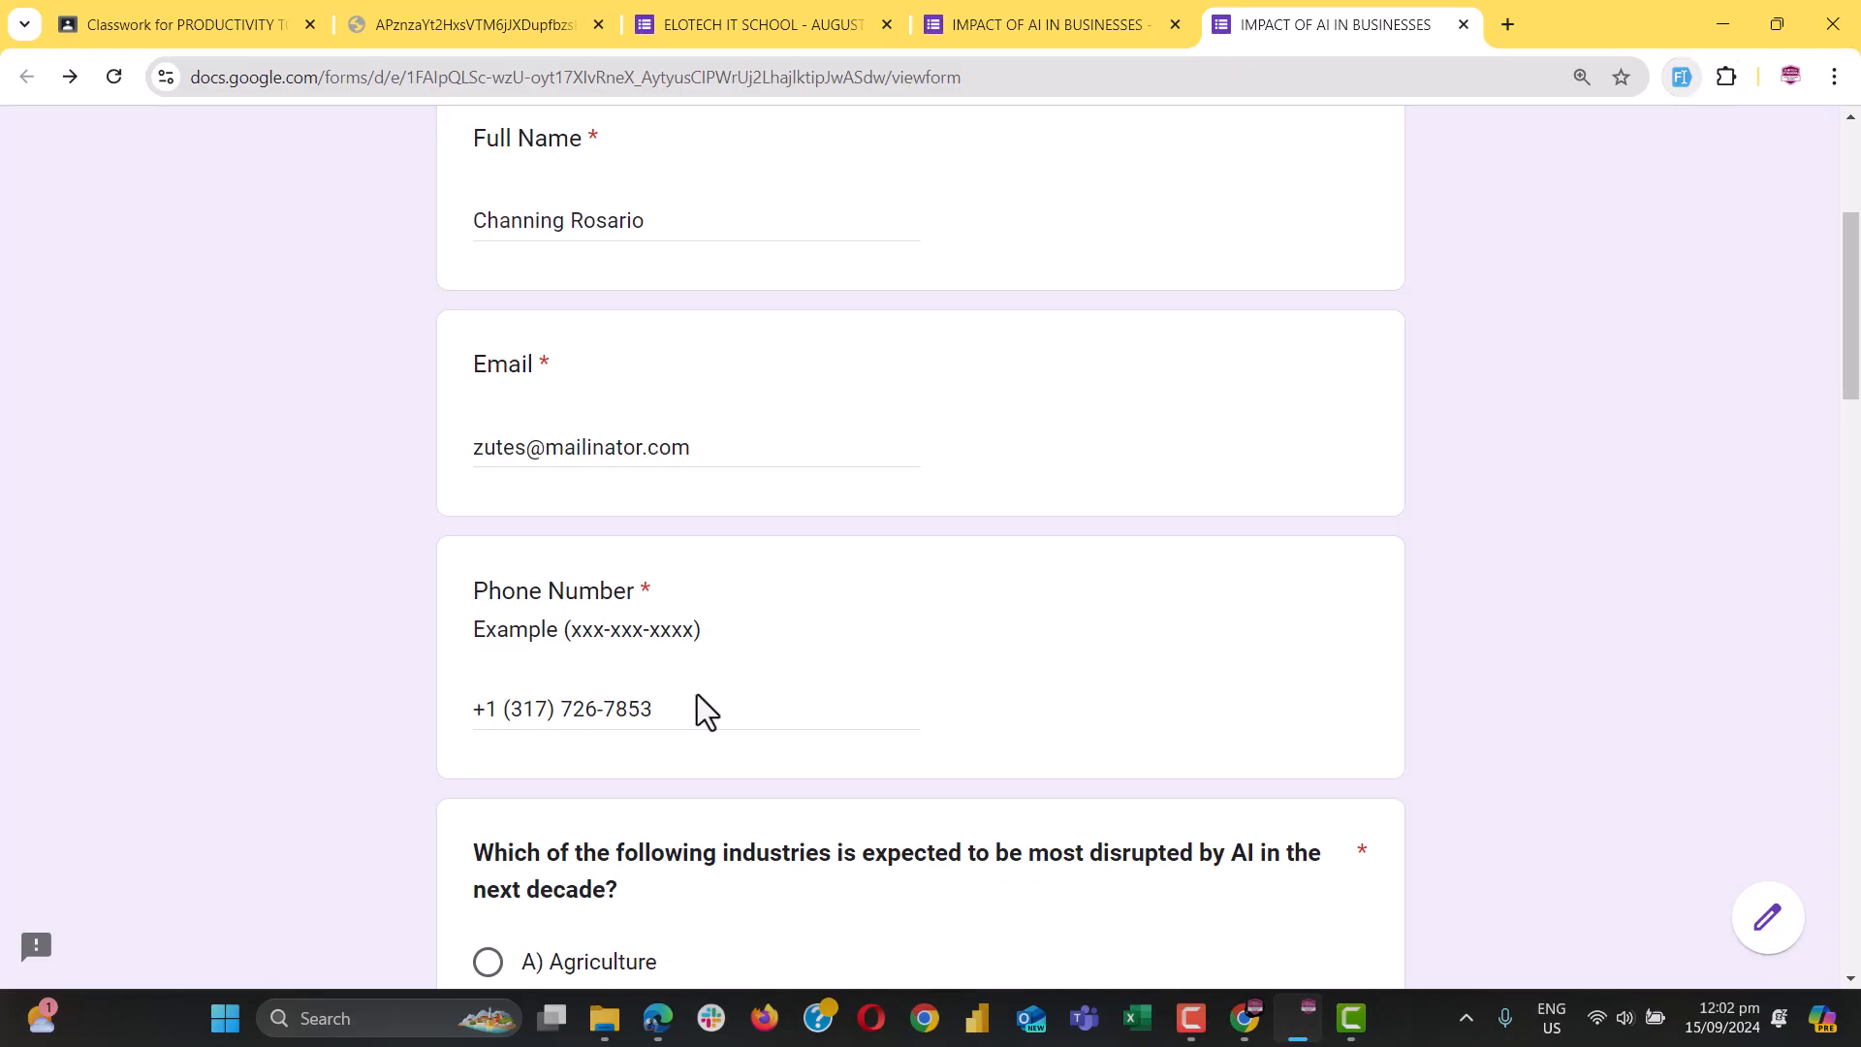
pyautogui.scroll(4, 620, 725)
pyautogui.scroll(-2, 621, 725)
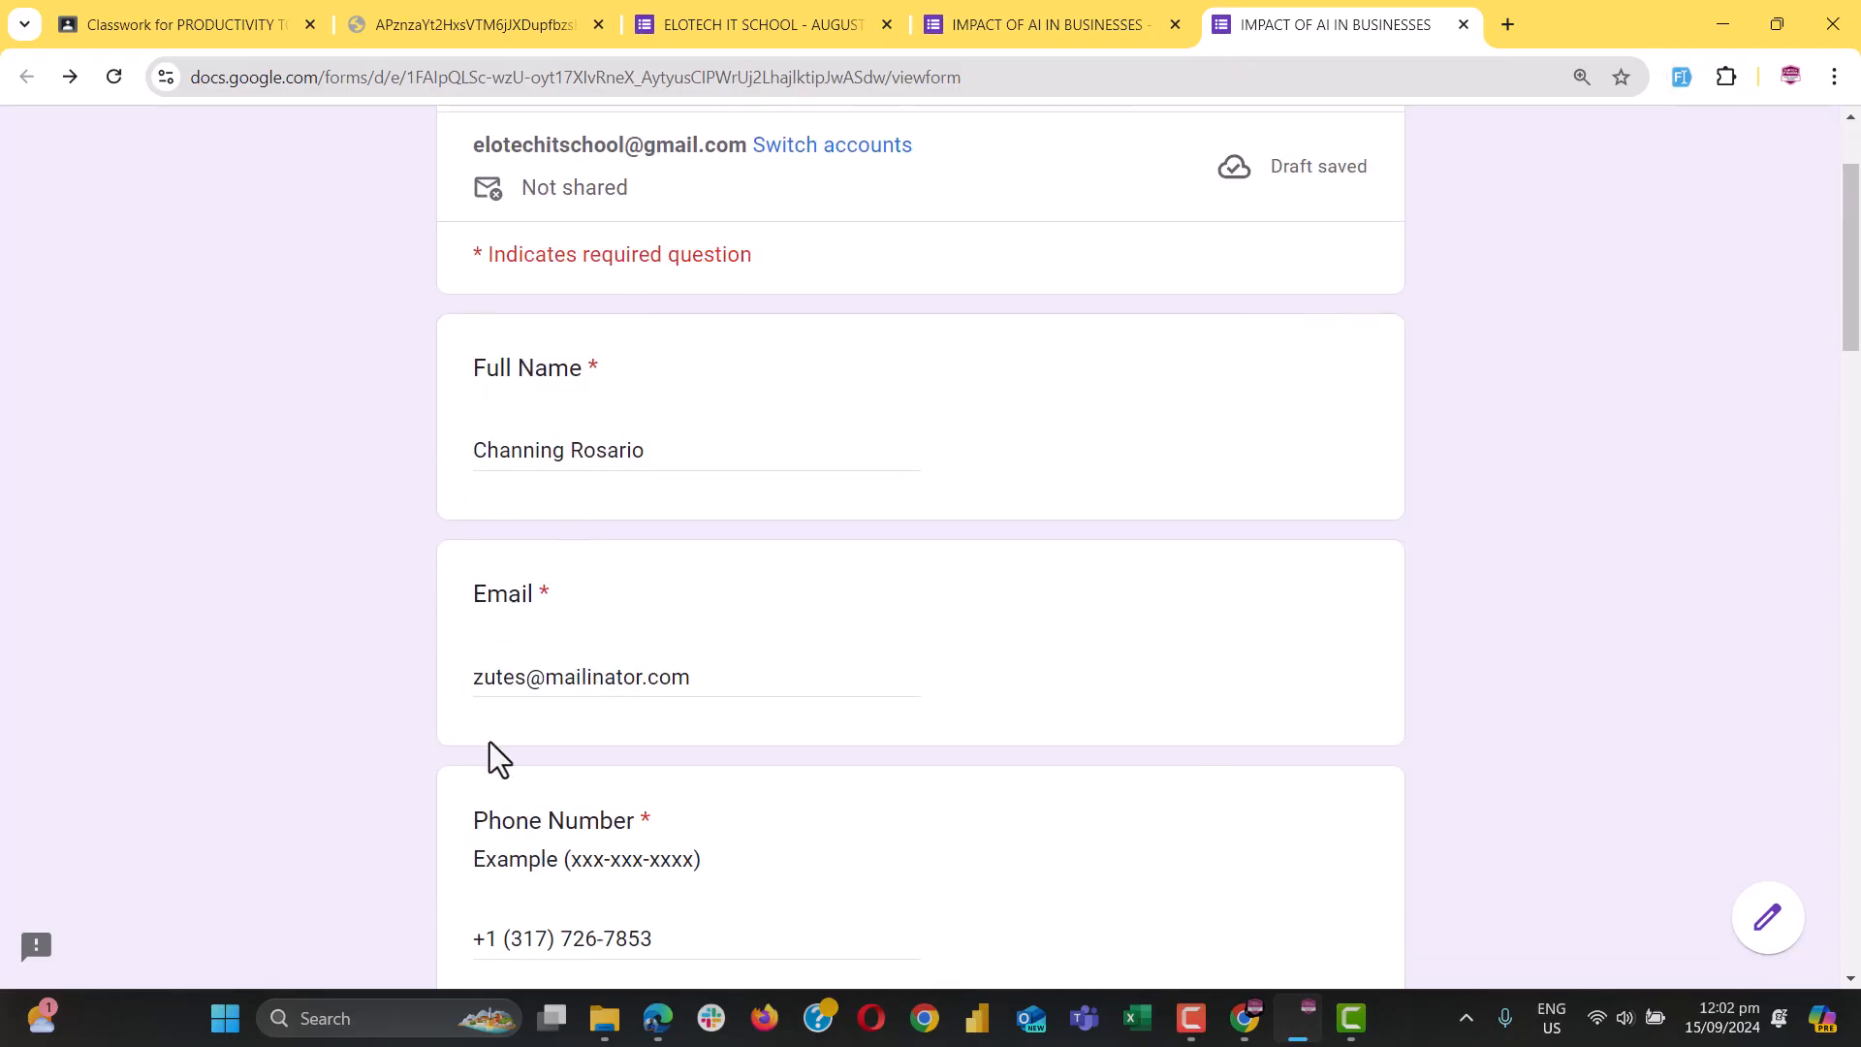
pyautogui.click(525, 682)
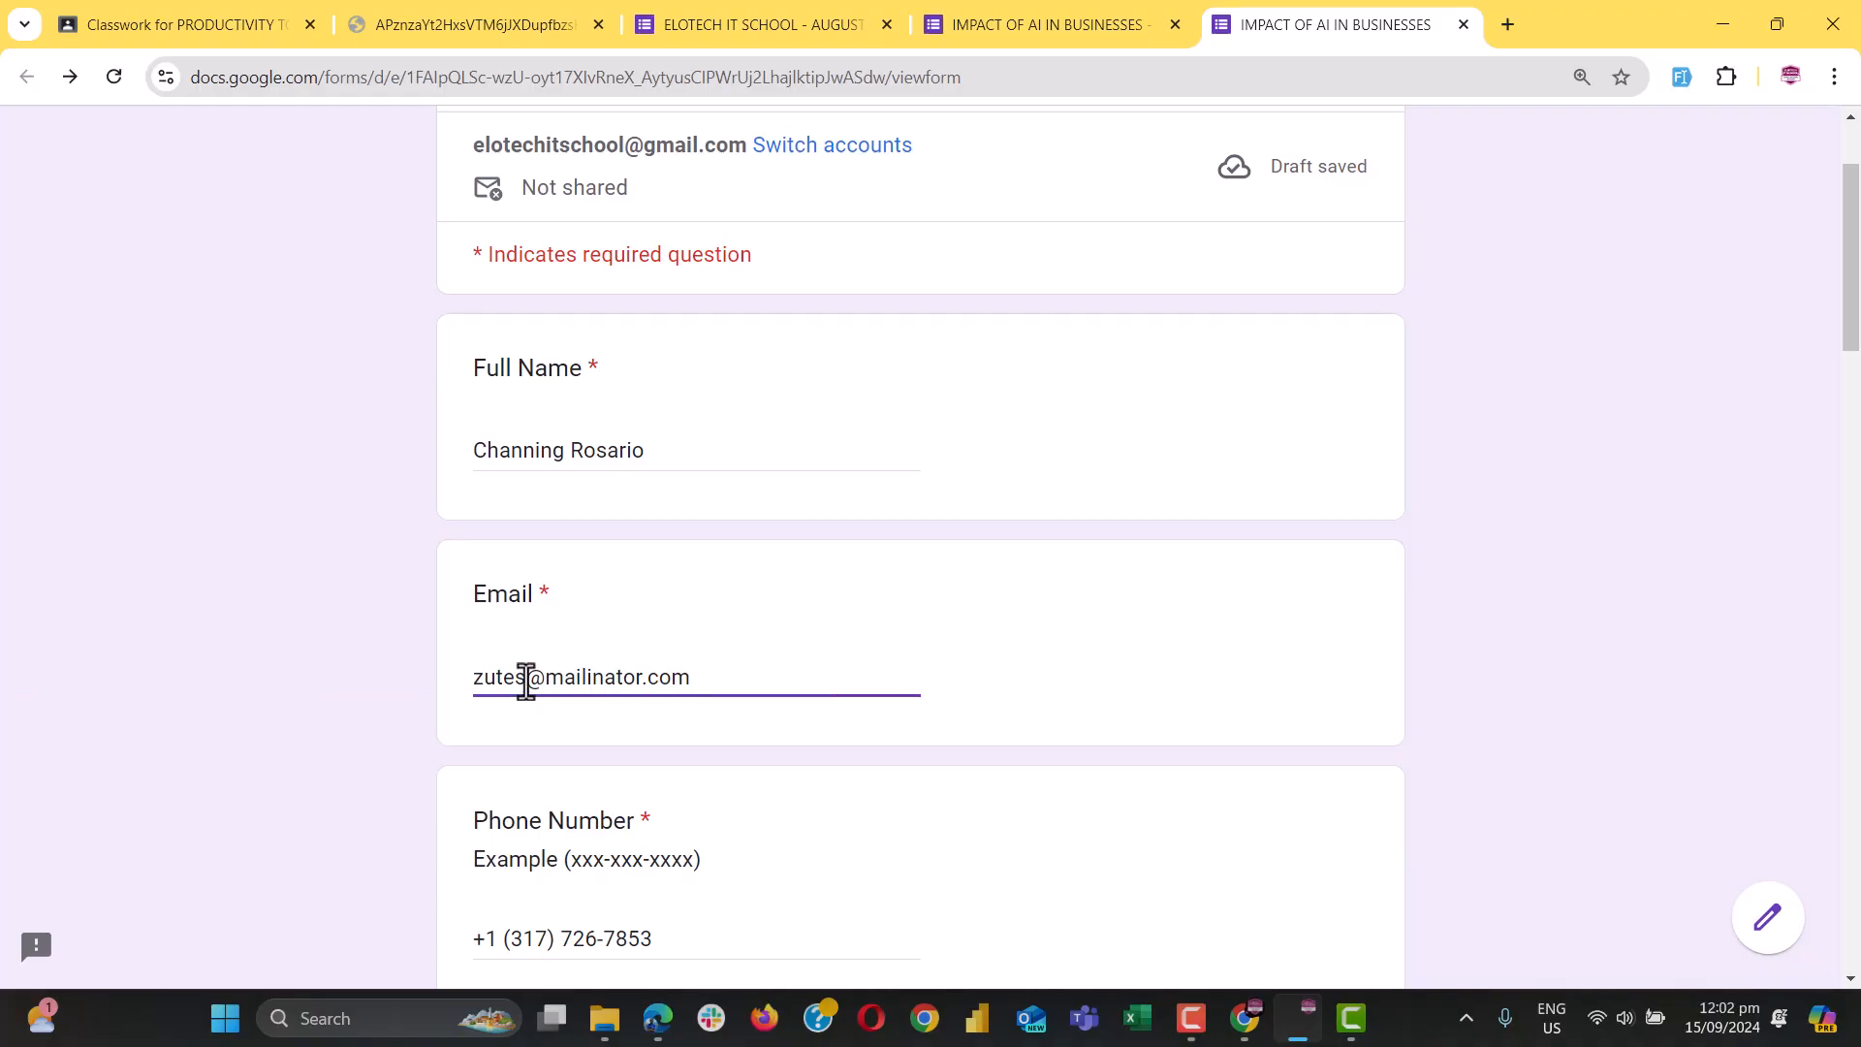
pyautogui.hotkey('ctrl', 'a')
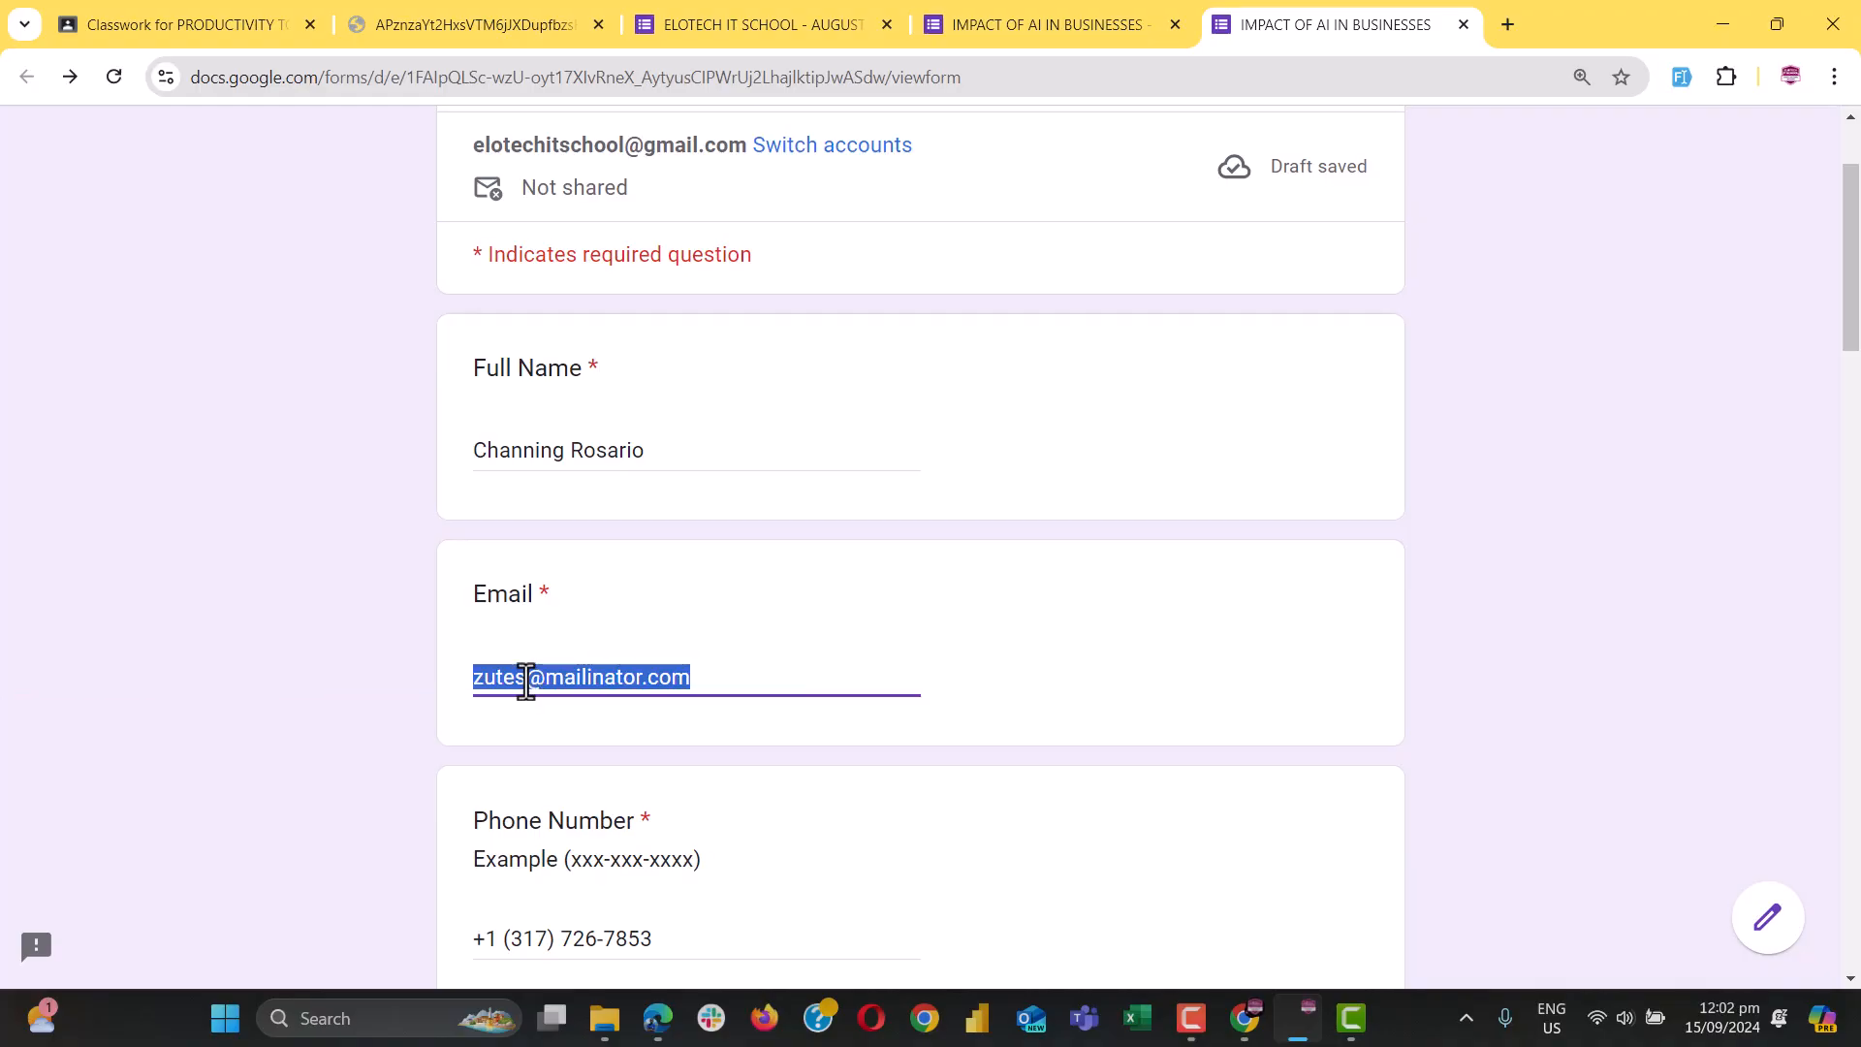
pyautogui.write('Ernesgt')
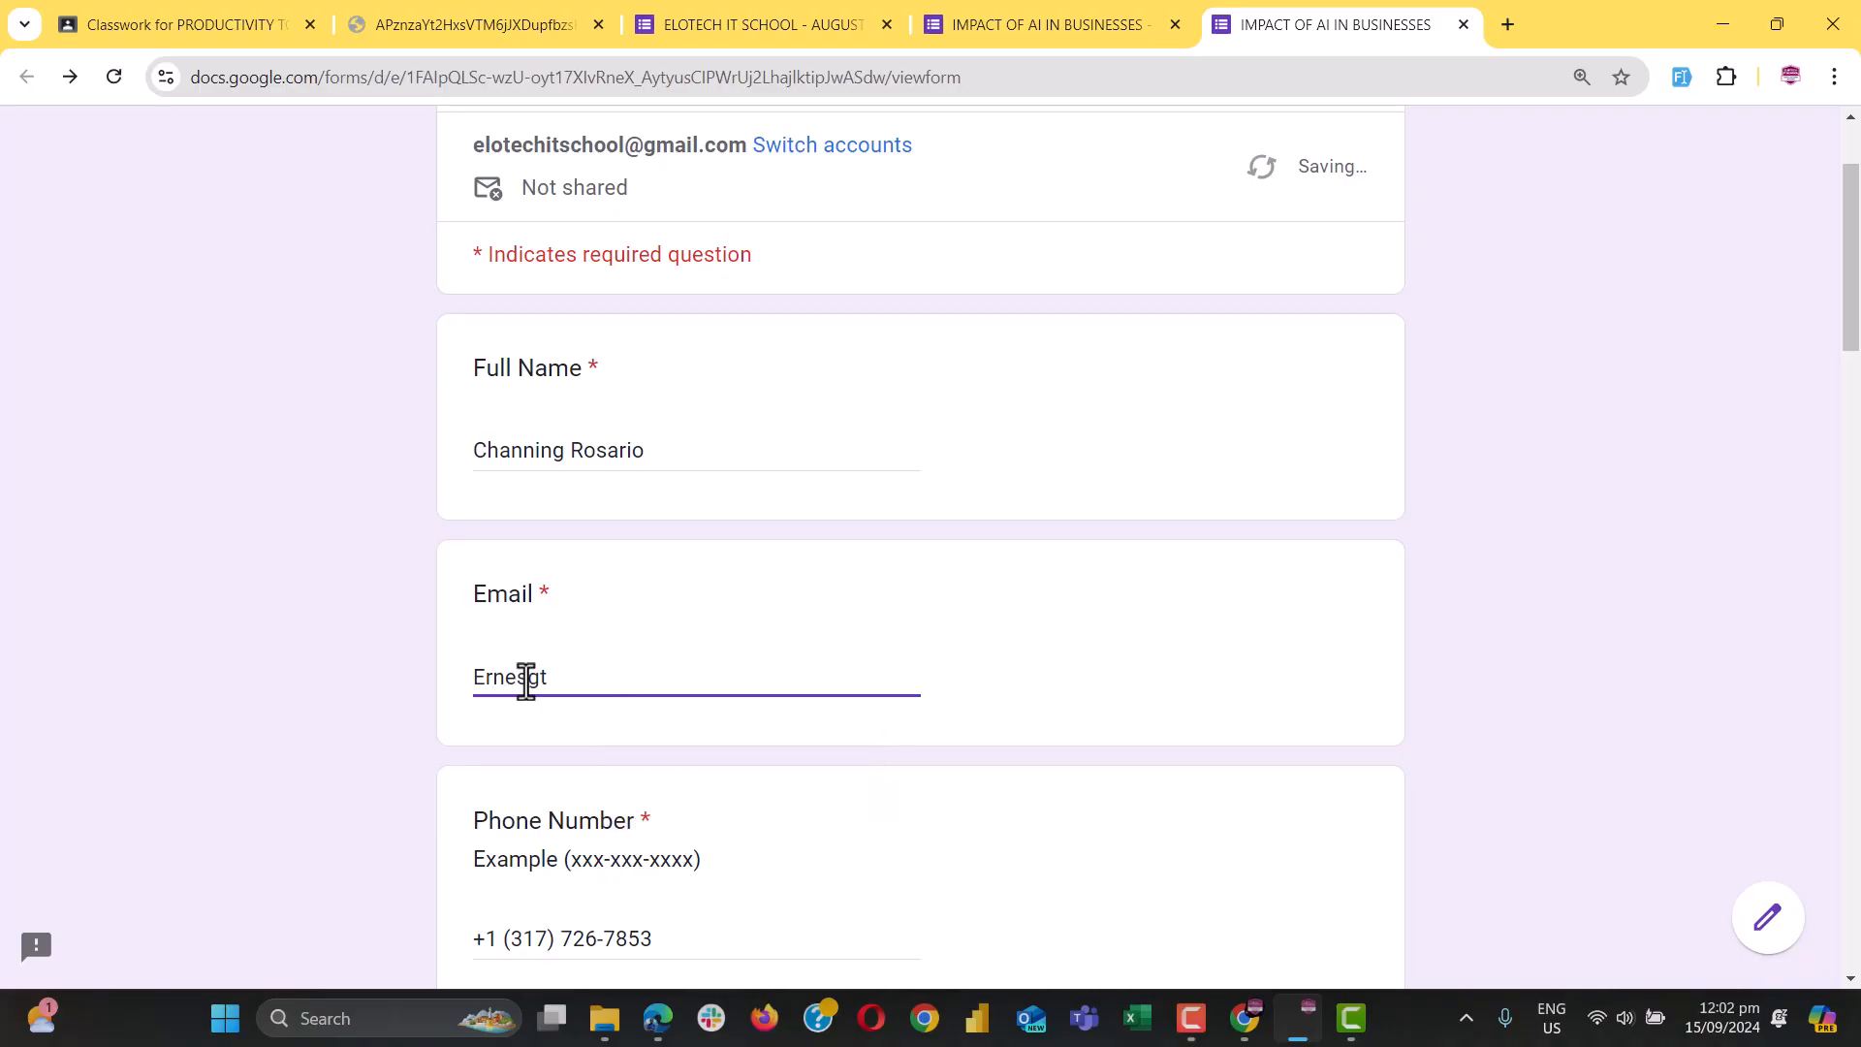
pyautogui.scroll(-20, 631, 872)
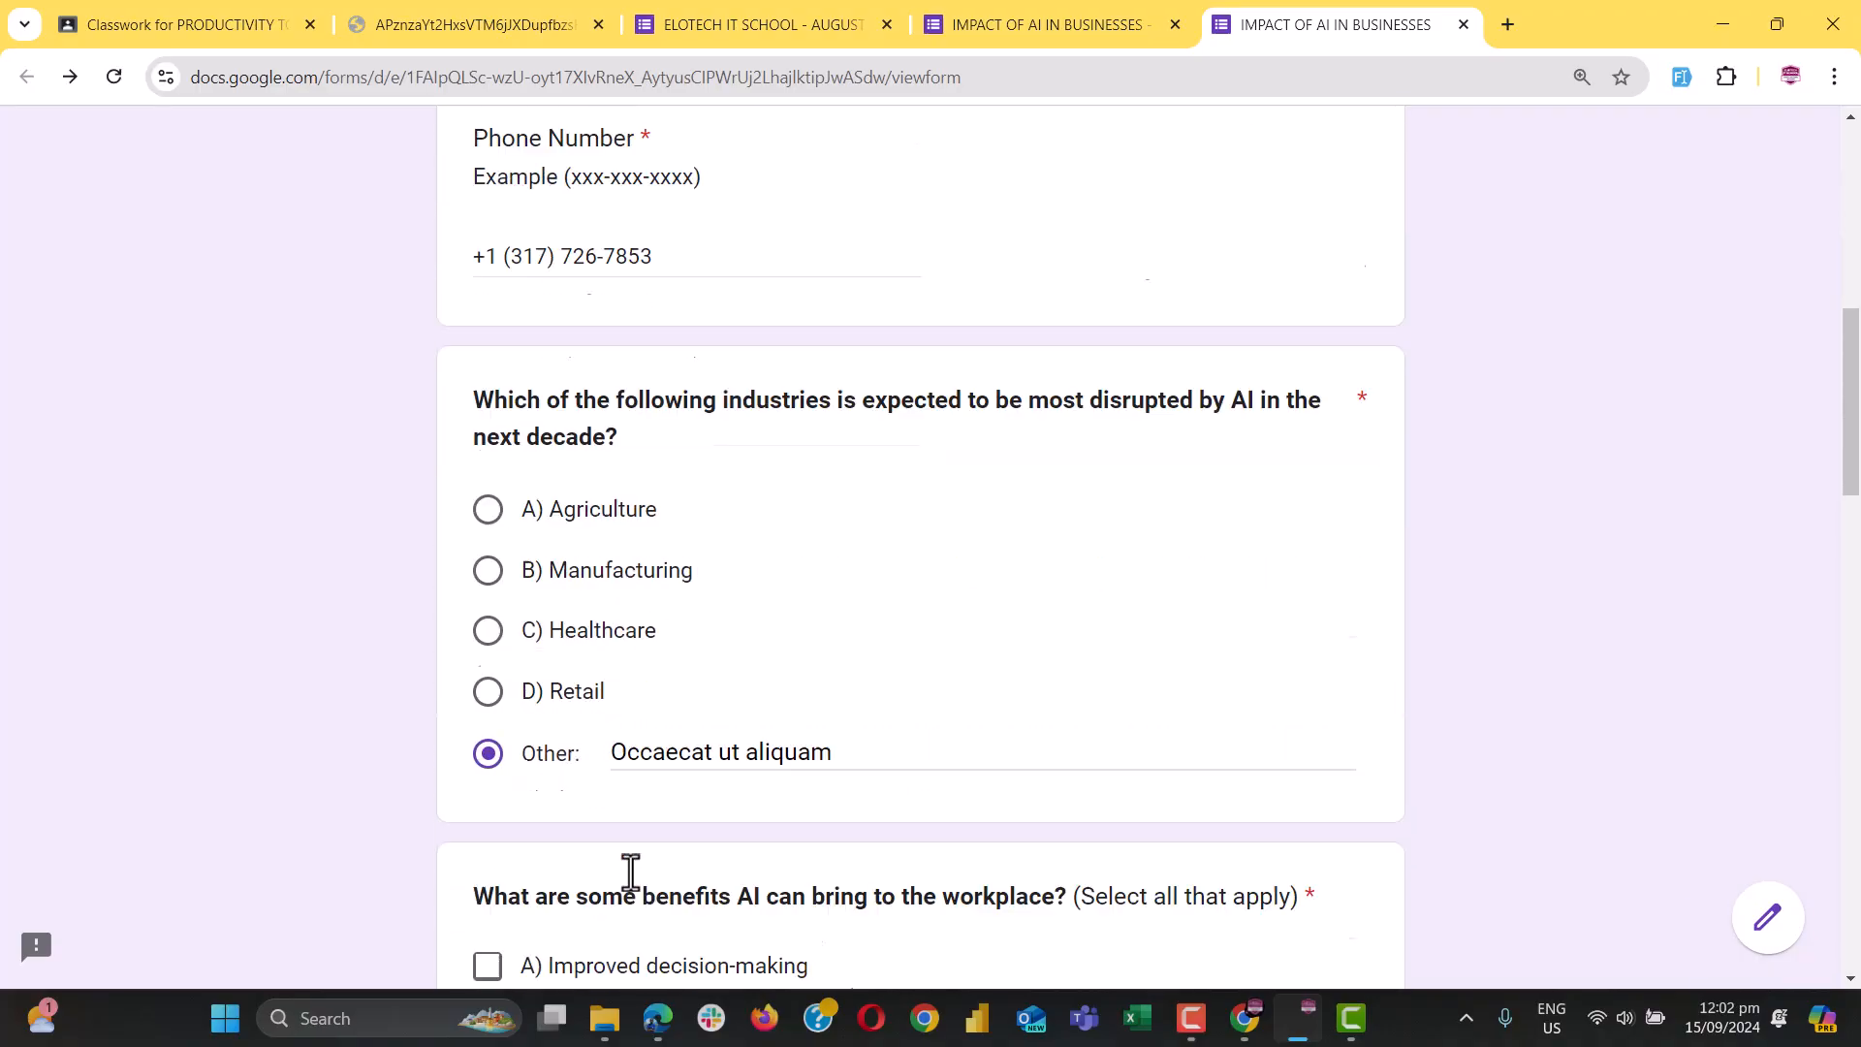
pyautogui.scroll(-3, 630, 872)
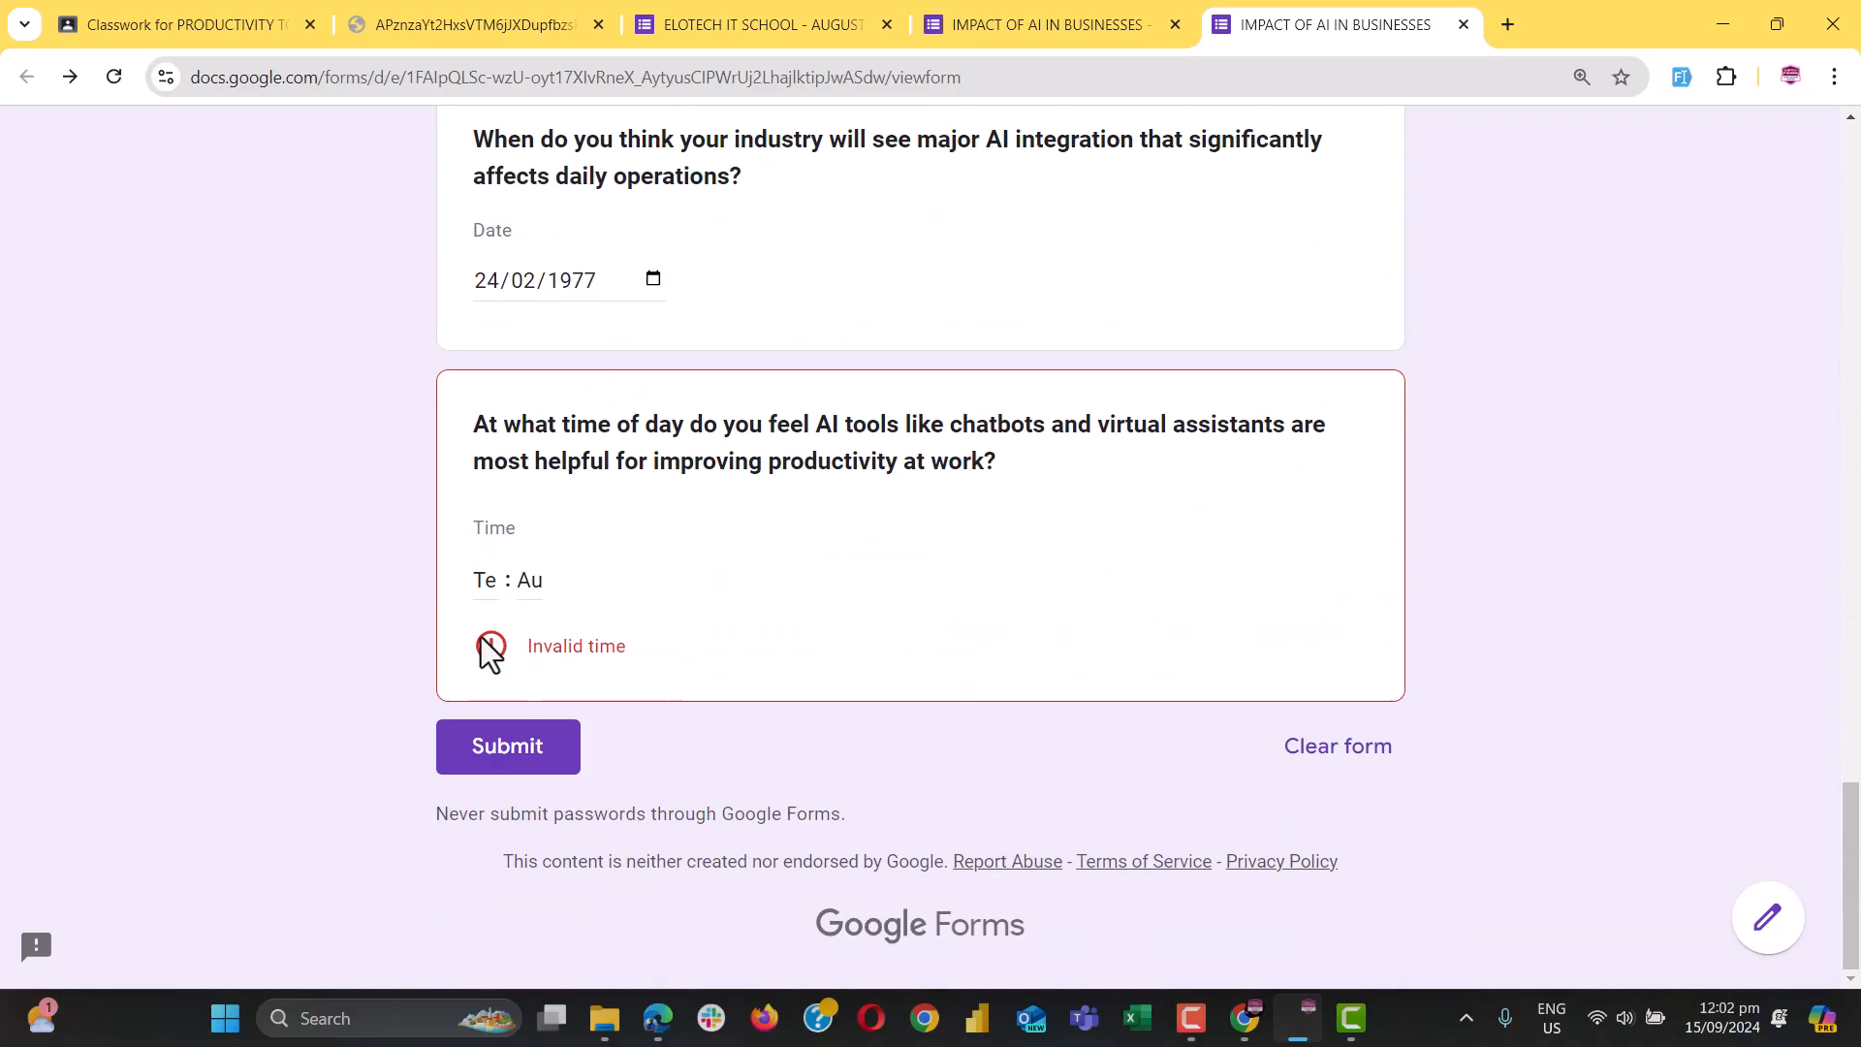
# Enter 02:20 as the Time answer and attempt to submit
pyautogui.click(481, 579)
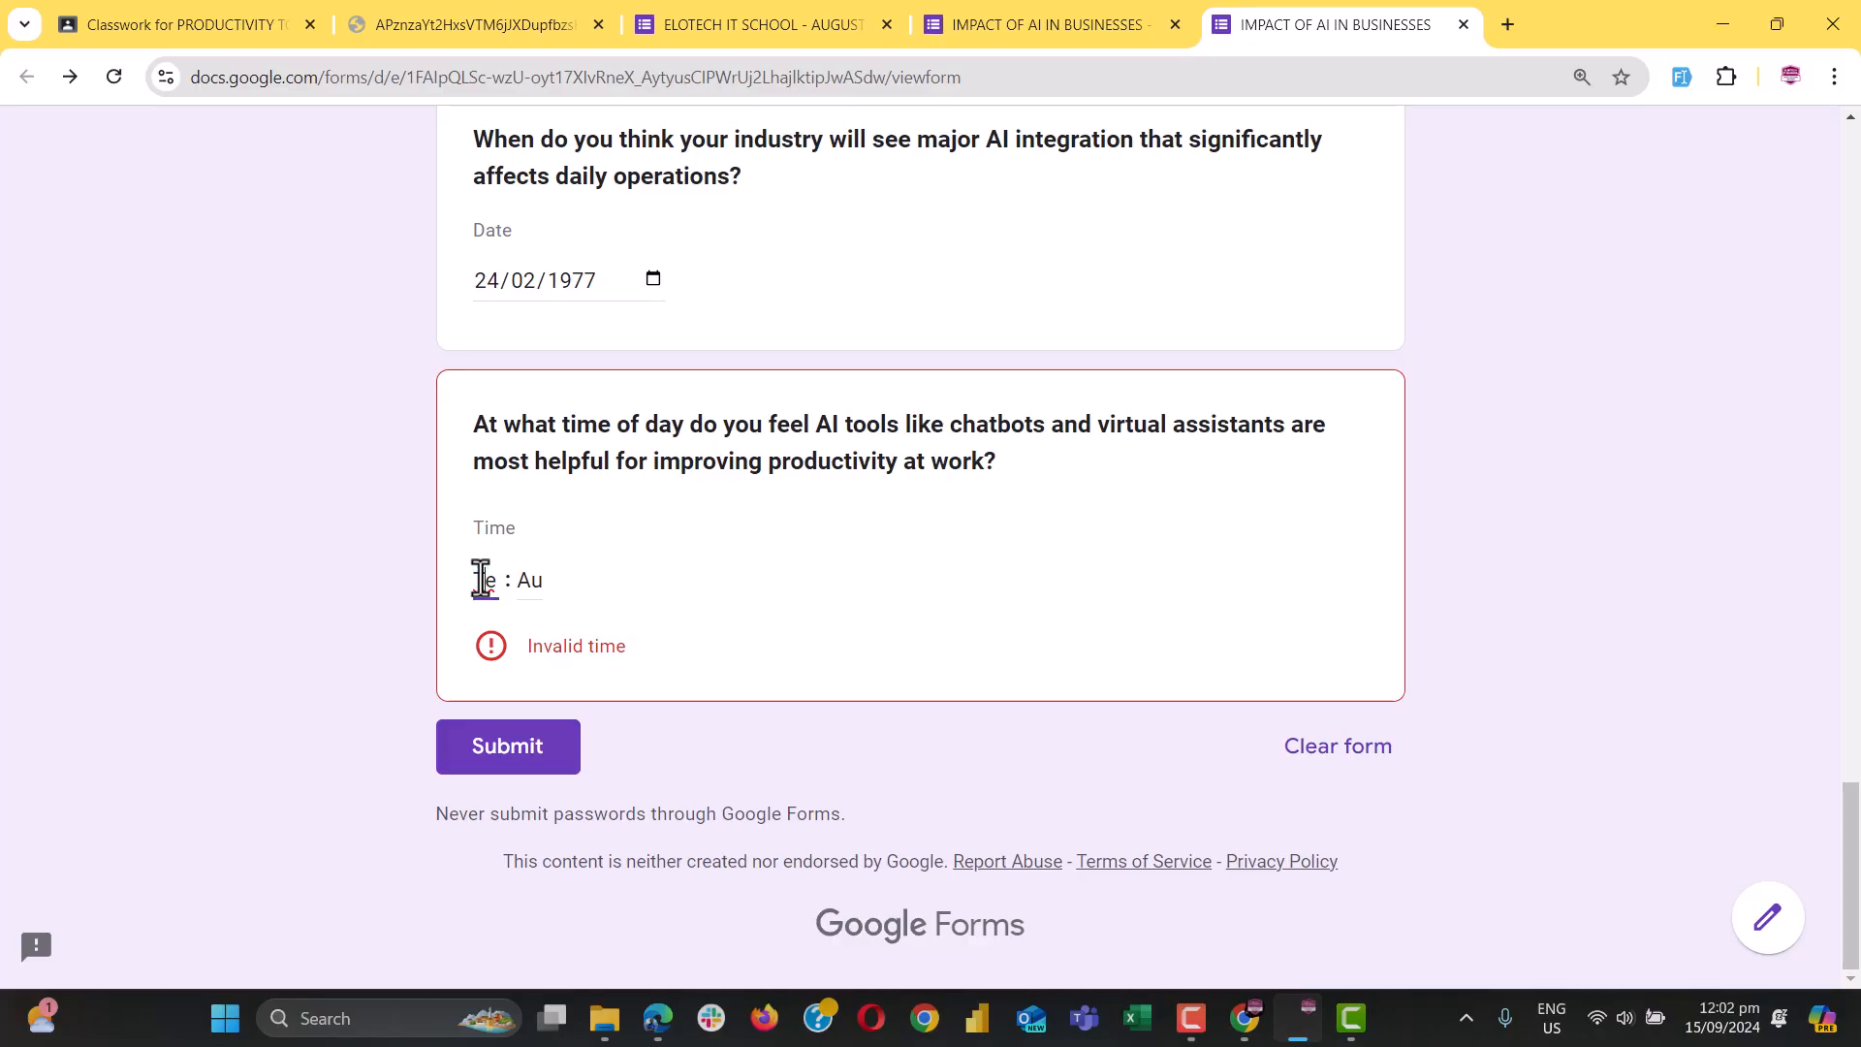
pyautogui.write('2')
pyautogui.click(524, 581)
pyautogui.write('20')
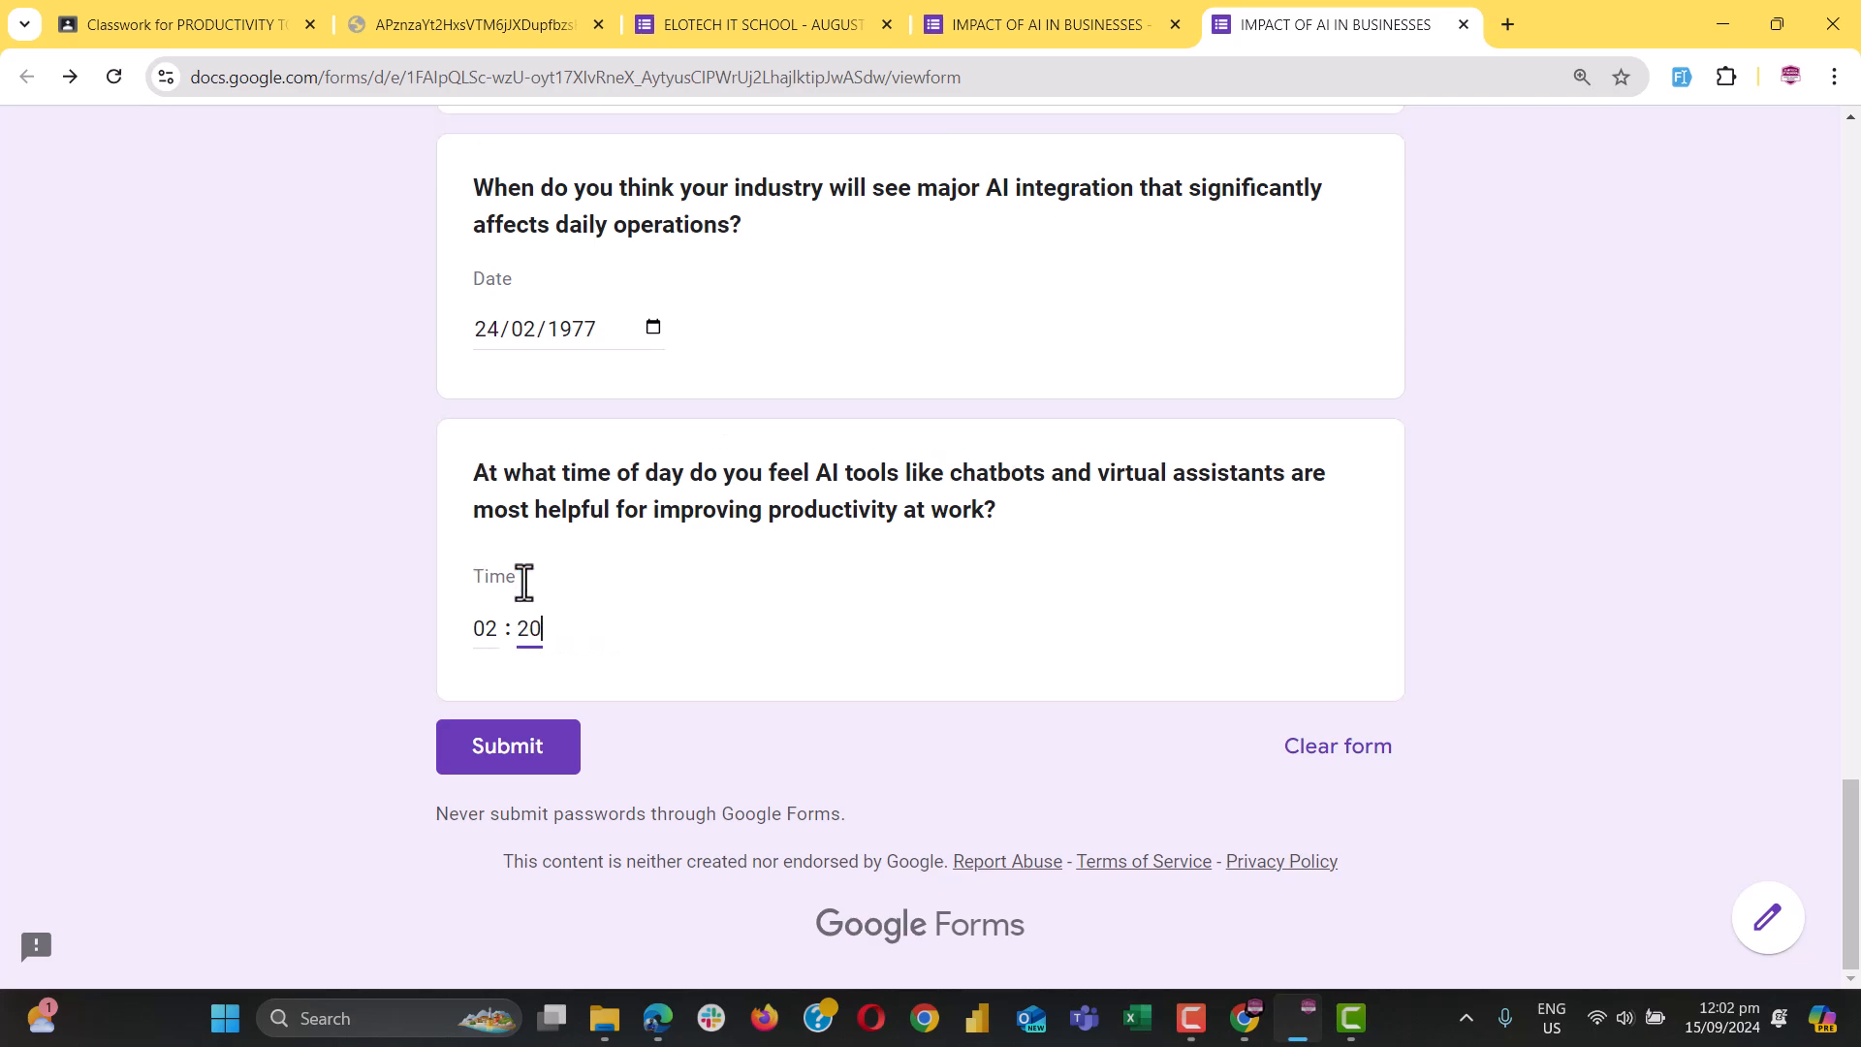
pyautogui.click(528, 759)
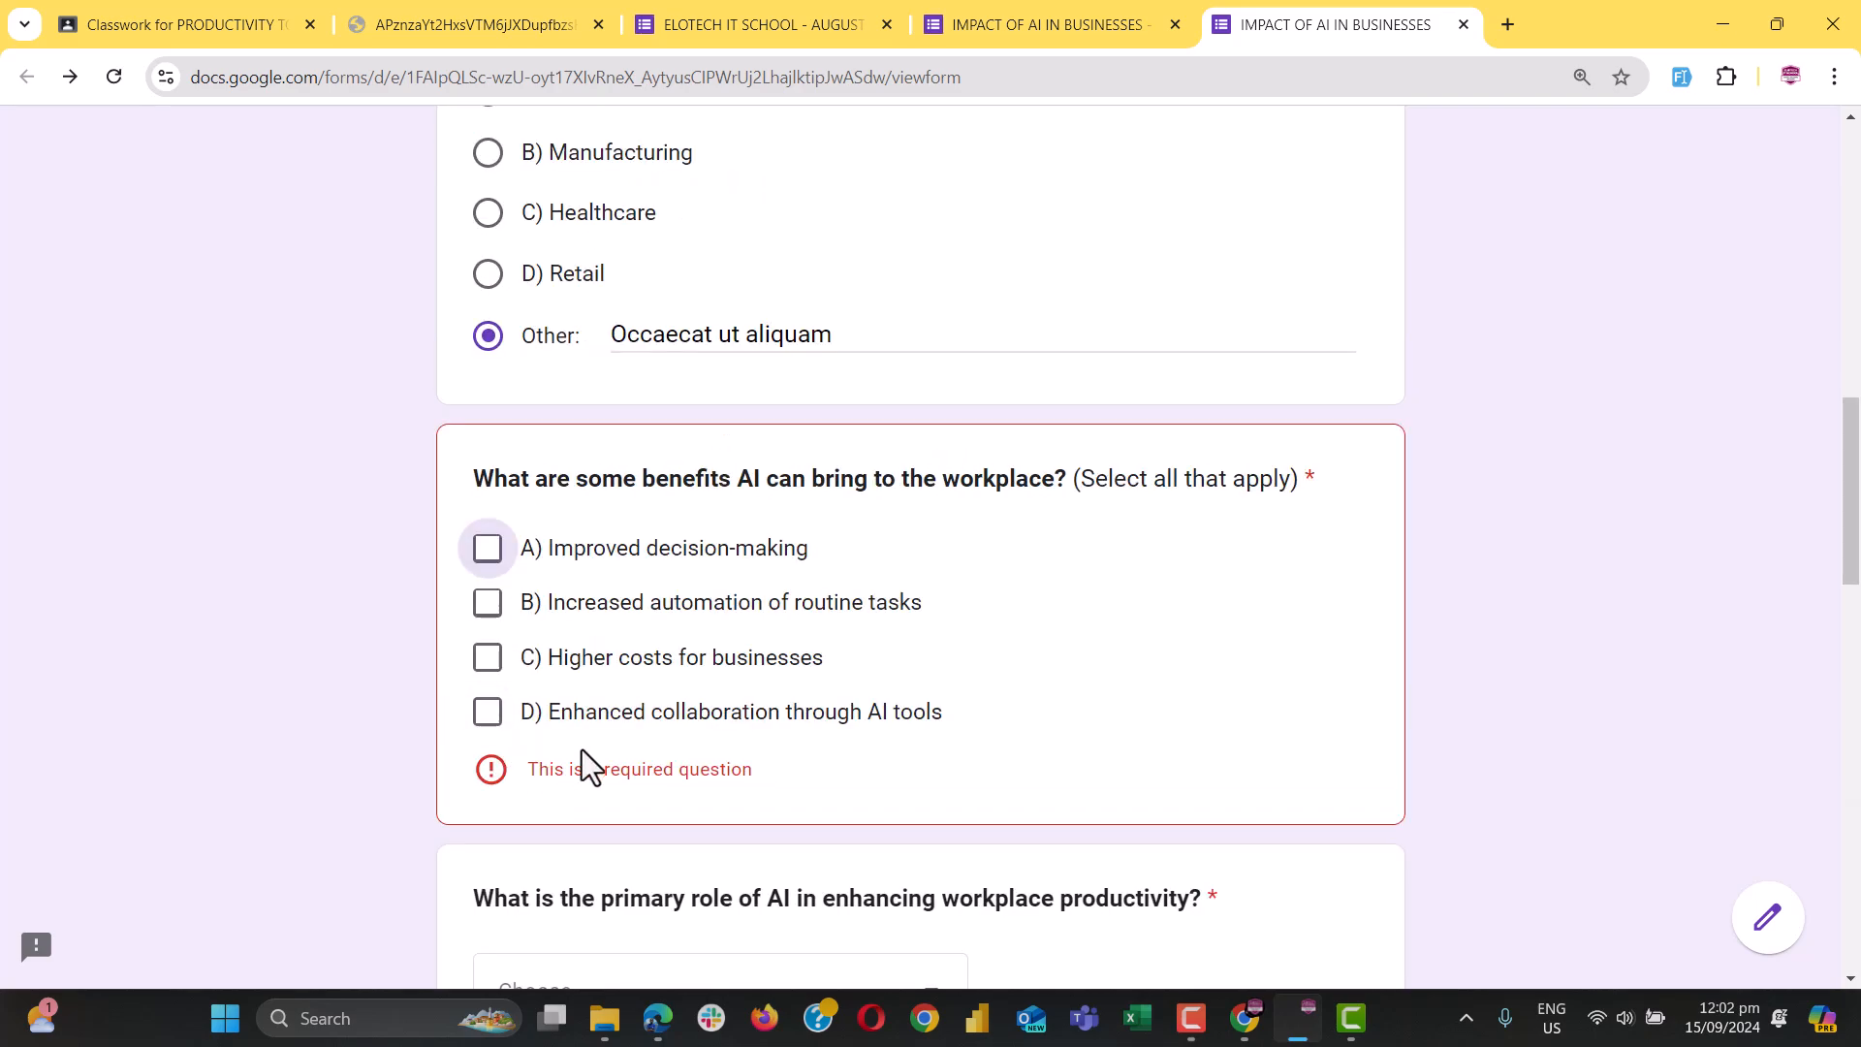
# Tick D) Enhanced collaboration, choose C) Eliminating the need for technology, and submit the response
pyautogui.click(611, 715)
pyautogui.scroll(3, 646, 760)
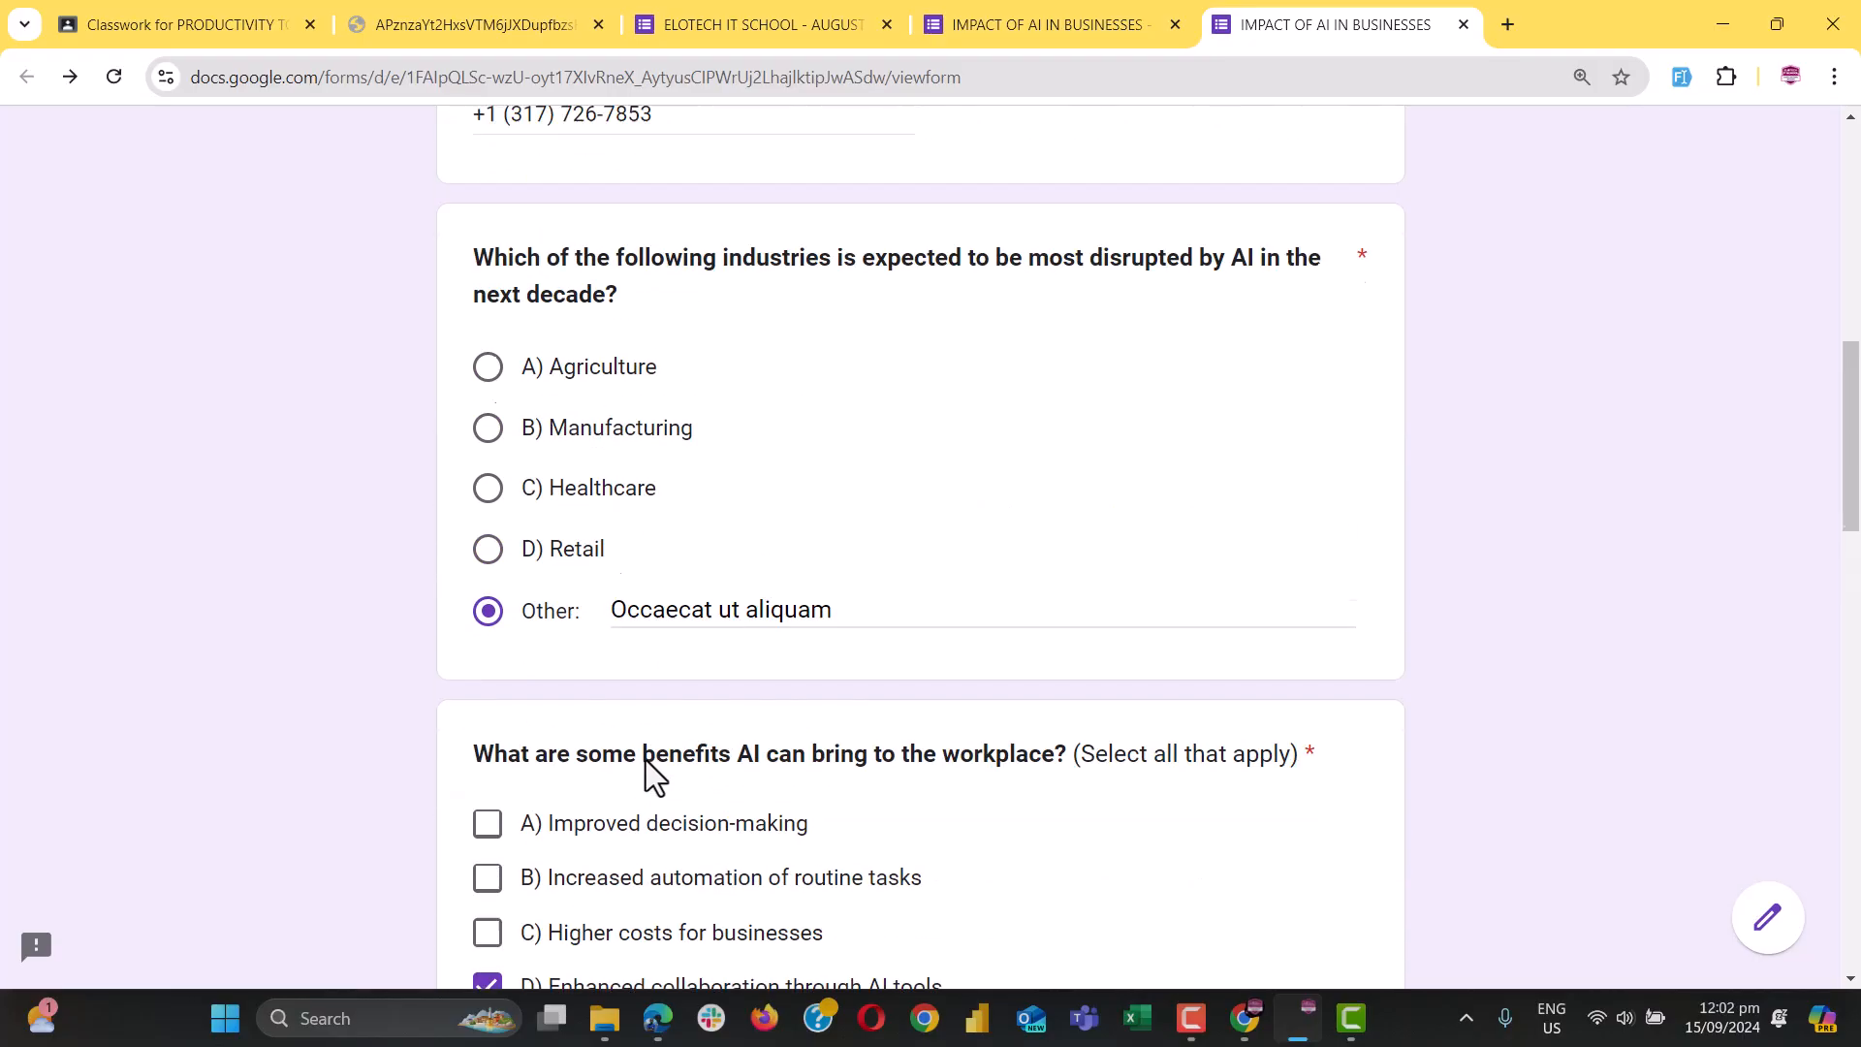
pyautogui.scroll(-5, 645, 760)
pyautogui.scroll(-1, 646, 760)
pyautogui.scroll(4, 659, 736)
pyautogui.scroll(-1, 669, 824)
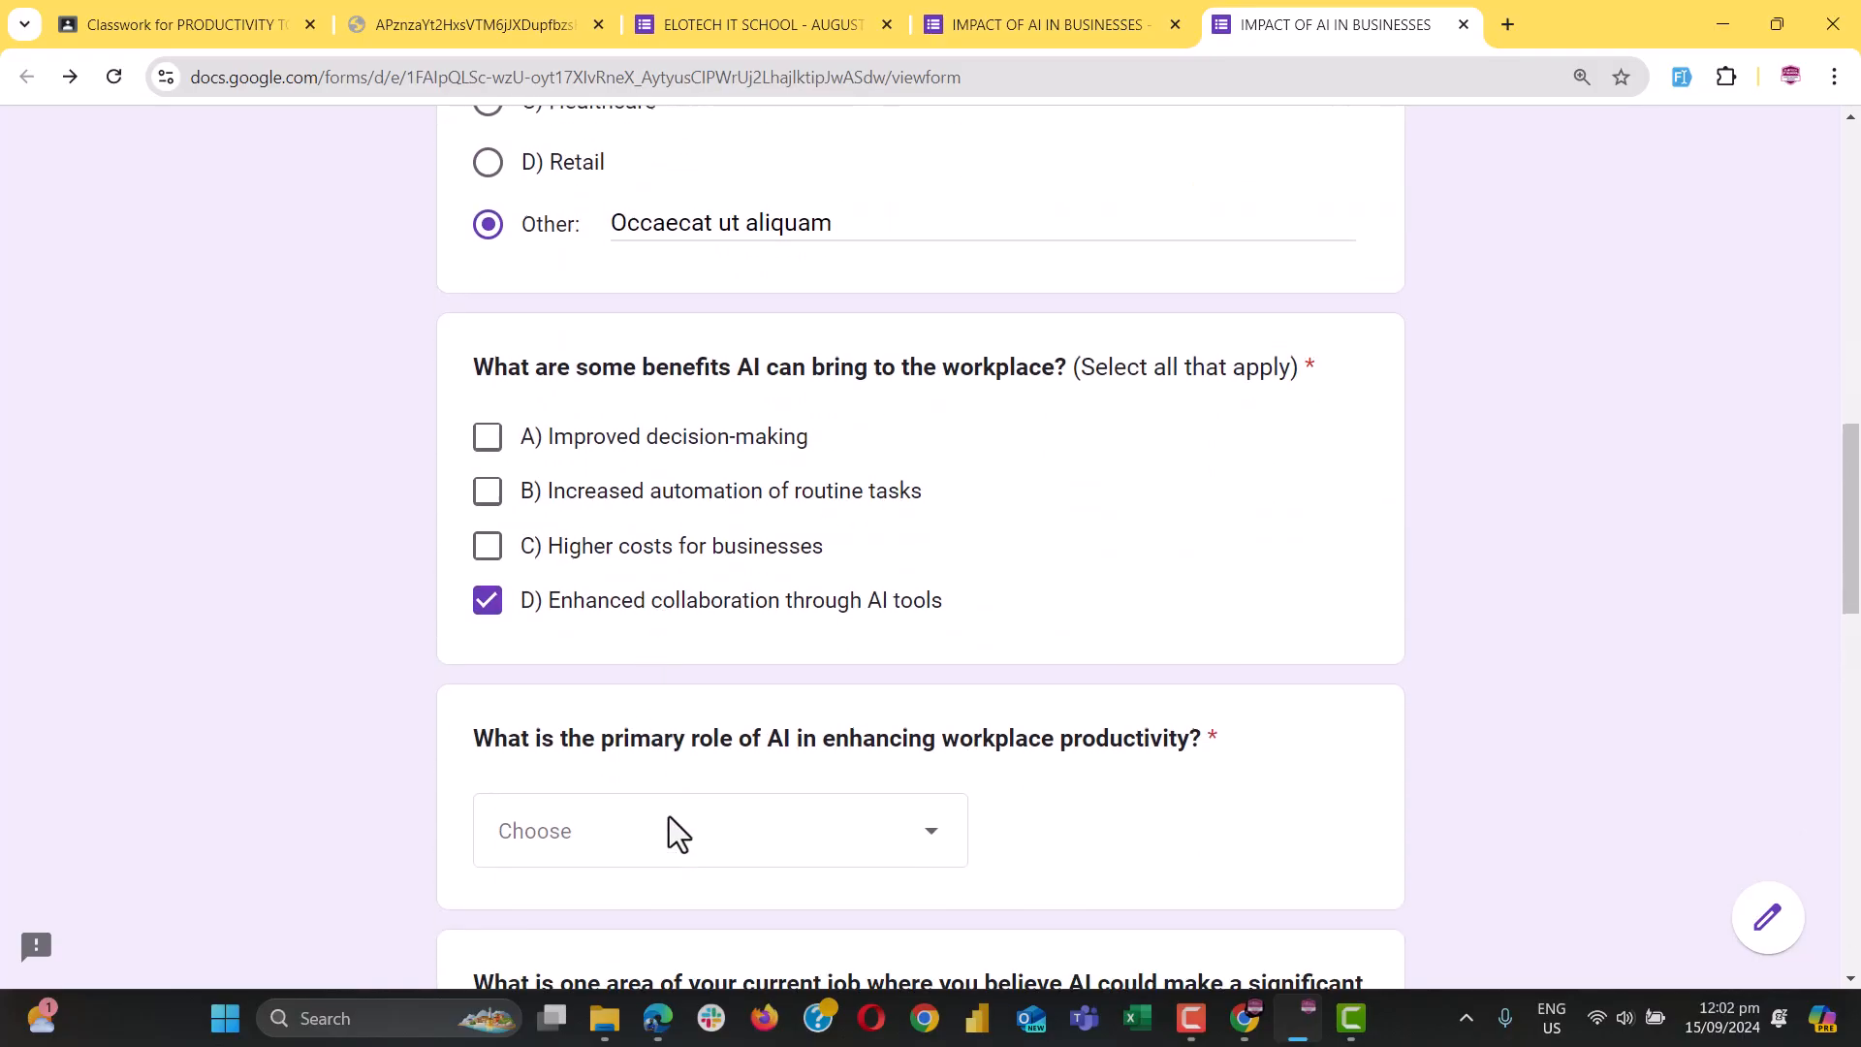
pyautogui.click(685, 824)
pyautogui.click(584, 845)
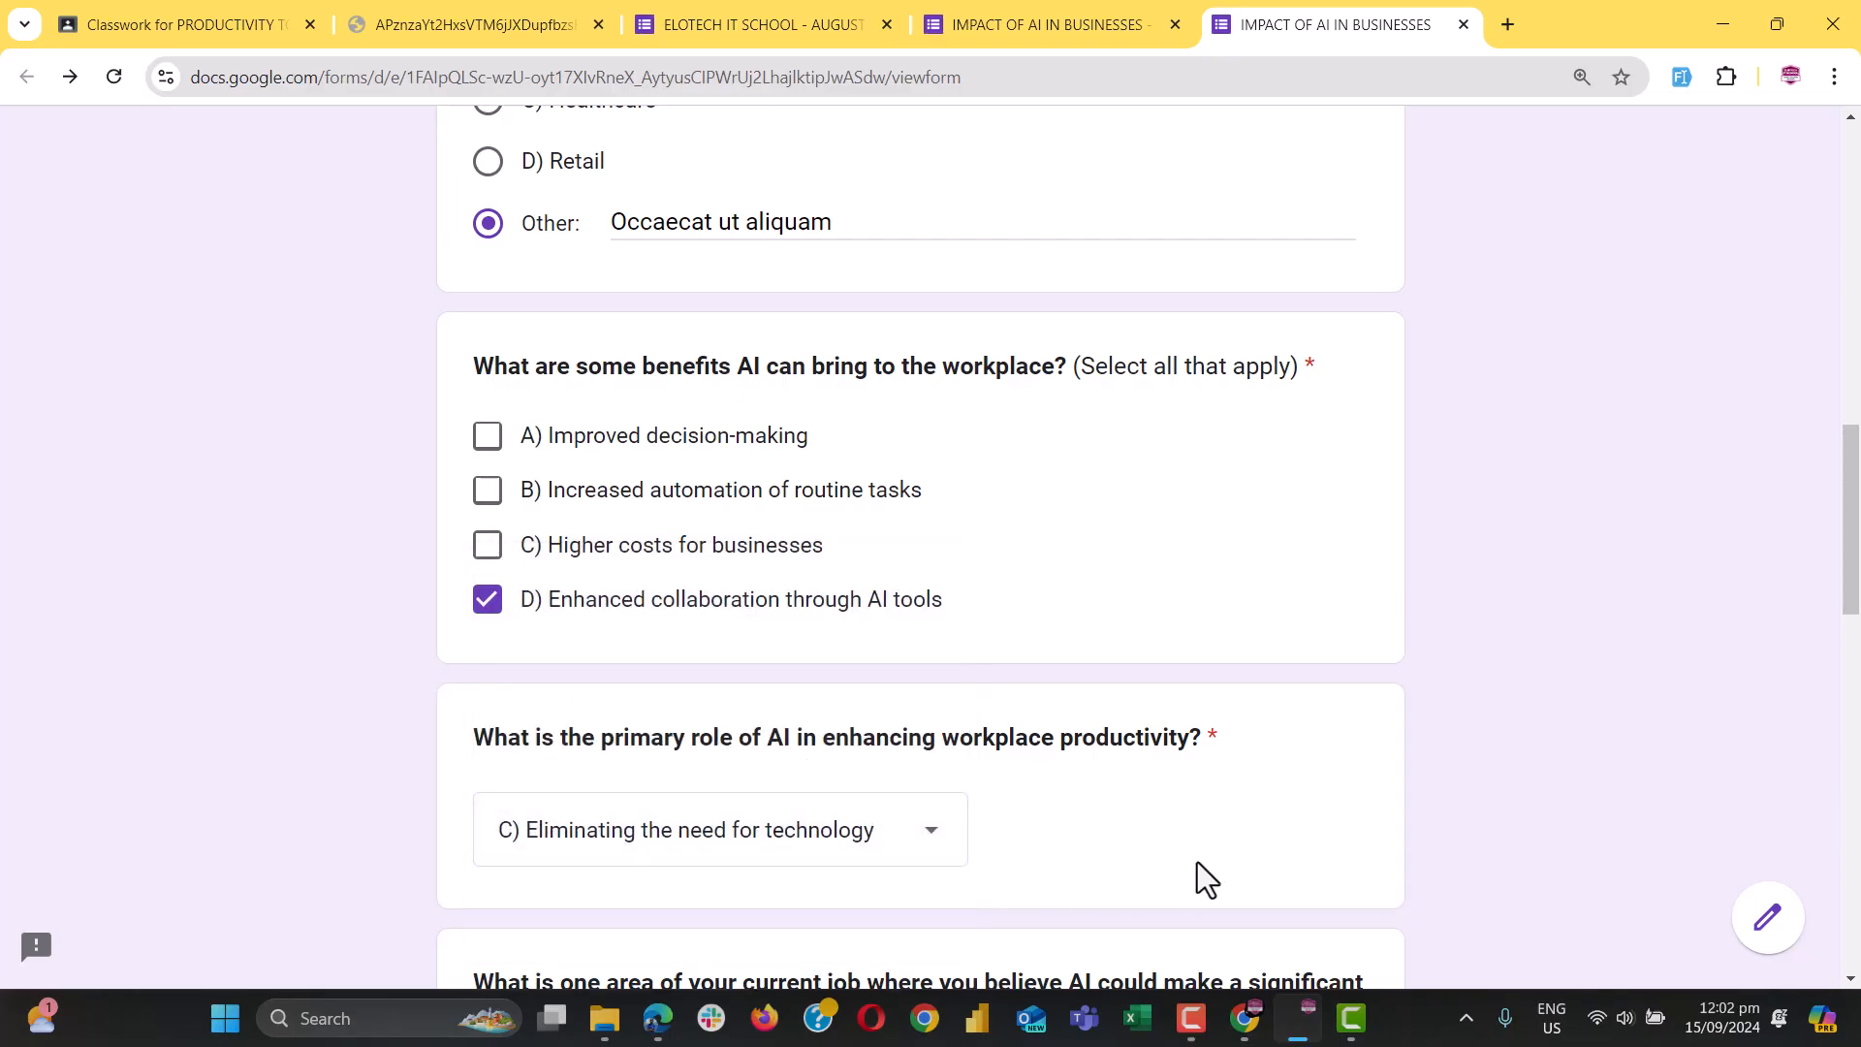
pyautogui.scroll(-15, 1197, 863)
pyautogui.click(504, 760)
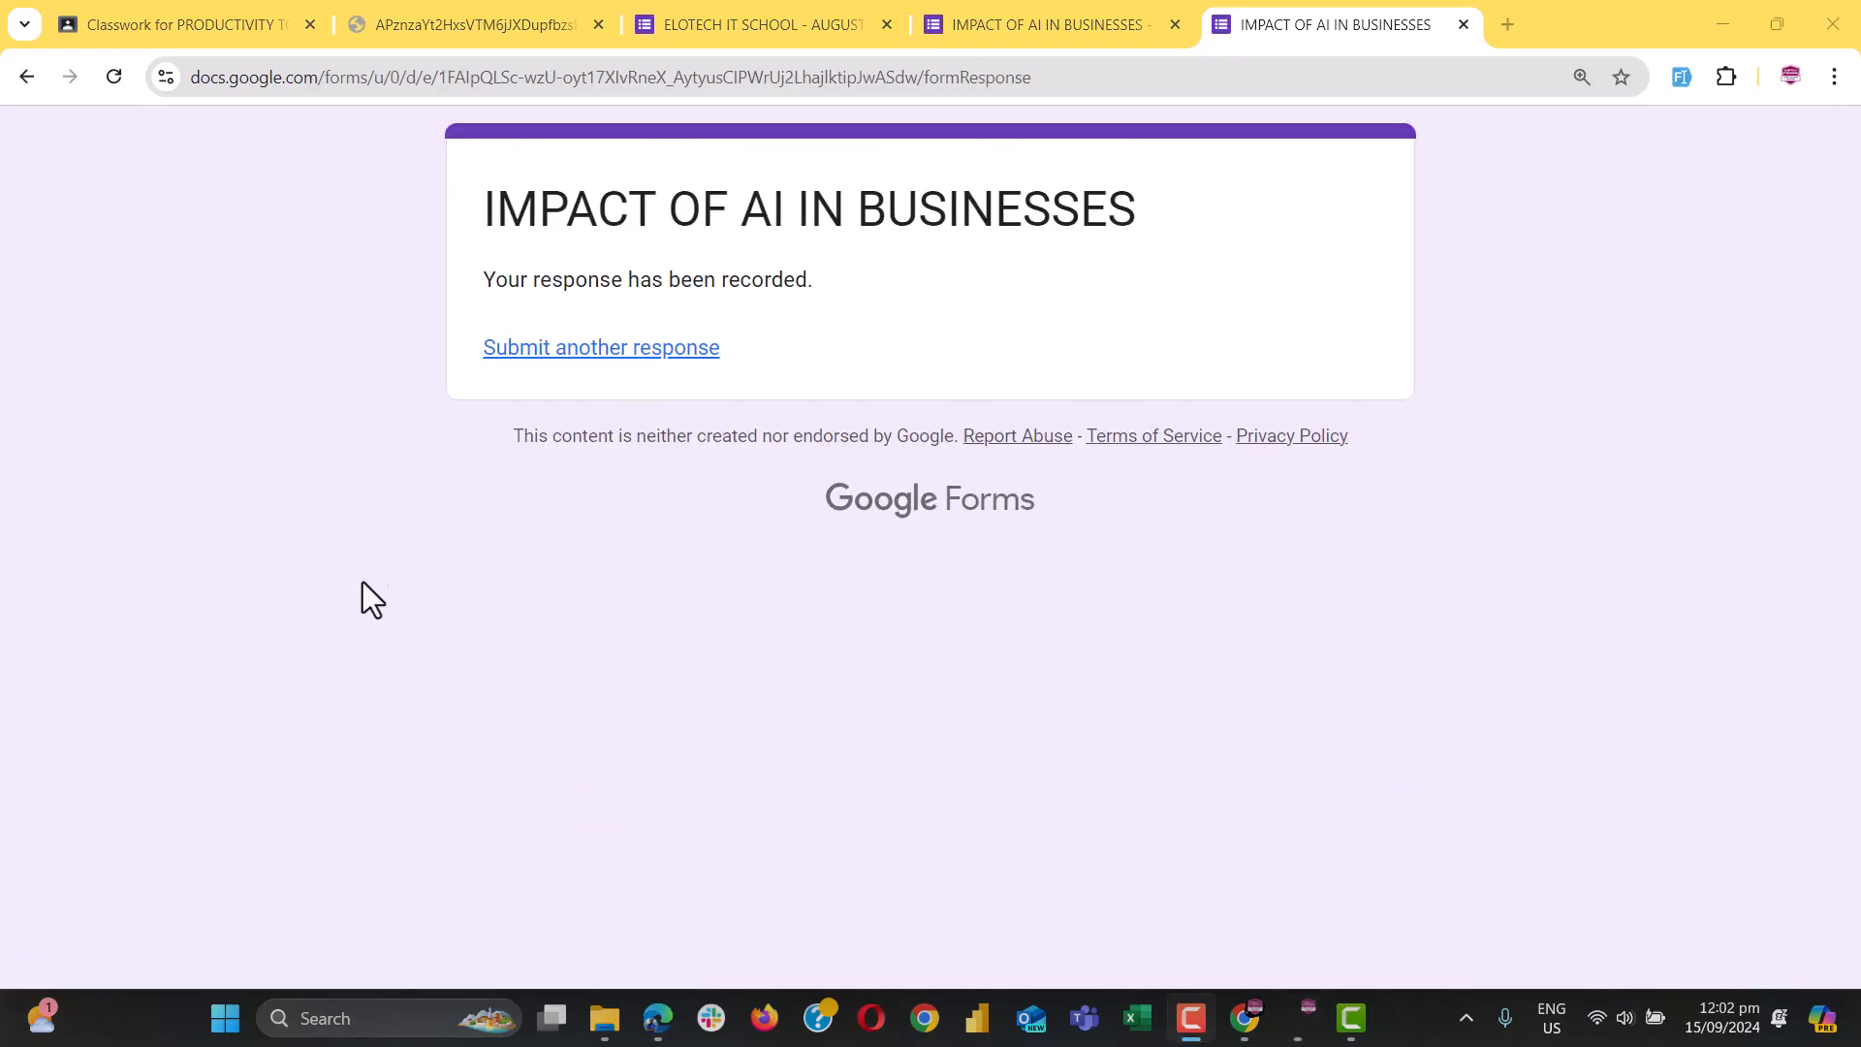
pyautogui.click(1014, 21)
pyautogui.click(960, 247)
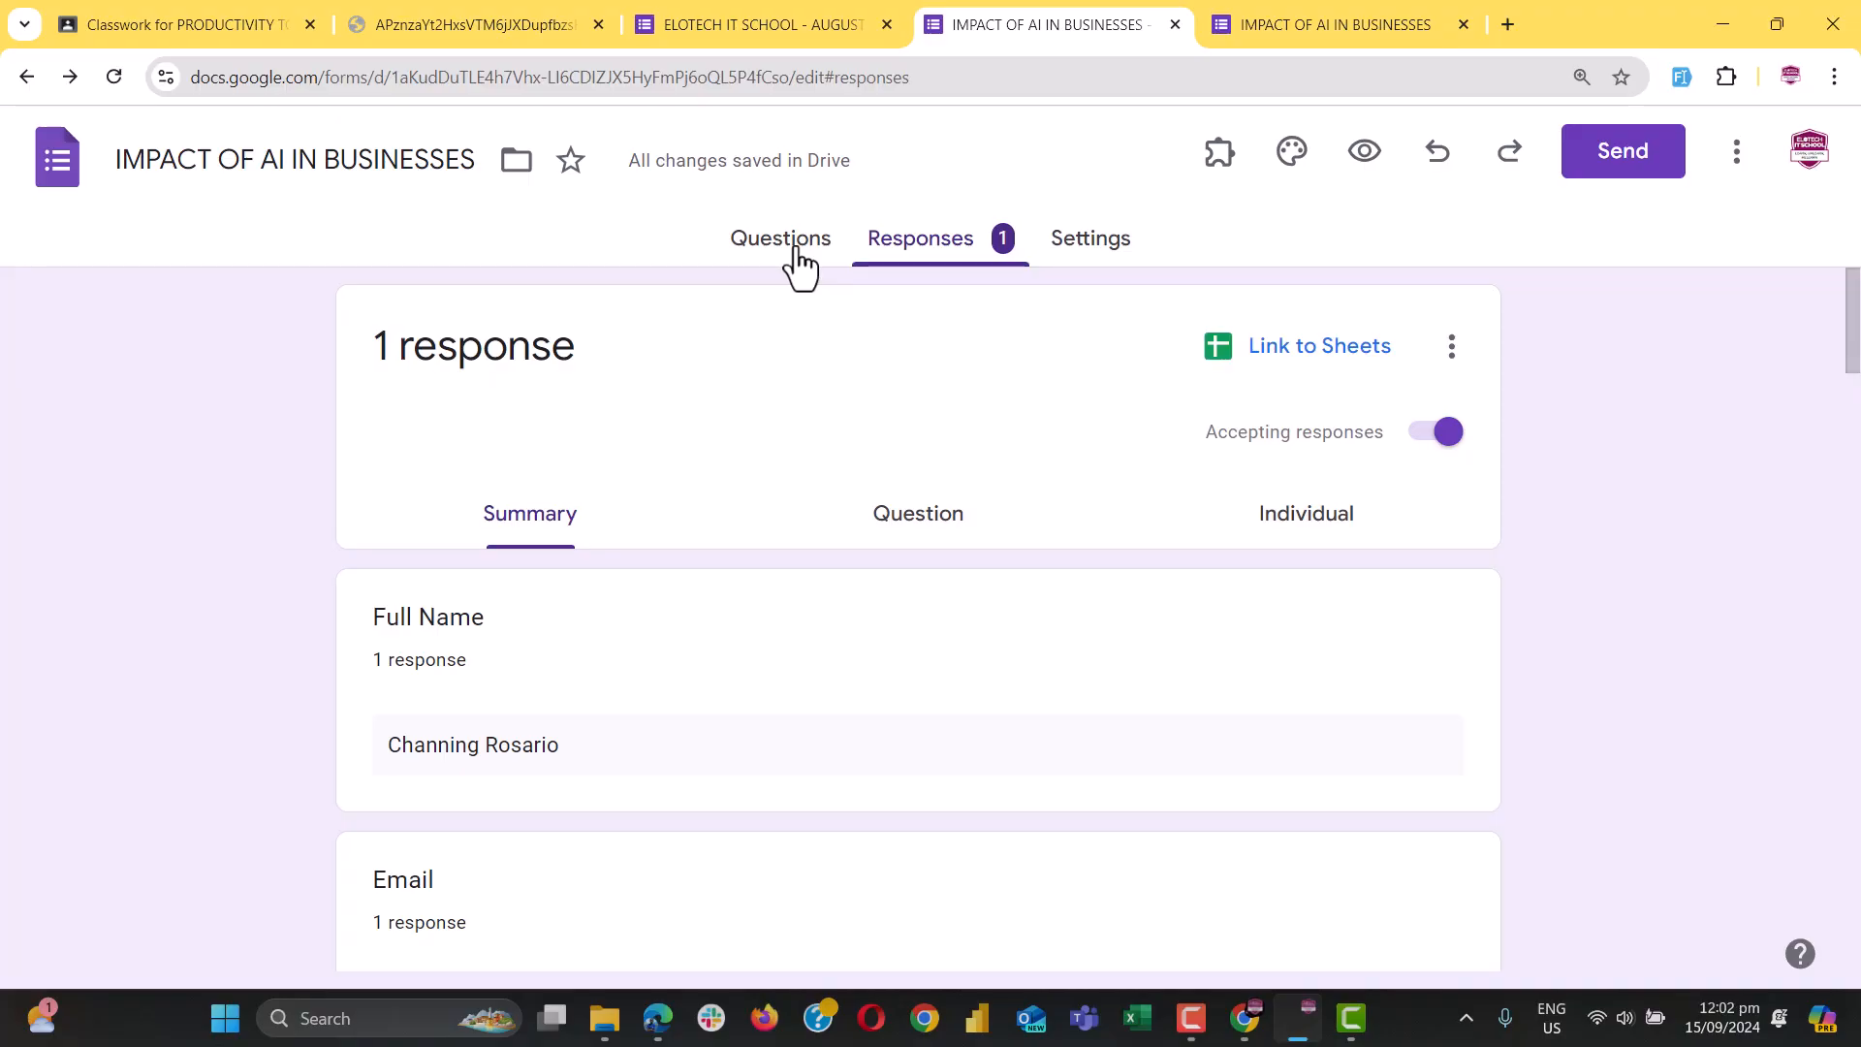
pyautogui.click(1293, 26)
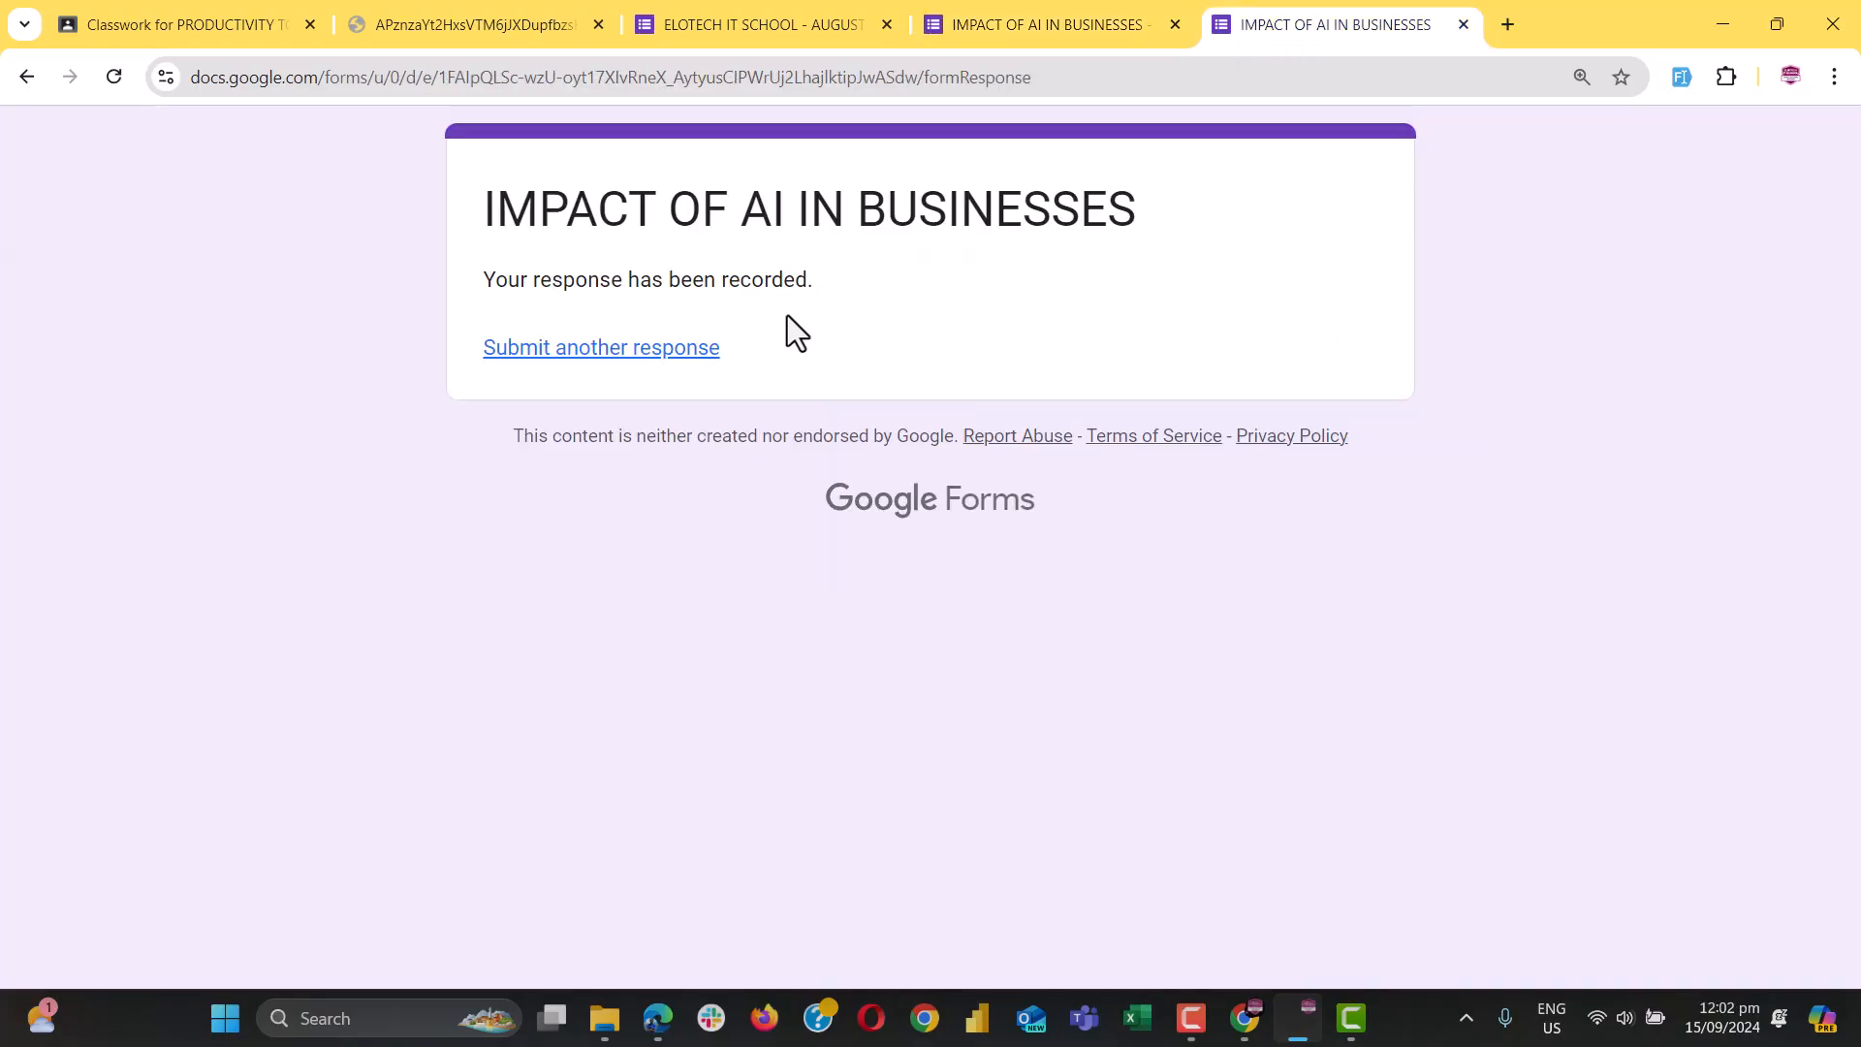
pyautogui.click(1084, 21)
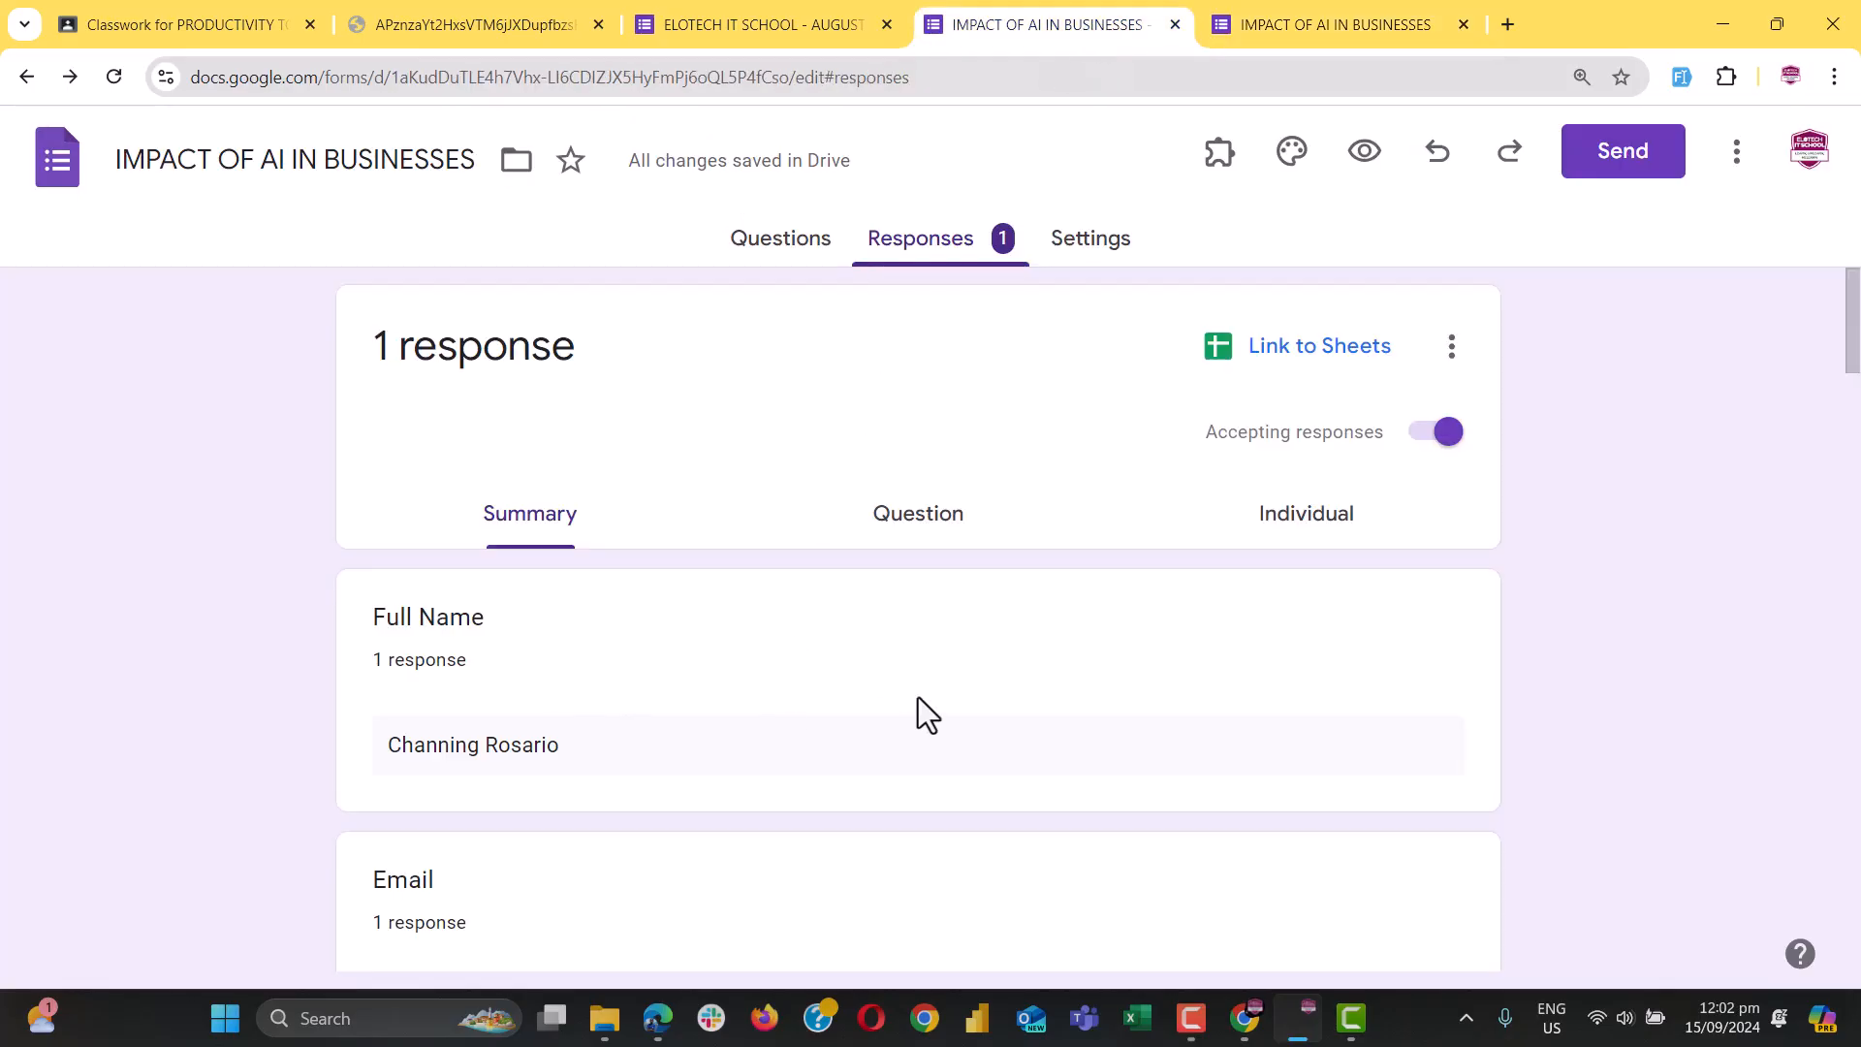
pyautogui.scroll(-6, 930, 702)
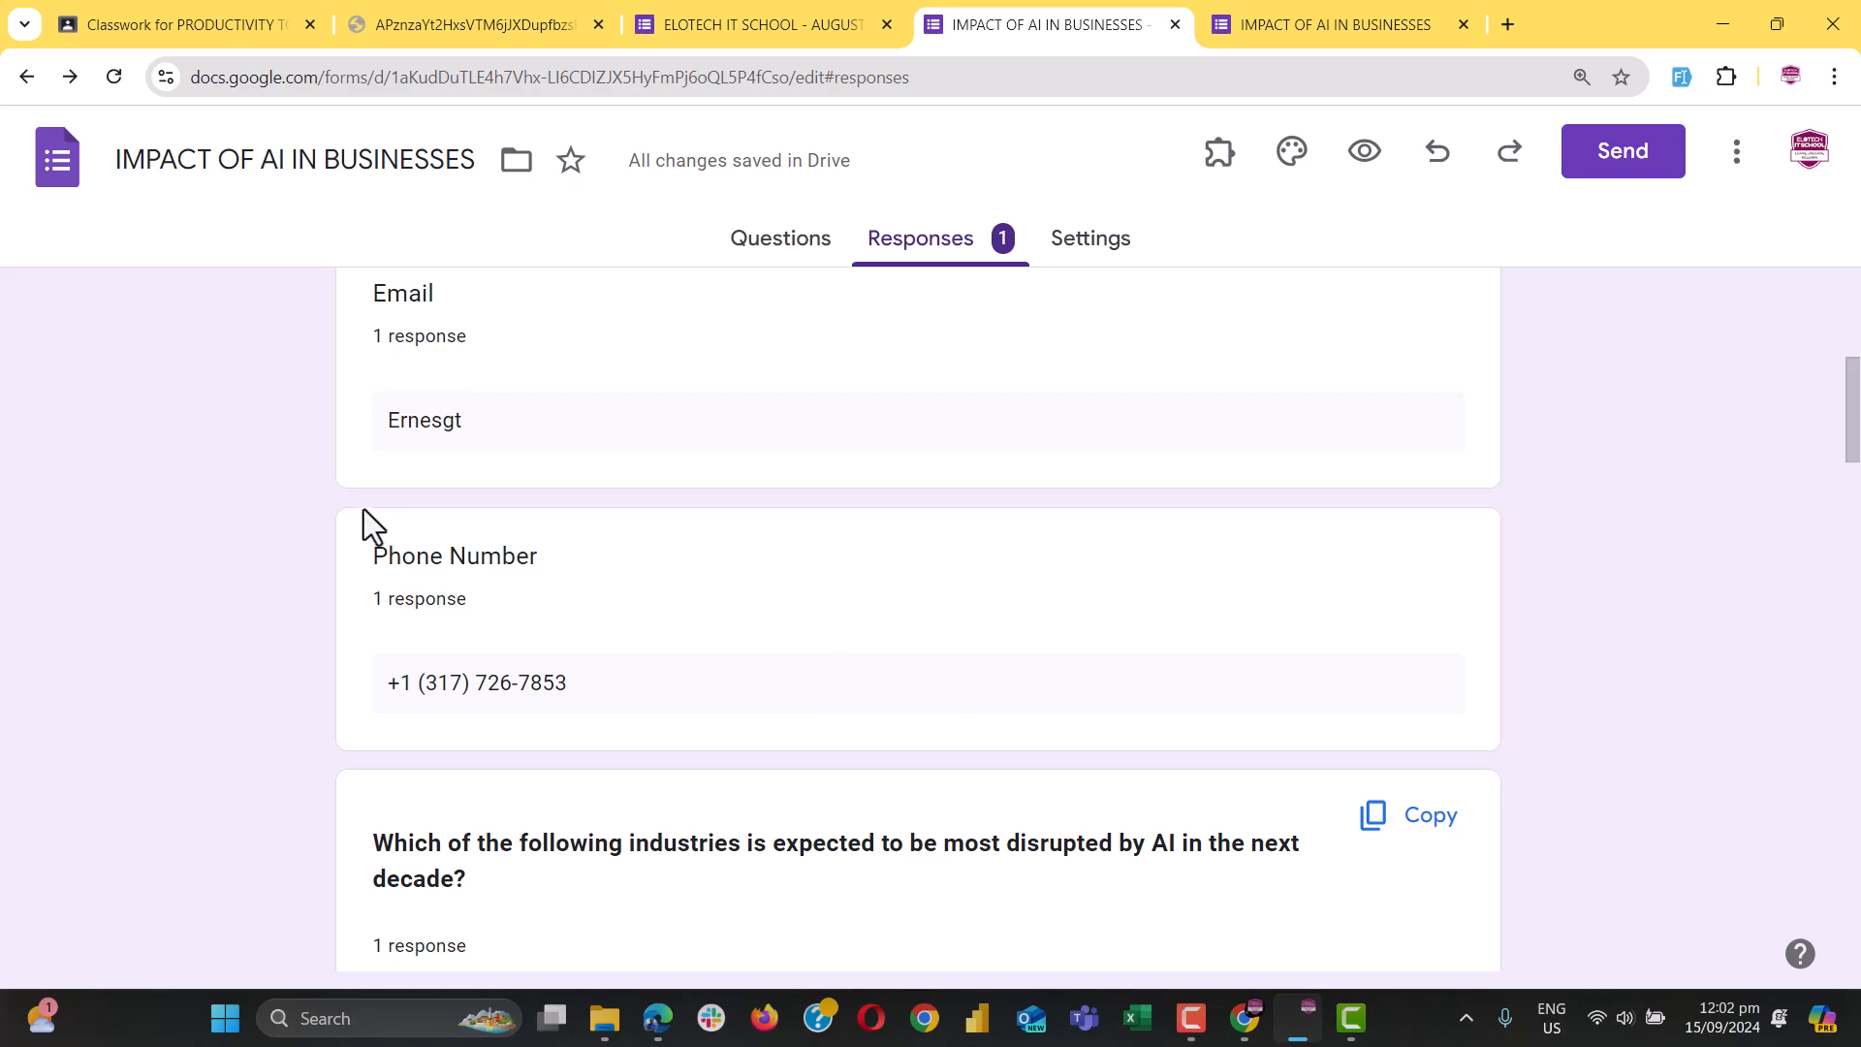
pyautogui.doubleClick(417, 419)
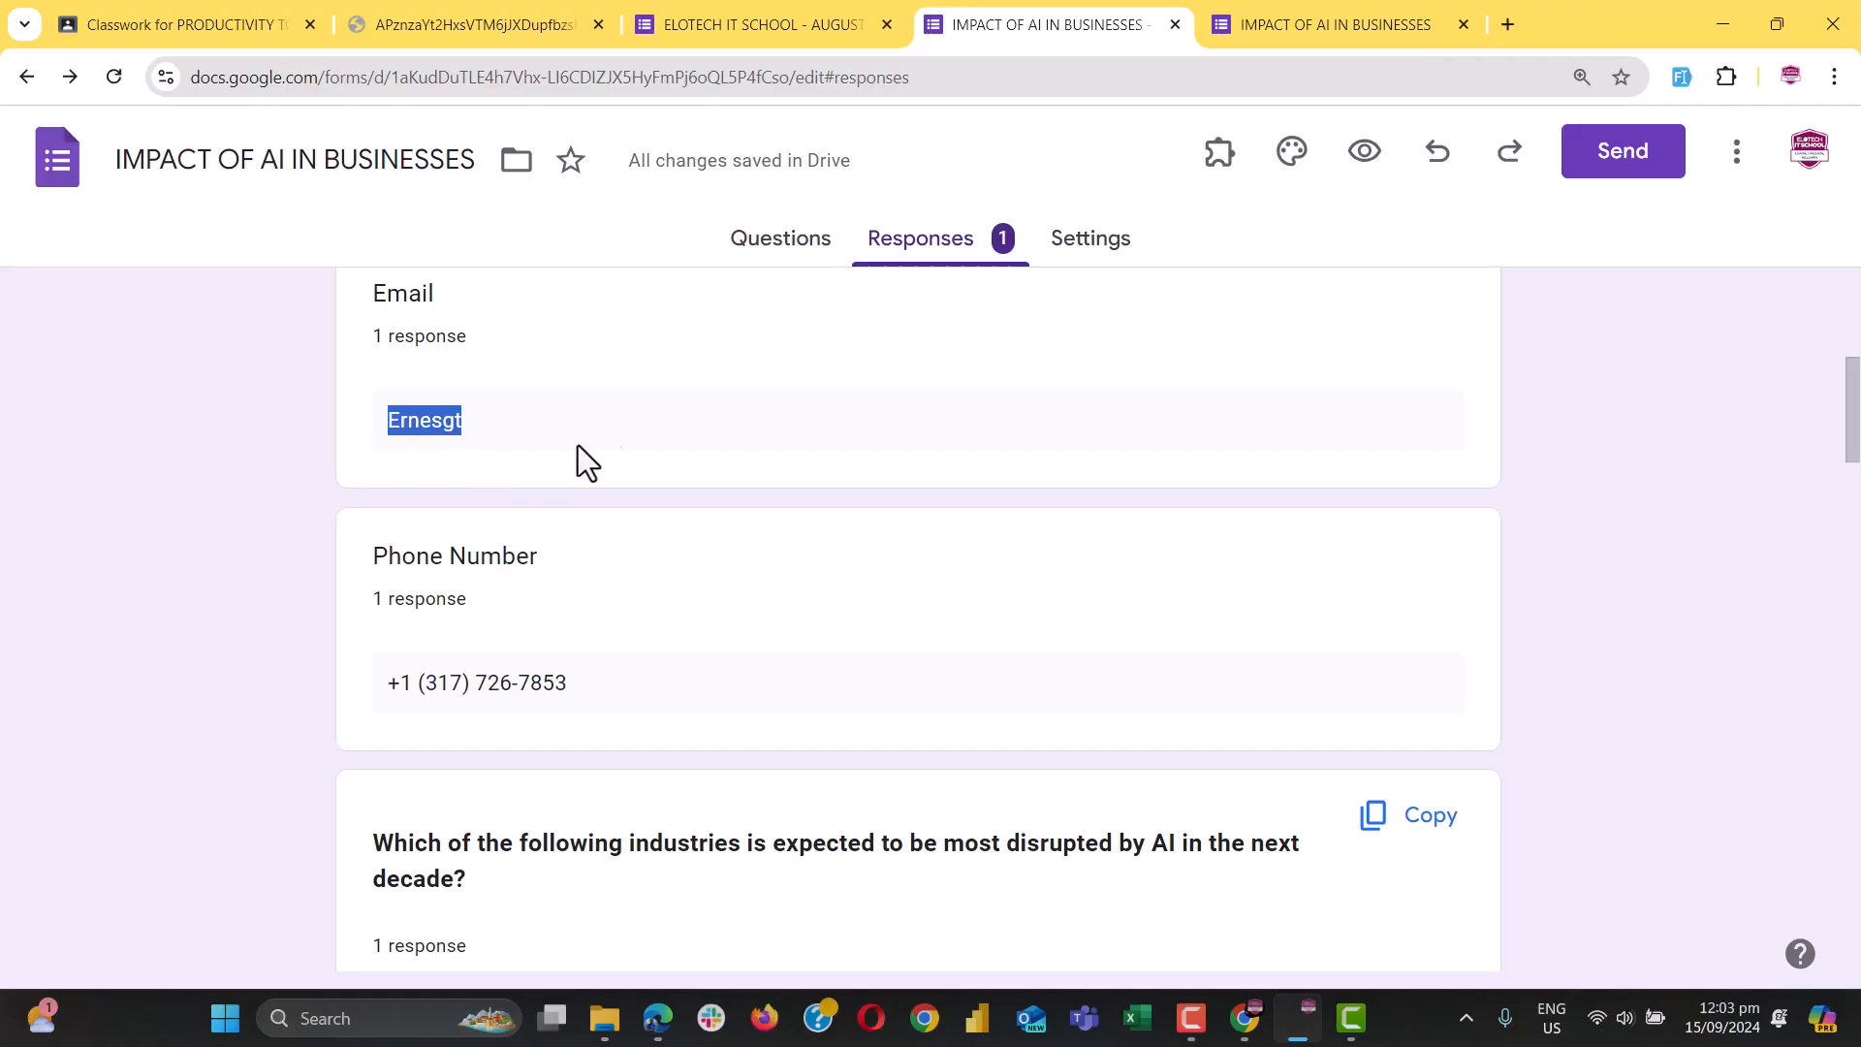
# Return to the questions and turn on response validation for the Email question
pyautogui.click(771, 250)
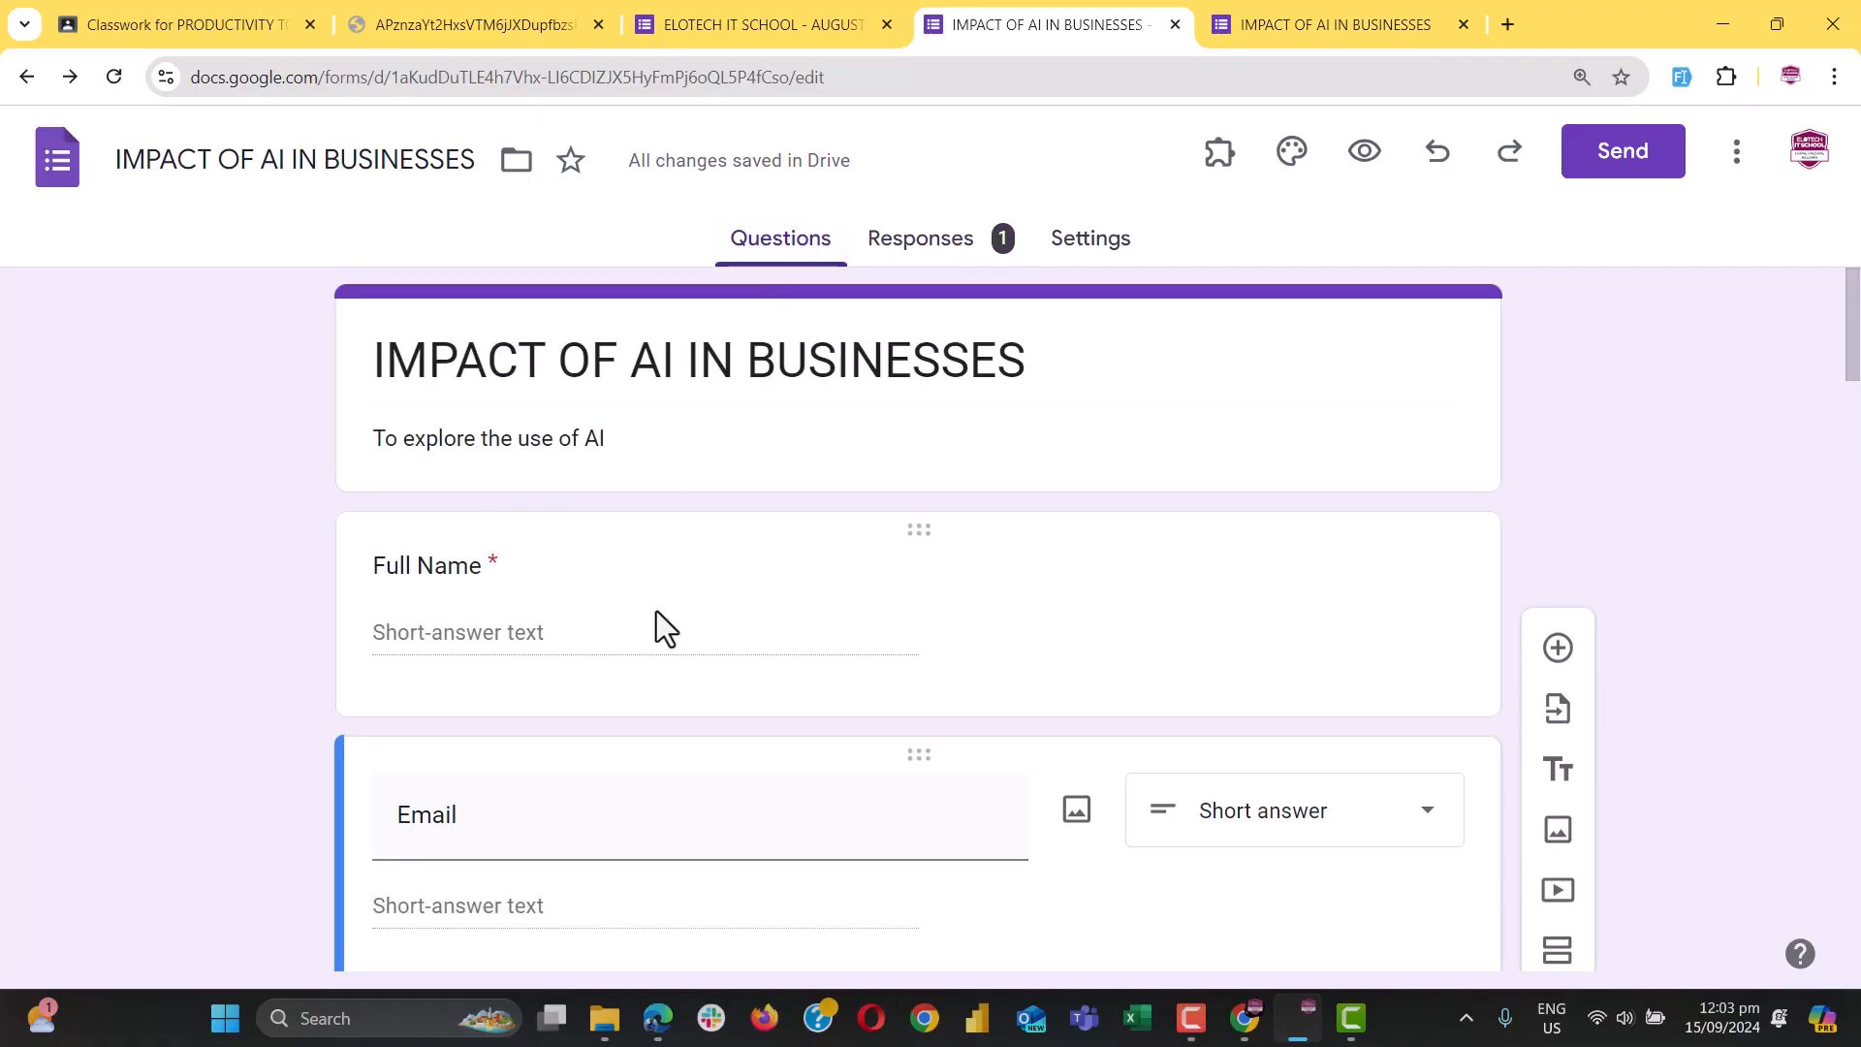
pyautogui.scroll(-3, 572, 599)
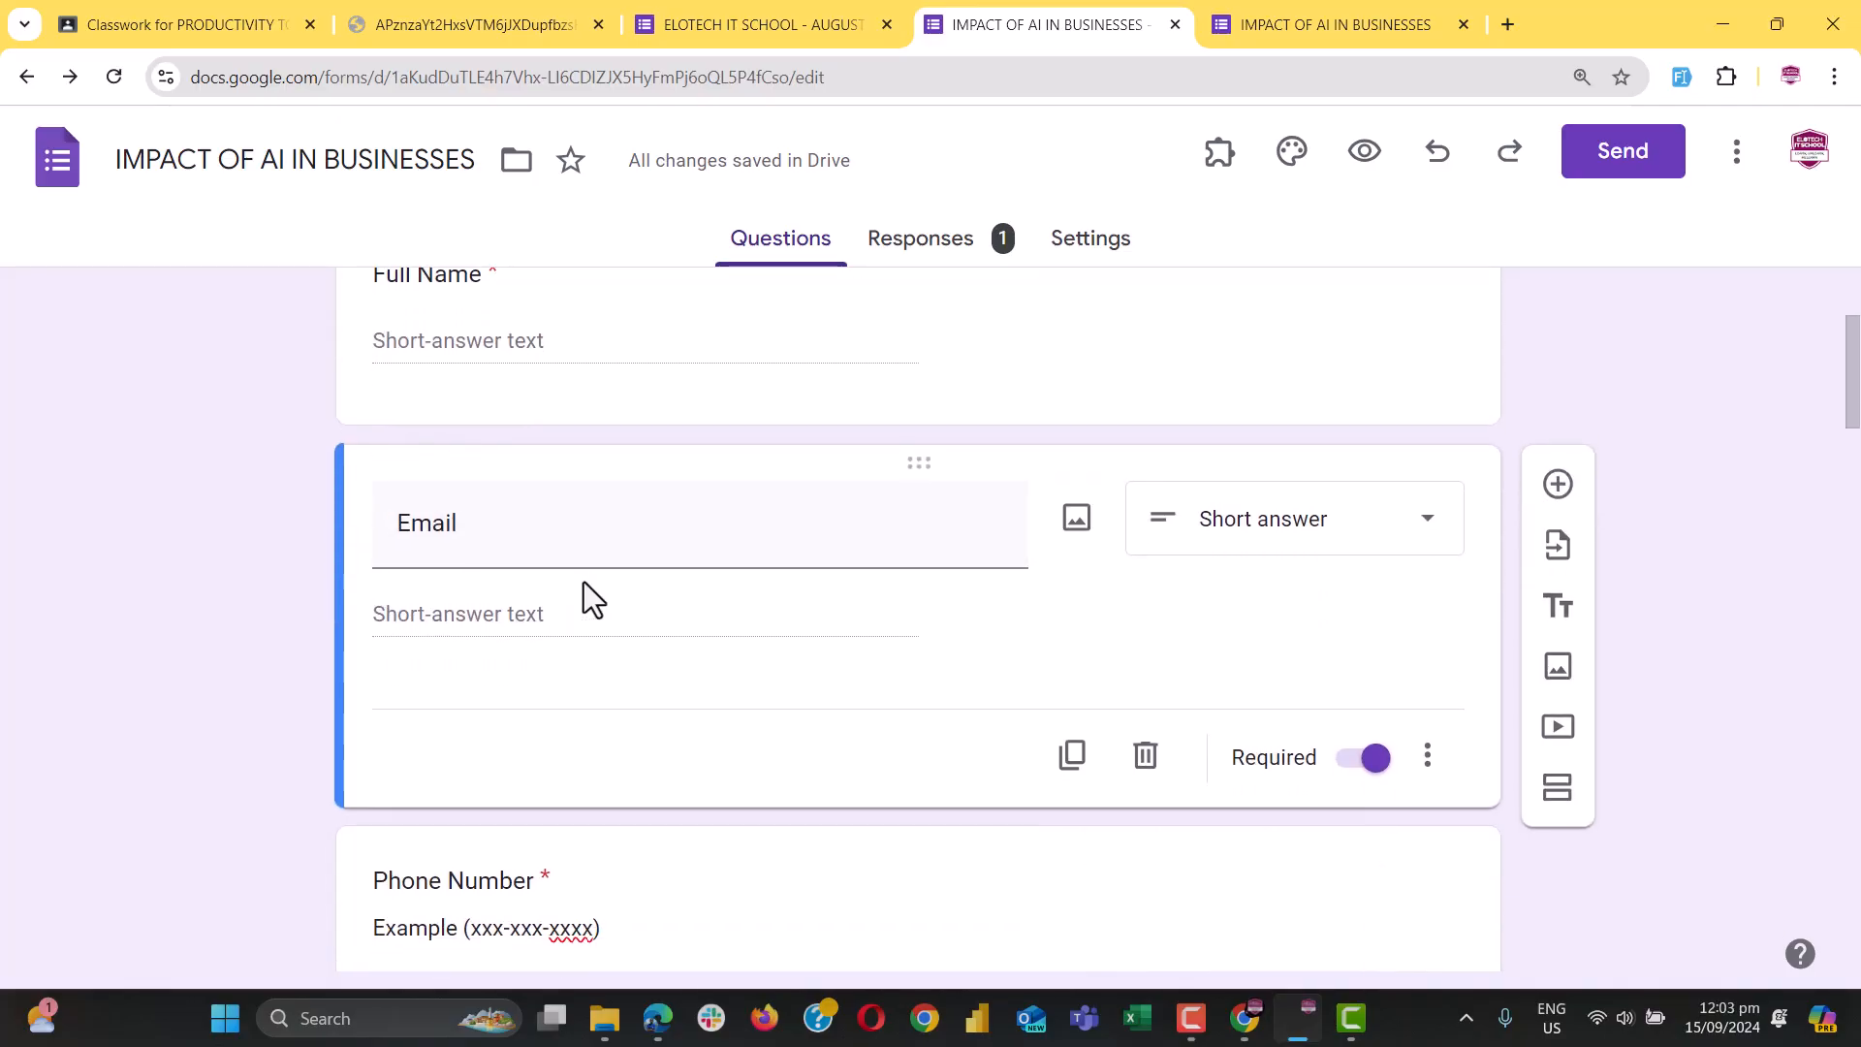
pyautogui.click(1432, 766)
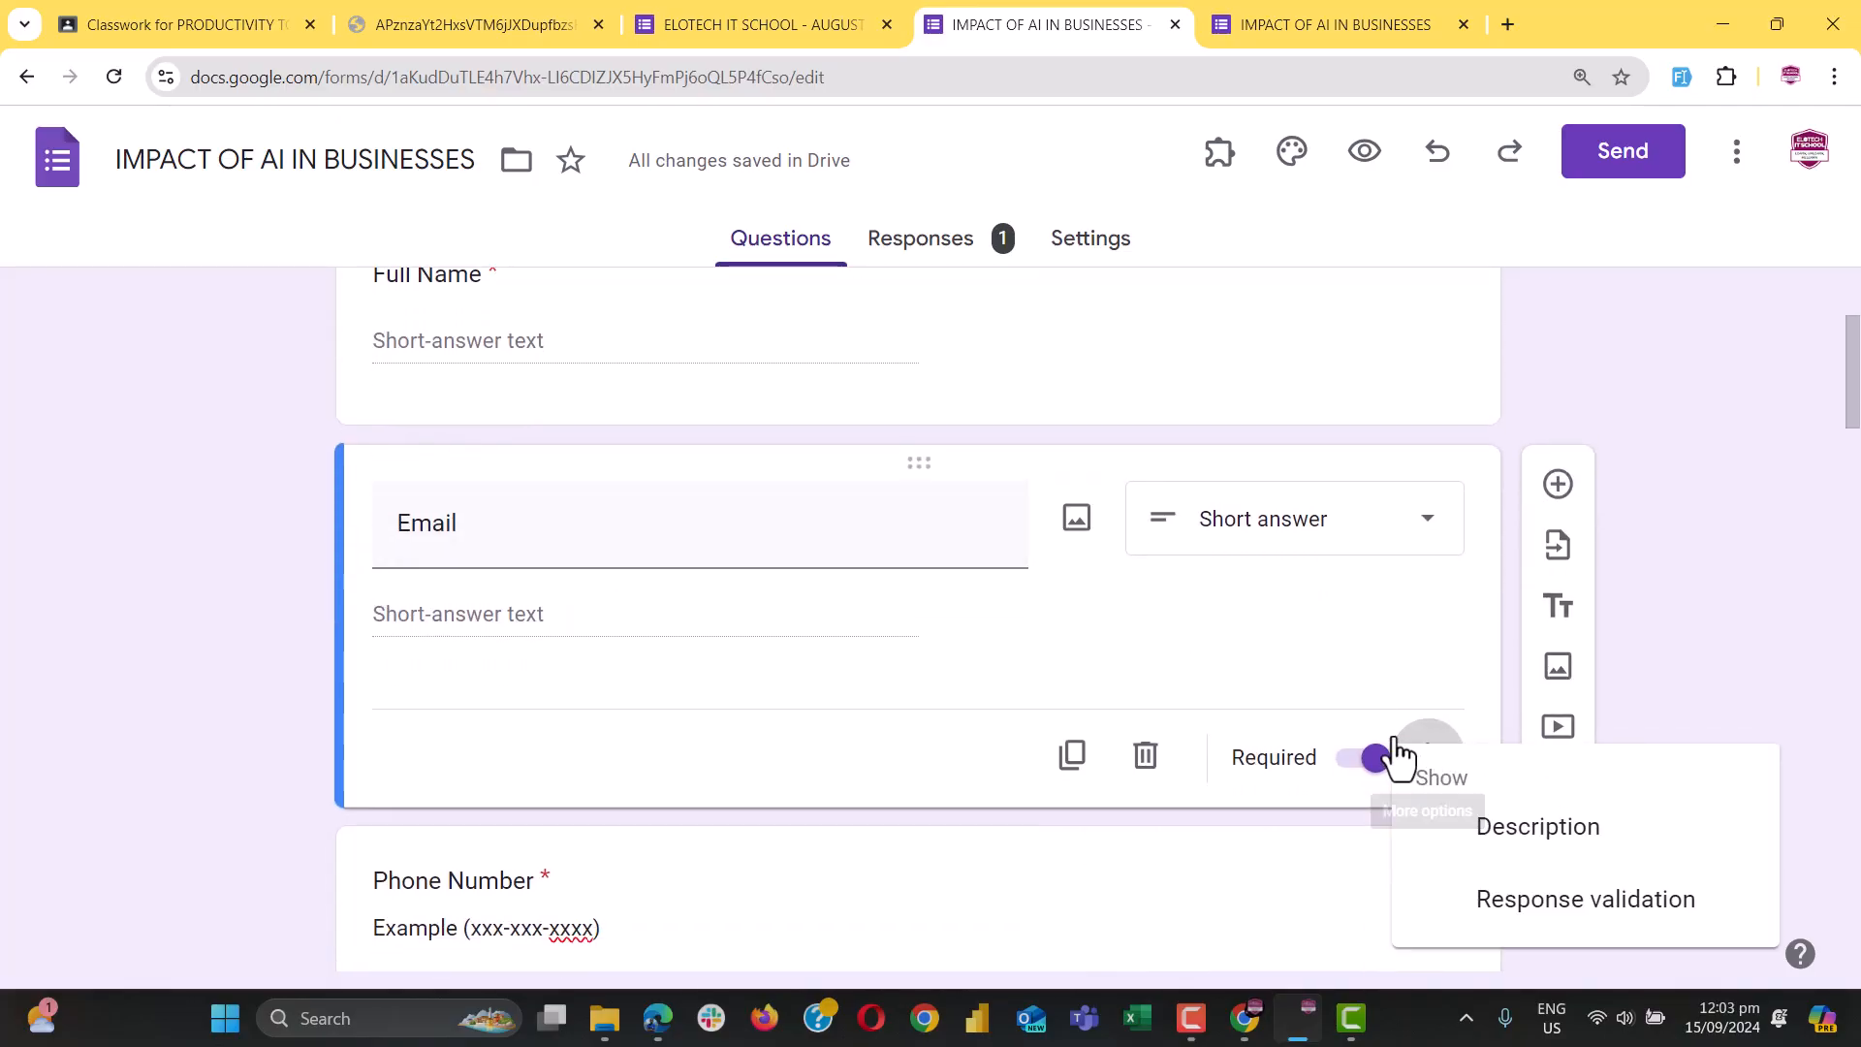
pyautogui.click(1570, 911)
pyautogui.rightClick(1570, 914)
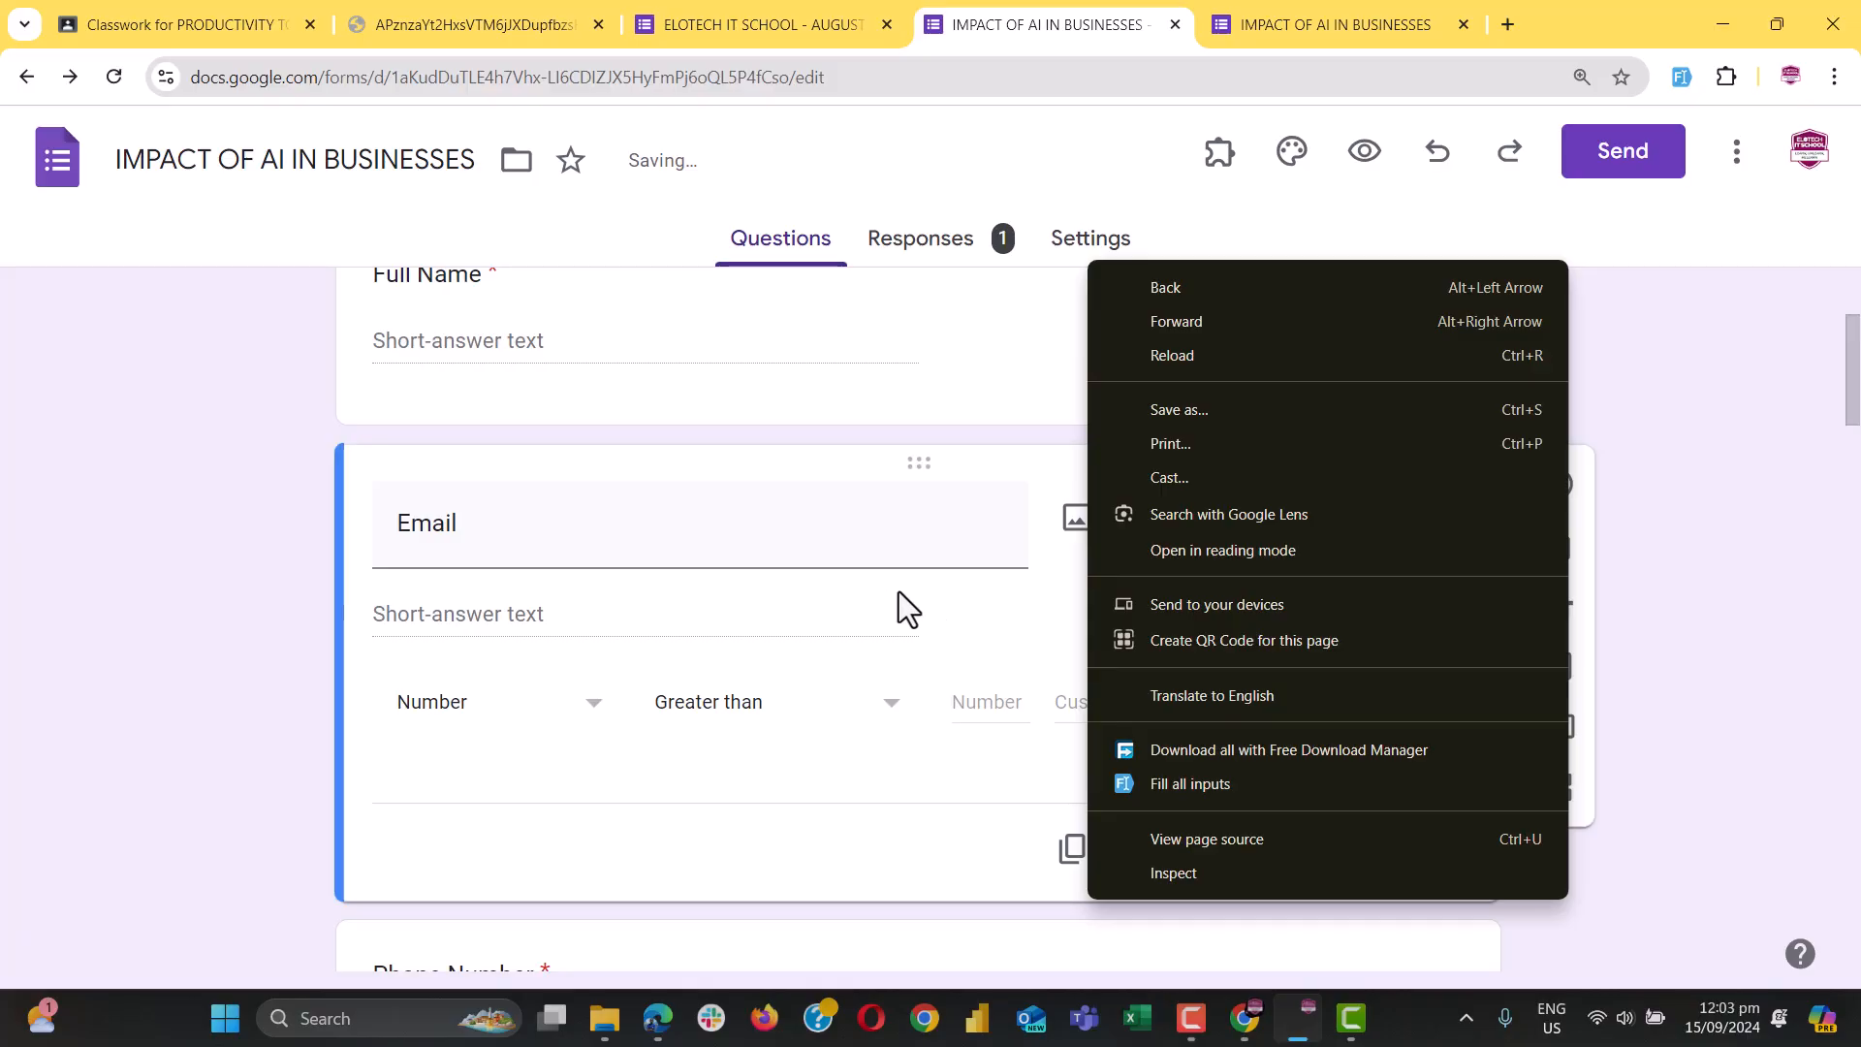
pyautogui.click(969, 494)
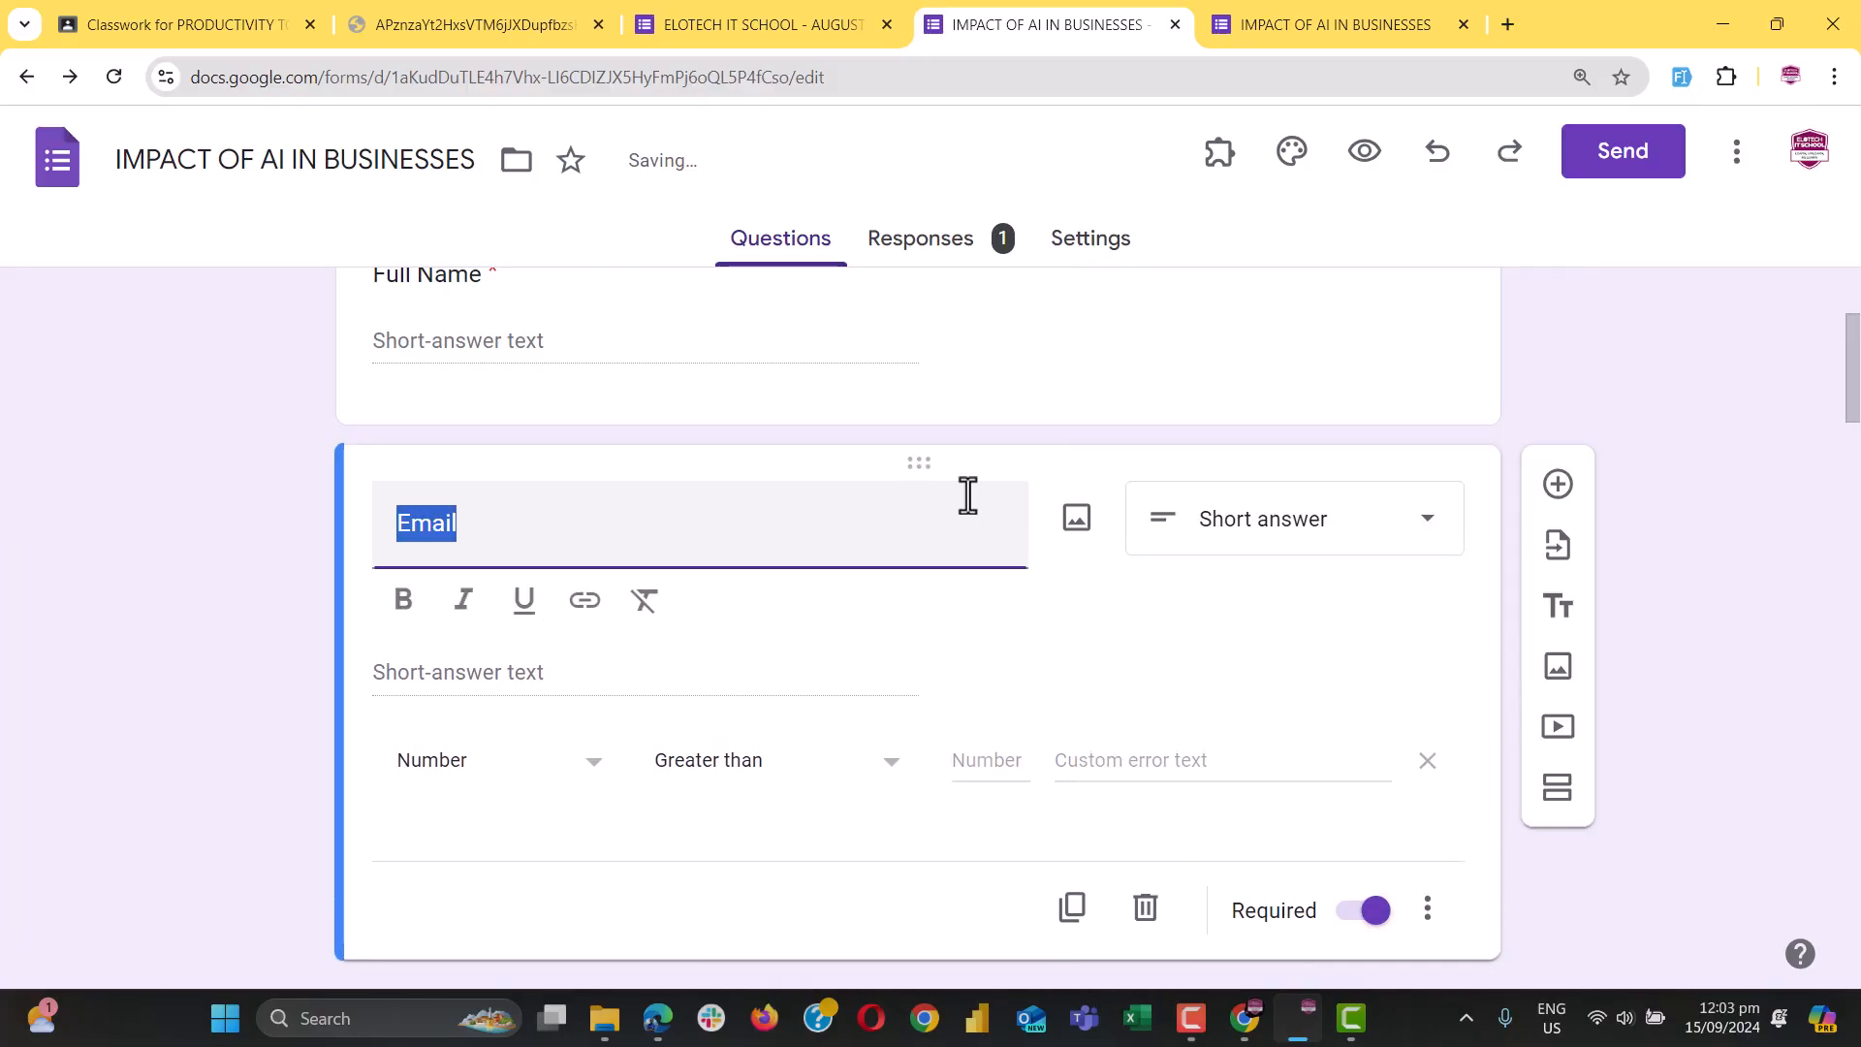
pyautogui.click(308, 654)
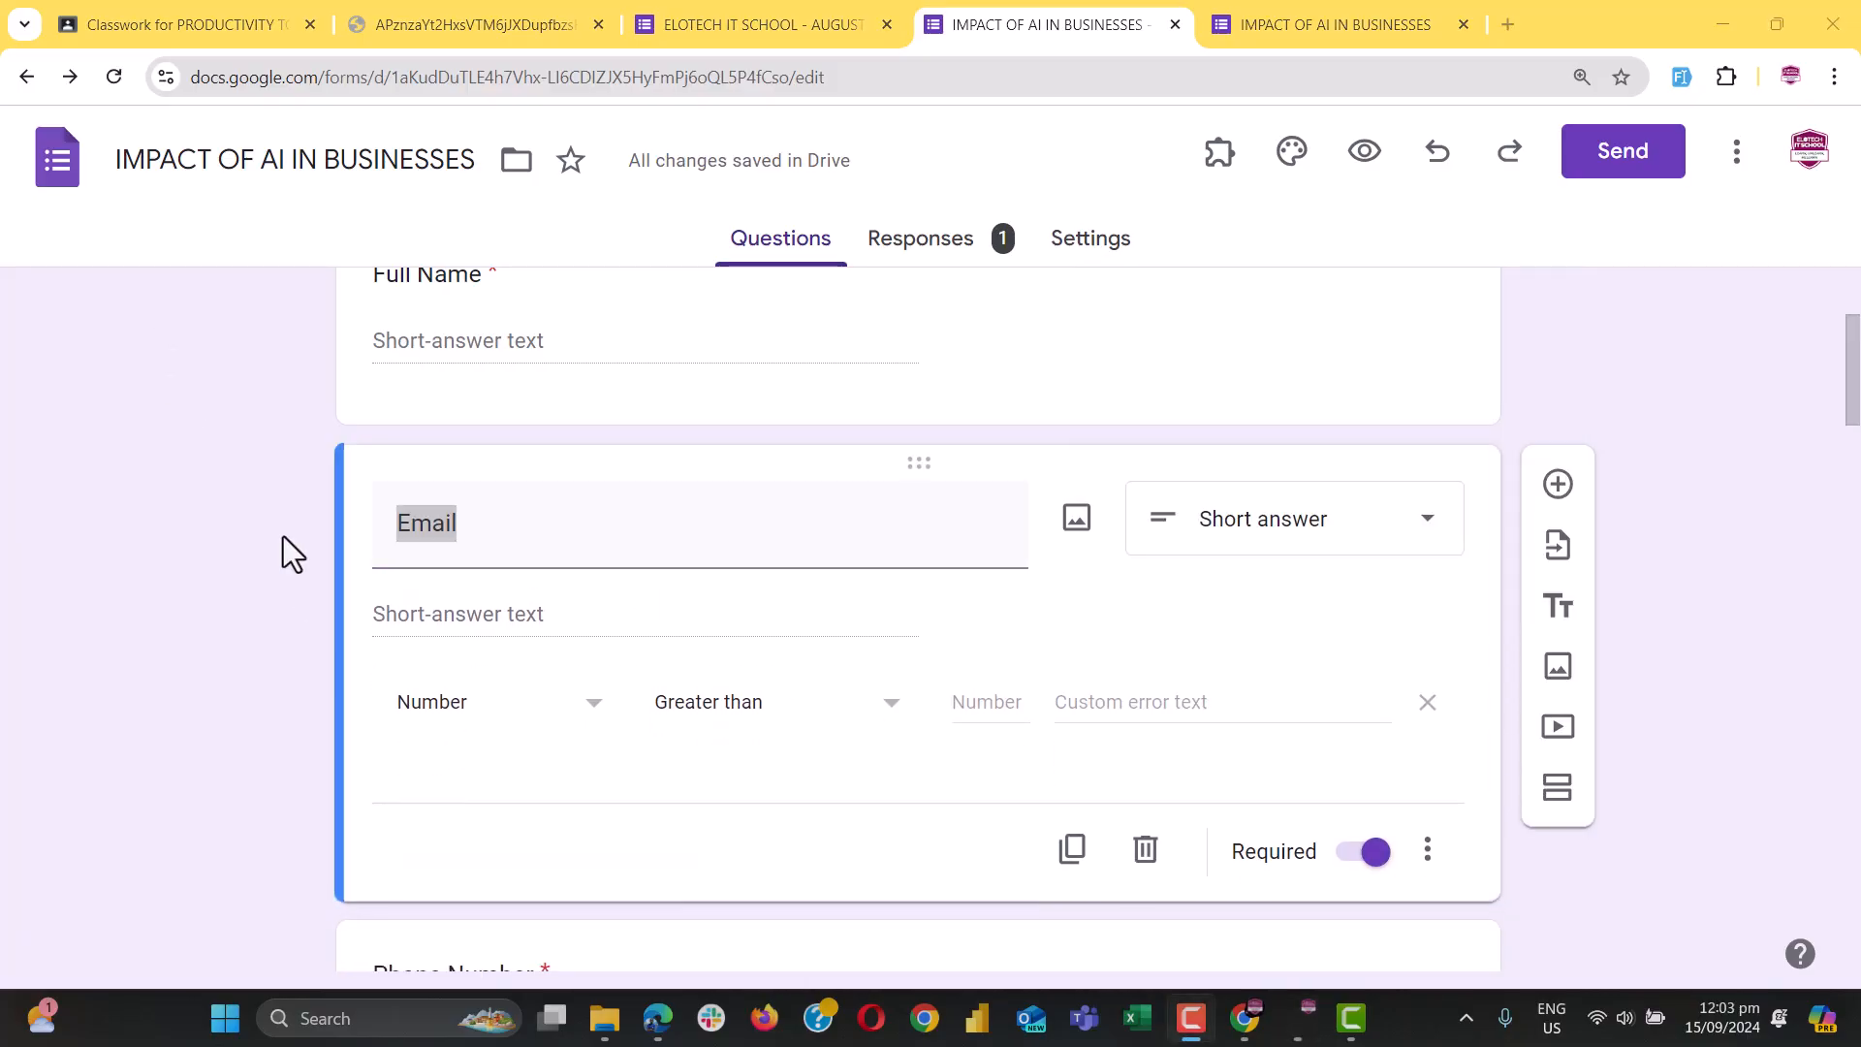
pyautogui.scroll(1, 498, 727)
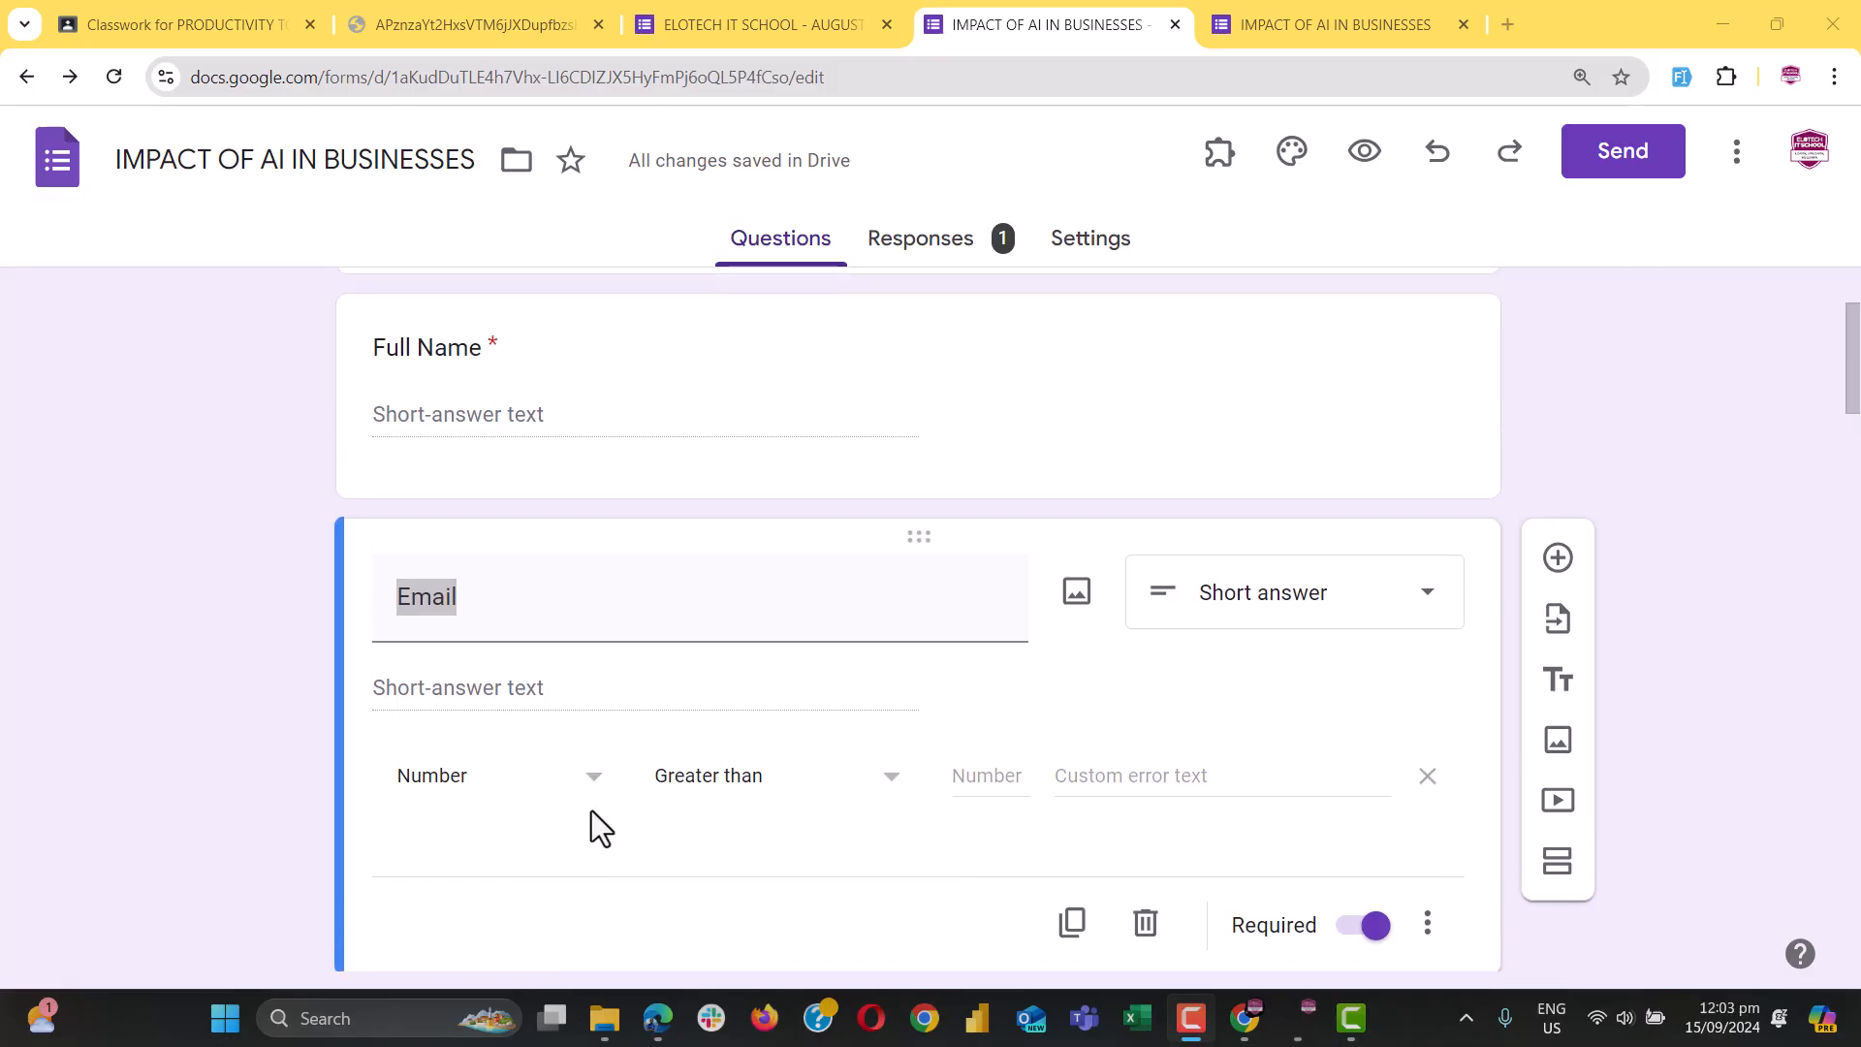
pyautogui.click(484, 780)
# Set the Email validation type to Text with the Contains condition
pyautogui.click(478, 843)
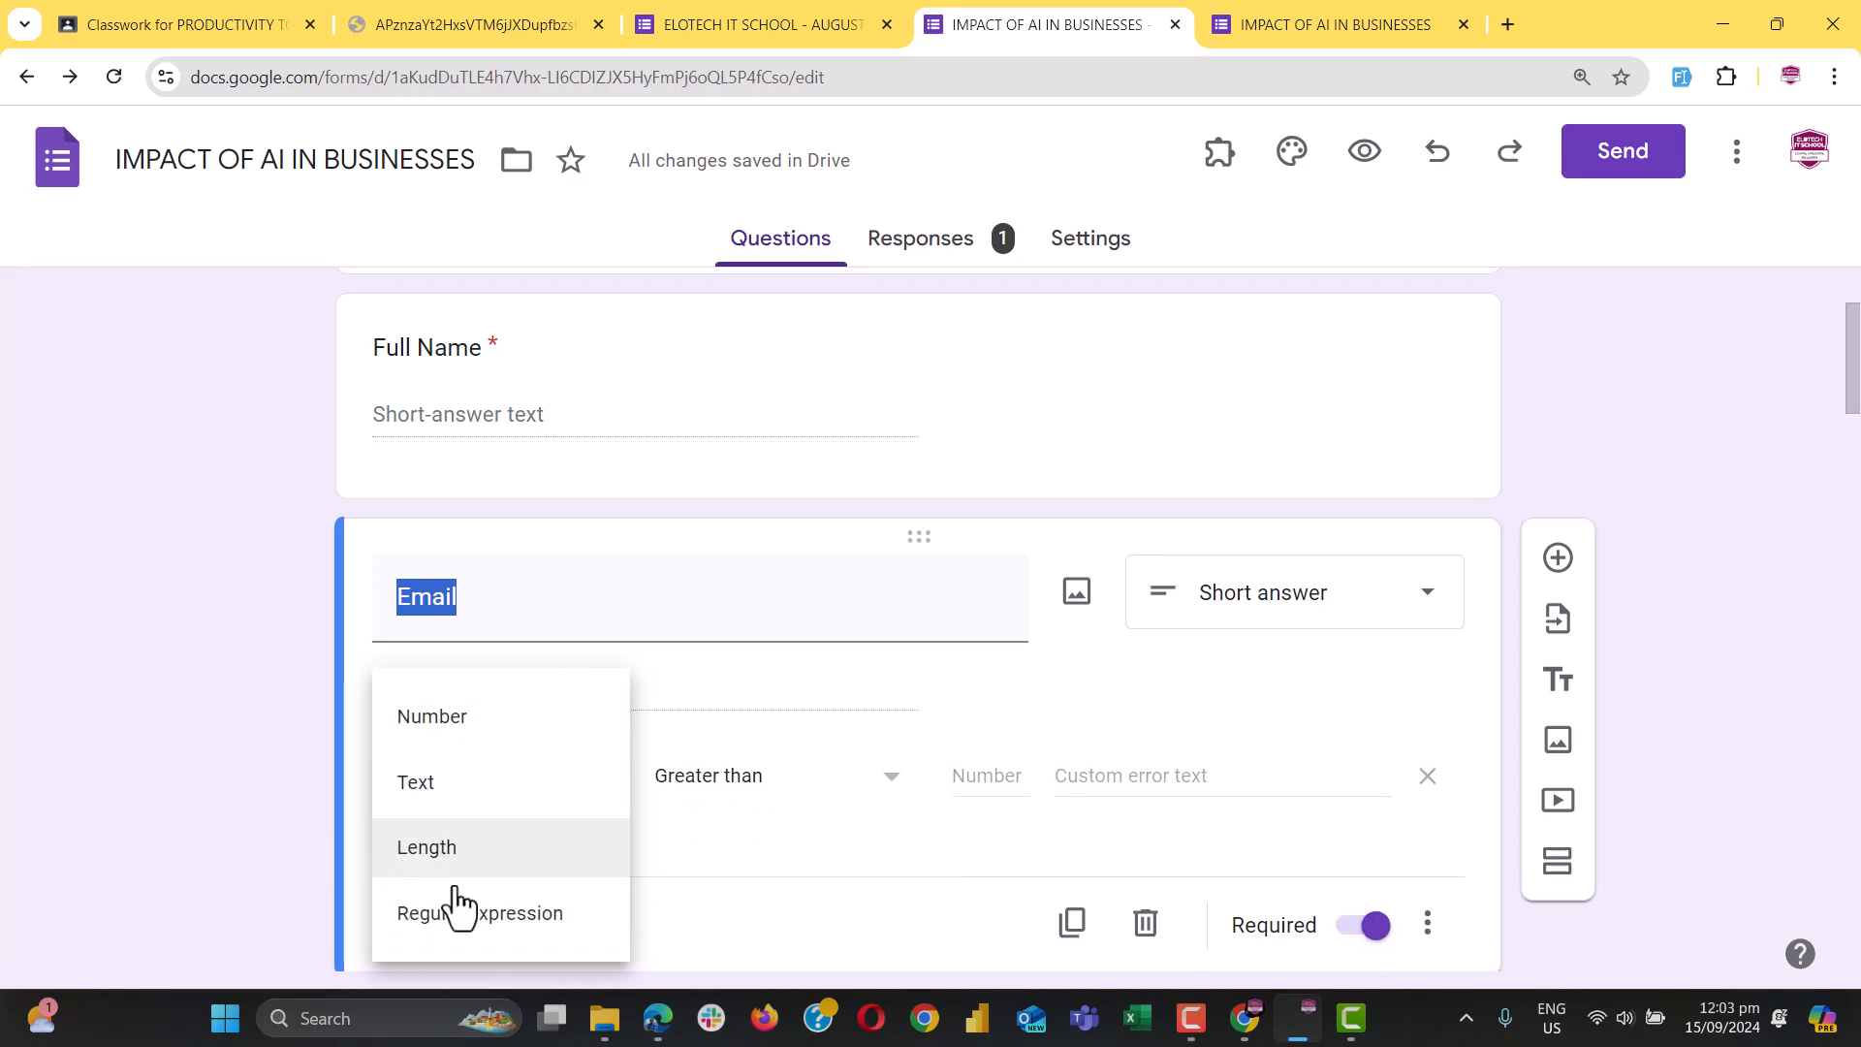
pyautogui.click(427, 783)
pyautogui.click(793, 790)
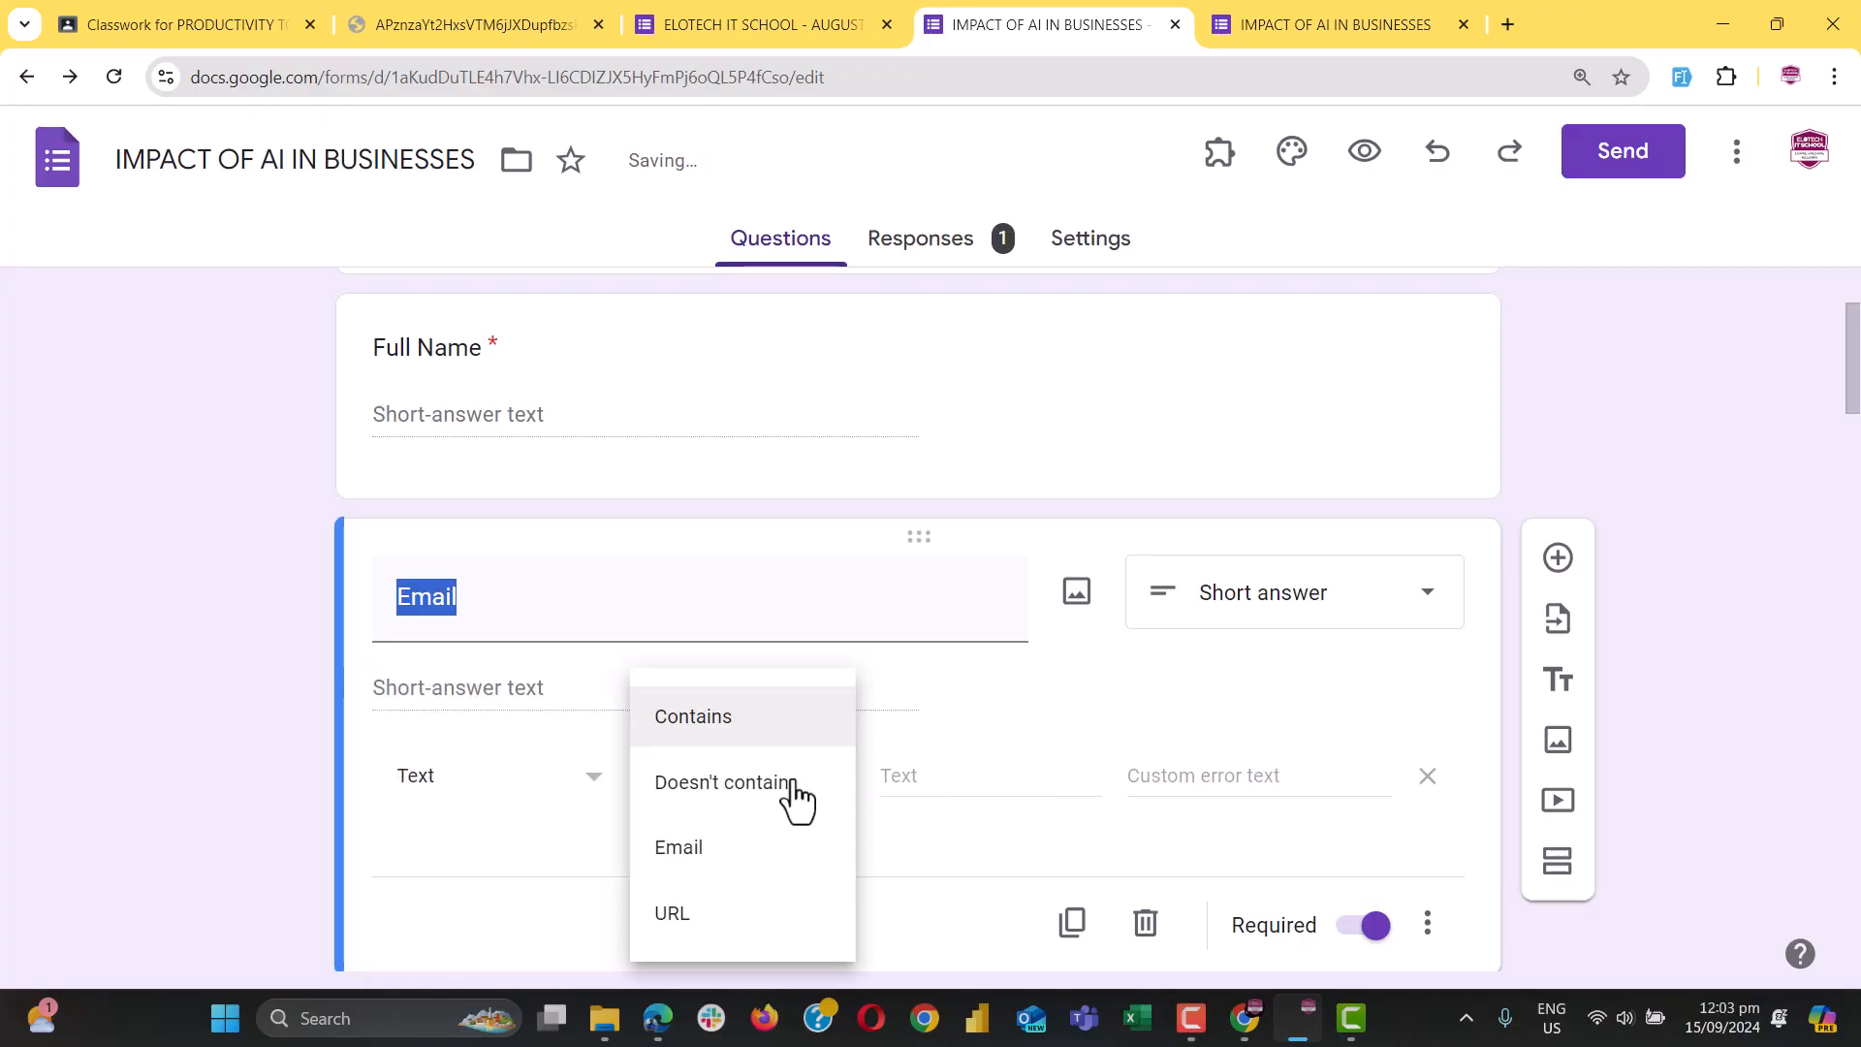
pyautogui.click(456, 787)
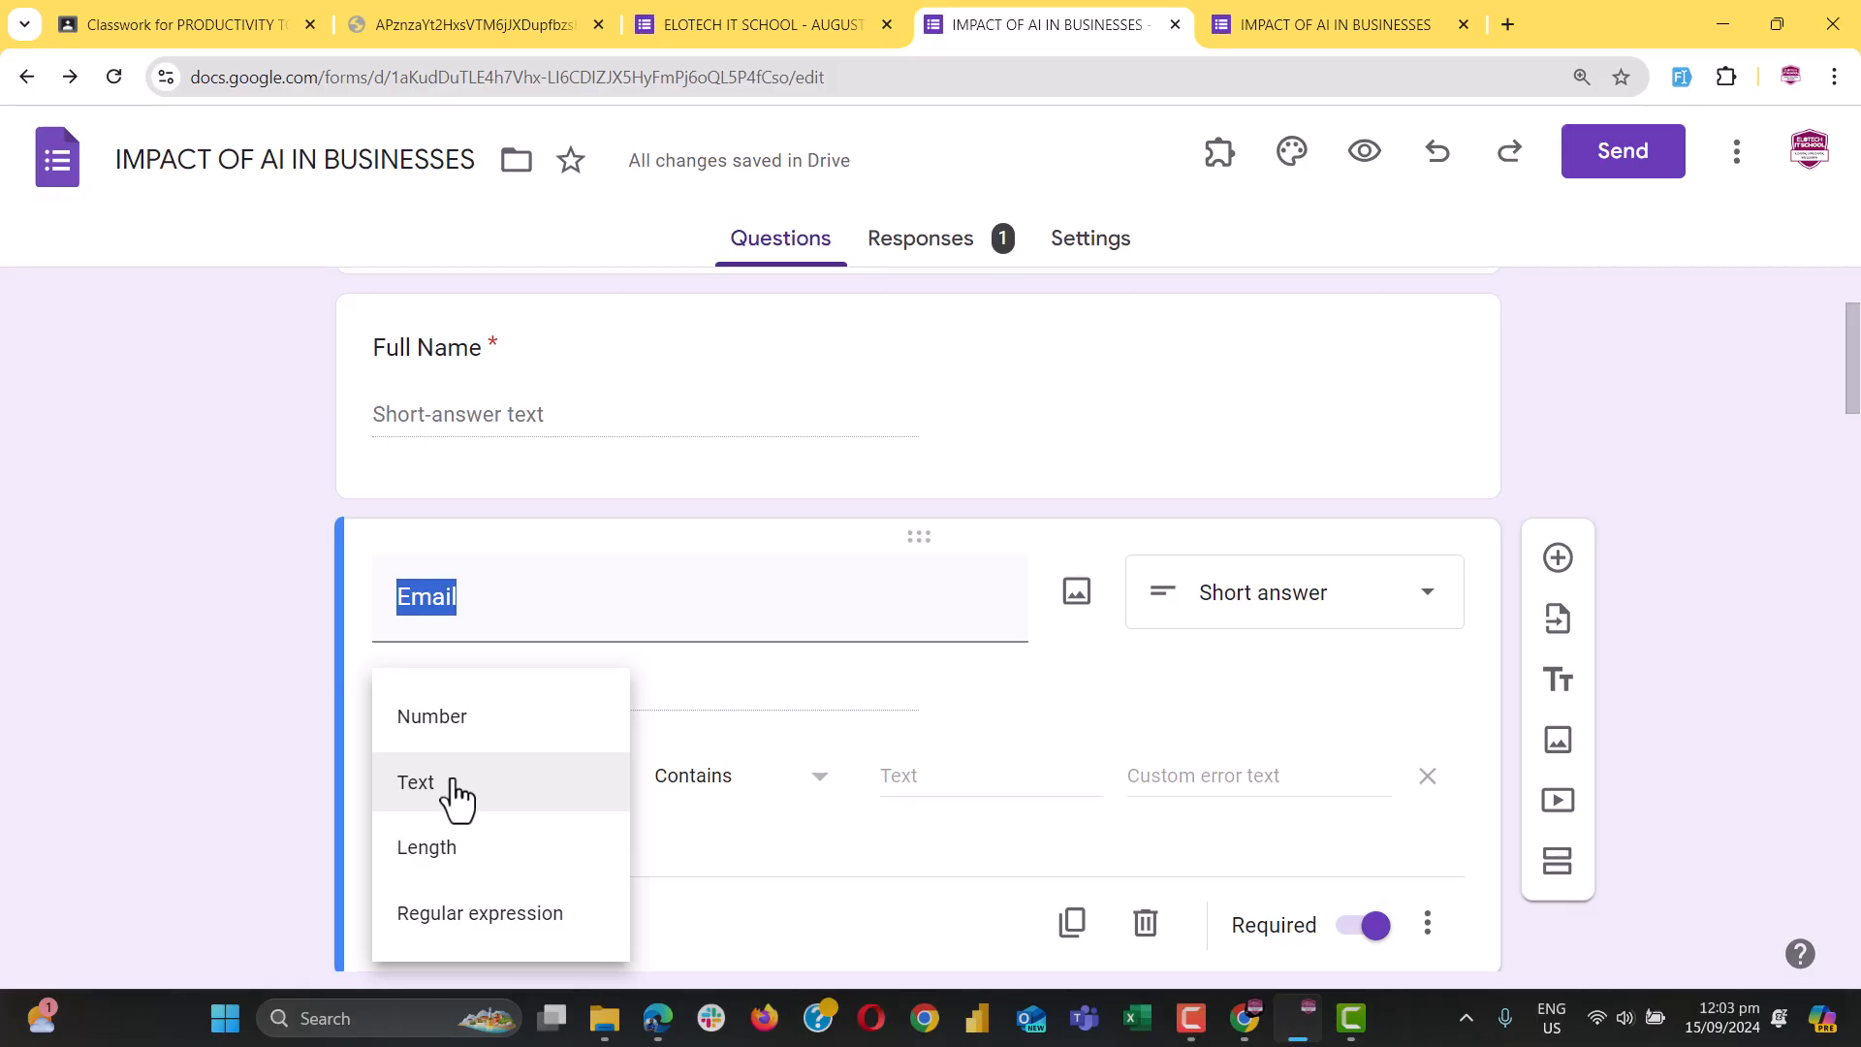
pyautogui.click(455, 793)
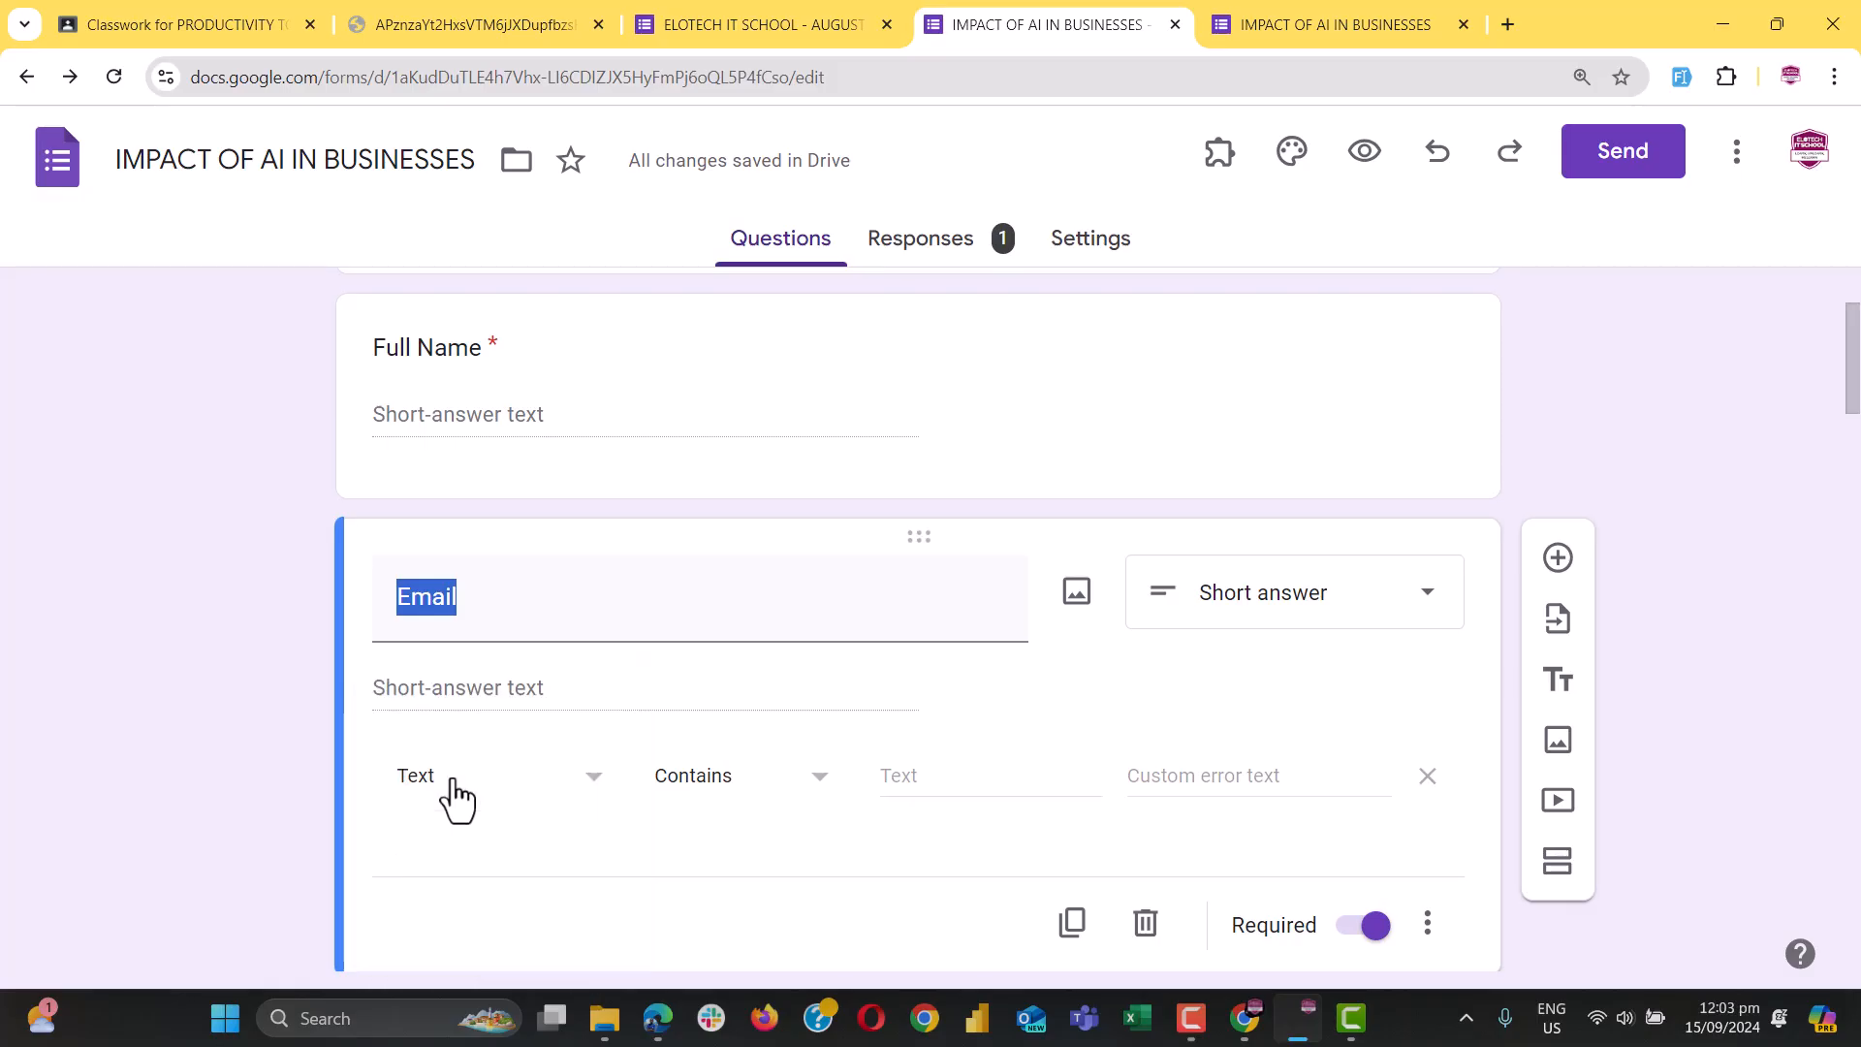
pyautogui.click(718, 787)
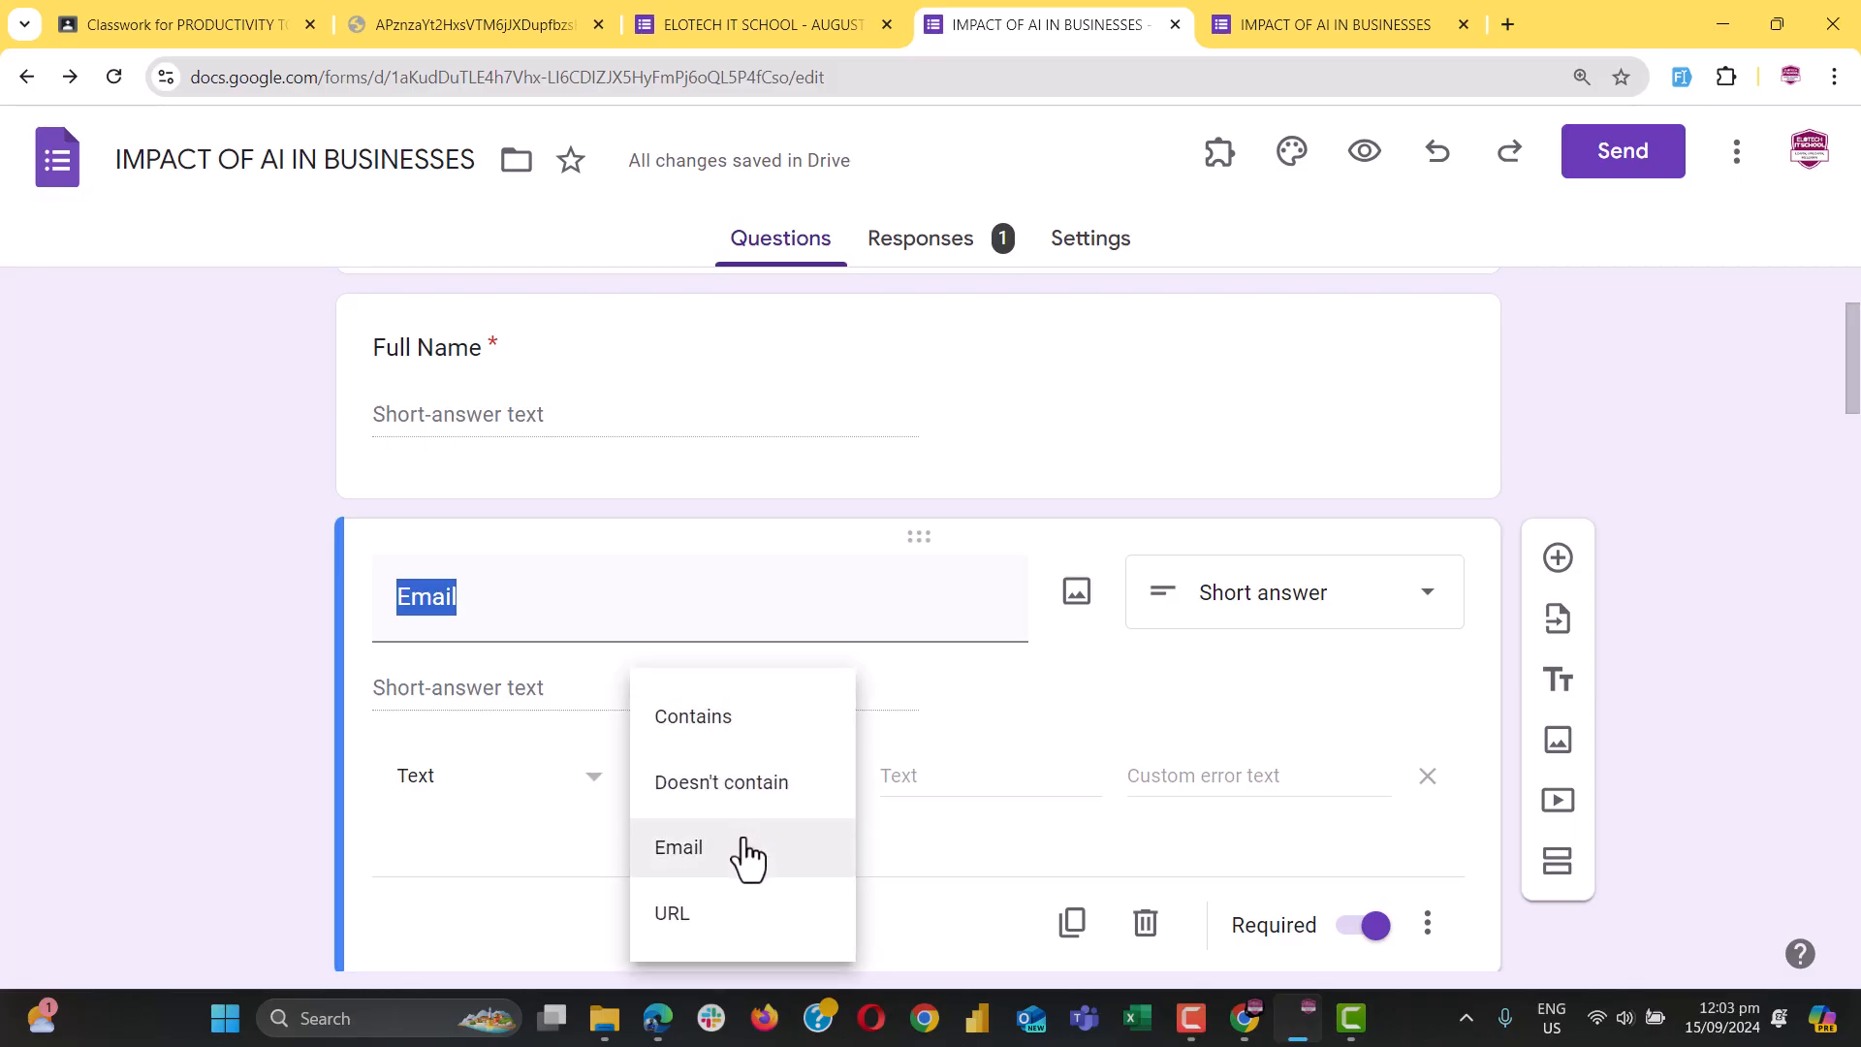
pyautogui.click(692, 728)
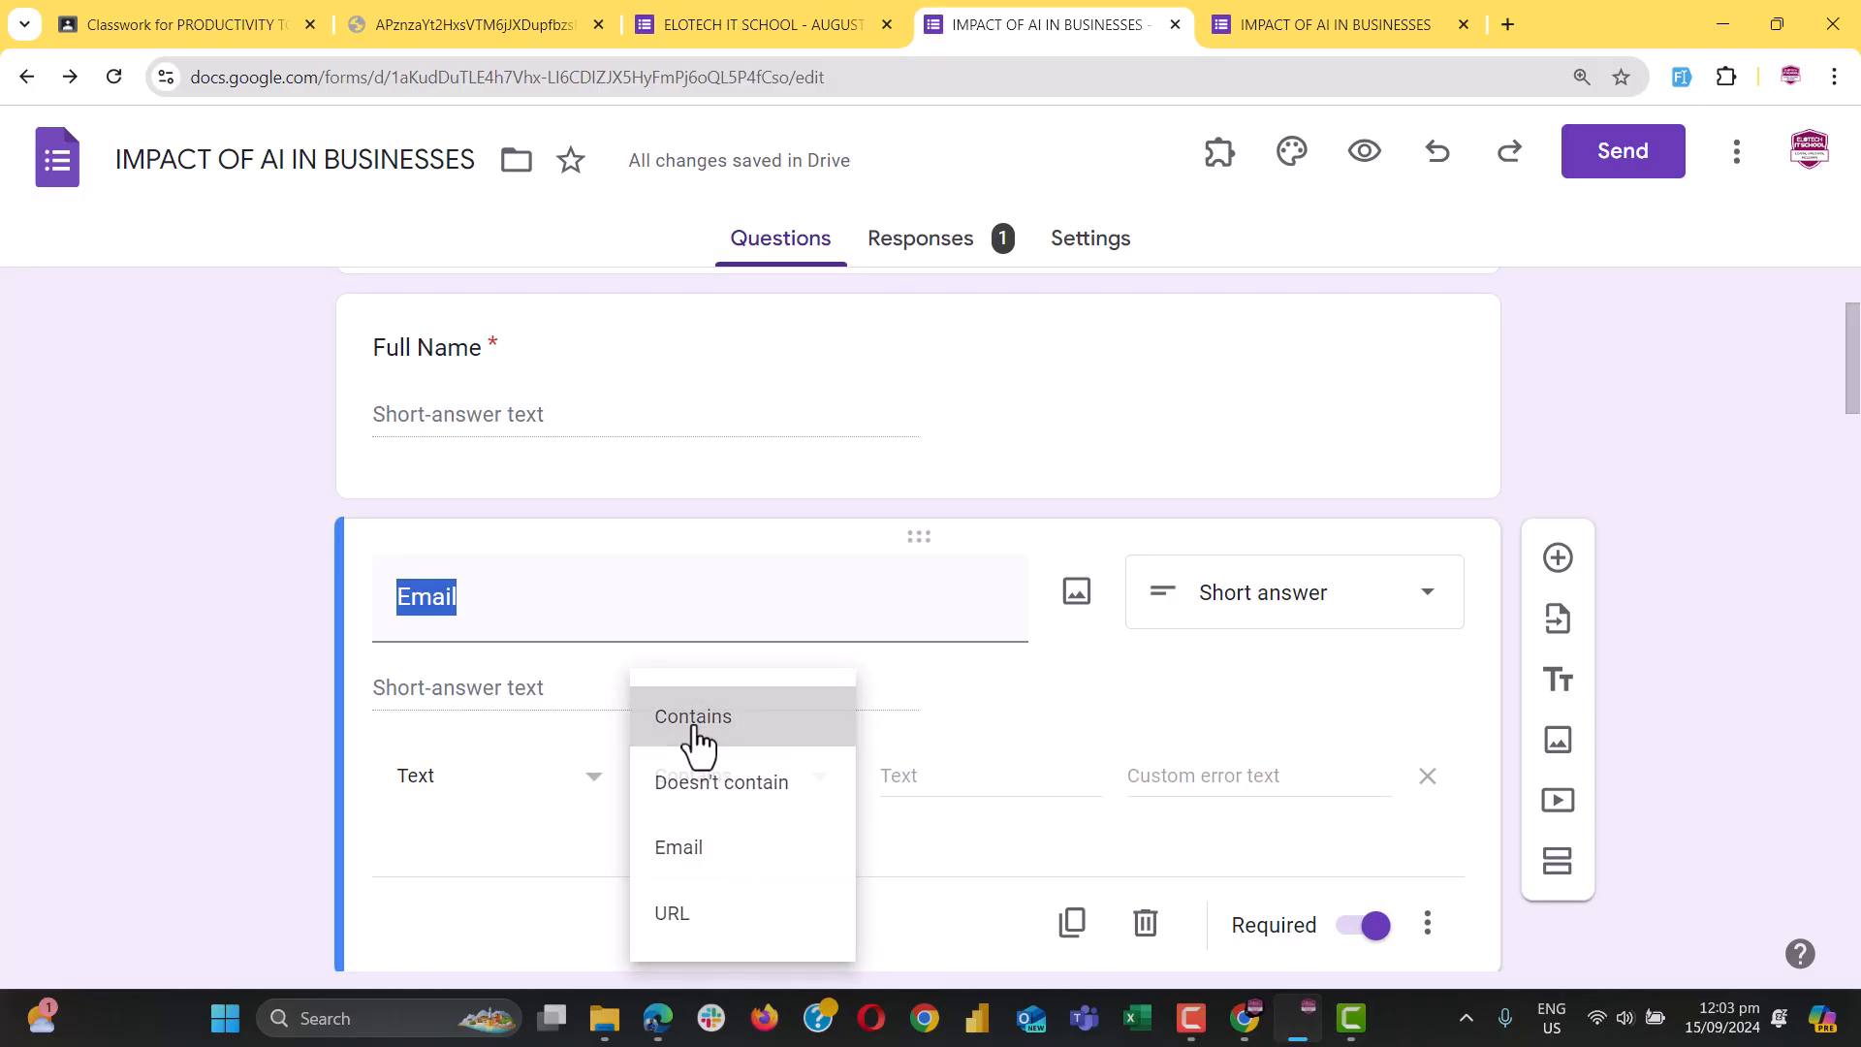
# Require Email answers to contain '.com' and begin the custom error text 'Check the email again'
pyautogui.click(904, 791)
pyautogui.write('.')
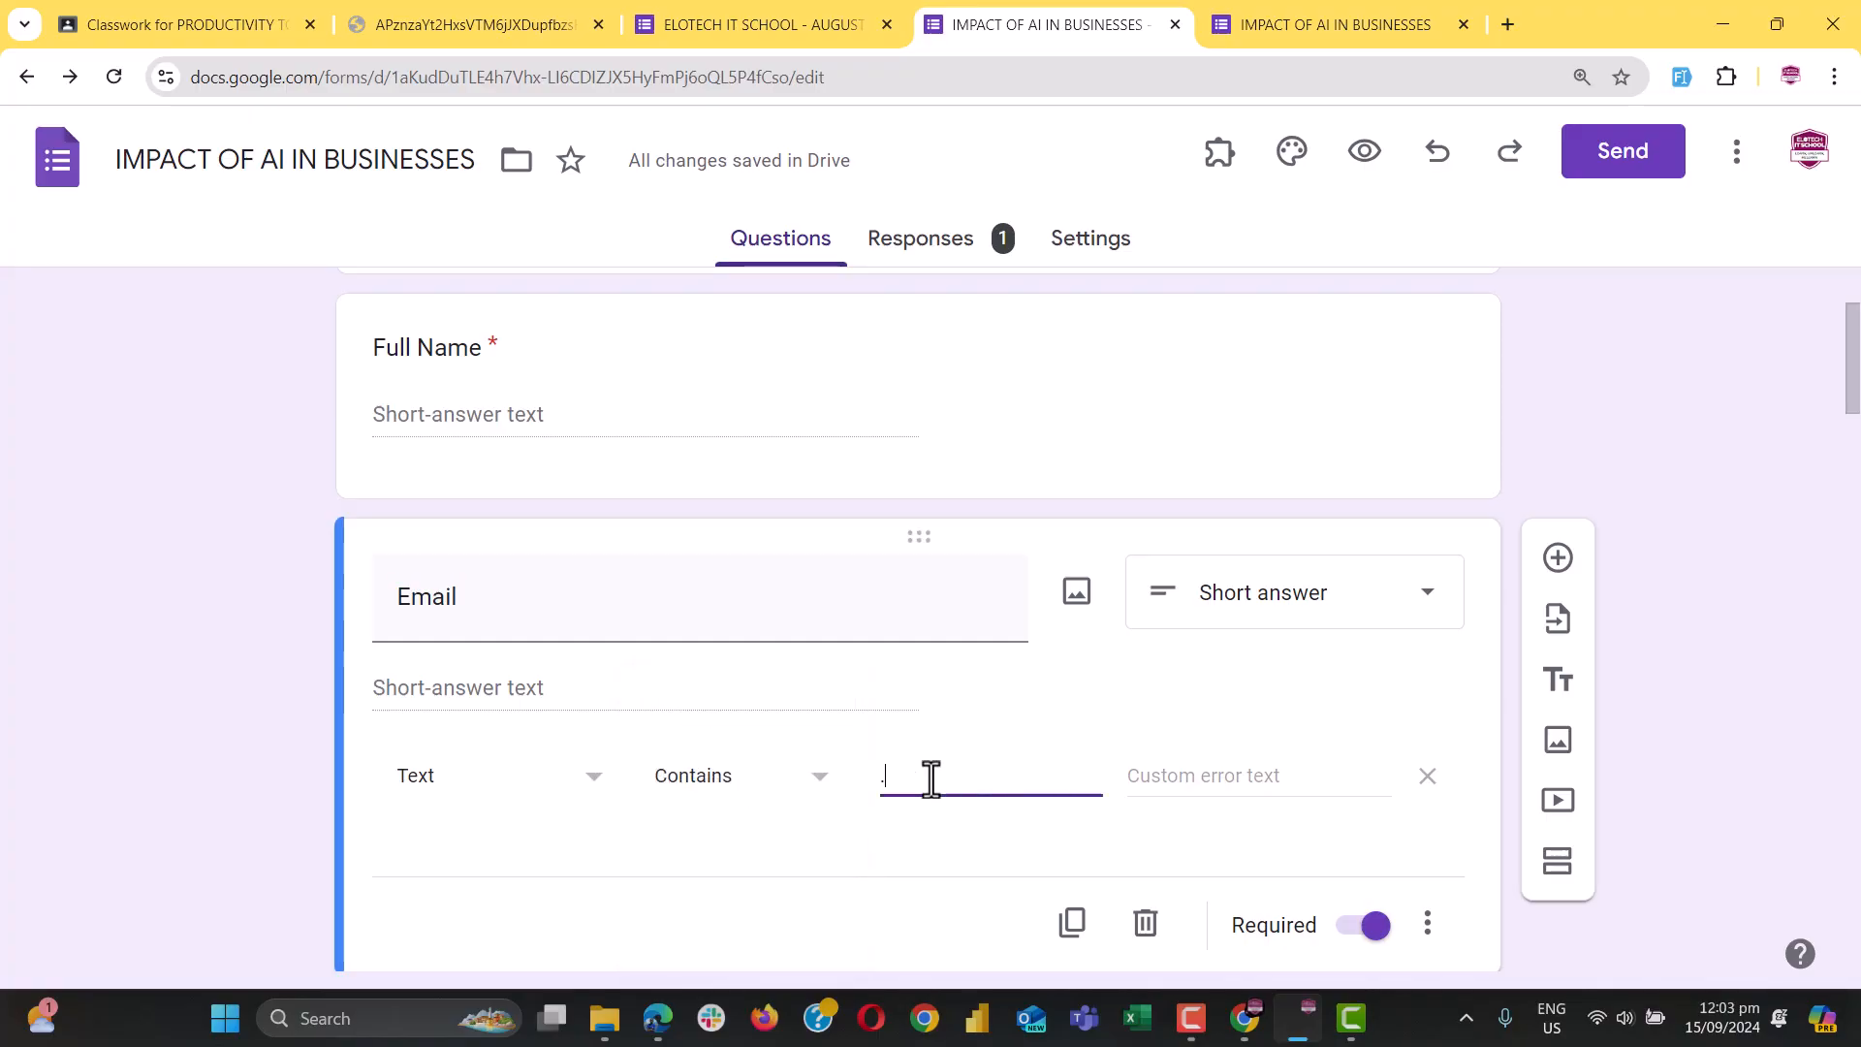
pyautogui.write('com')
pyautogui.click(1227, 790)
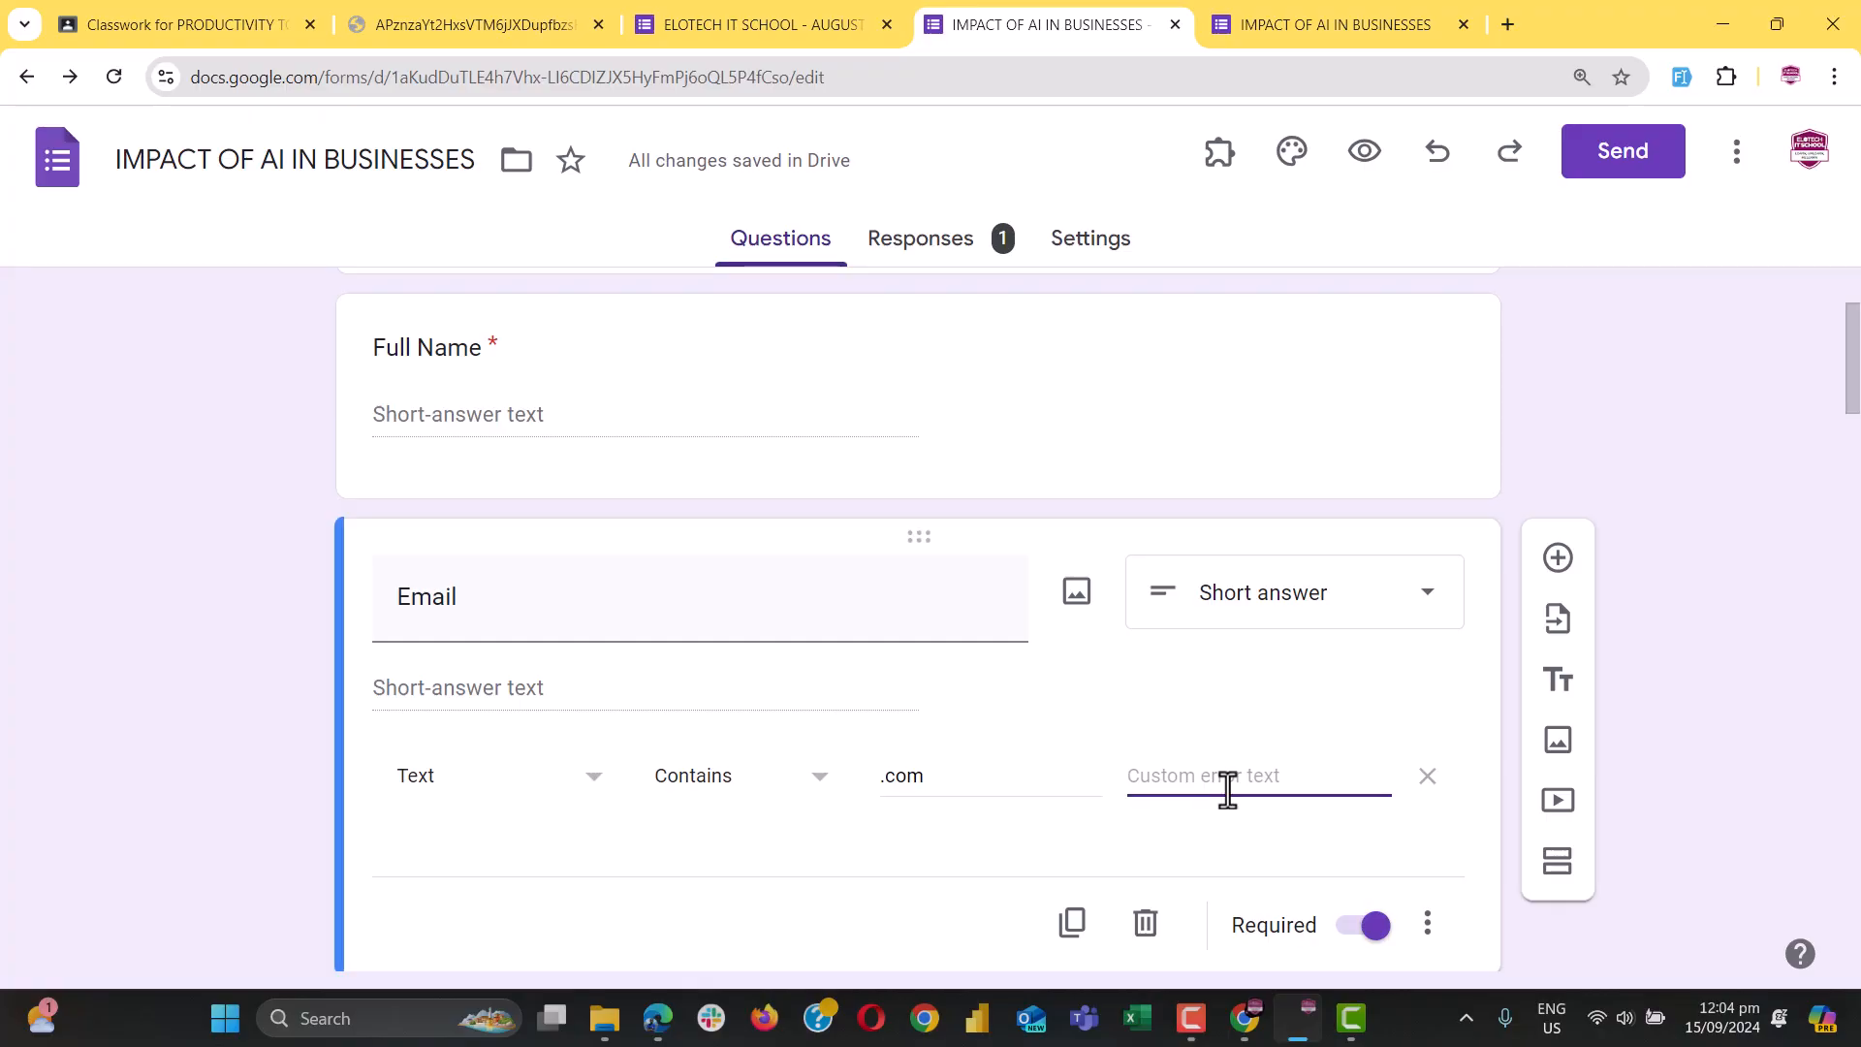
pyautogui.write('Check the')
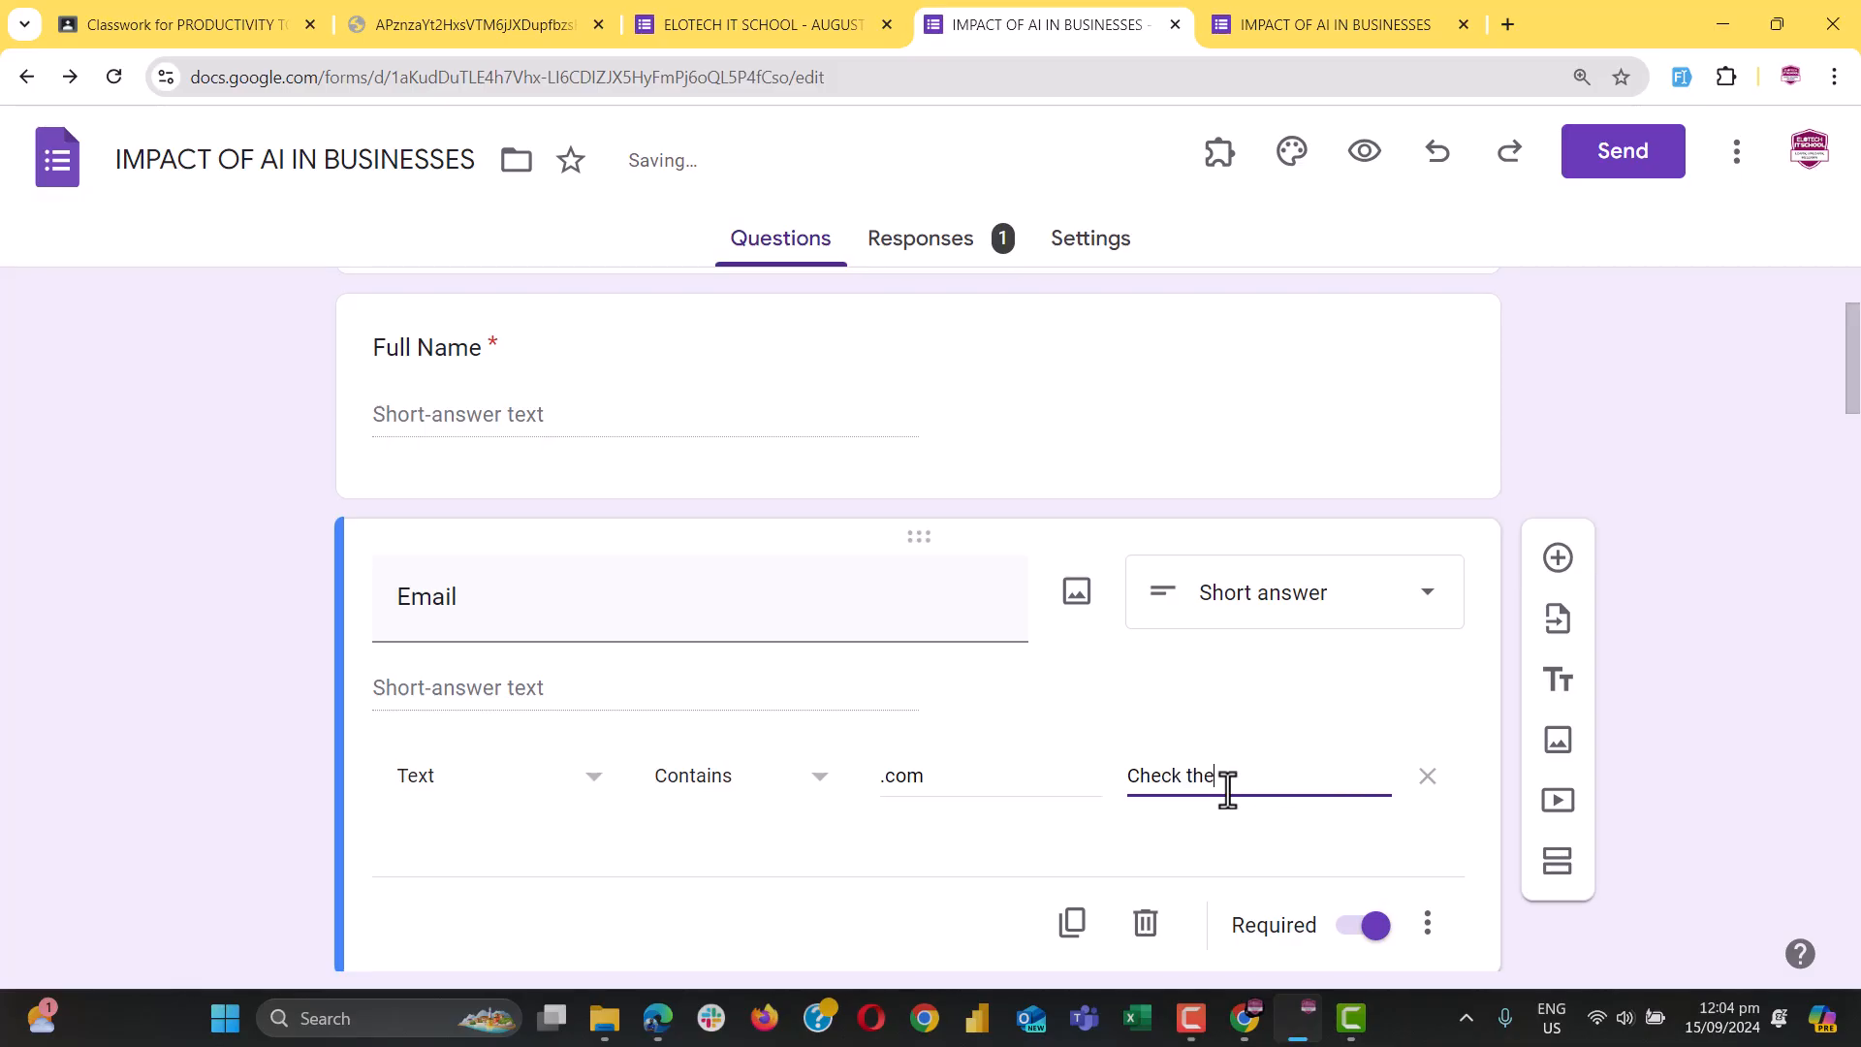
pyautogui.write(' email again')
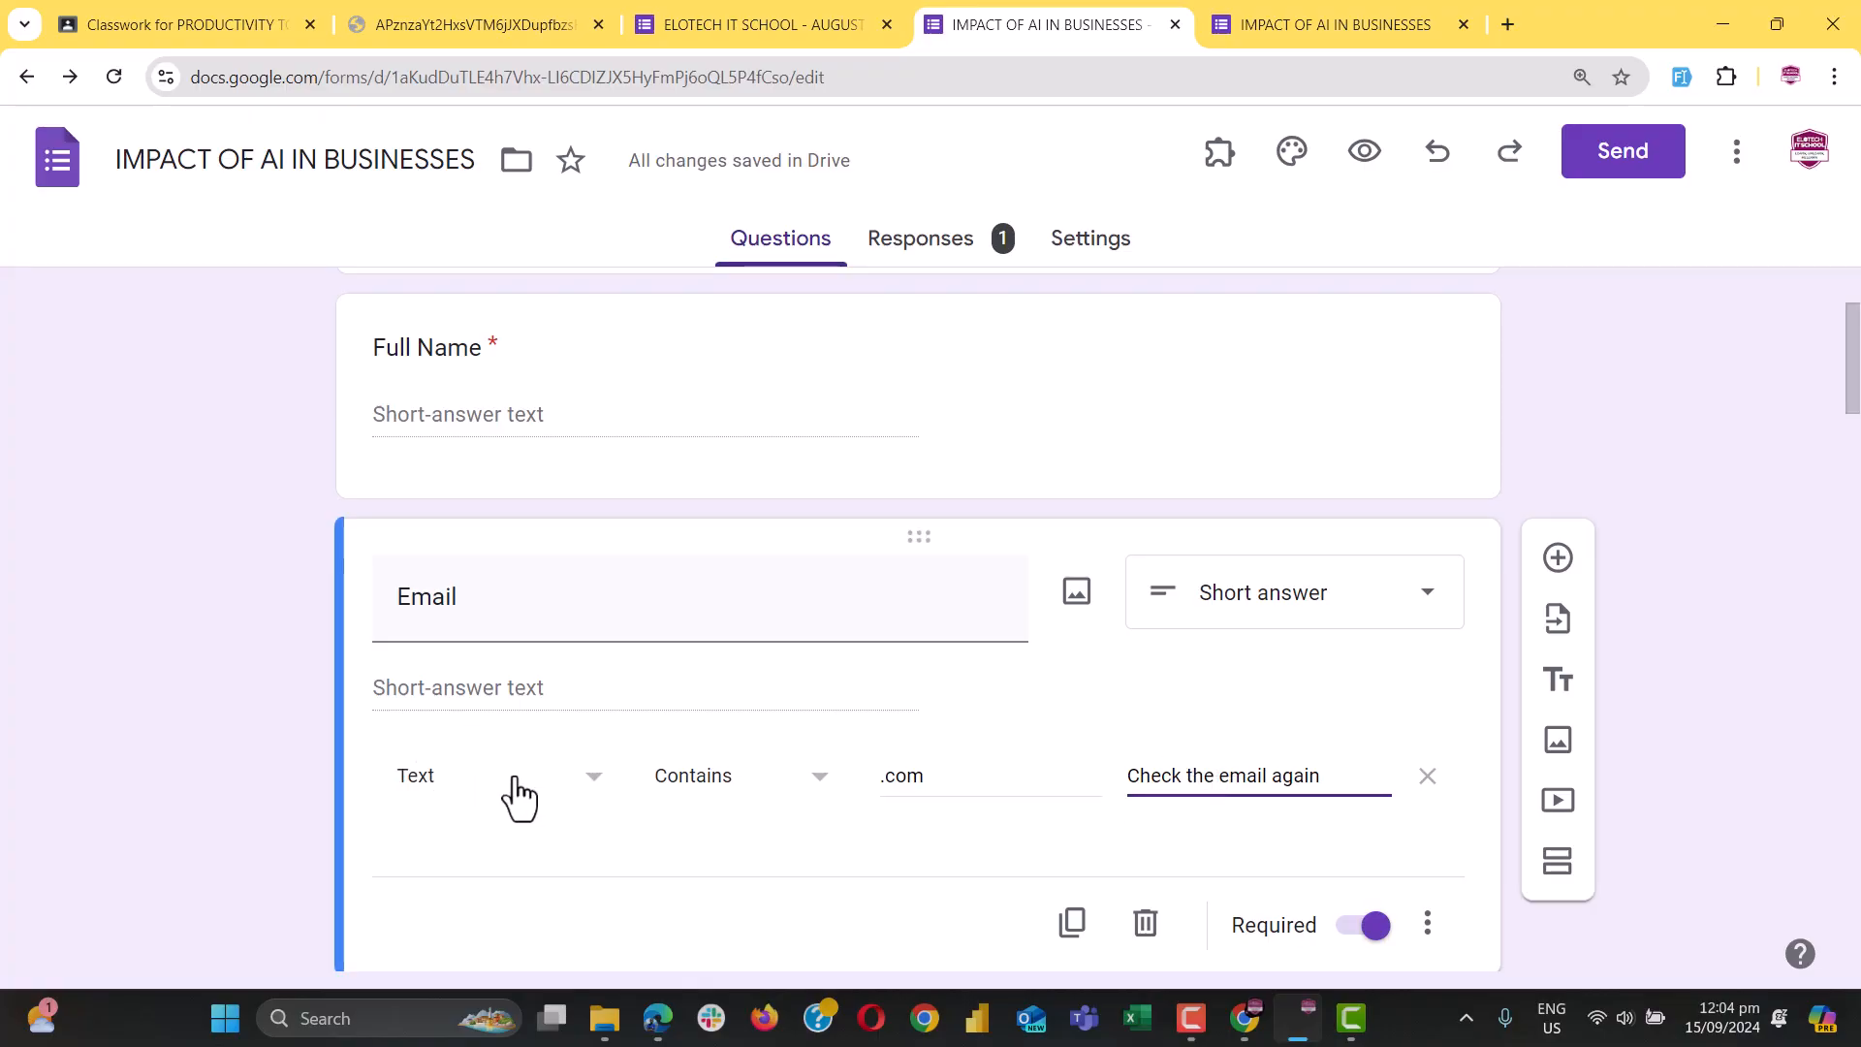
# Reset the Email validation and set it to Text, Contains '.com'
pyautogui.click(1426, 922)
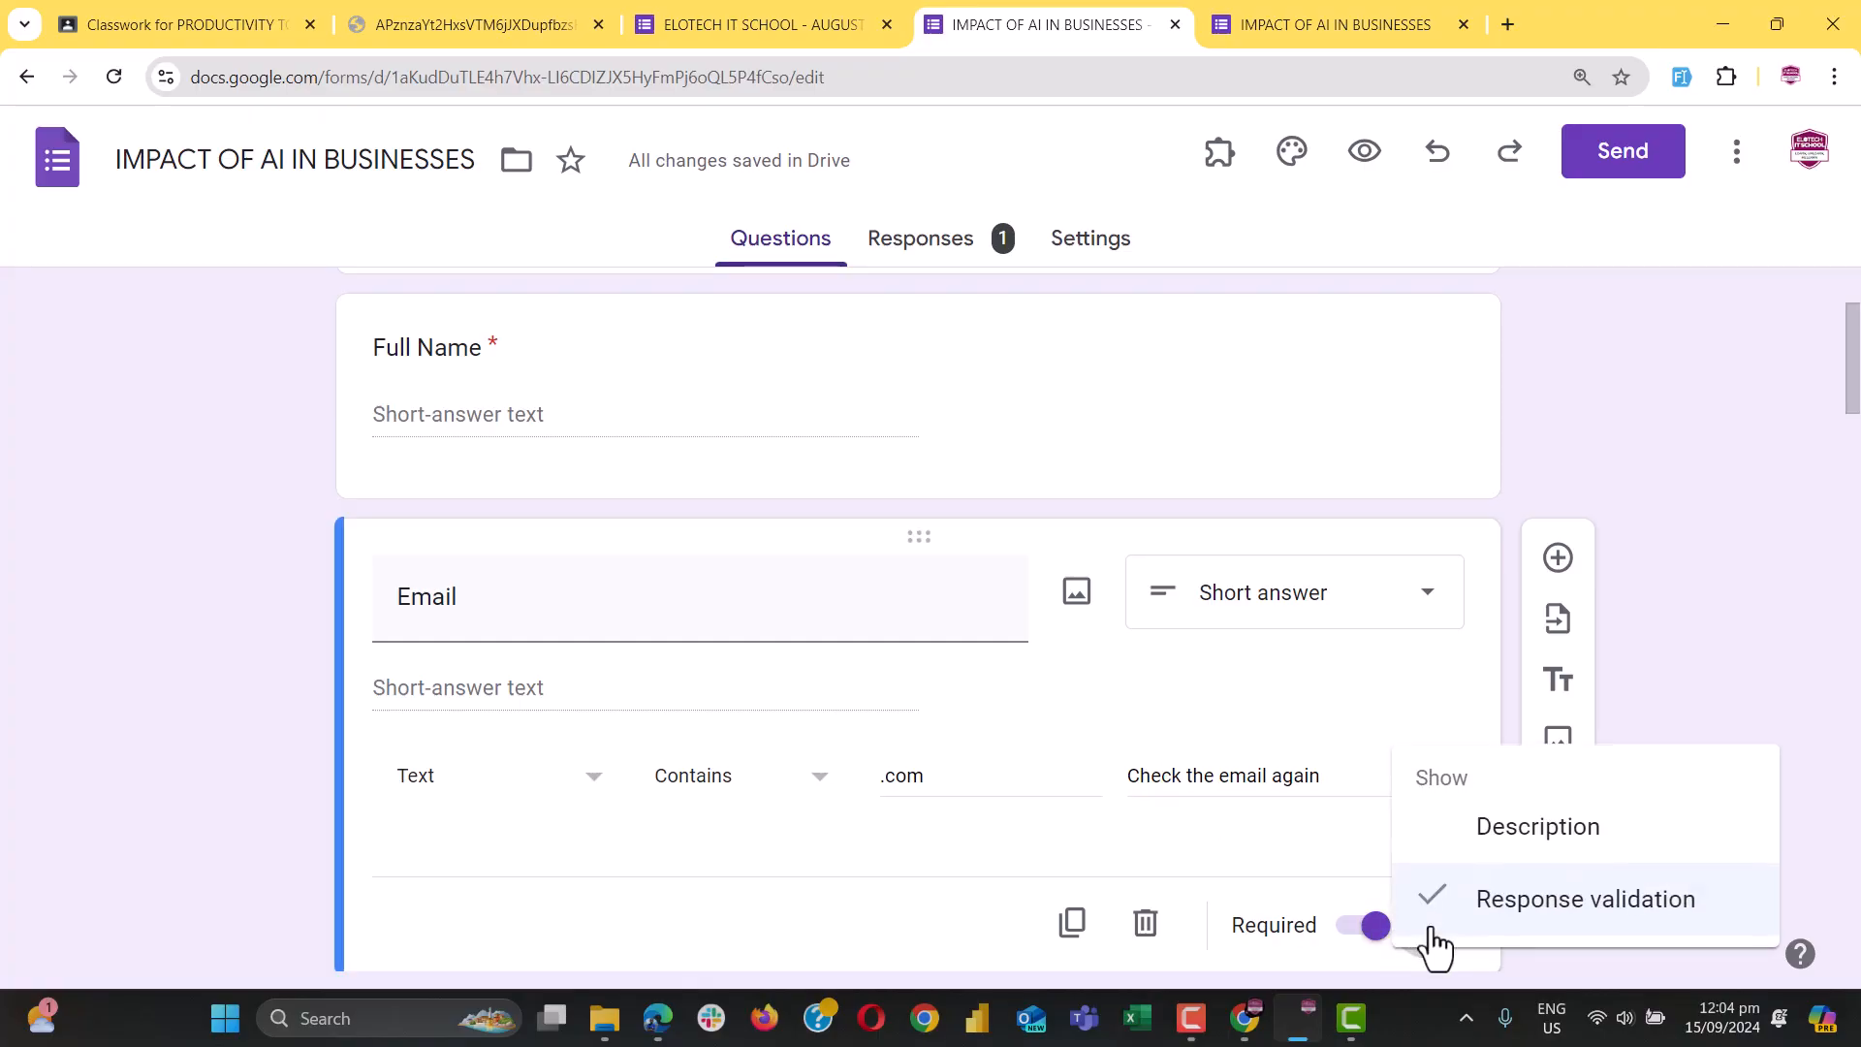
pyautogui.click(1518, 894)
pyautogui.click(1427, 828)
pyautogui.click(1493, 897)
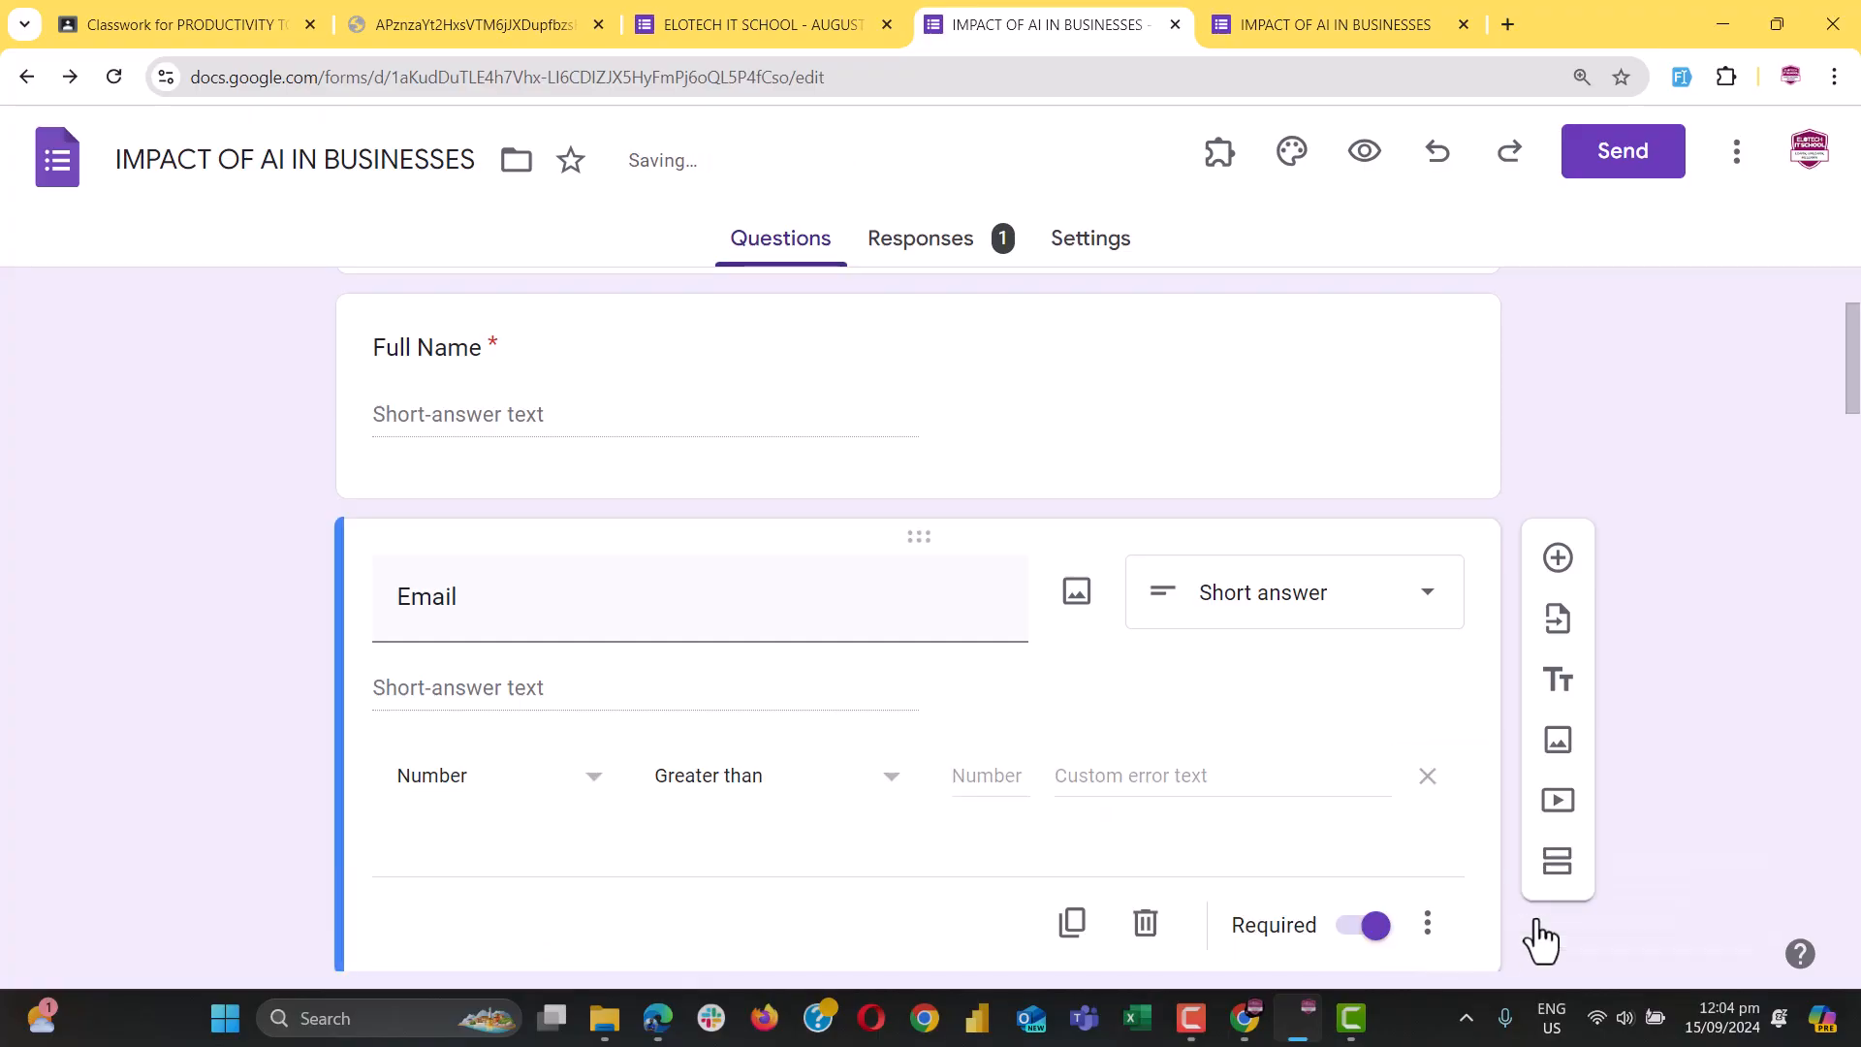
pyautogui.click(461, 780)
pyautogui.click(416, 797)
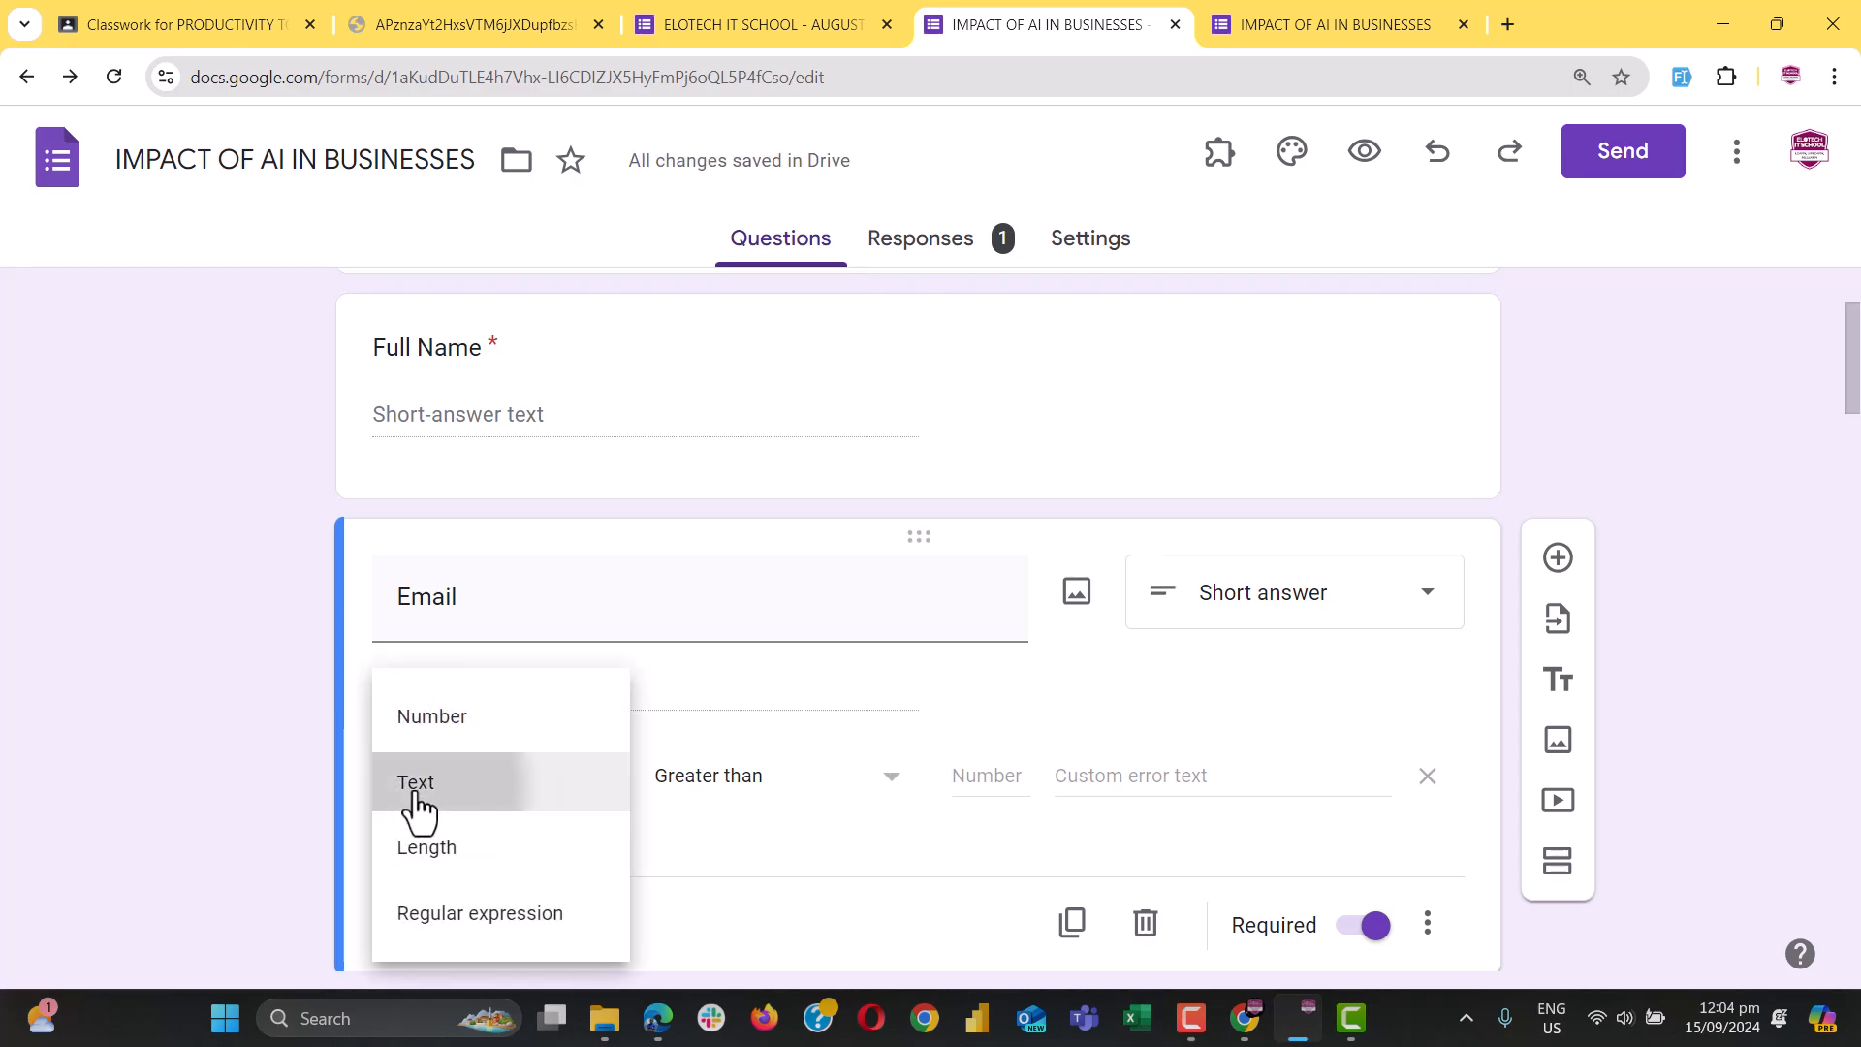
pyautogui.click(902, 776)
pyautogui.write('.com')
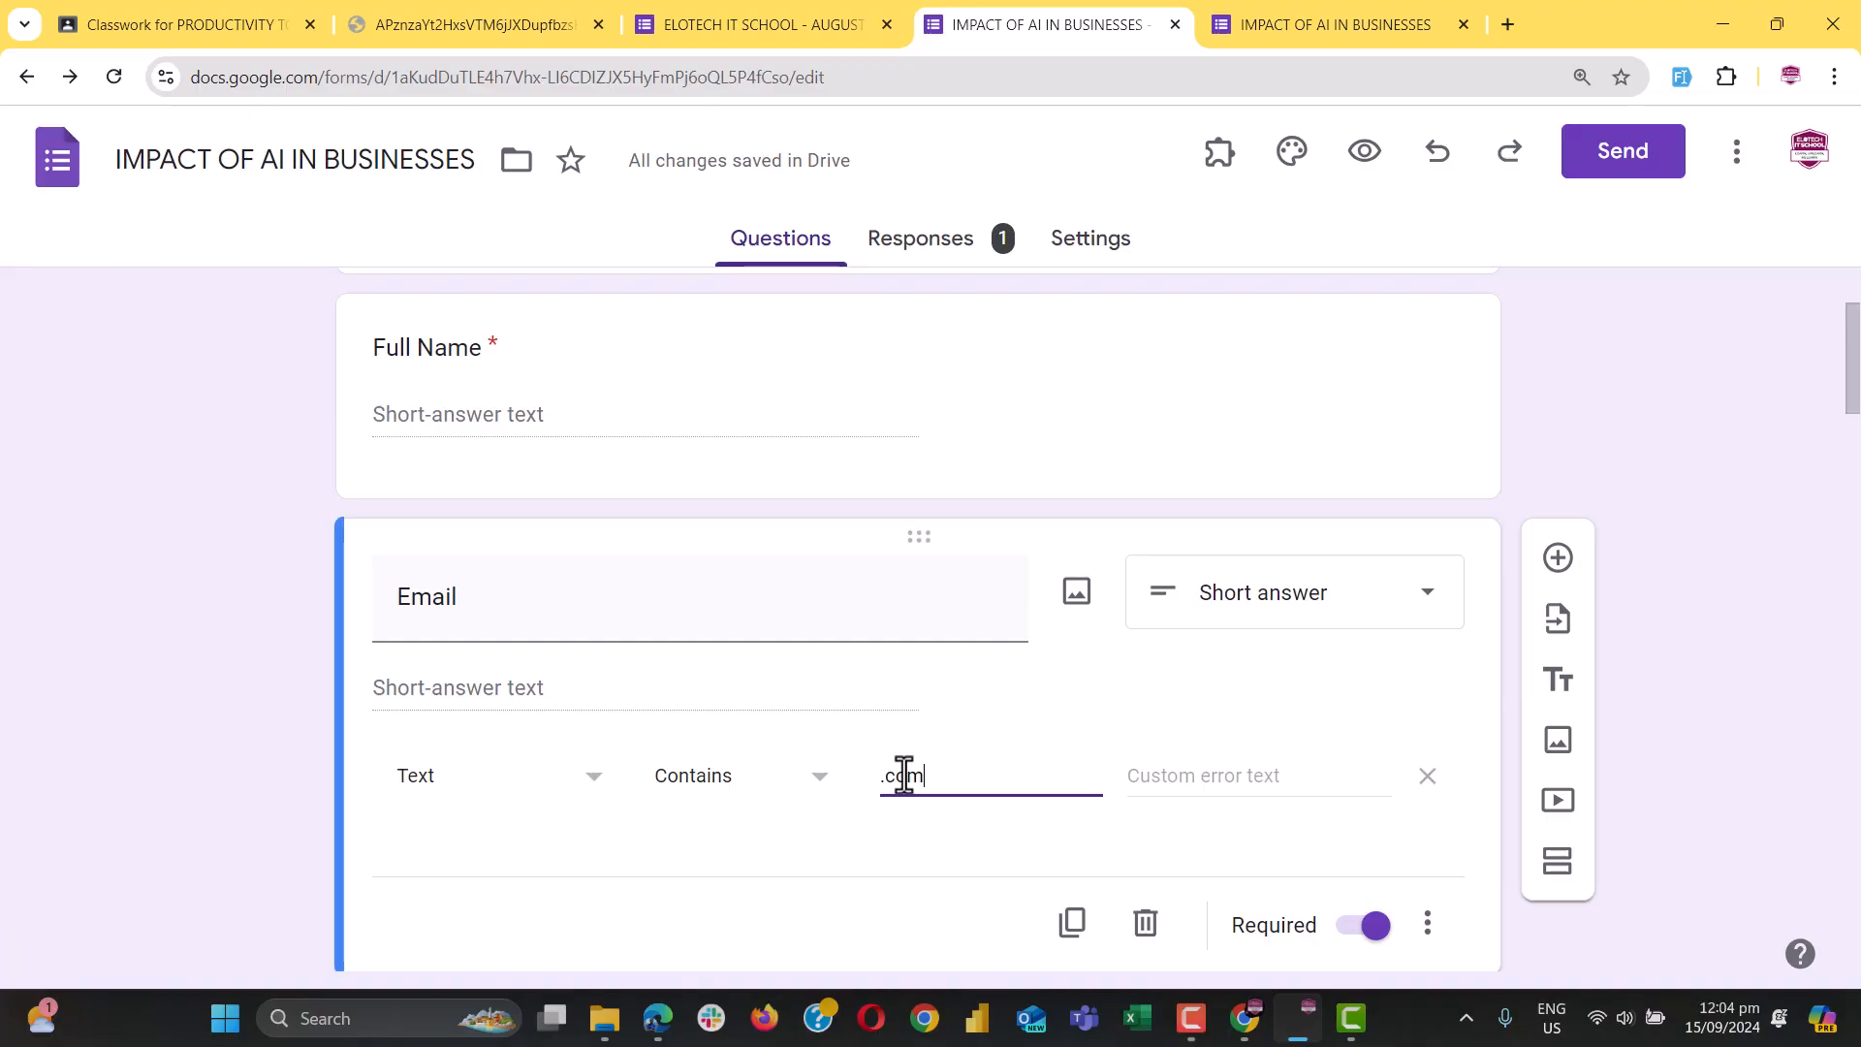
# Set the Email custom error message to 'Check the mail again'
pyautogui.click(1245, 780)
pyautogui.write('Plea')
pyautogui.hotkey('ctrl', 'a')
pyautogui.write('Check the m')
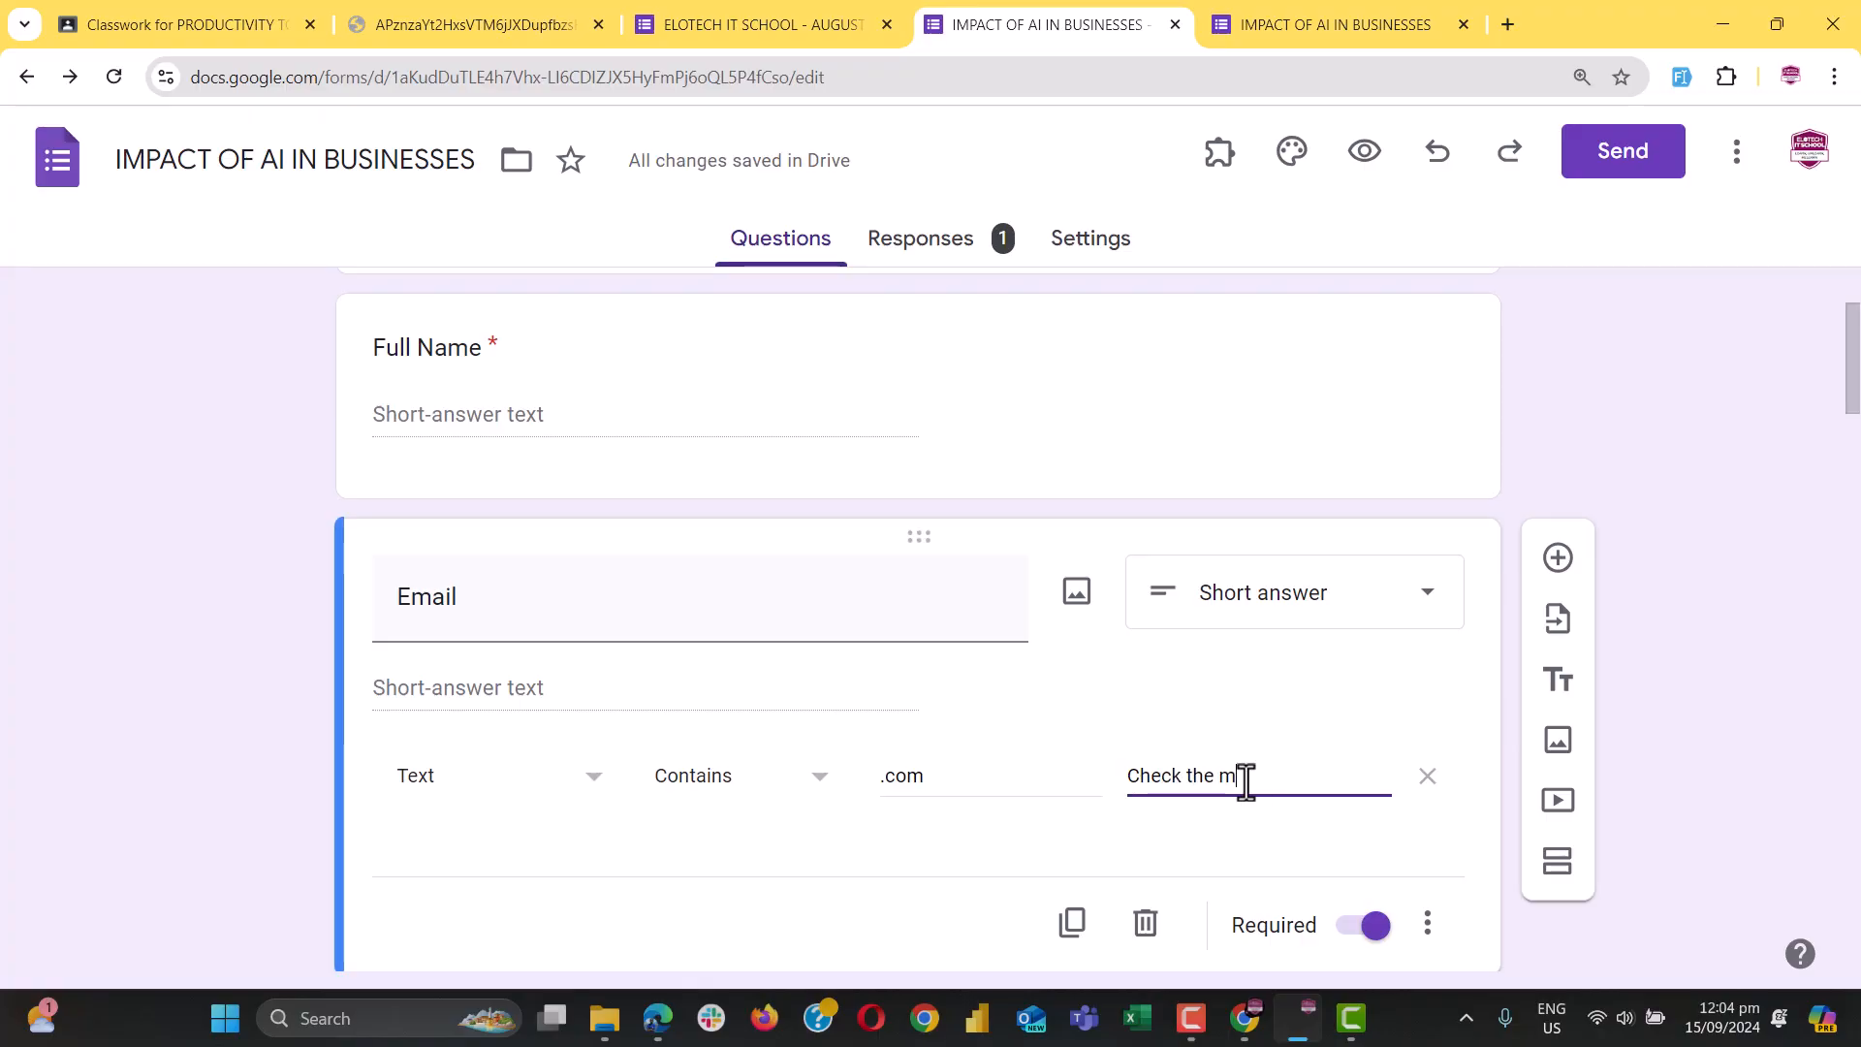
pyautogui.write('ail aGAIN')
pyautogui.doubleClick(1294, 776)
pyautogui.write('again')
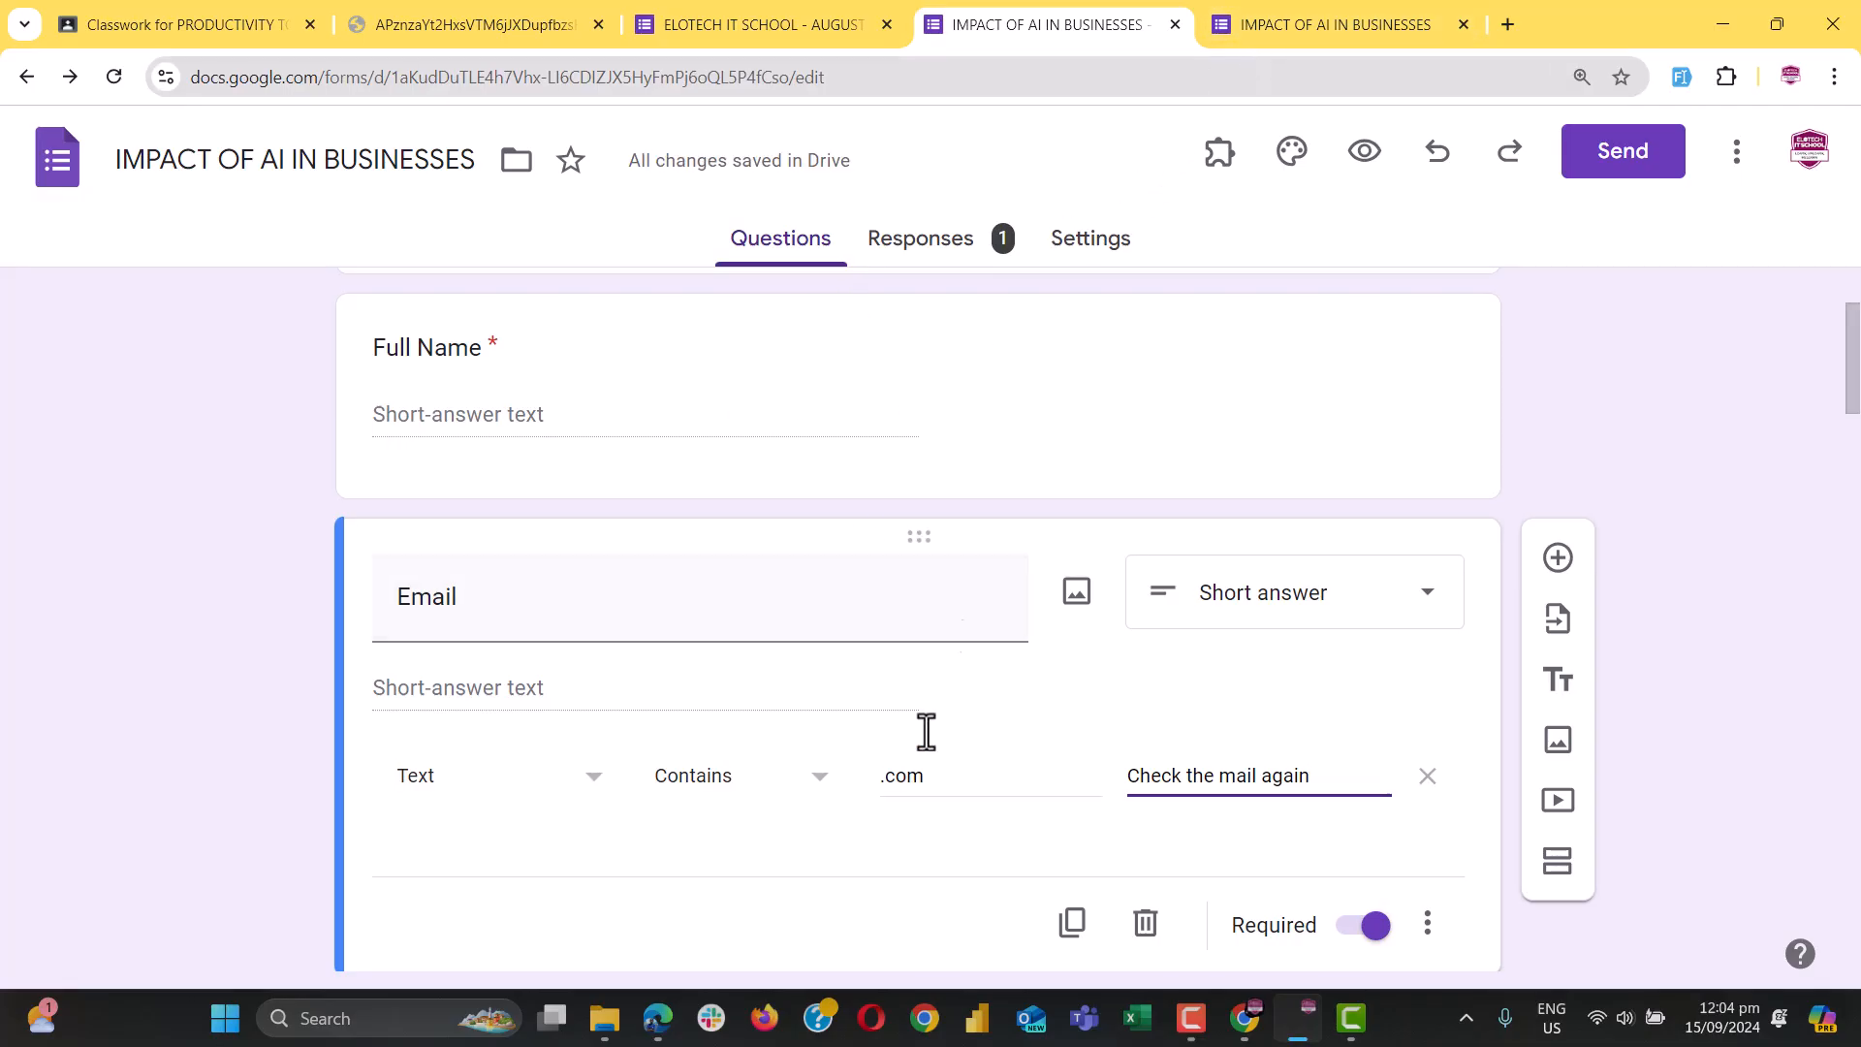
pyautogui.scroll(2, 858, 399)
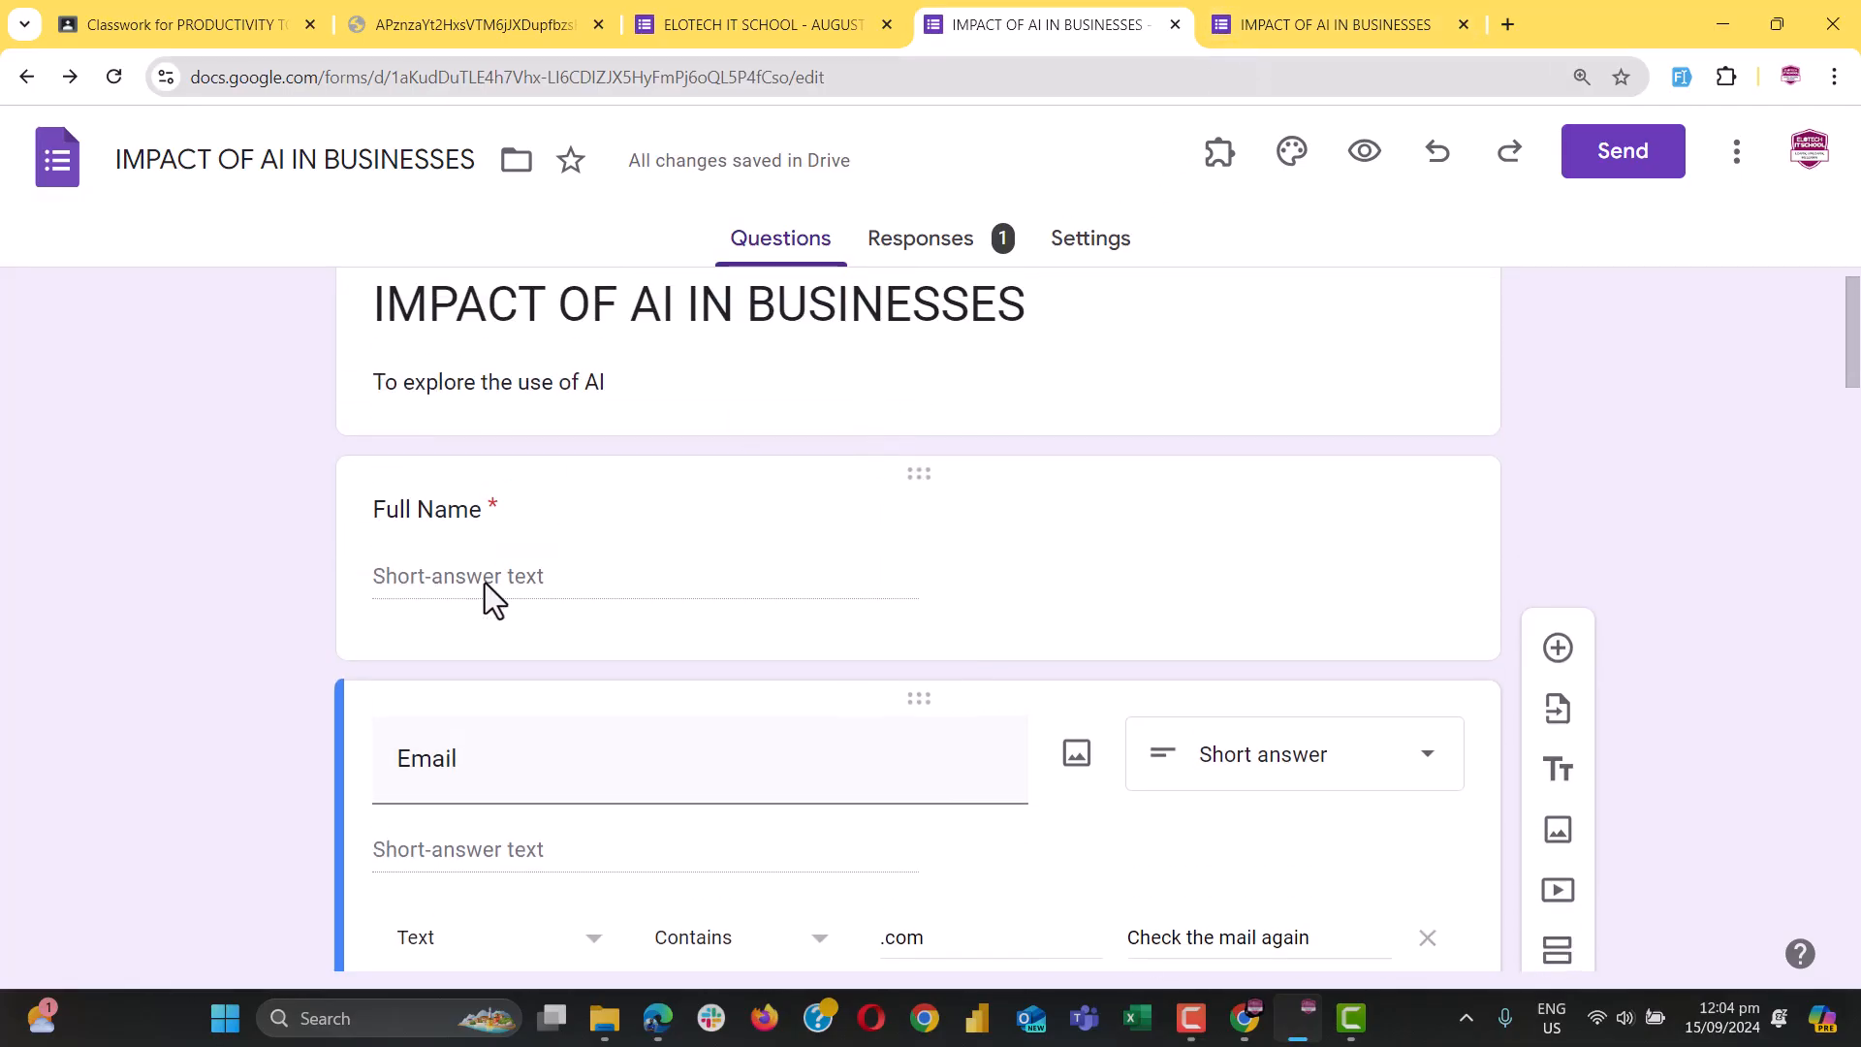
# Start a new response on the live form, autofill it, and enter 'ernesg' as the email
pyautogui.click(446, 512)
pyautogui.click(1321, 22)
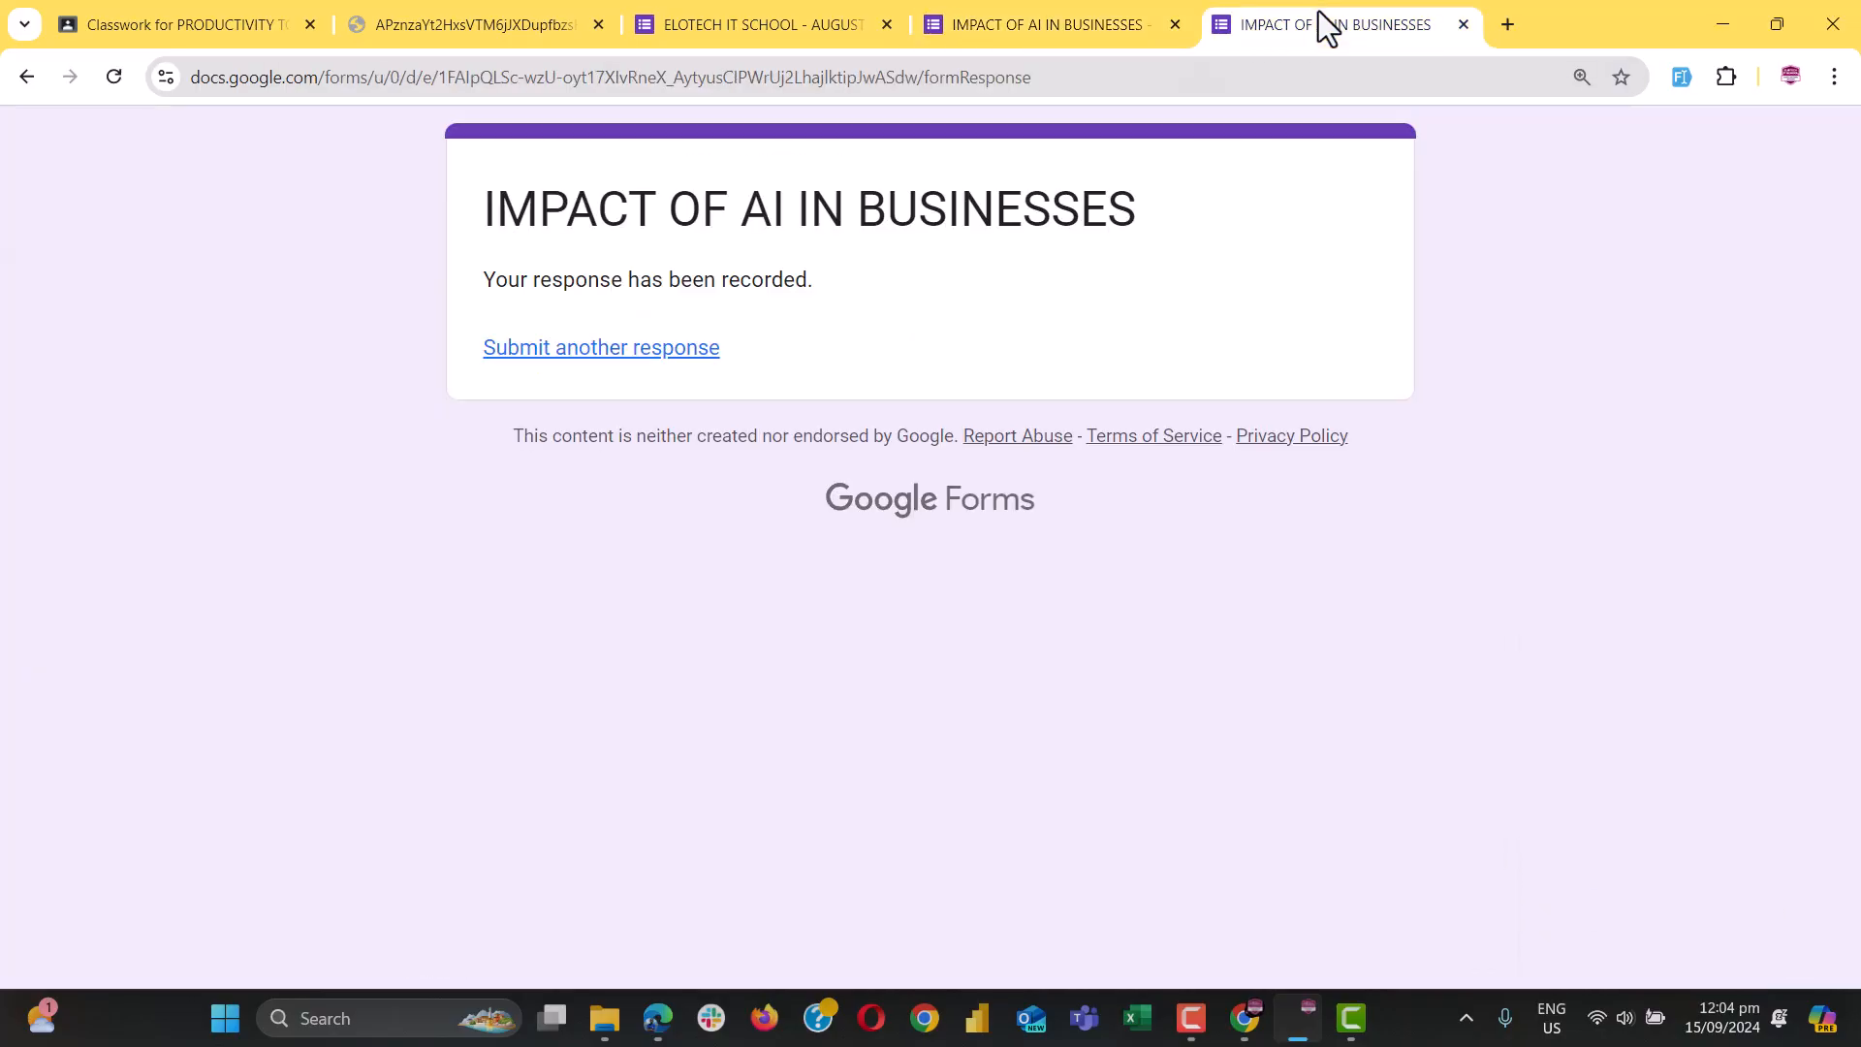
pyautogui.click(703, 353)
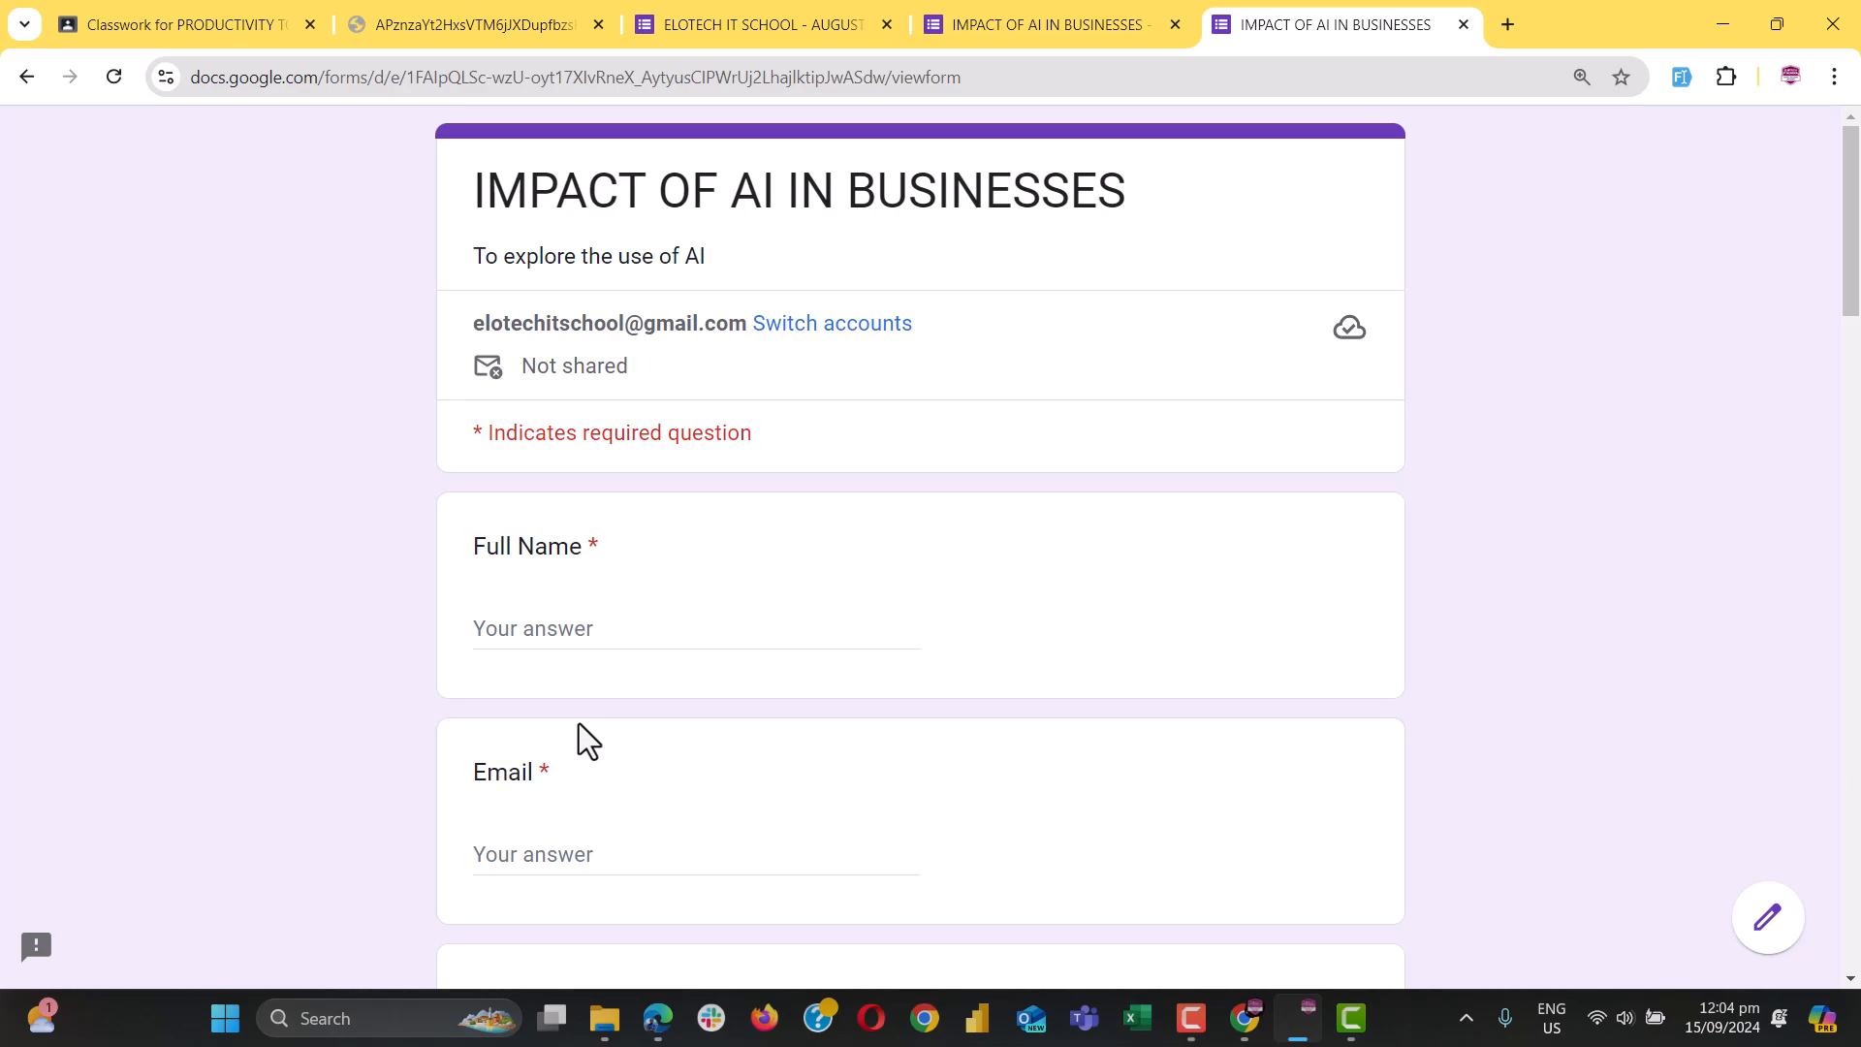
pyautogui.click(1682, 77)
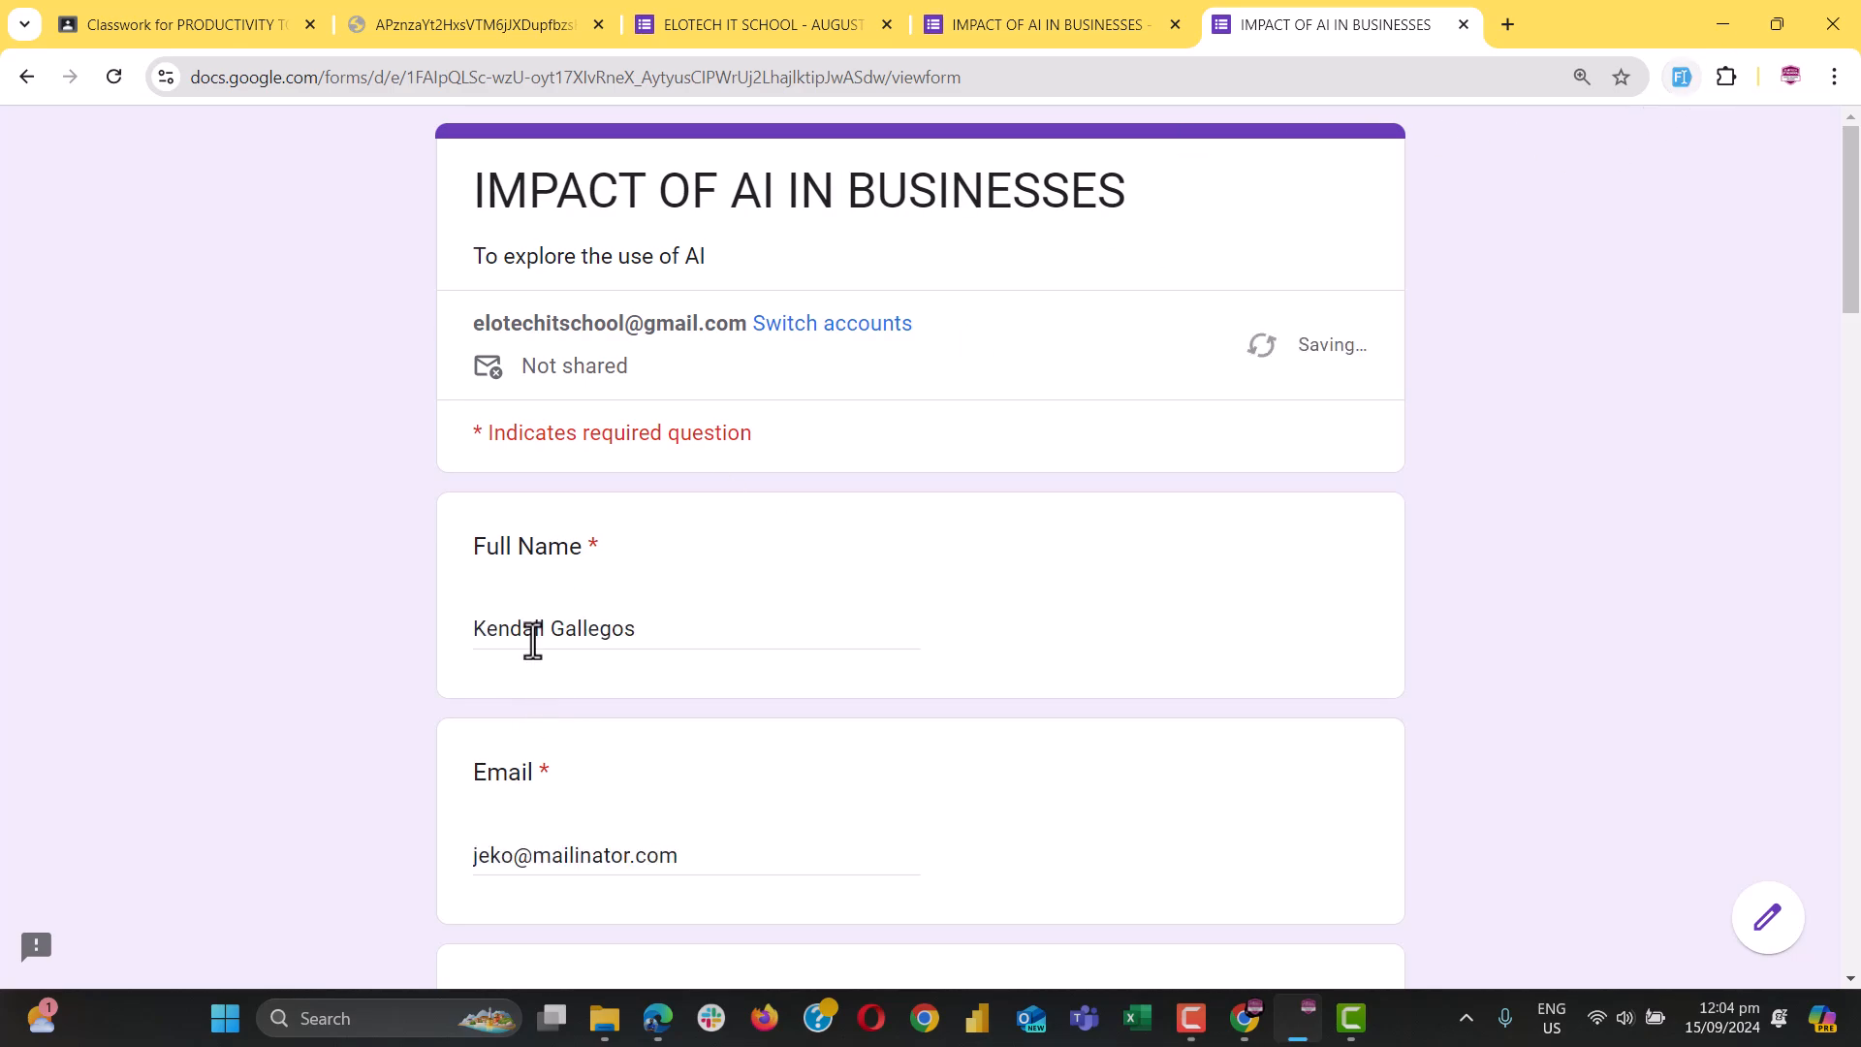
pyautogui.tripleClick(574, 861)
pyautogui.write('ernesg')
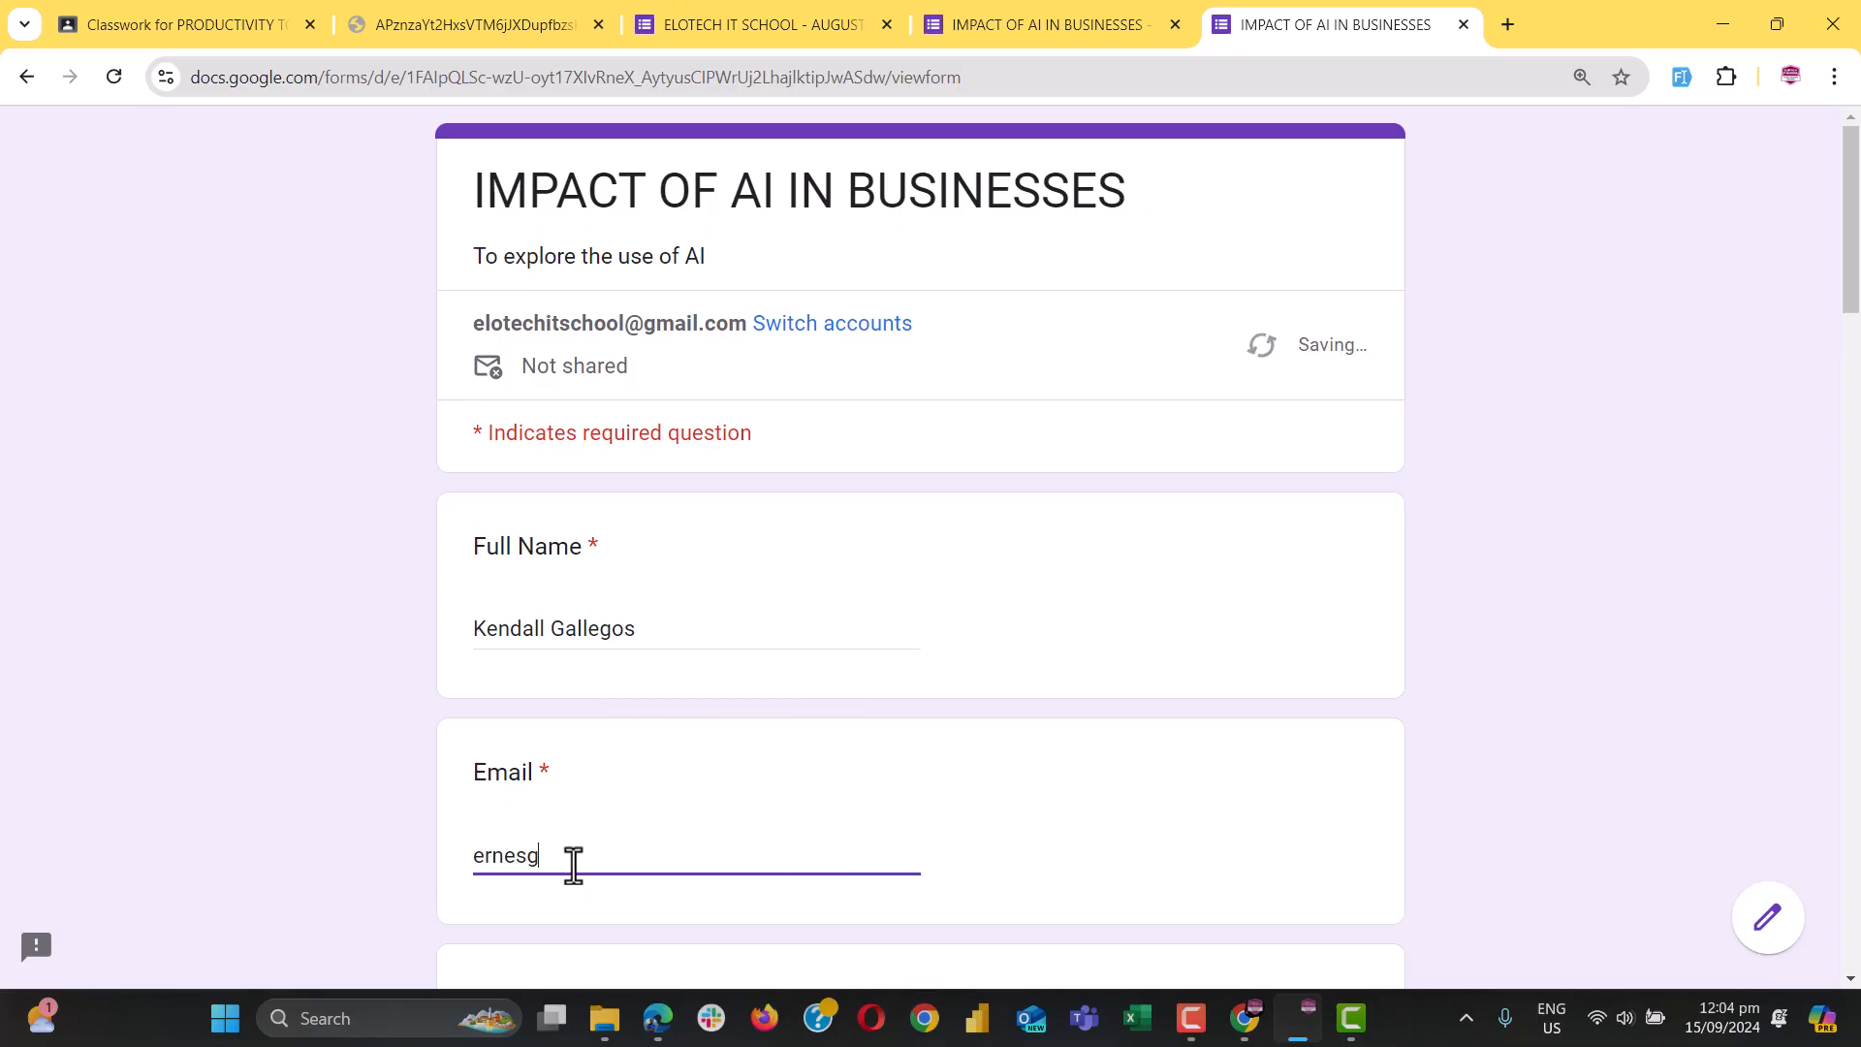
# Enter 02 as the hour of the time answer and move on to the minutes
pyautogui.scroll(-13, 574, 865)
pyautogui.scroll(-10, 574, 866)
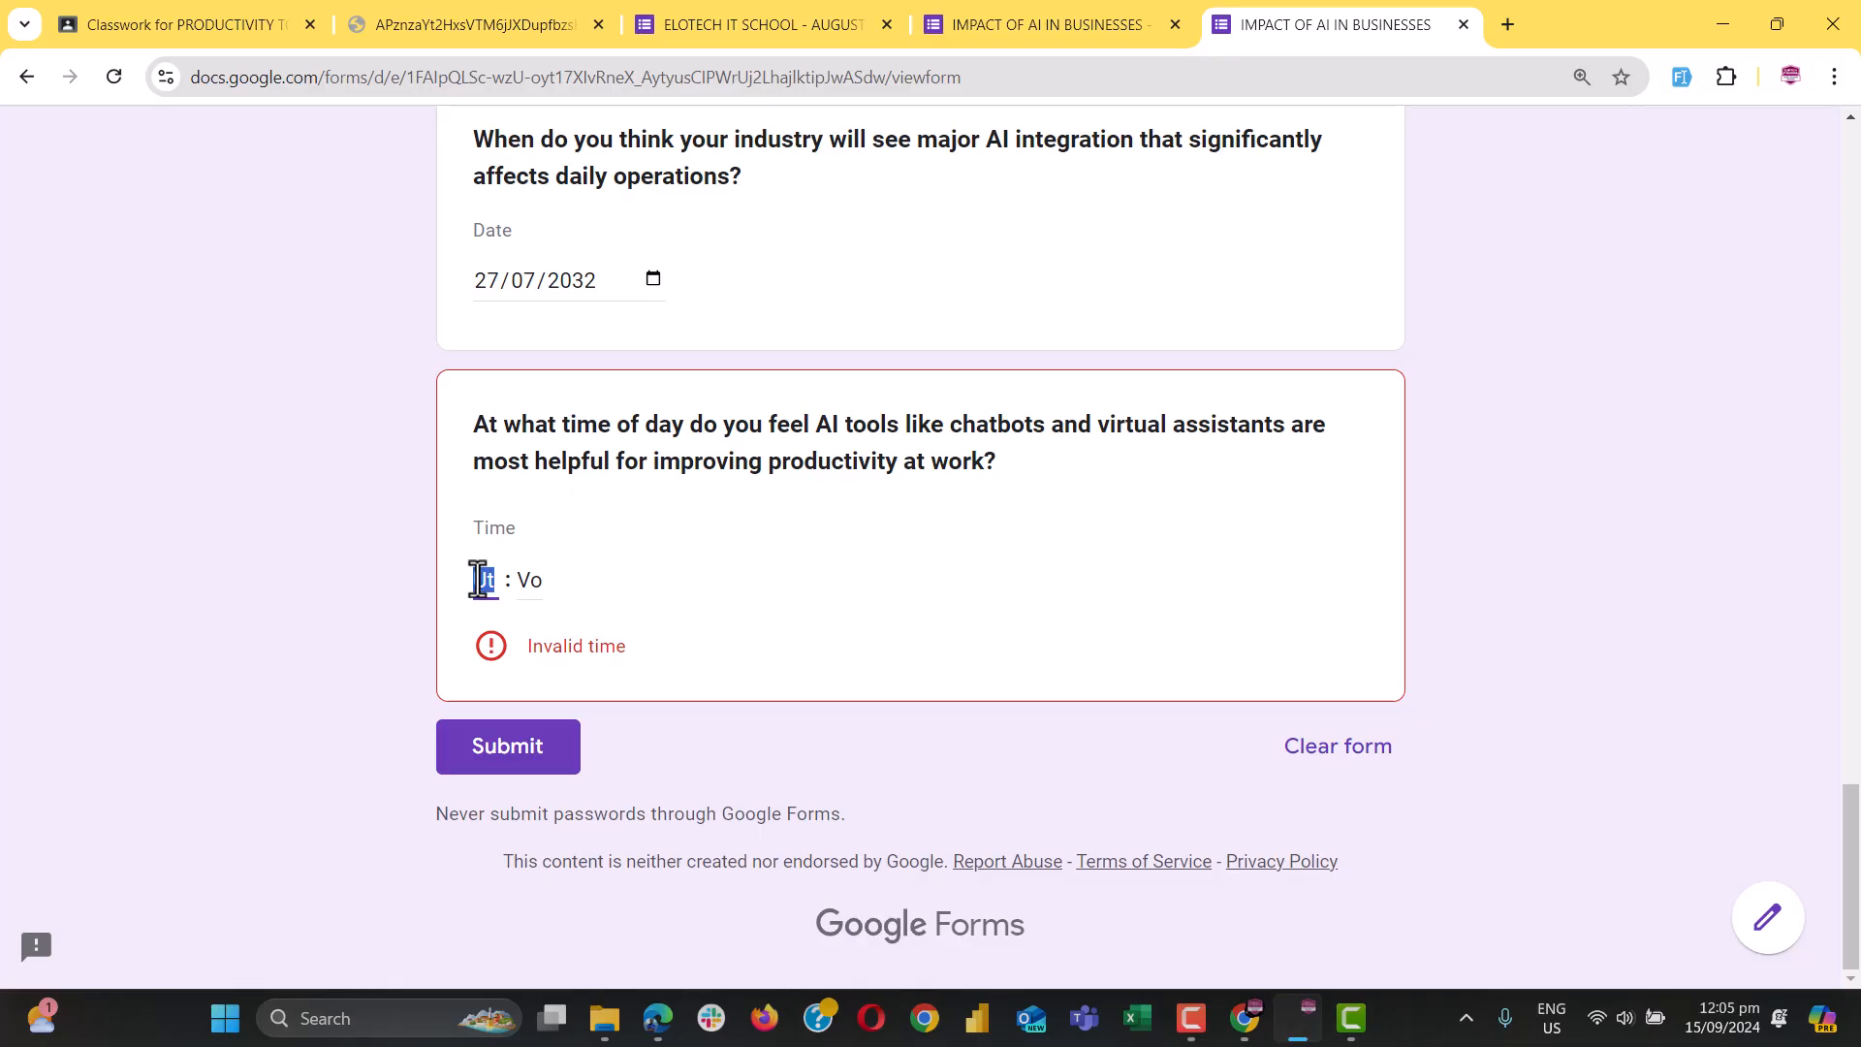
pyautogui.write('2')
pyautogui.click(531, 579)
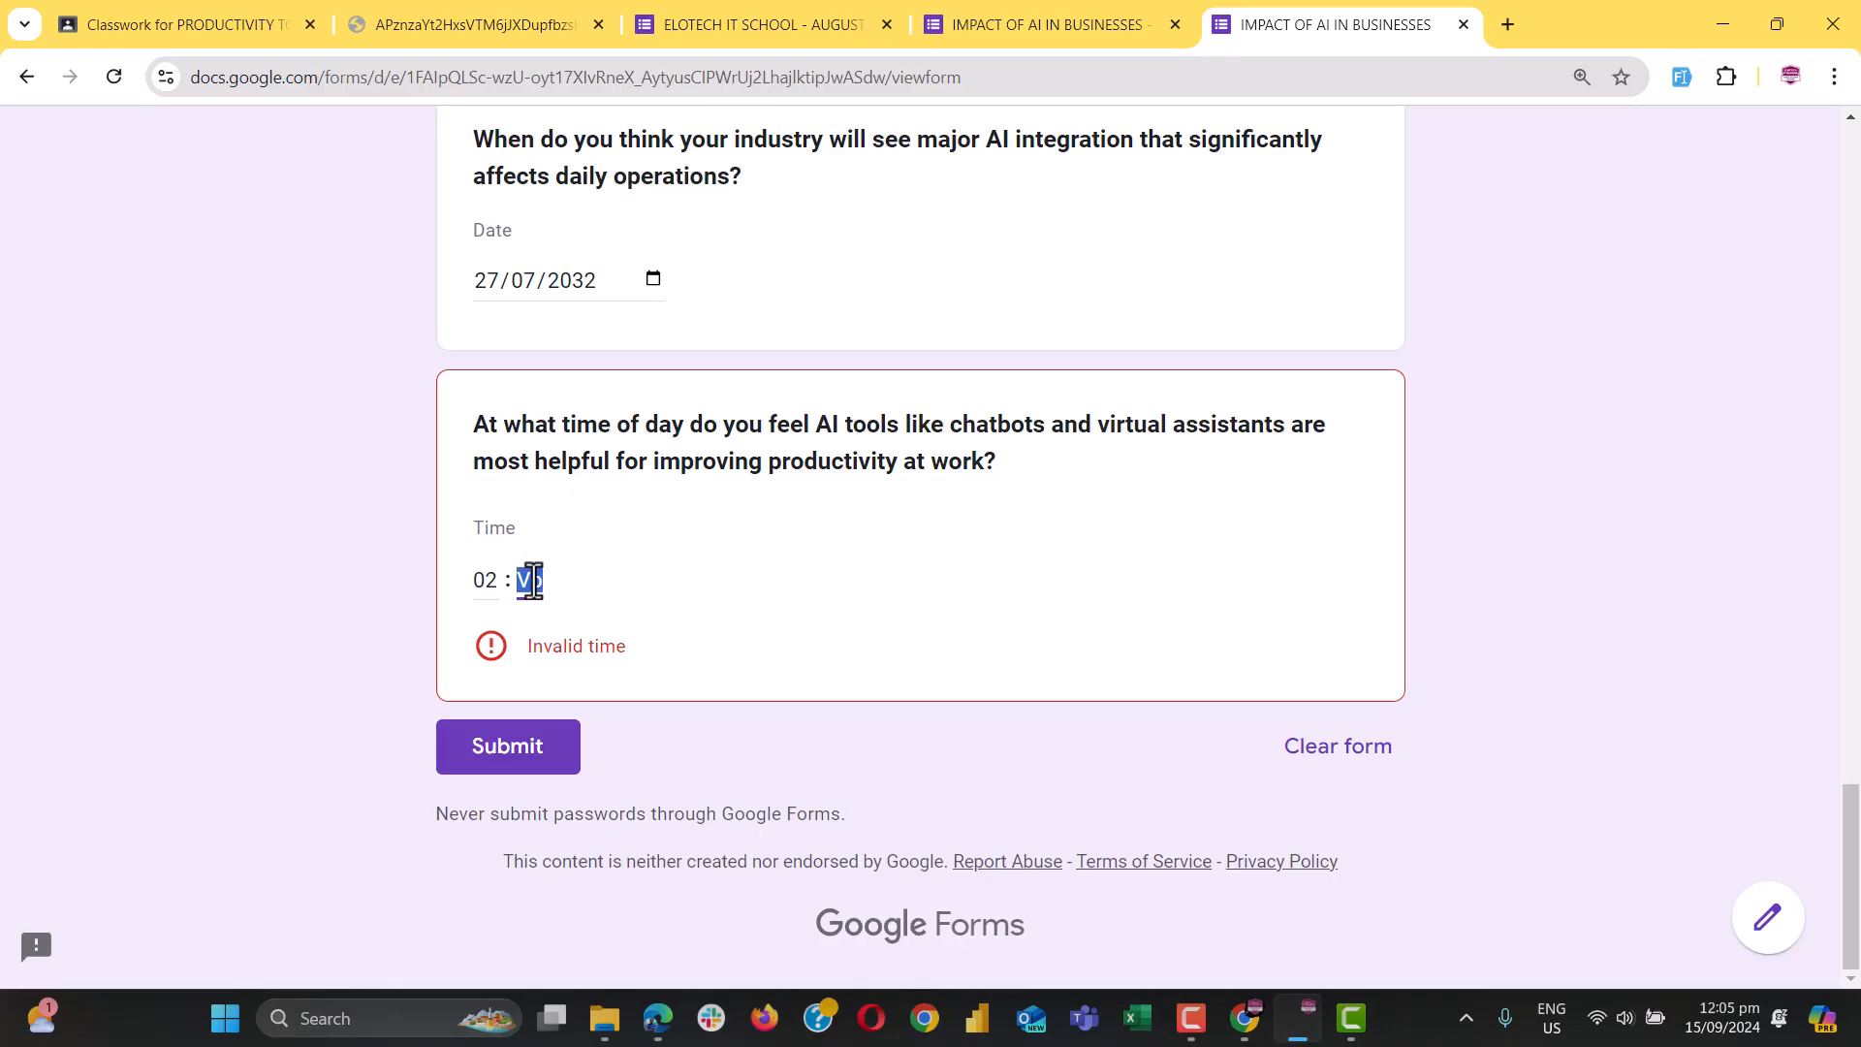
pyautogui.scroll(8, 531, 579)
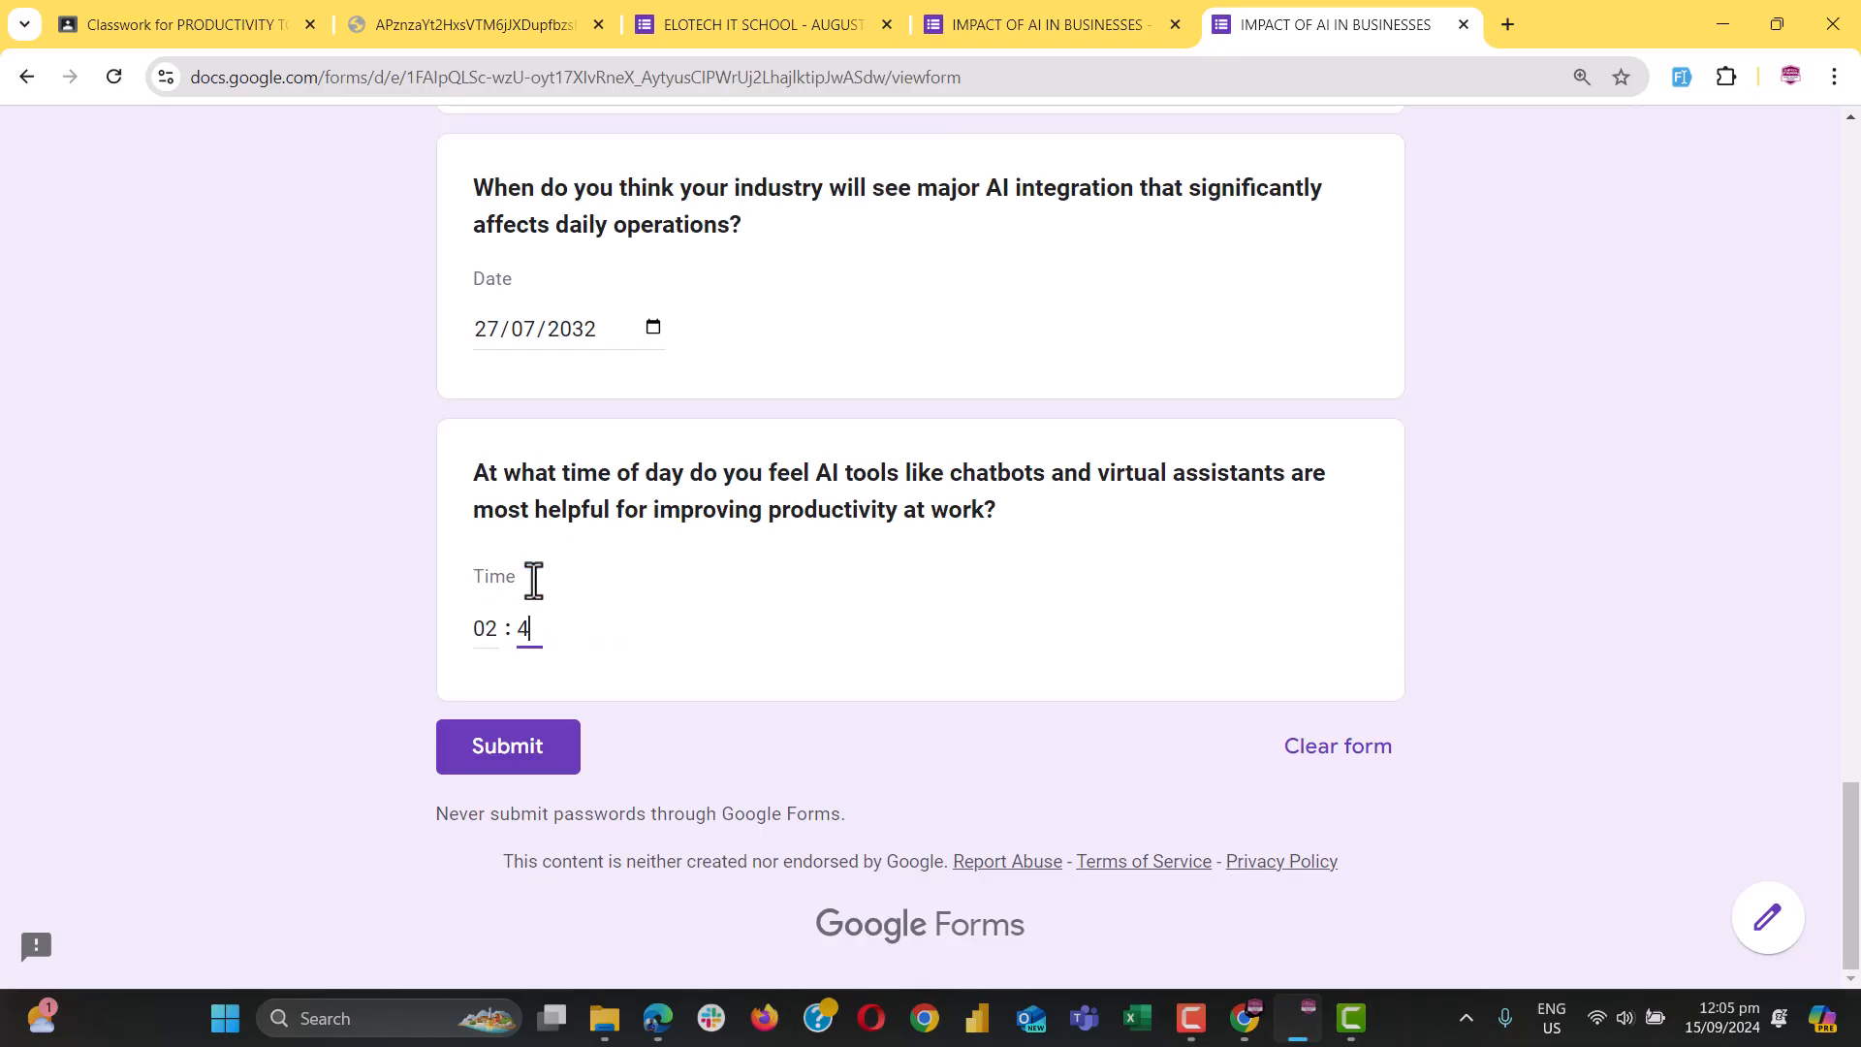
pyautogui.scroll(10, 789, 485)
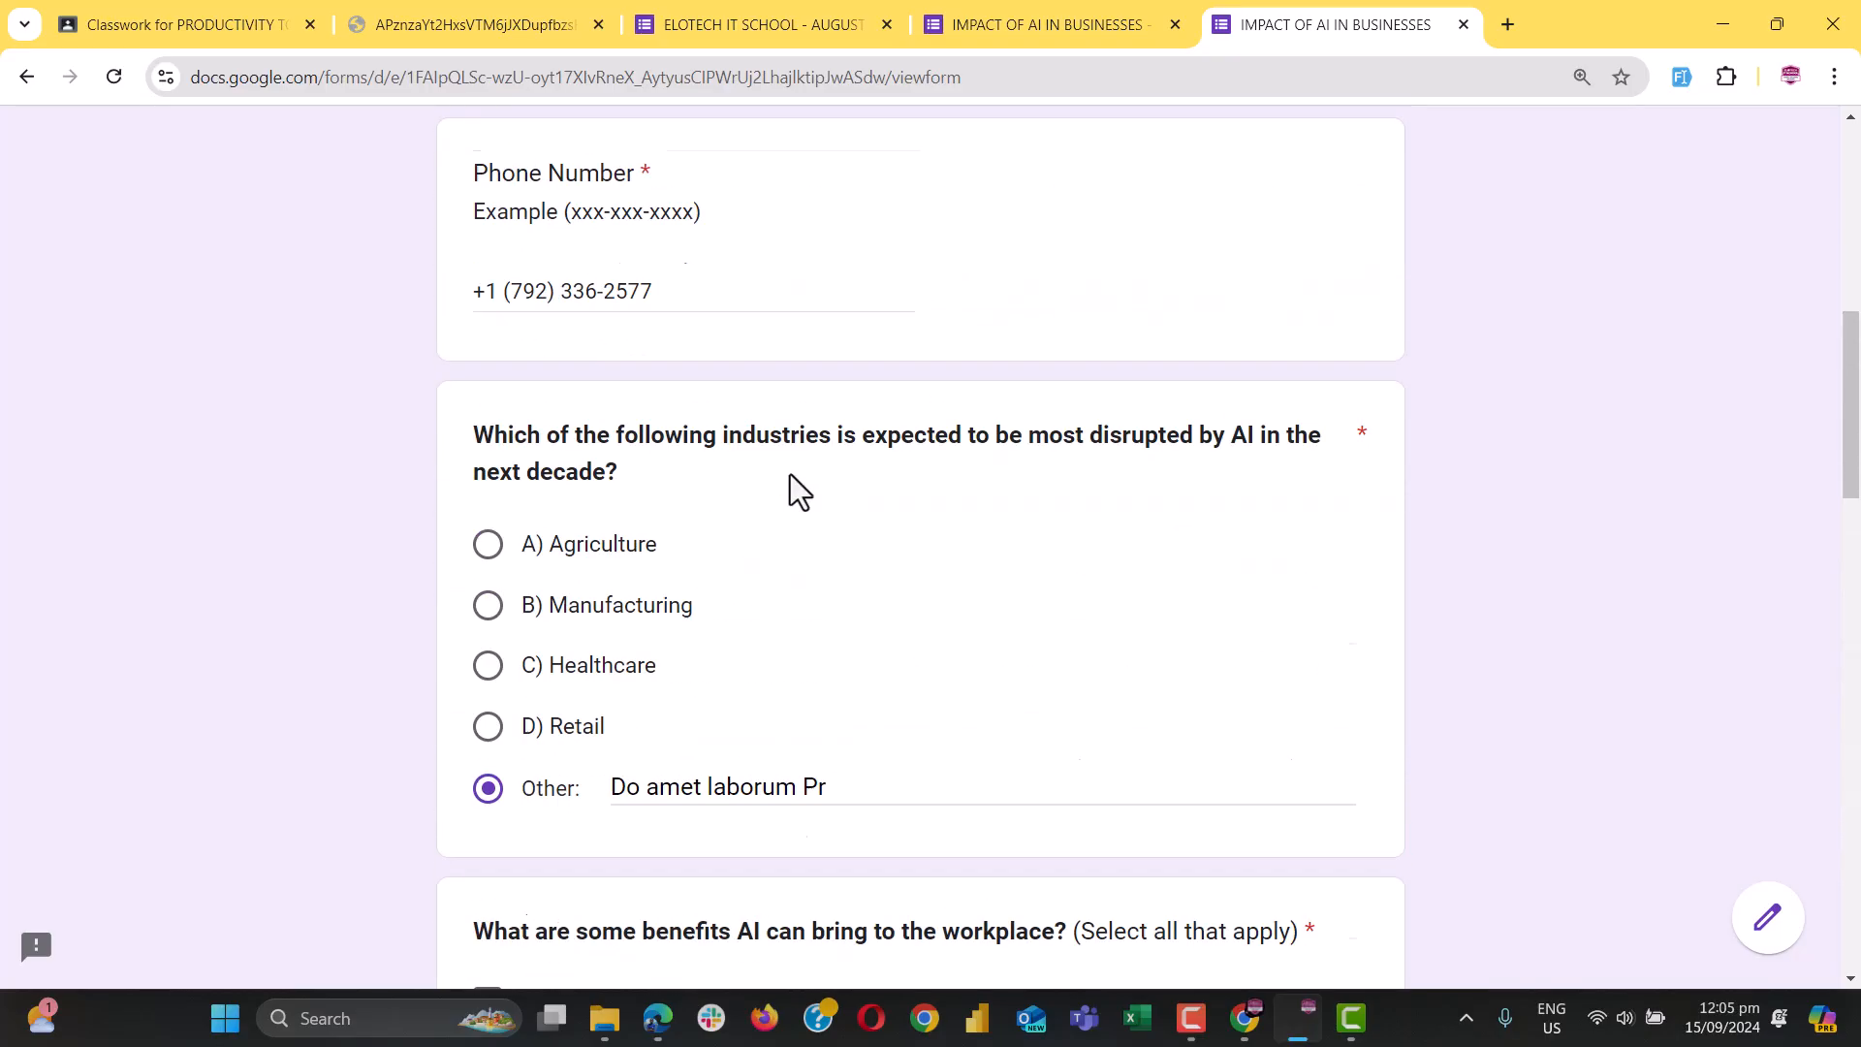
pyautogui.scroll(5, 552, 395)
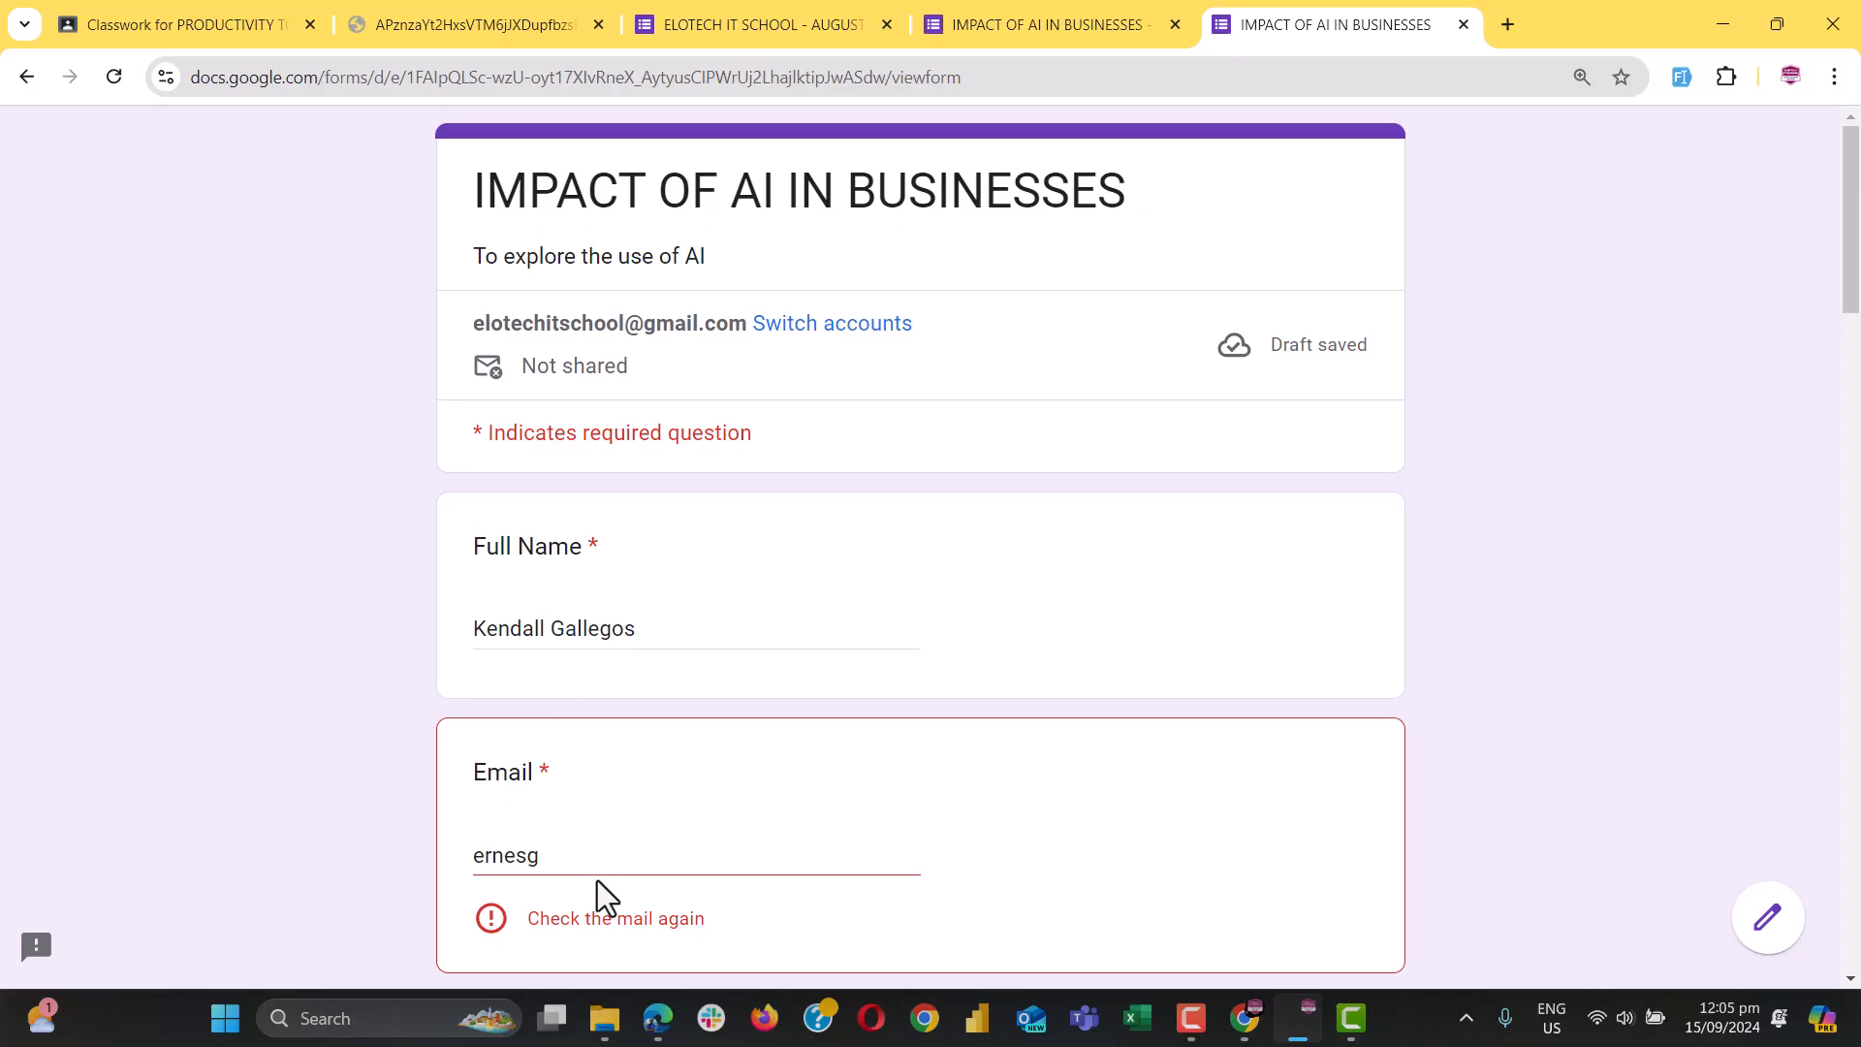
# Change the test Email answer to 'ernest.com' and check the Phone Number answer
pyautogui.scroll(-2, 597, 880)
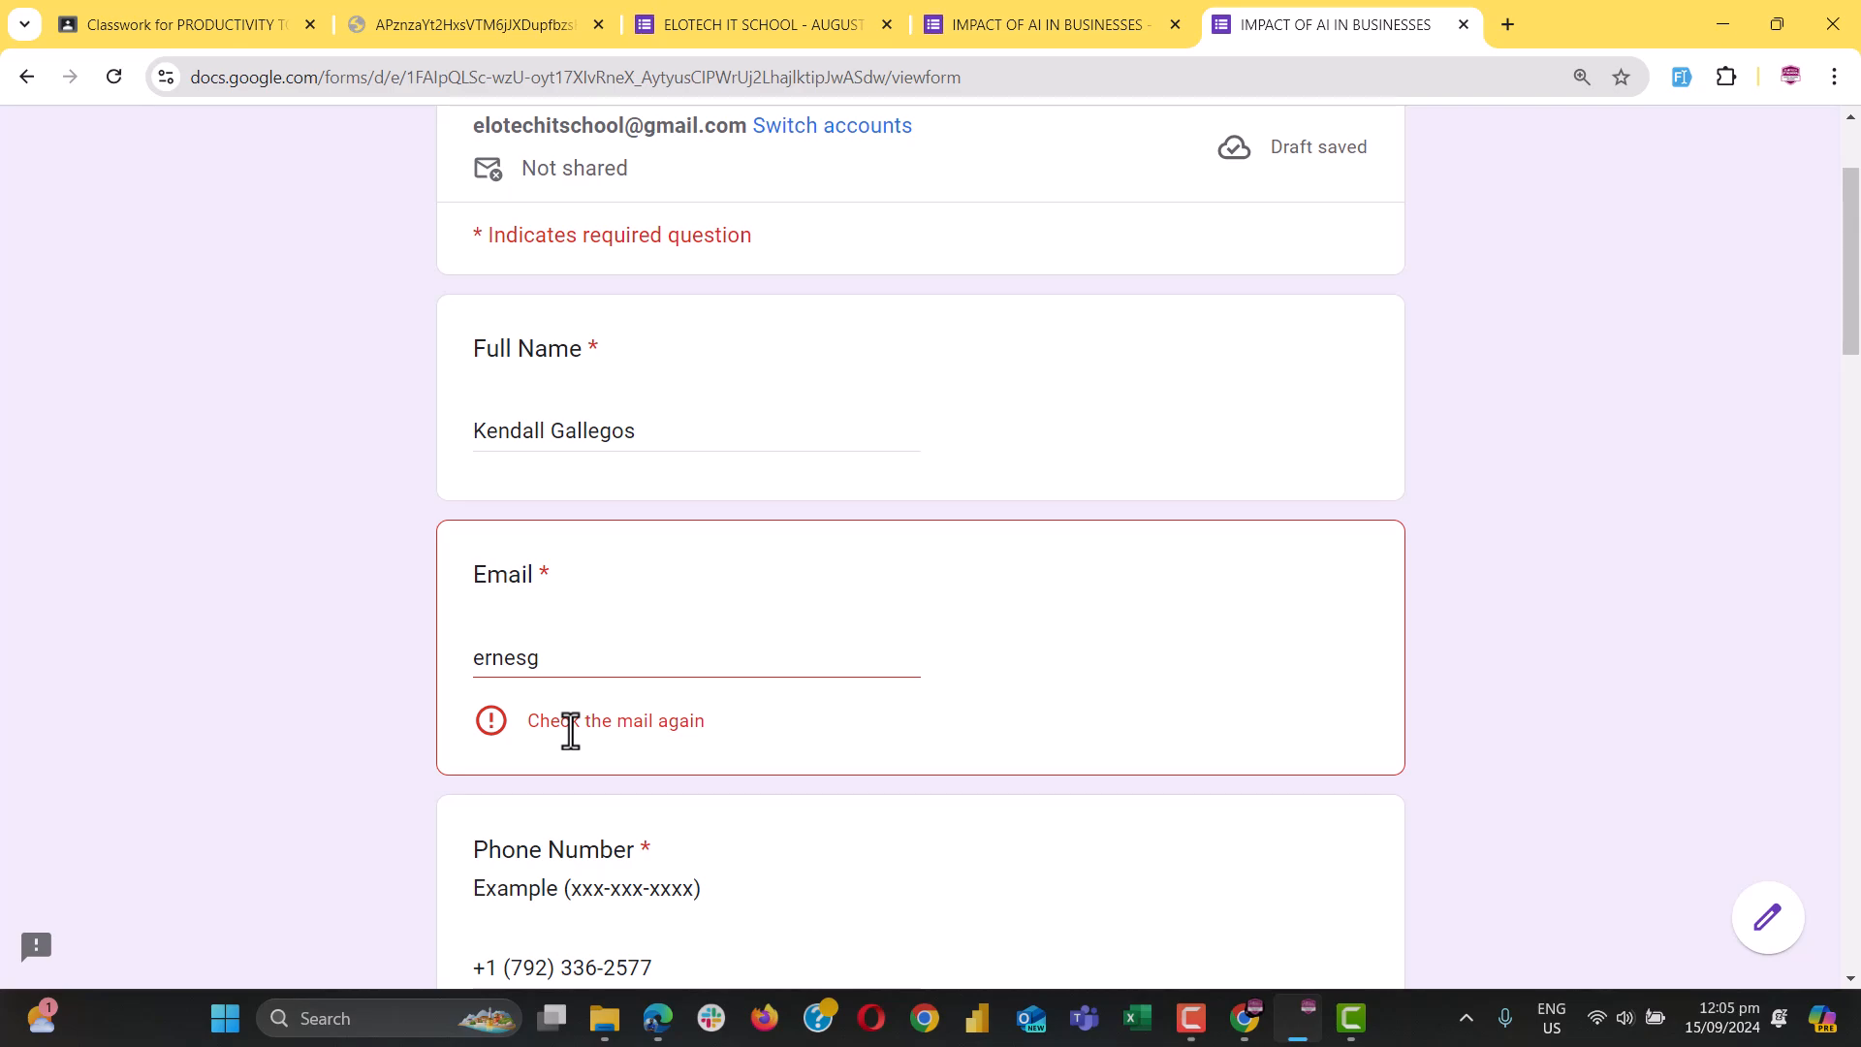
pyautogui.click(560, 648)
pyautogui.write('vbsdvsbvbfdshvb')
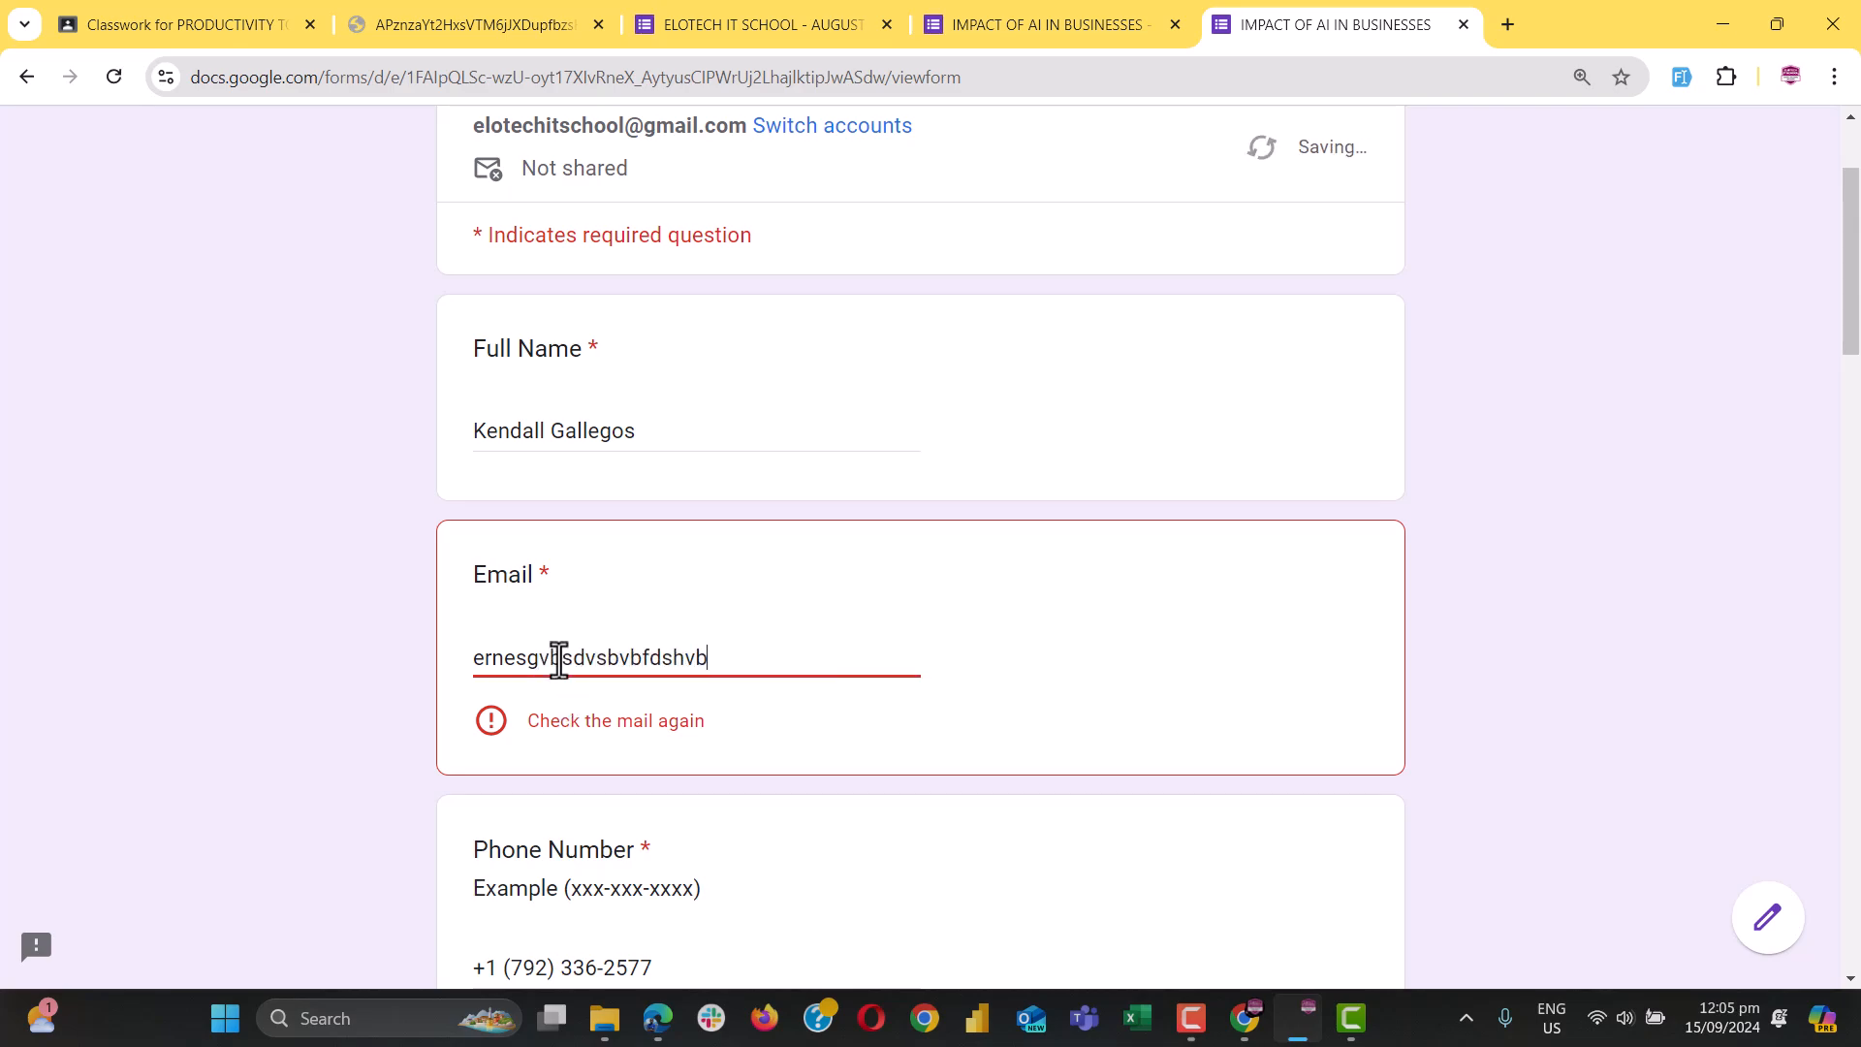
pyautogui.hotkey('ctrl', 'a')
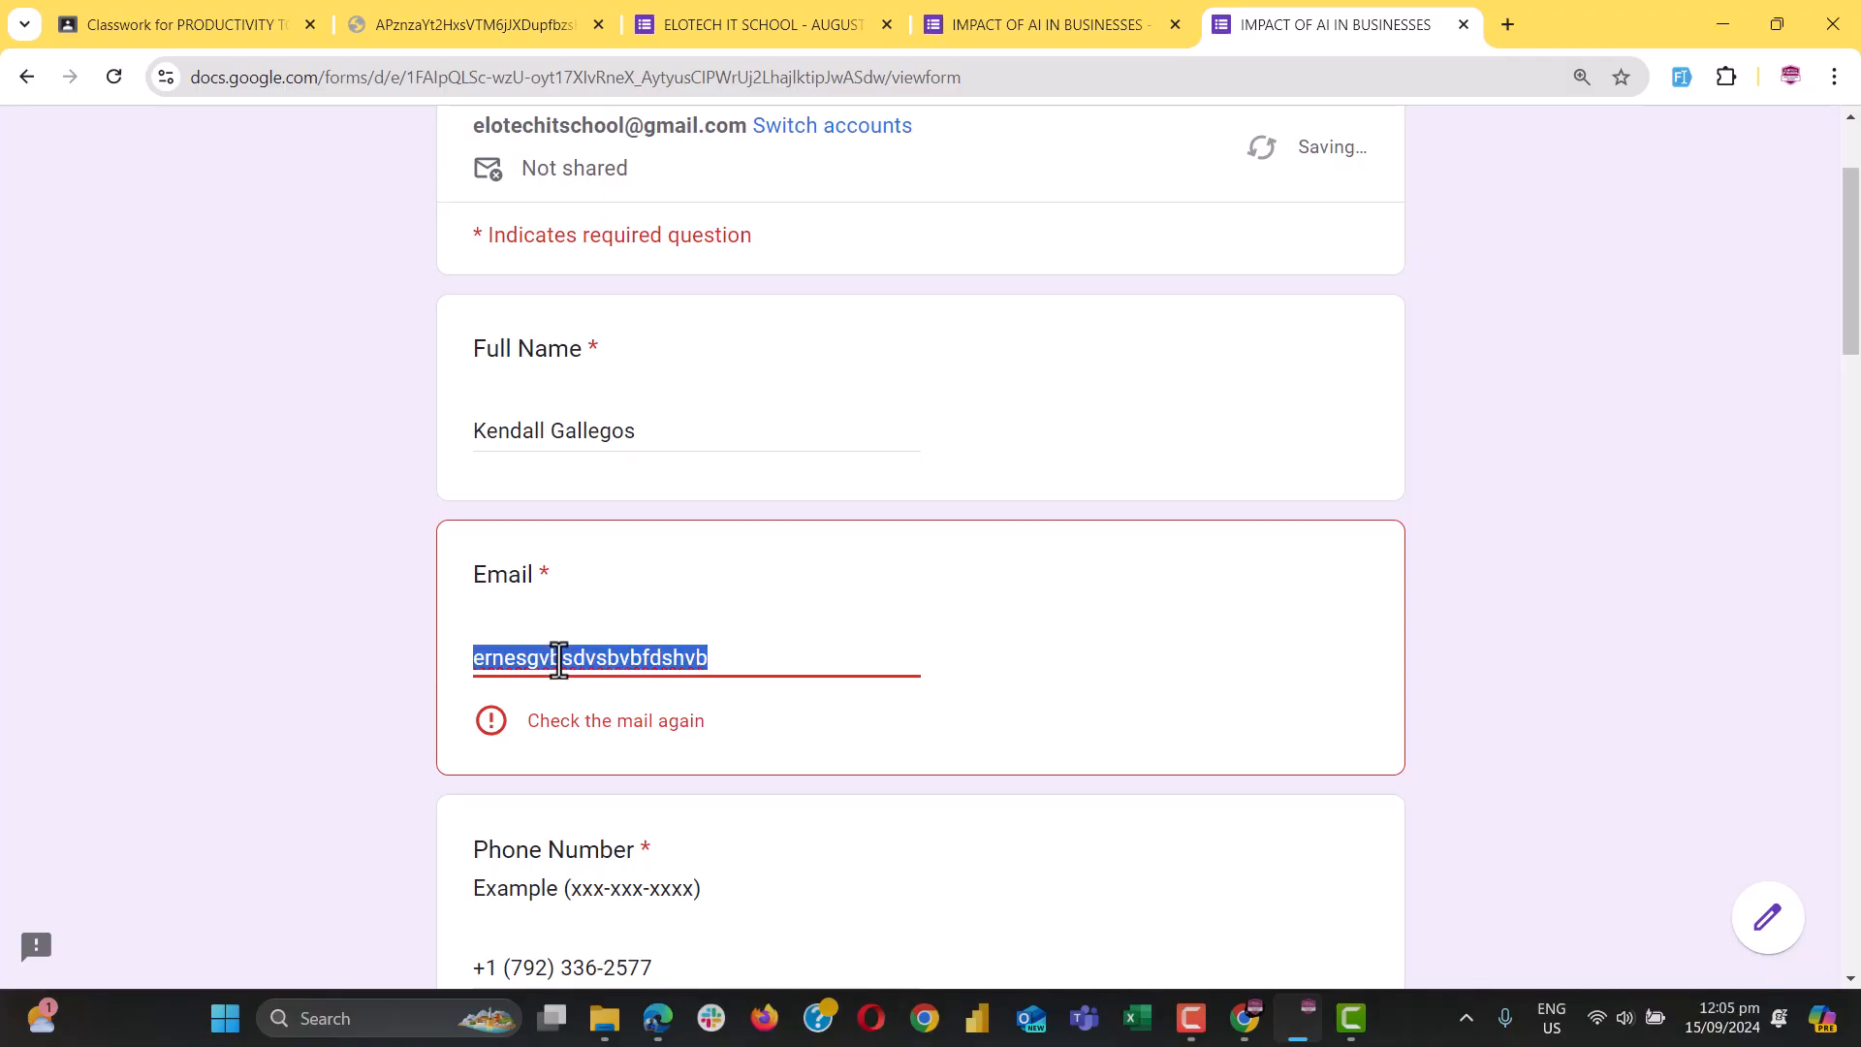
pyautogui.write('ernest.com')
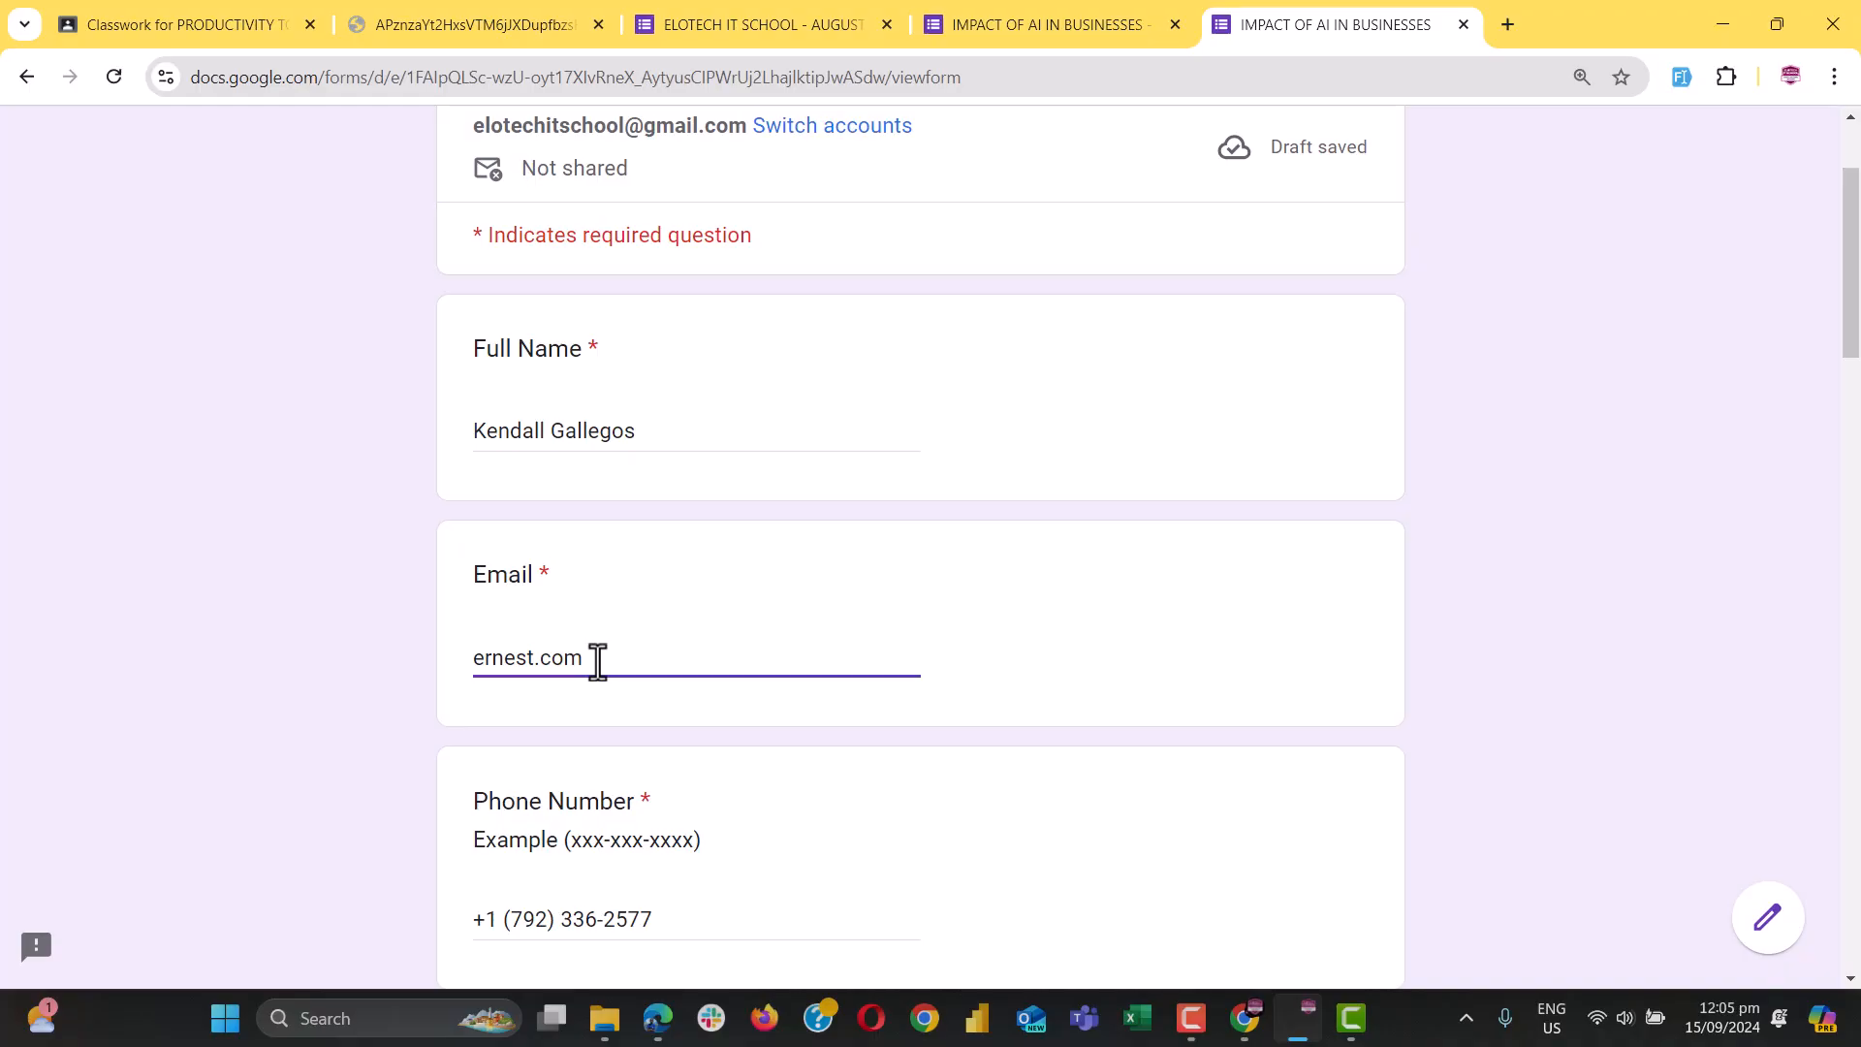
pyautogui.scroll(-2, 598, 663)
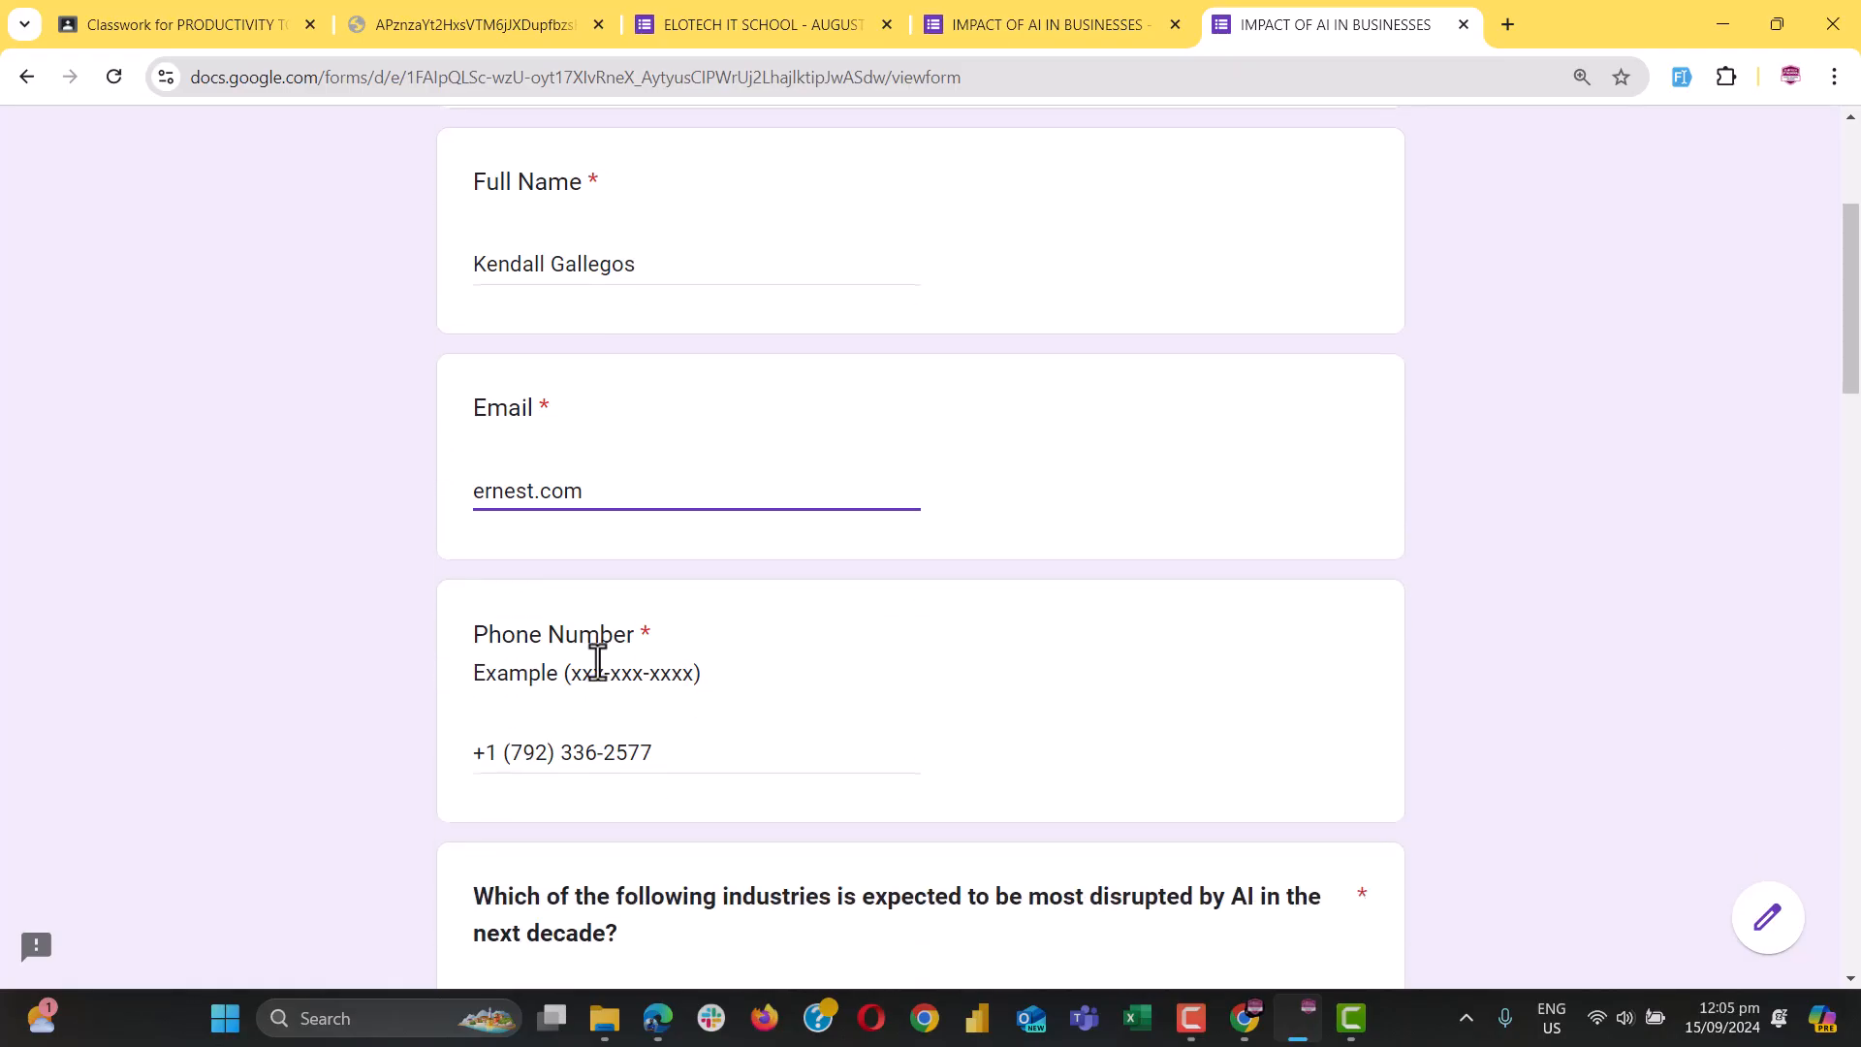
pyautogui.click(646, 755)
pyautogui.tripleClick(647, 755)
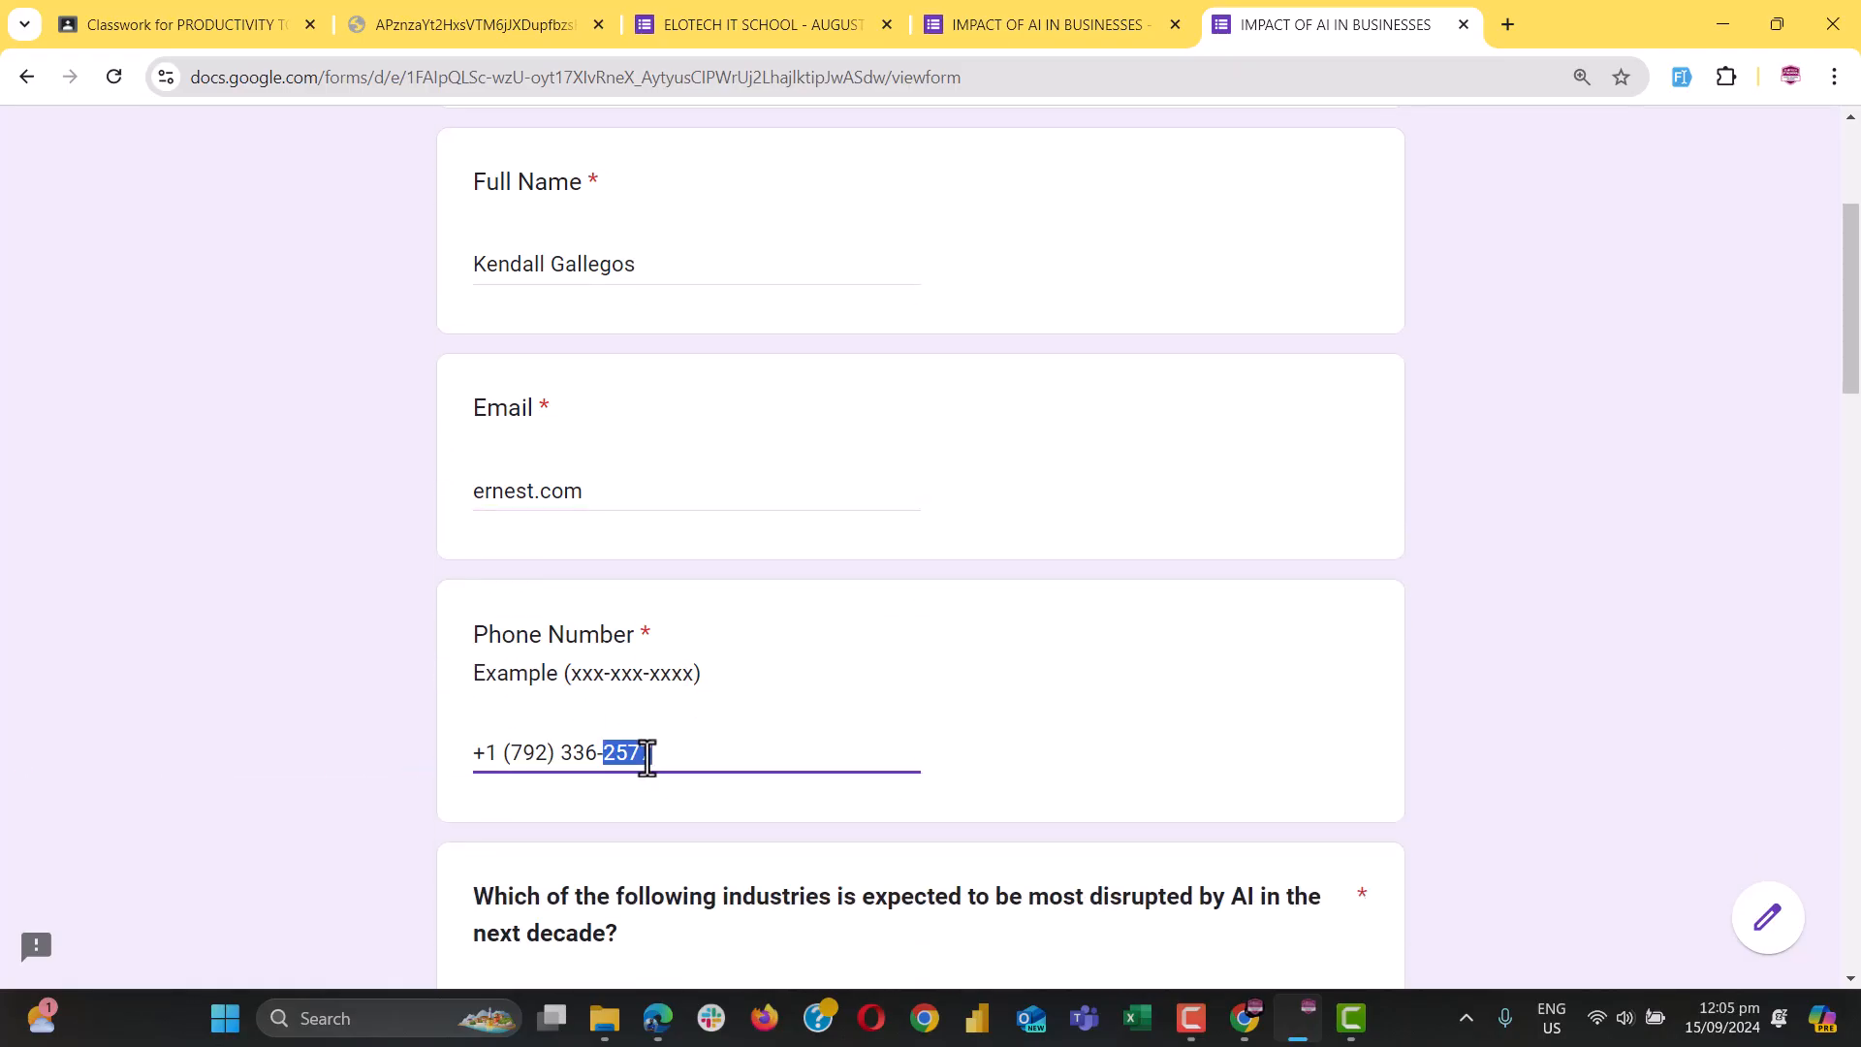
pyautogui.click(735, 656)
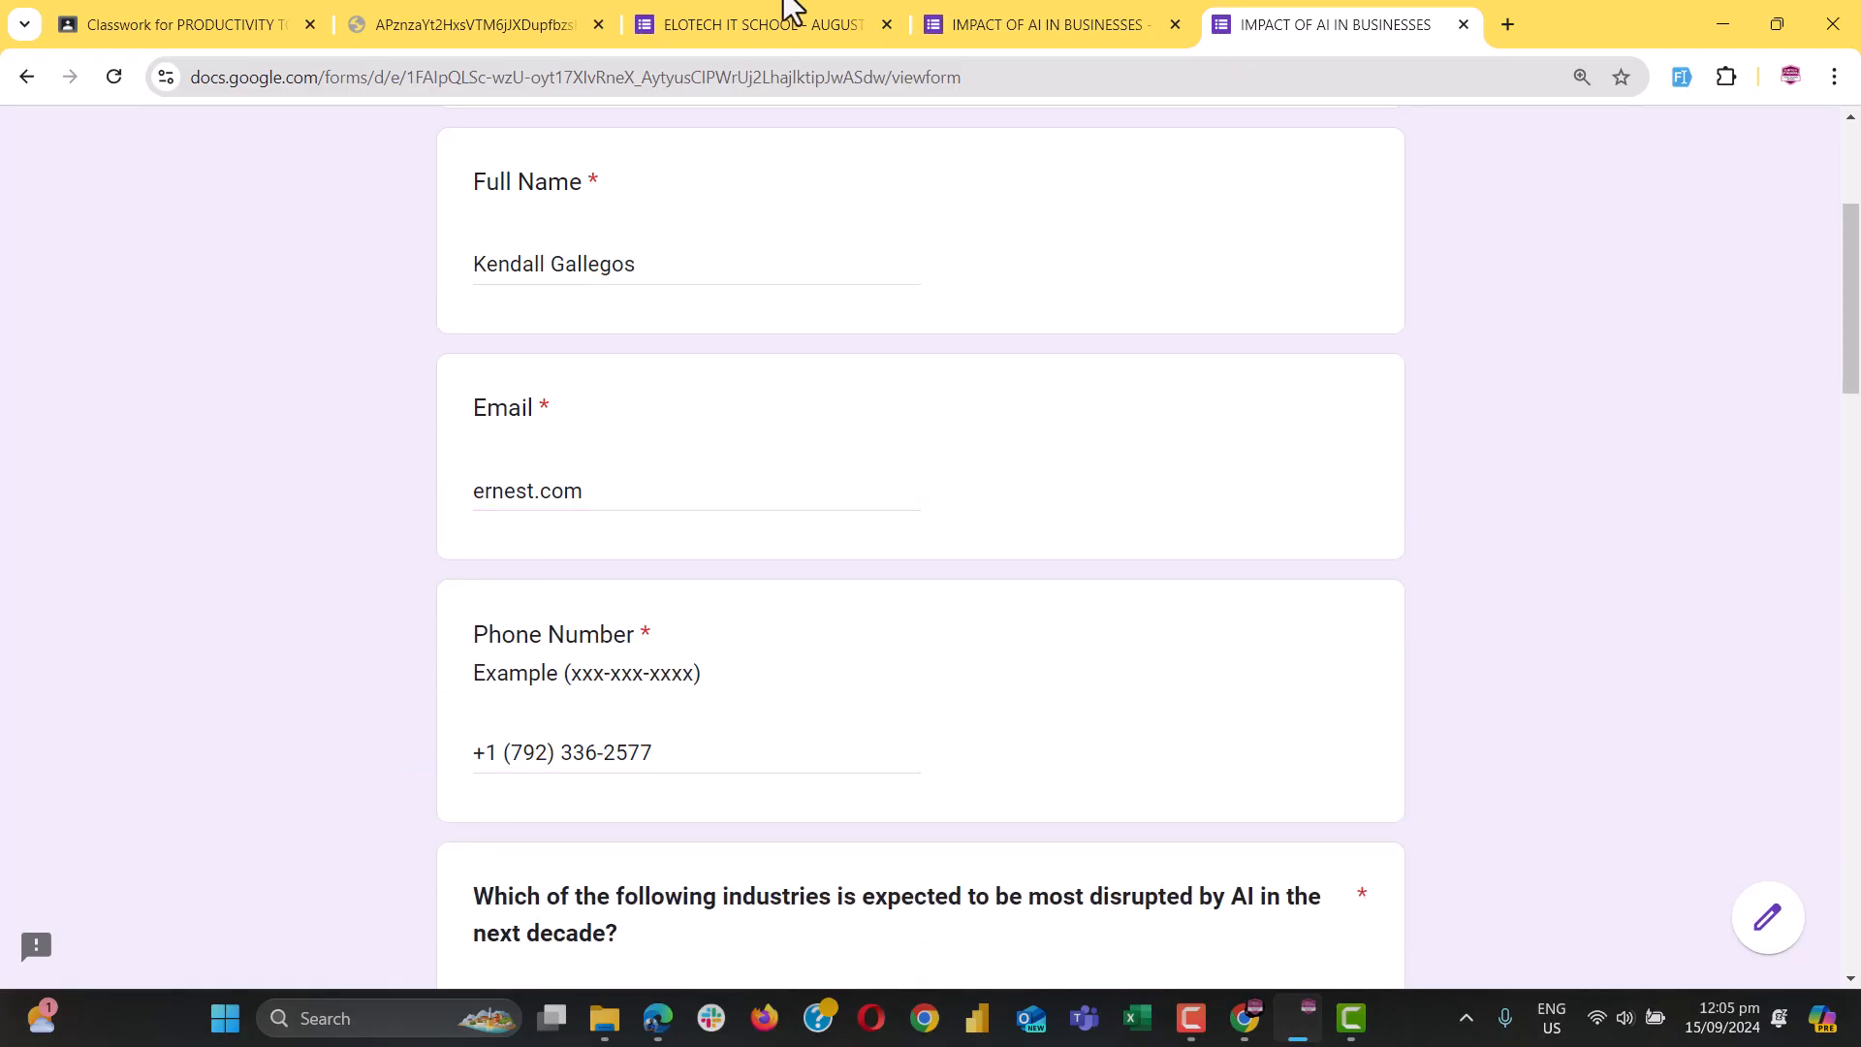
# Back in the editor, select the Phone Number question for editing
pyautogui.click(1039, 31)
pyautogui.scroll(-7, 654, 727)
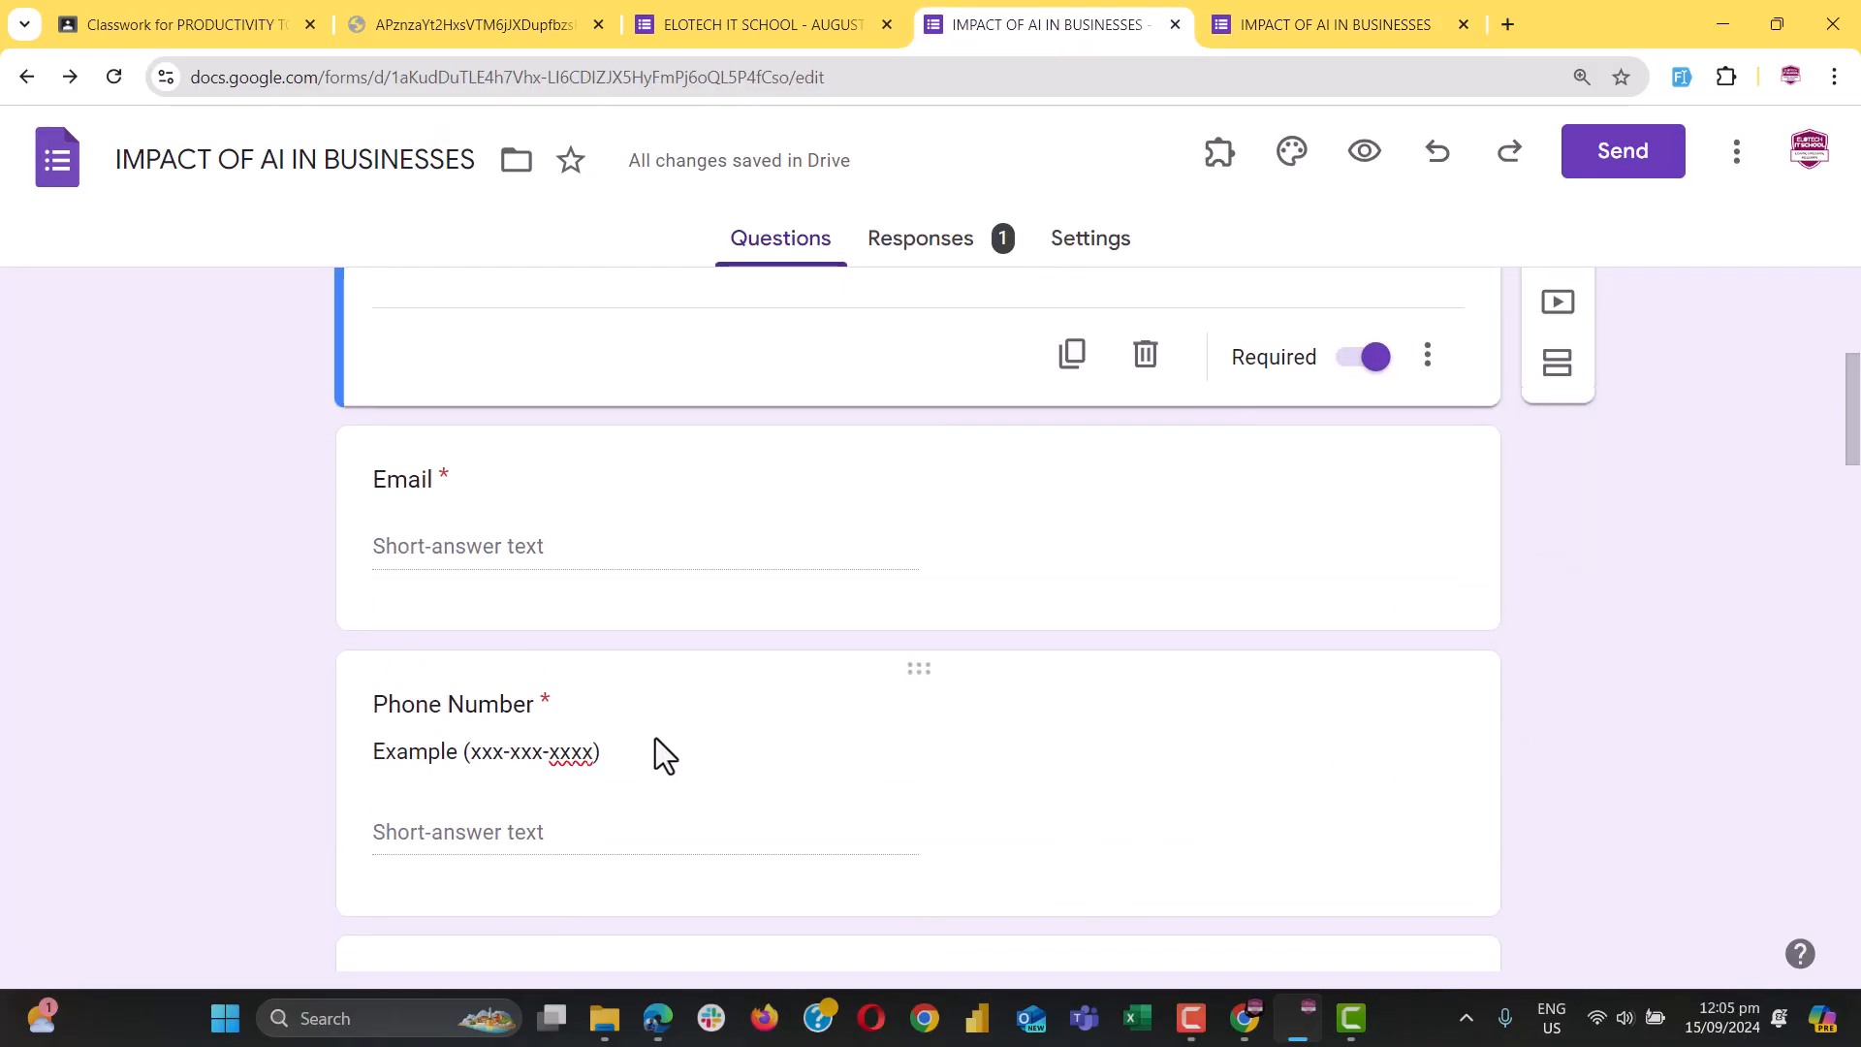
pyautogui.click(537, 547)
pyautogui.click(541, 587)
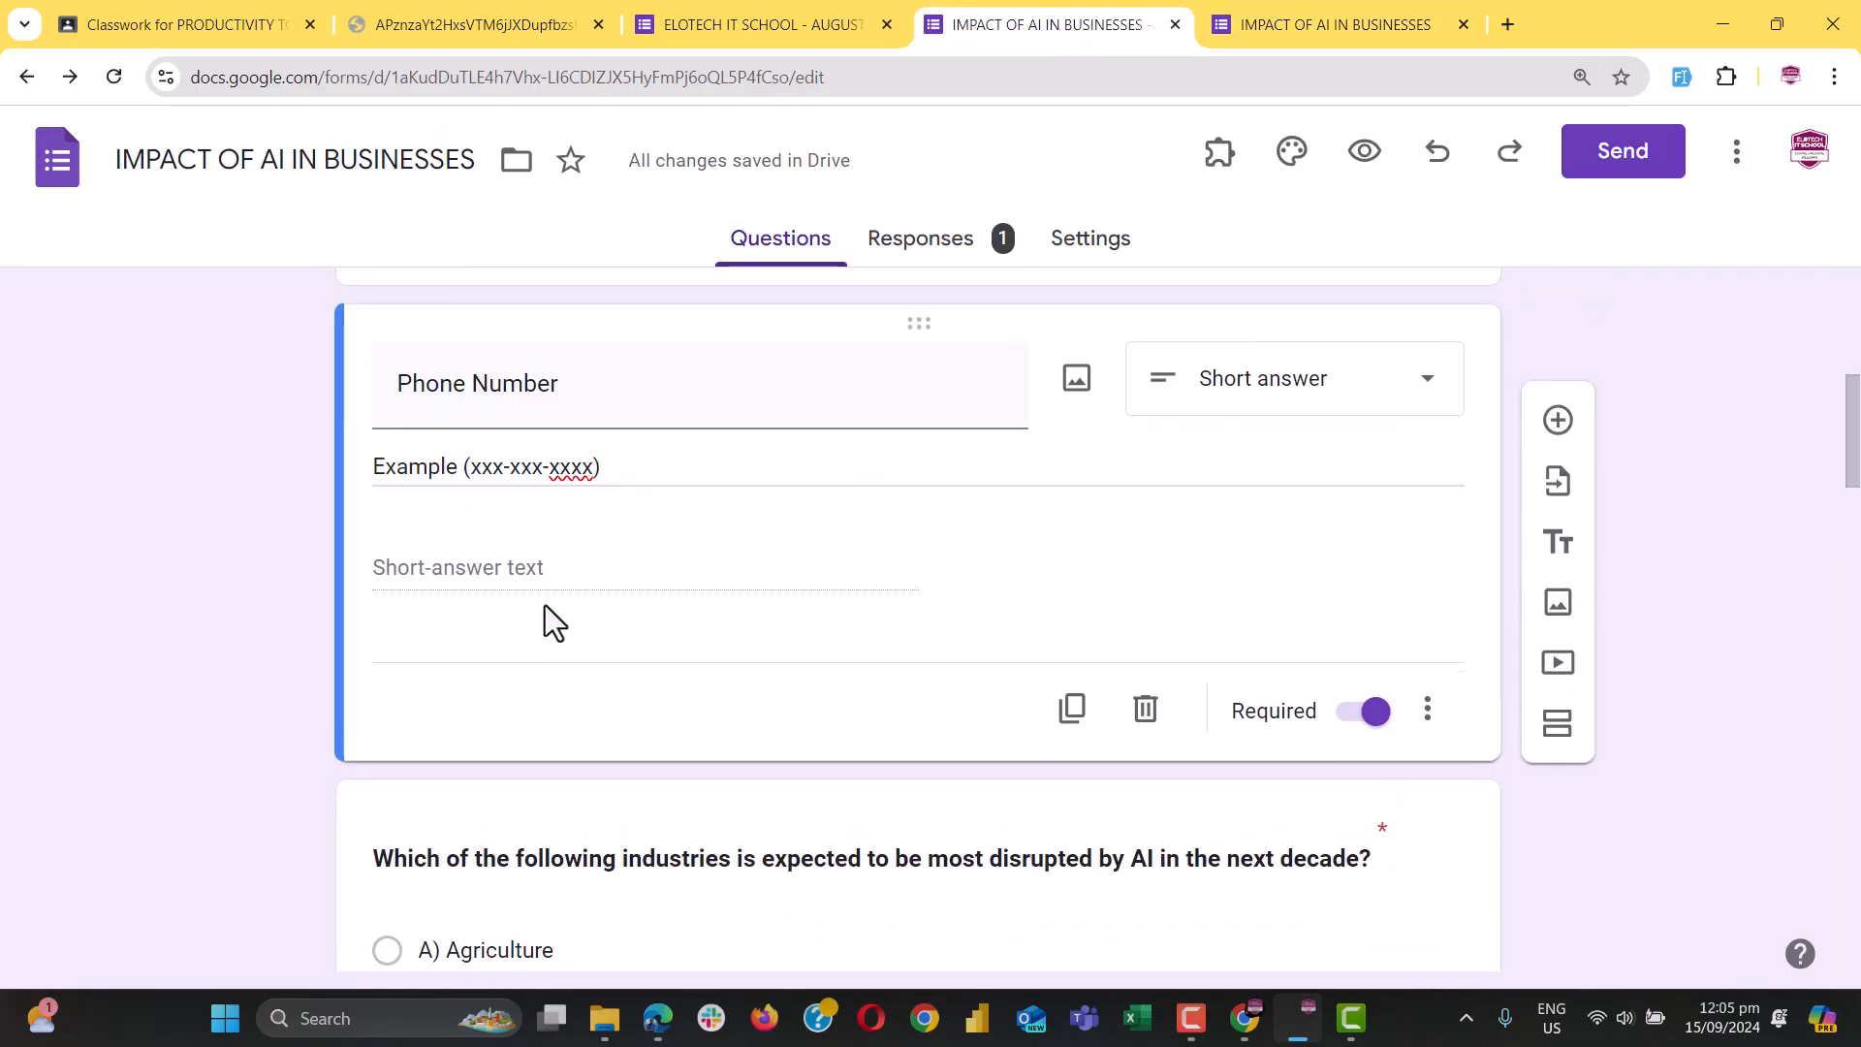
pyautogui.scroll(1, 575, 519)
pyautogui.click(564, 550)
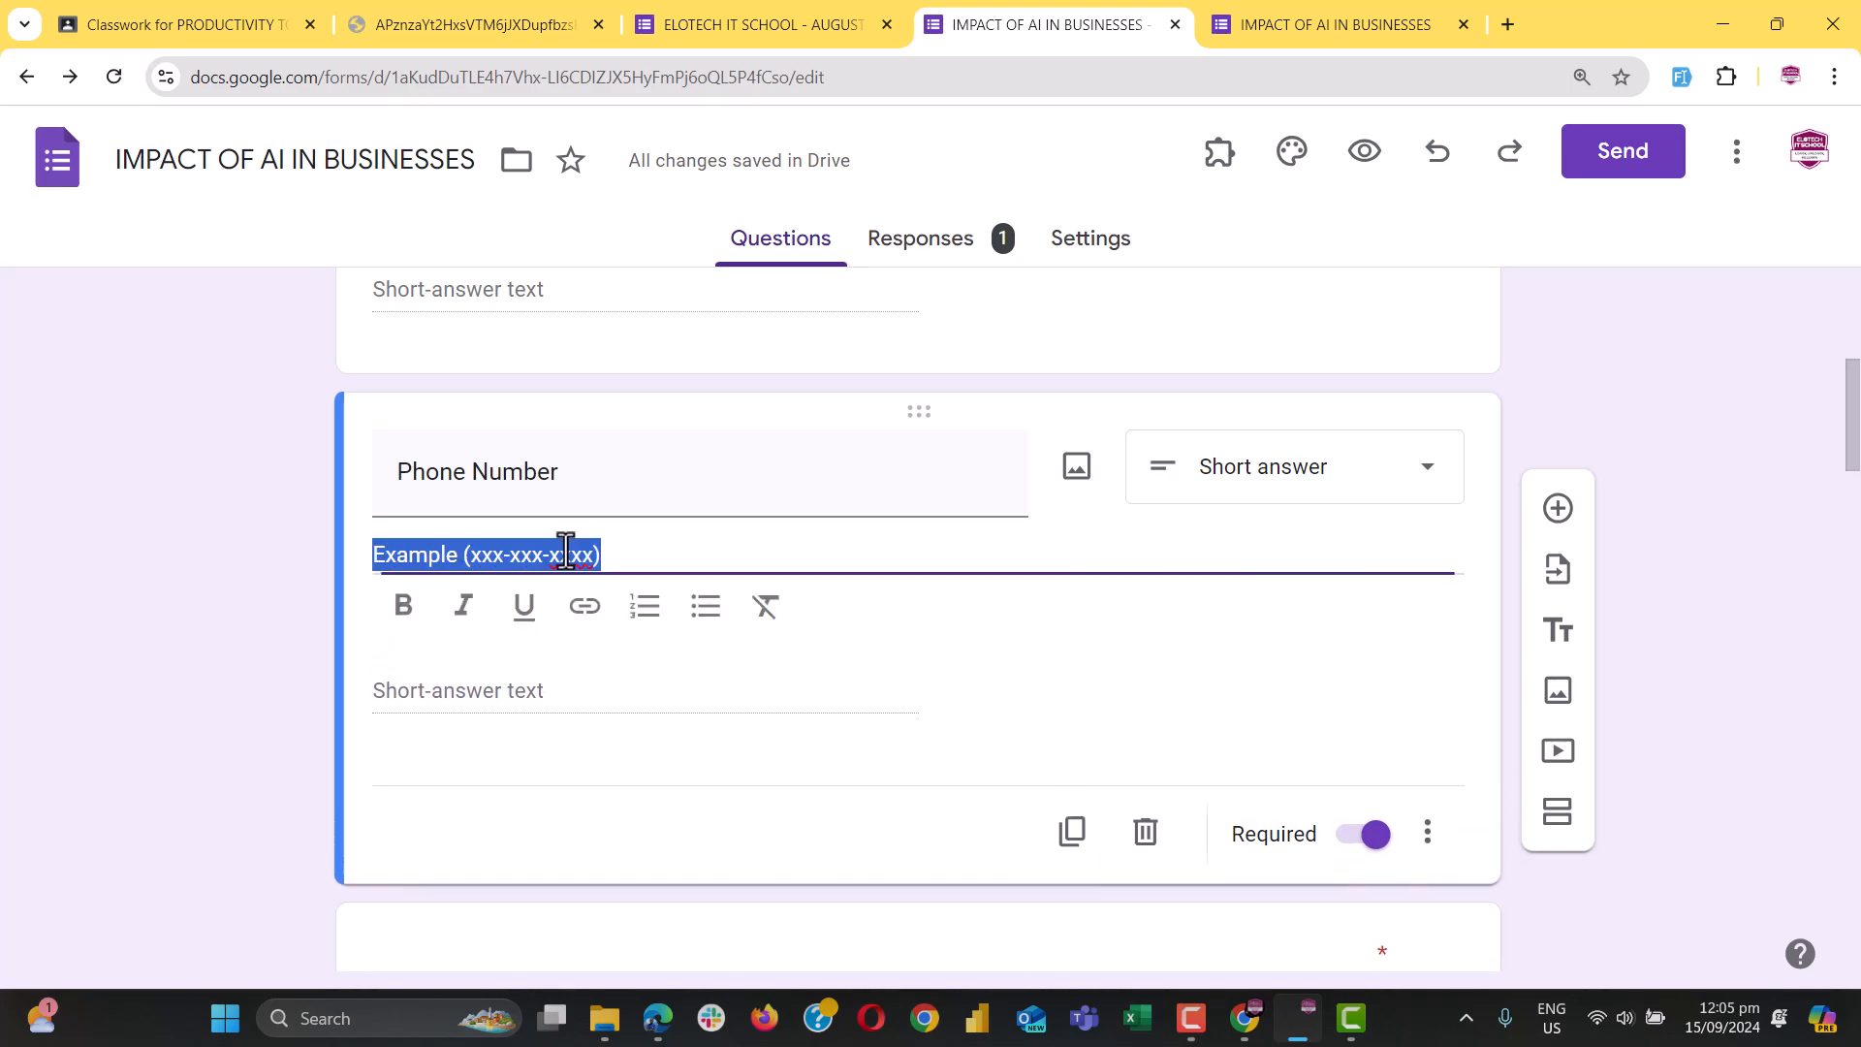
# Turn on Phone Number validation with a Number, Between rule and enter the bounds
pyautogui.click(1427, 839)
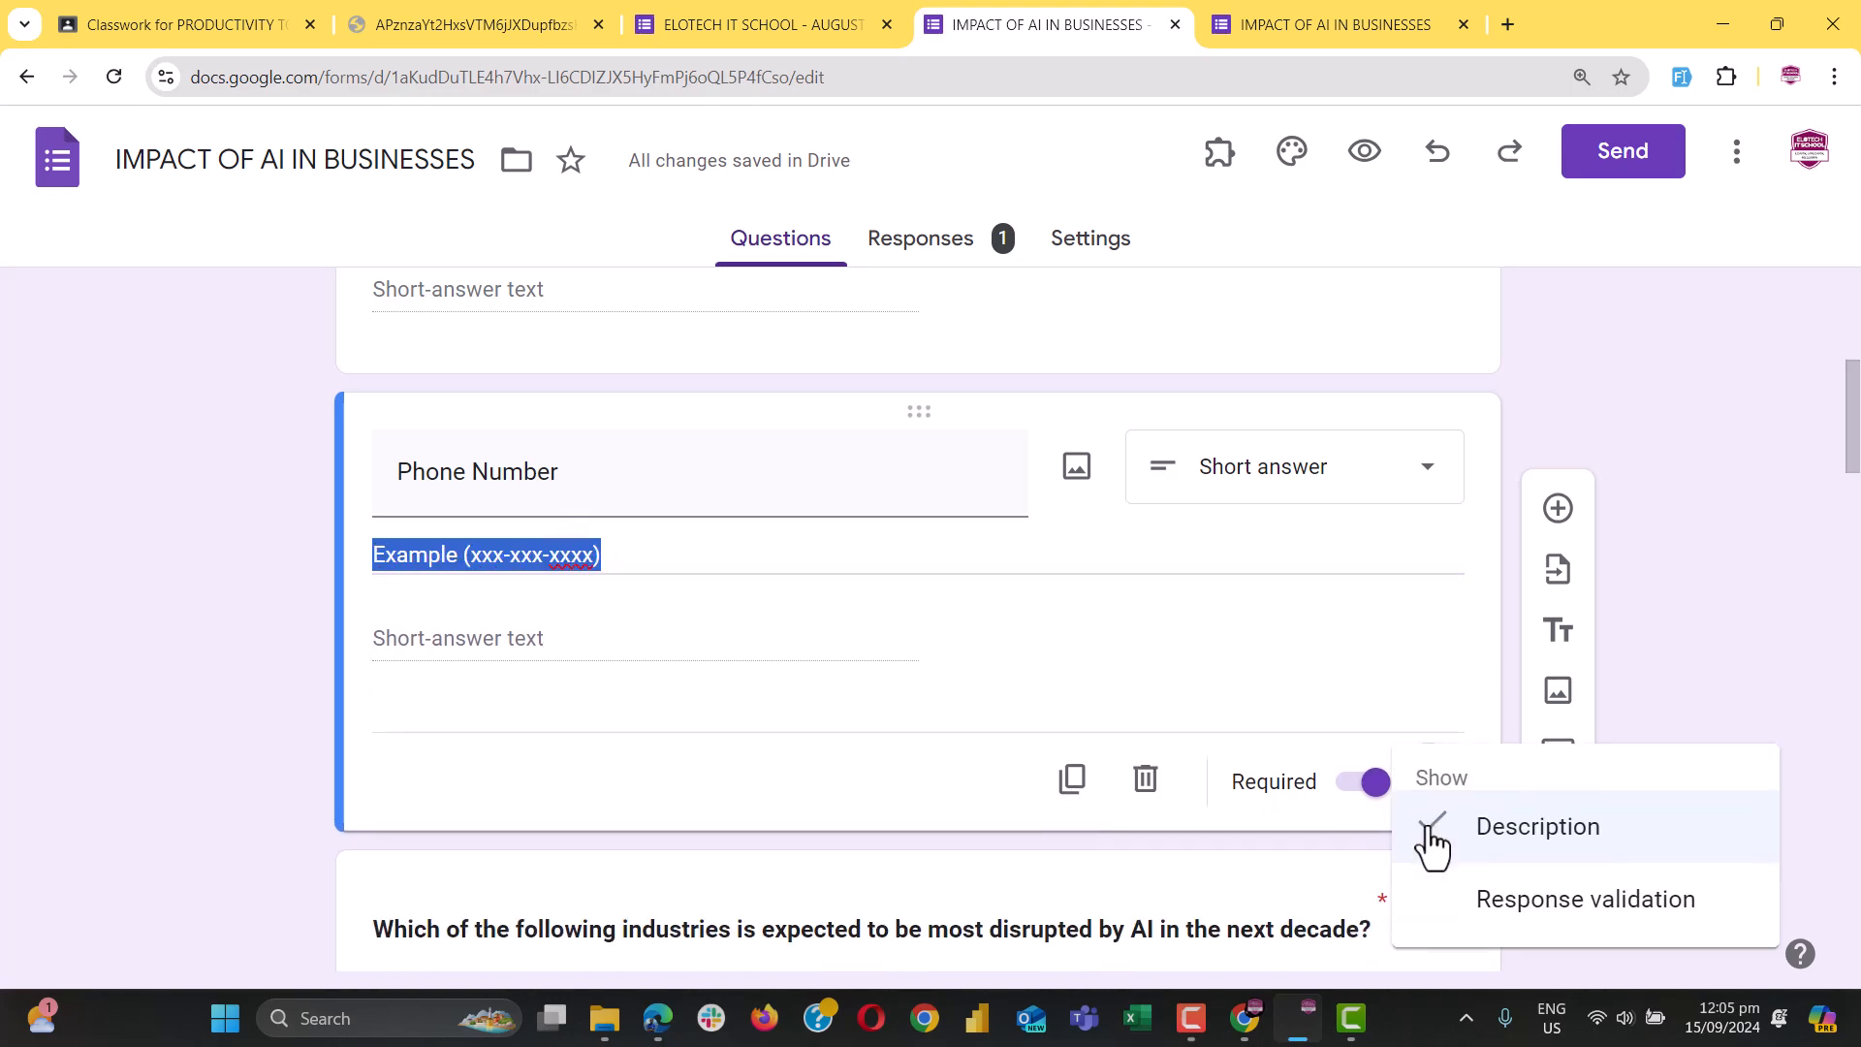
pyautogui.click(1580, 905)
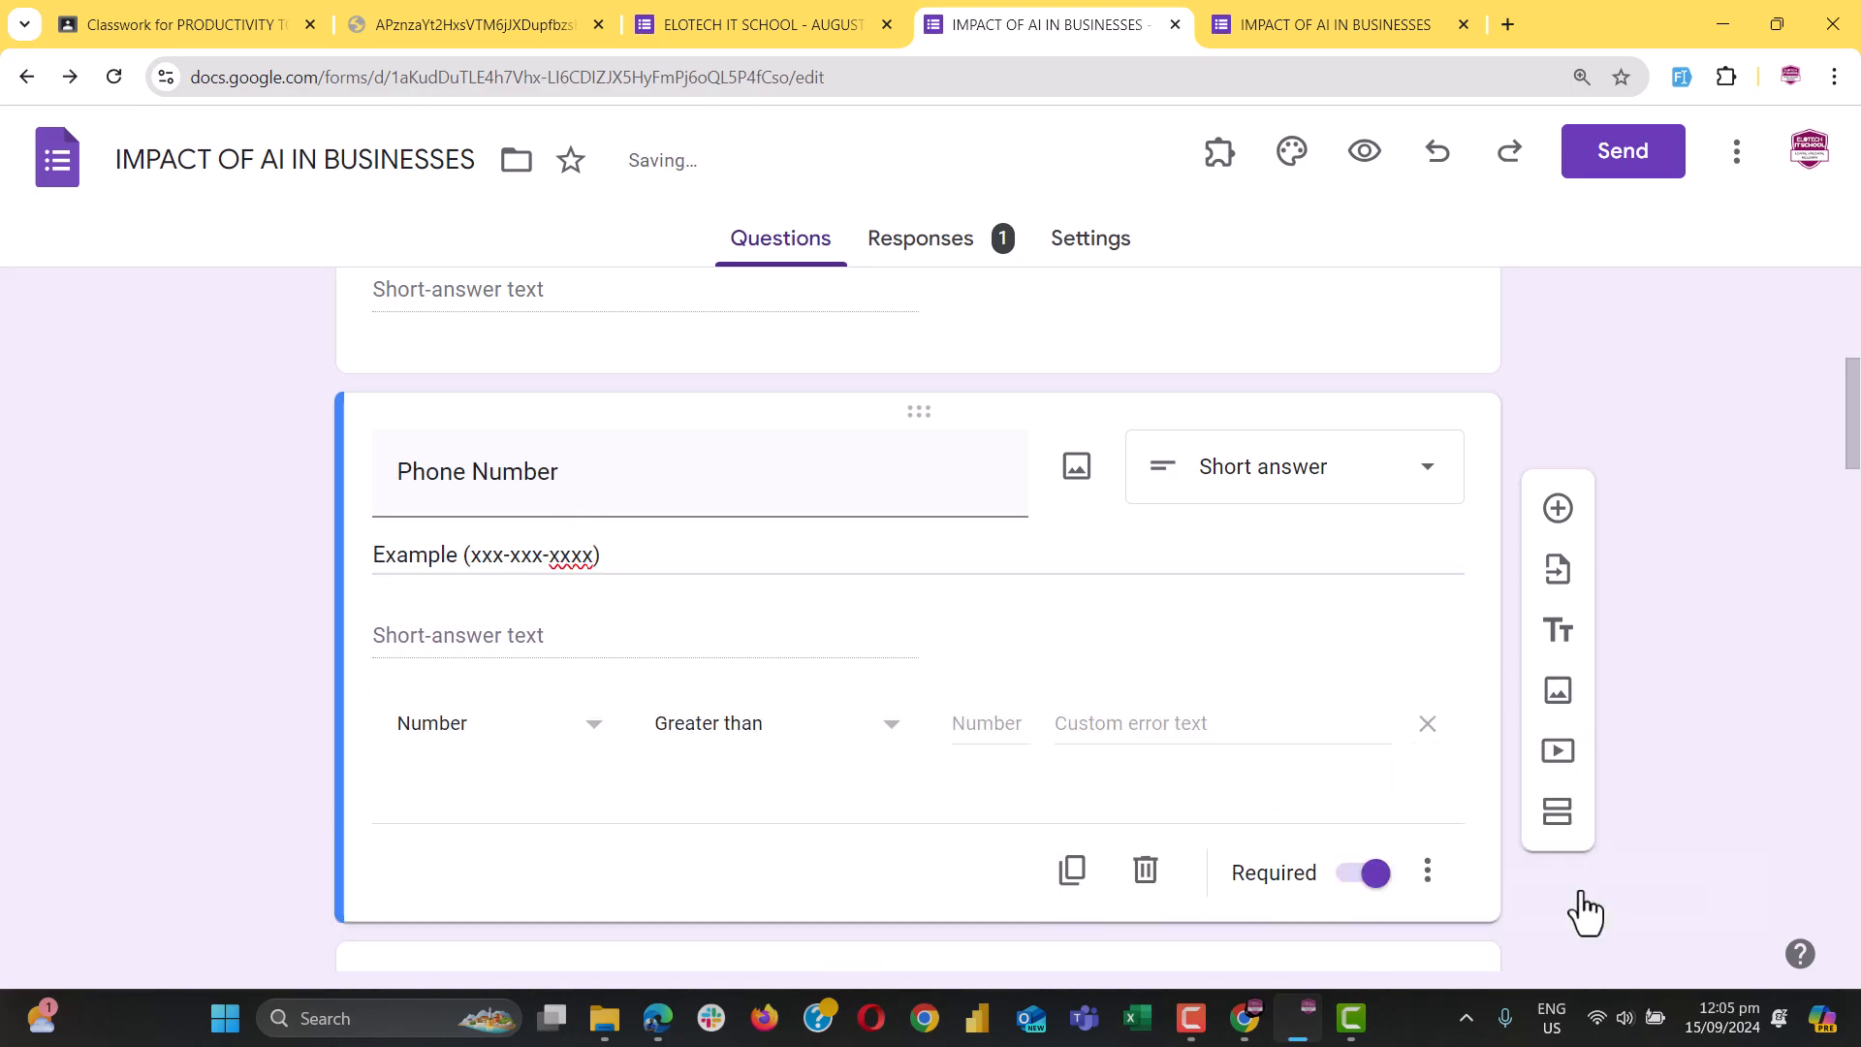
pyautogui.click(503, 732)
pyautogui.click(503, 729)
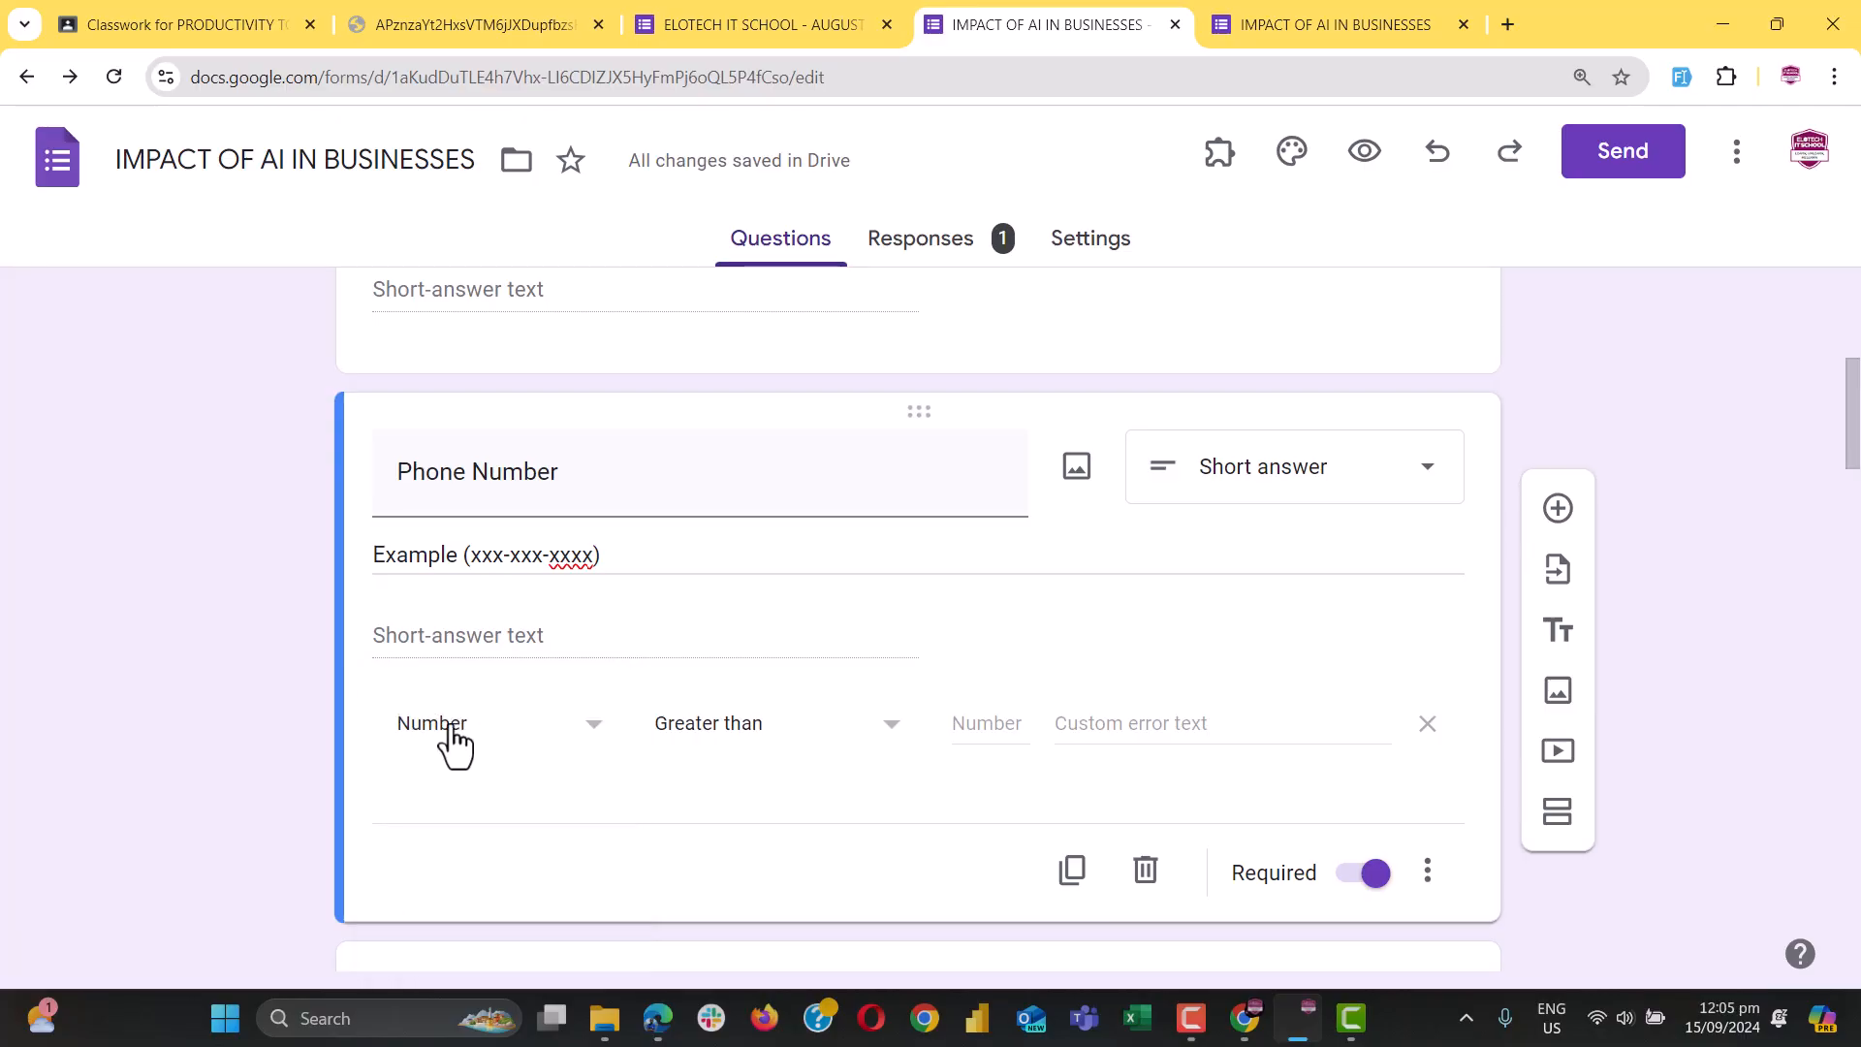
pyautogui.click(756, 744)
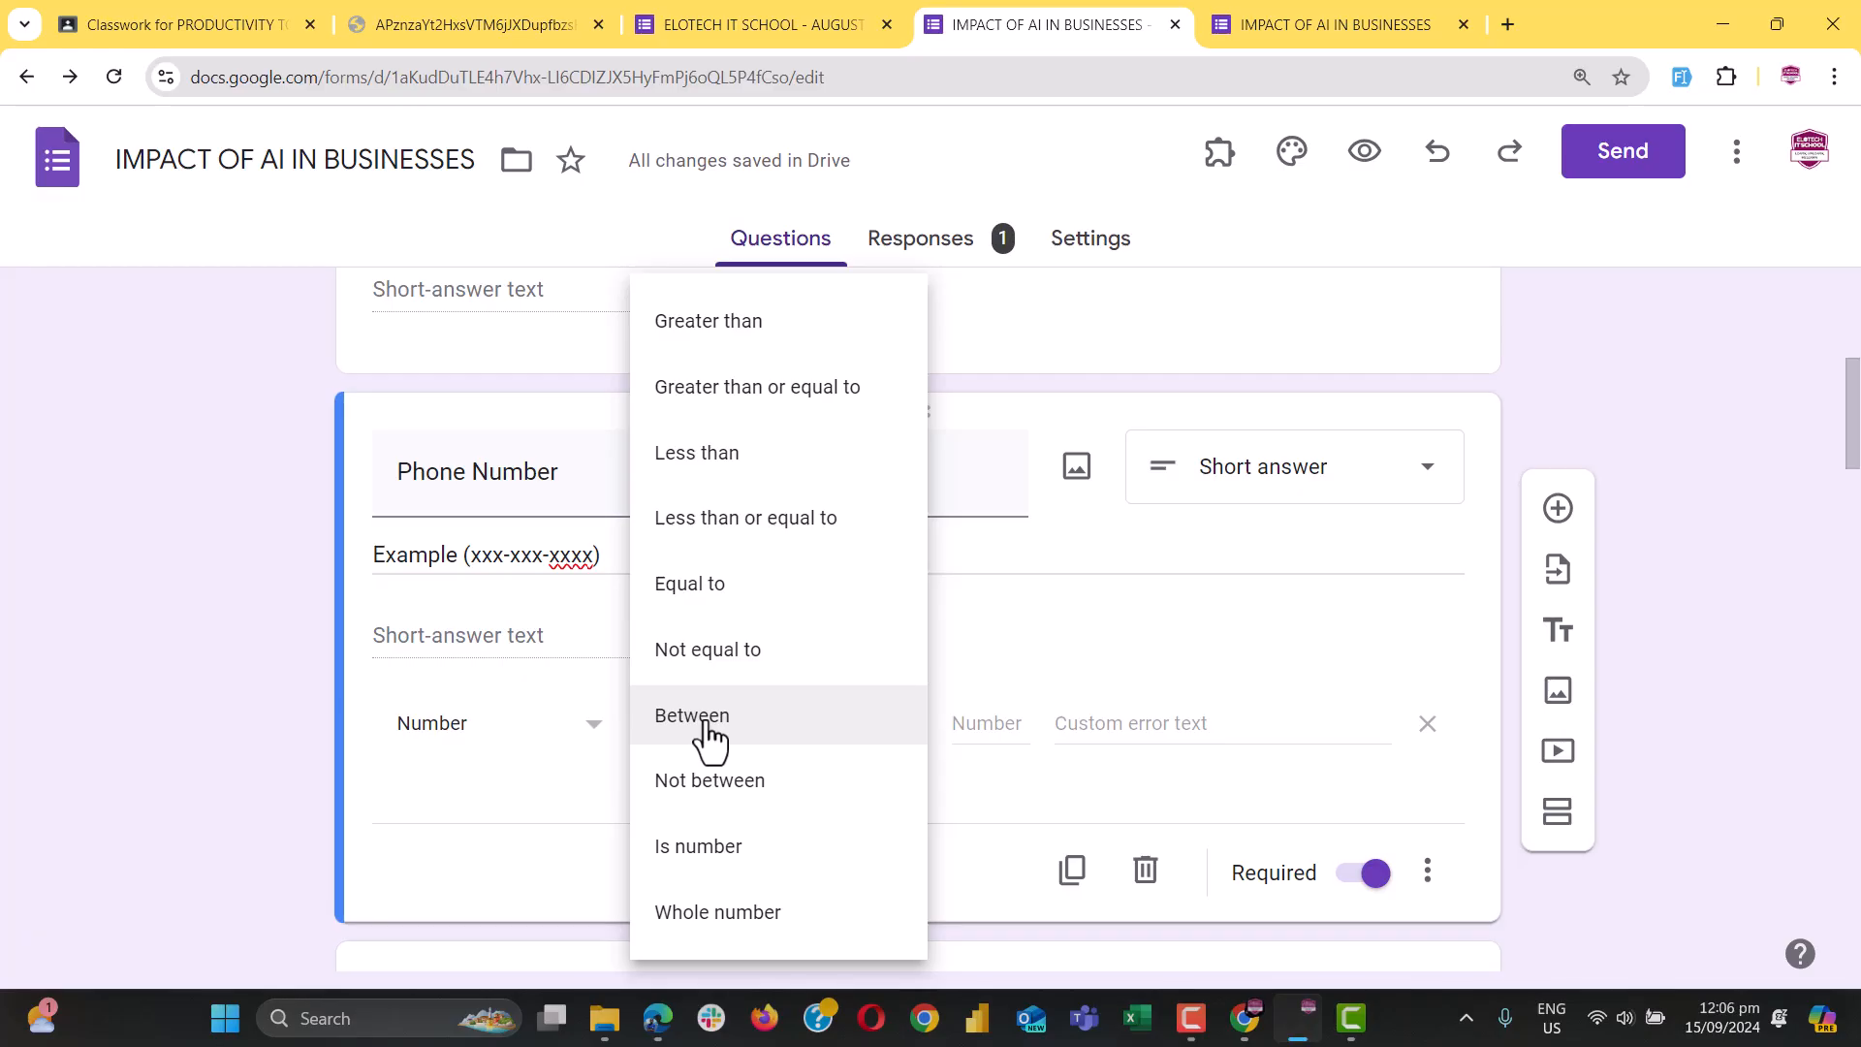
pyautogui.click(708, 737)
pyautogui.click(973, 724)
pyautogui.write('5')
pyautogui.click(1159, 723)
pyautogui.write('10')
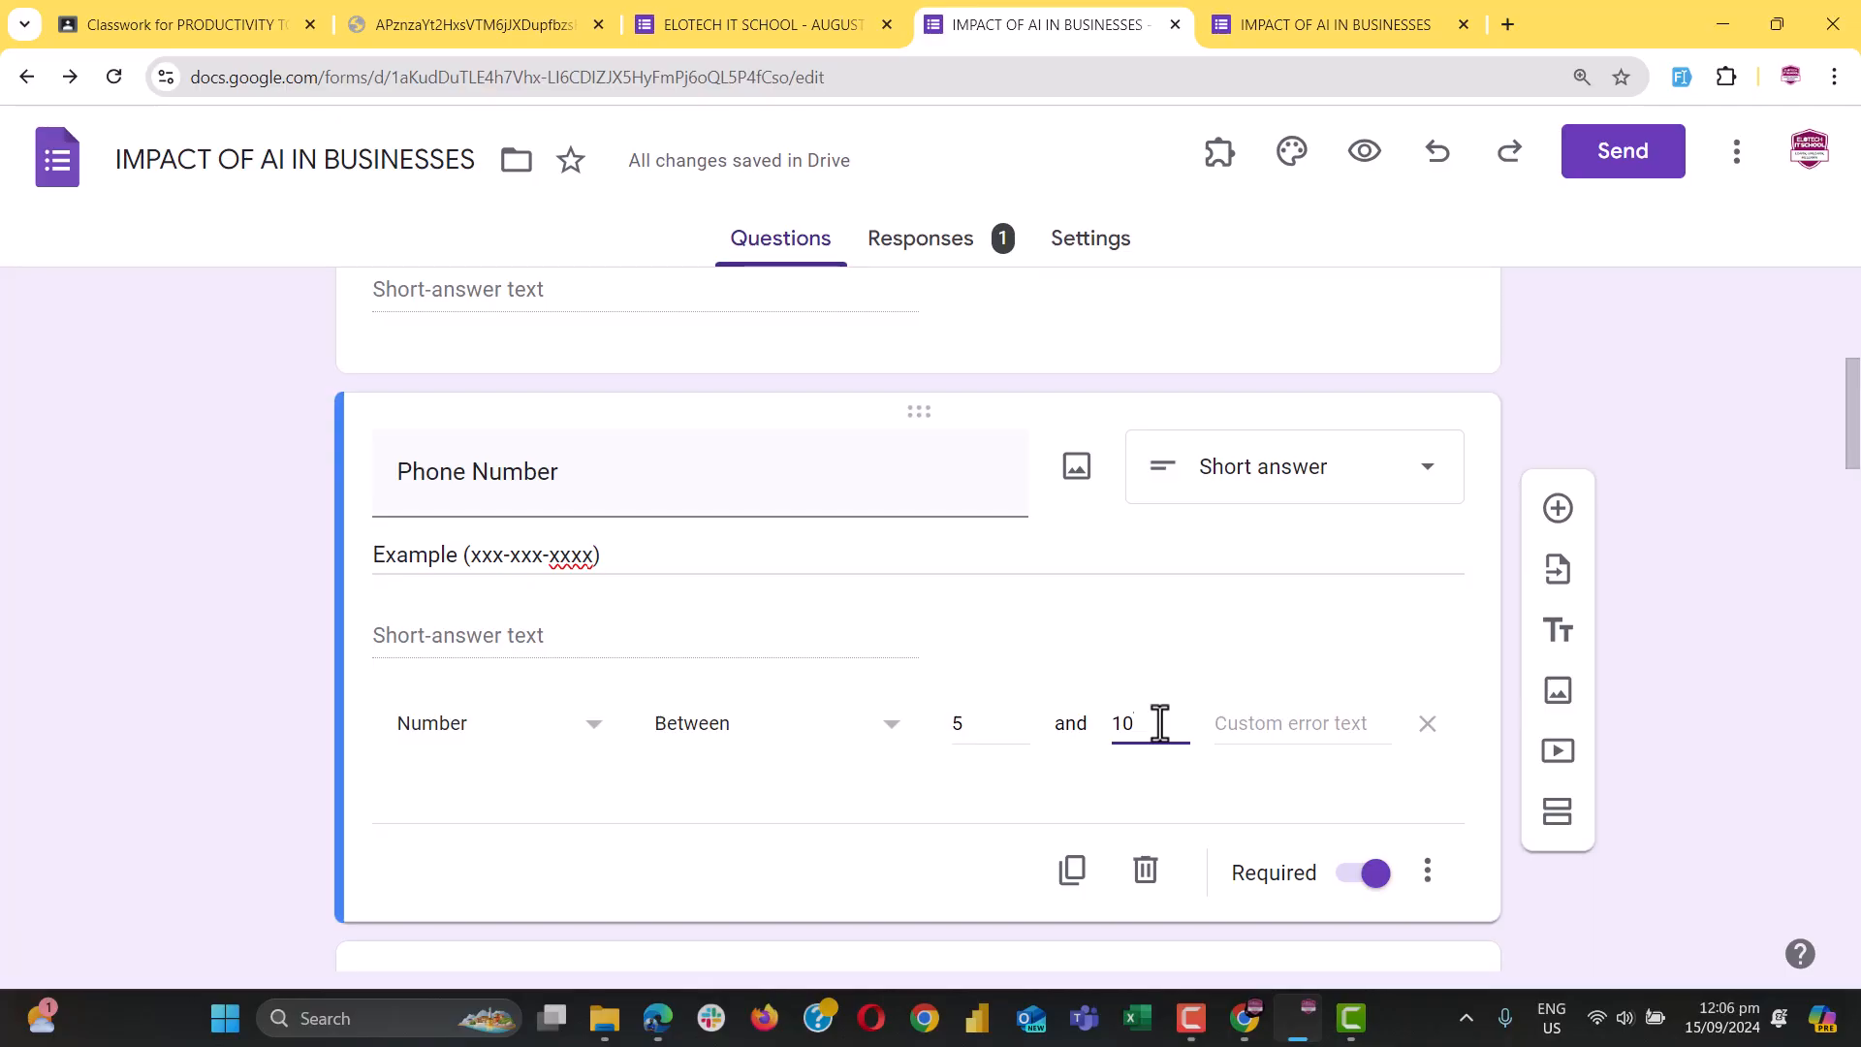
# Change the lower bound to 9 and set the custom error text to 'Error'
pyautogui.click(430, 747)
pyautogui.click(432, 747)
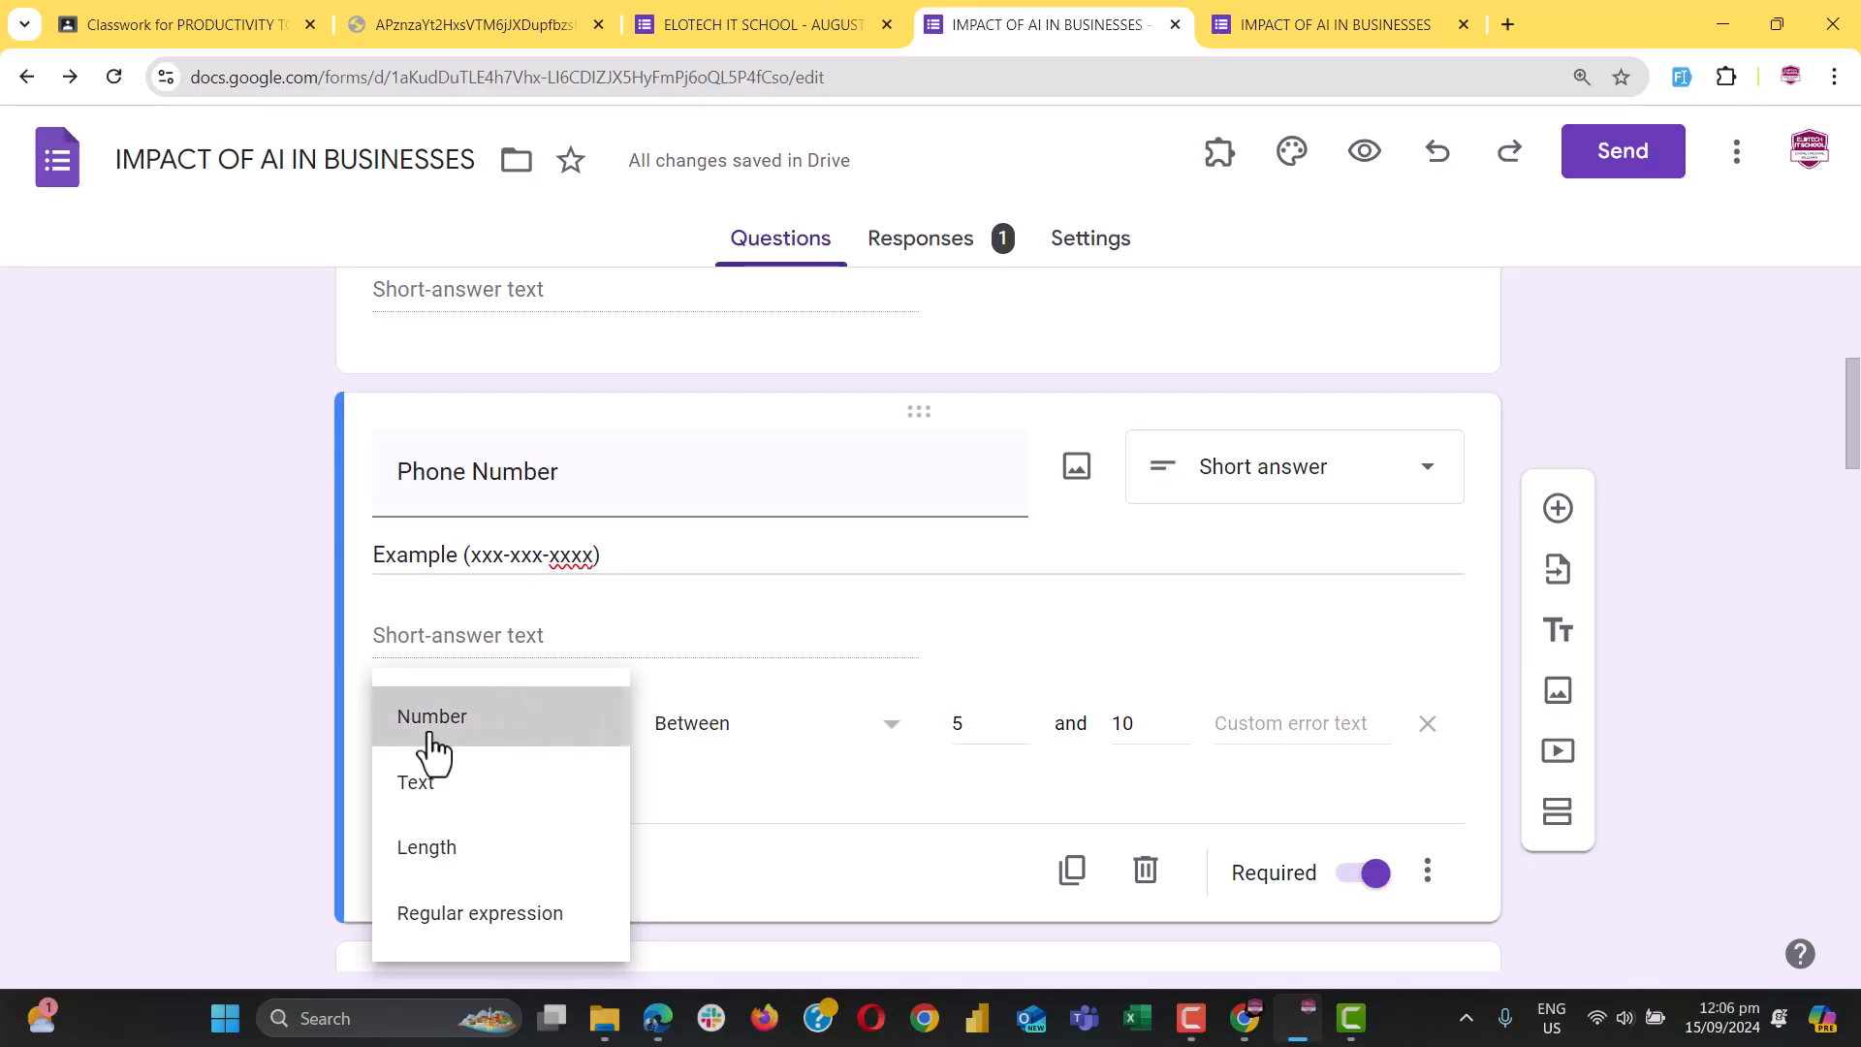
pyautogui.click(1007, 734)
pyautogui.doubleClick(1007, 734)
pyautogui.write('9')
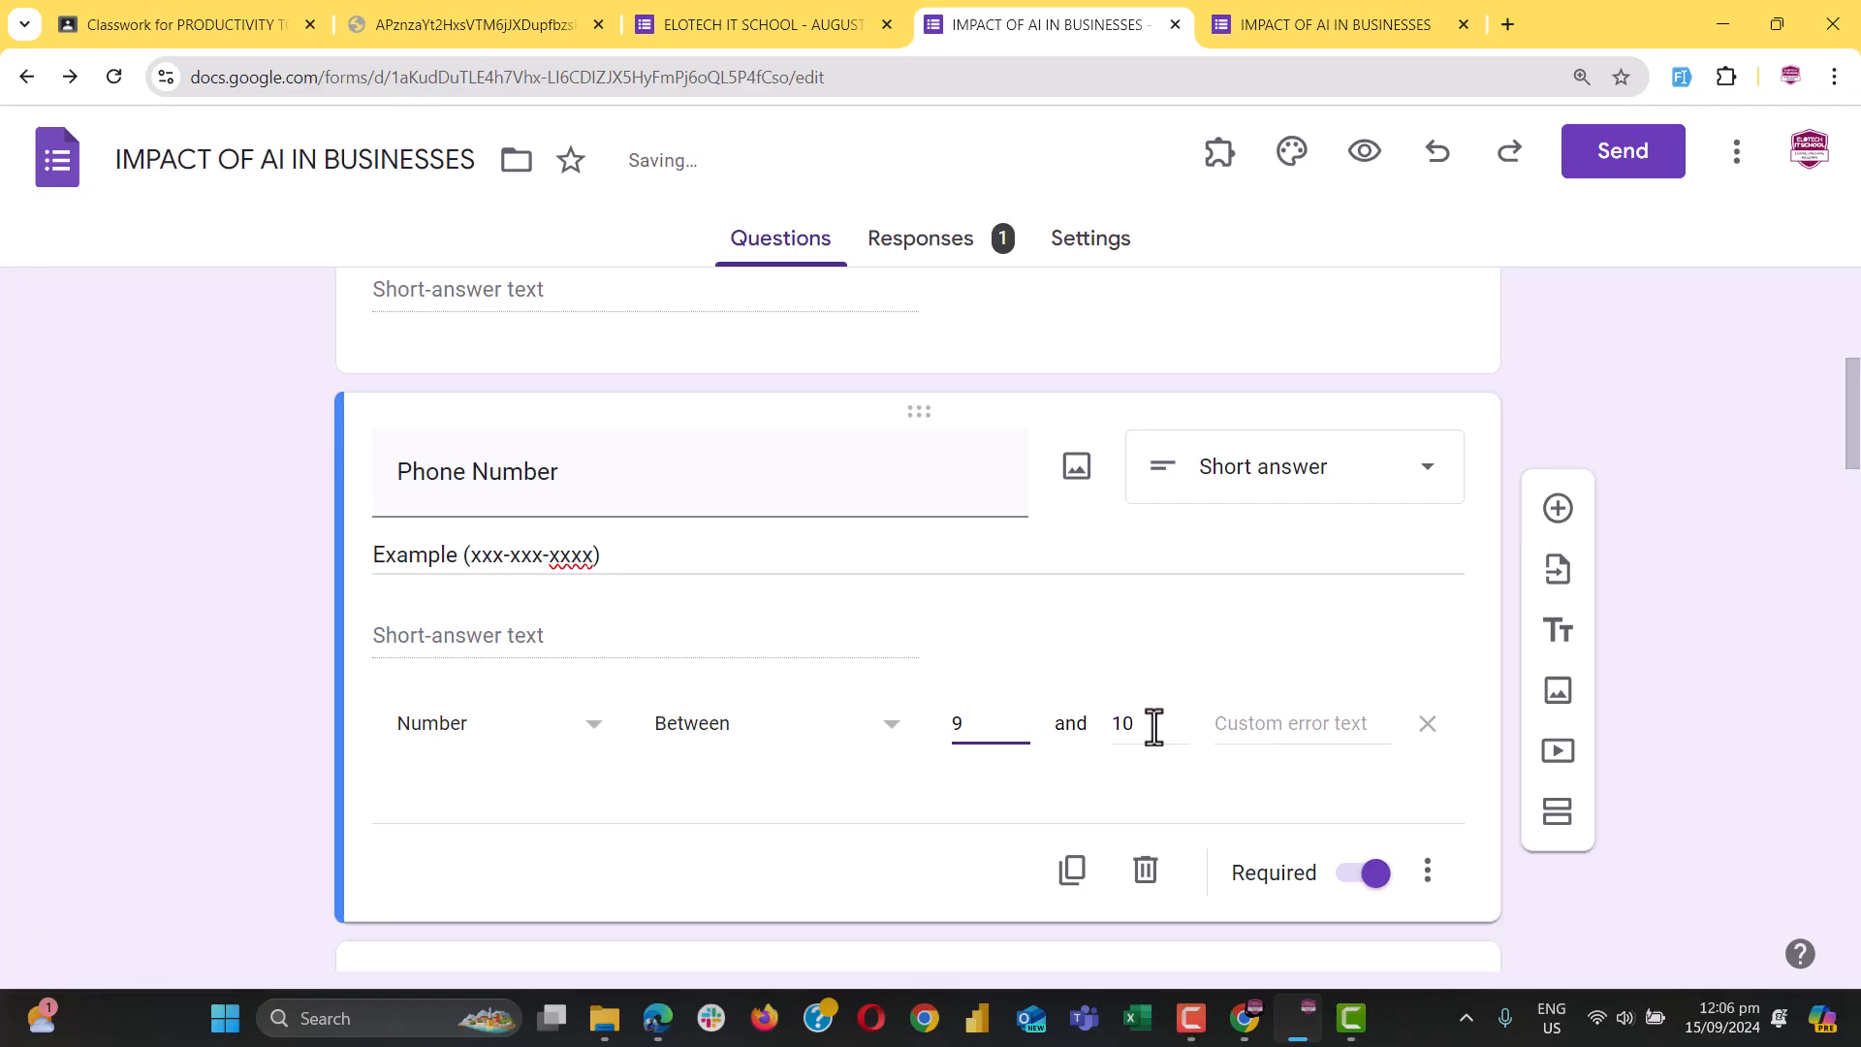
pyautogui.click(1337, 727)
pyautogui.write('Error')
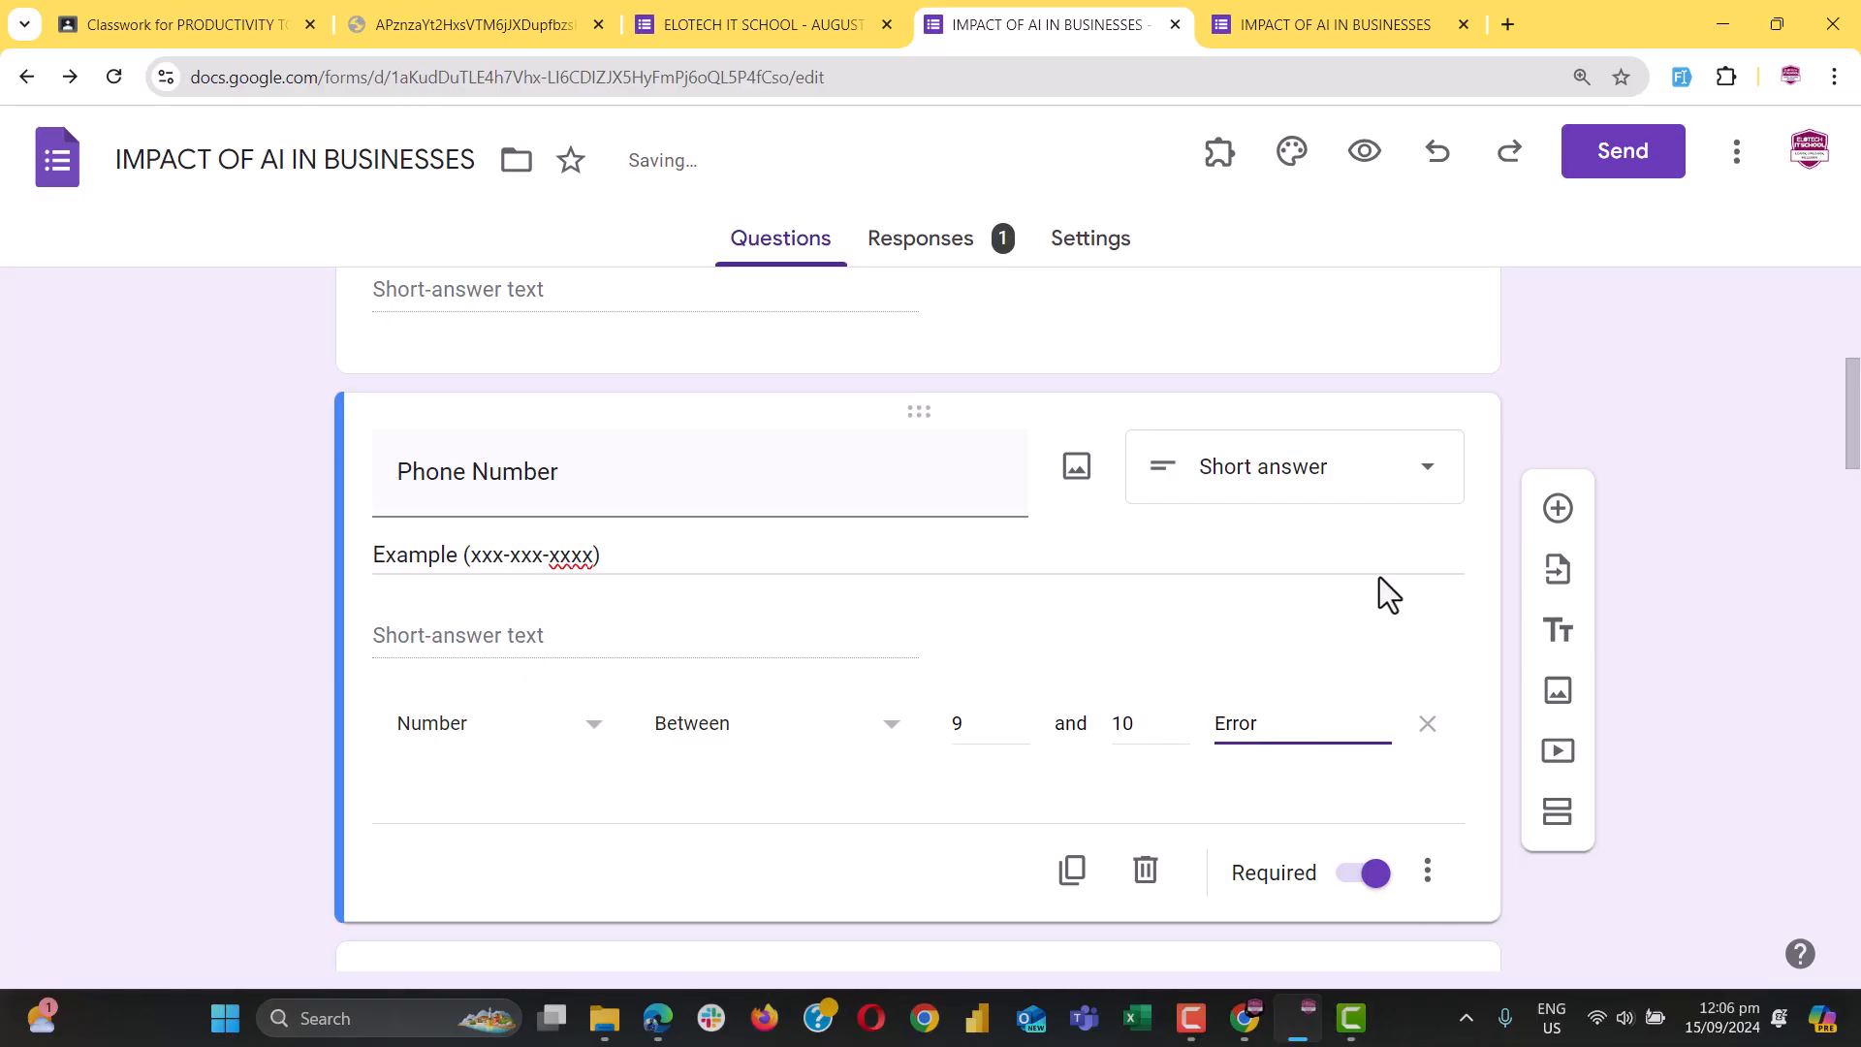
pyautogui.click(1338, 23)
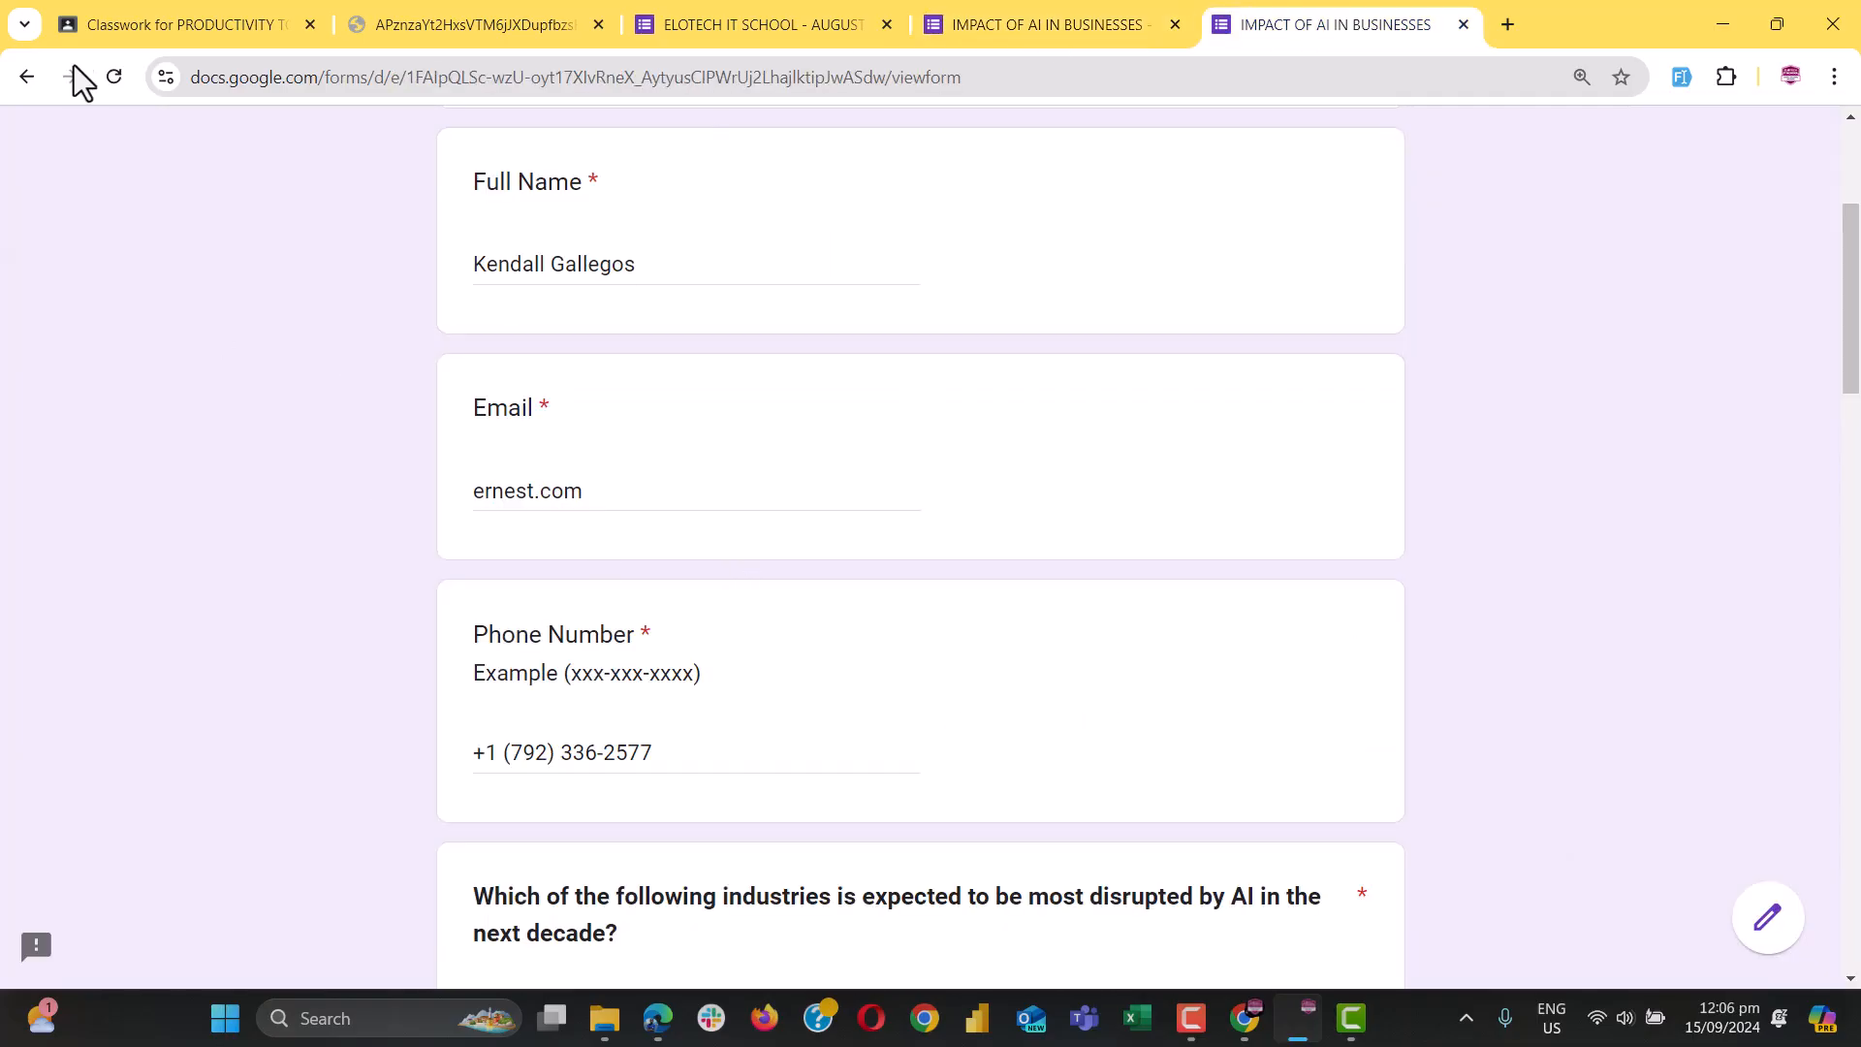
# Reload the preview and enter 'ggggfgf' as the phone answer to test rejection
pyautogui.click(113, 77)
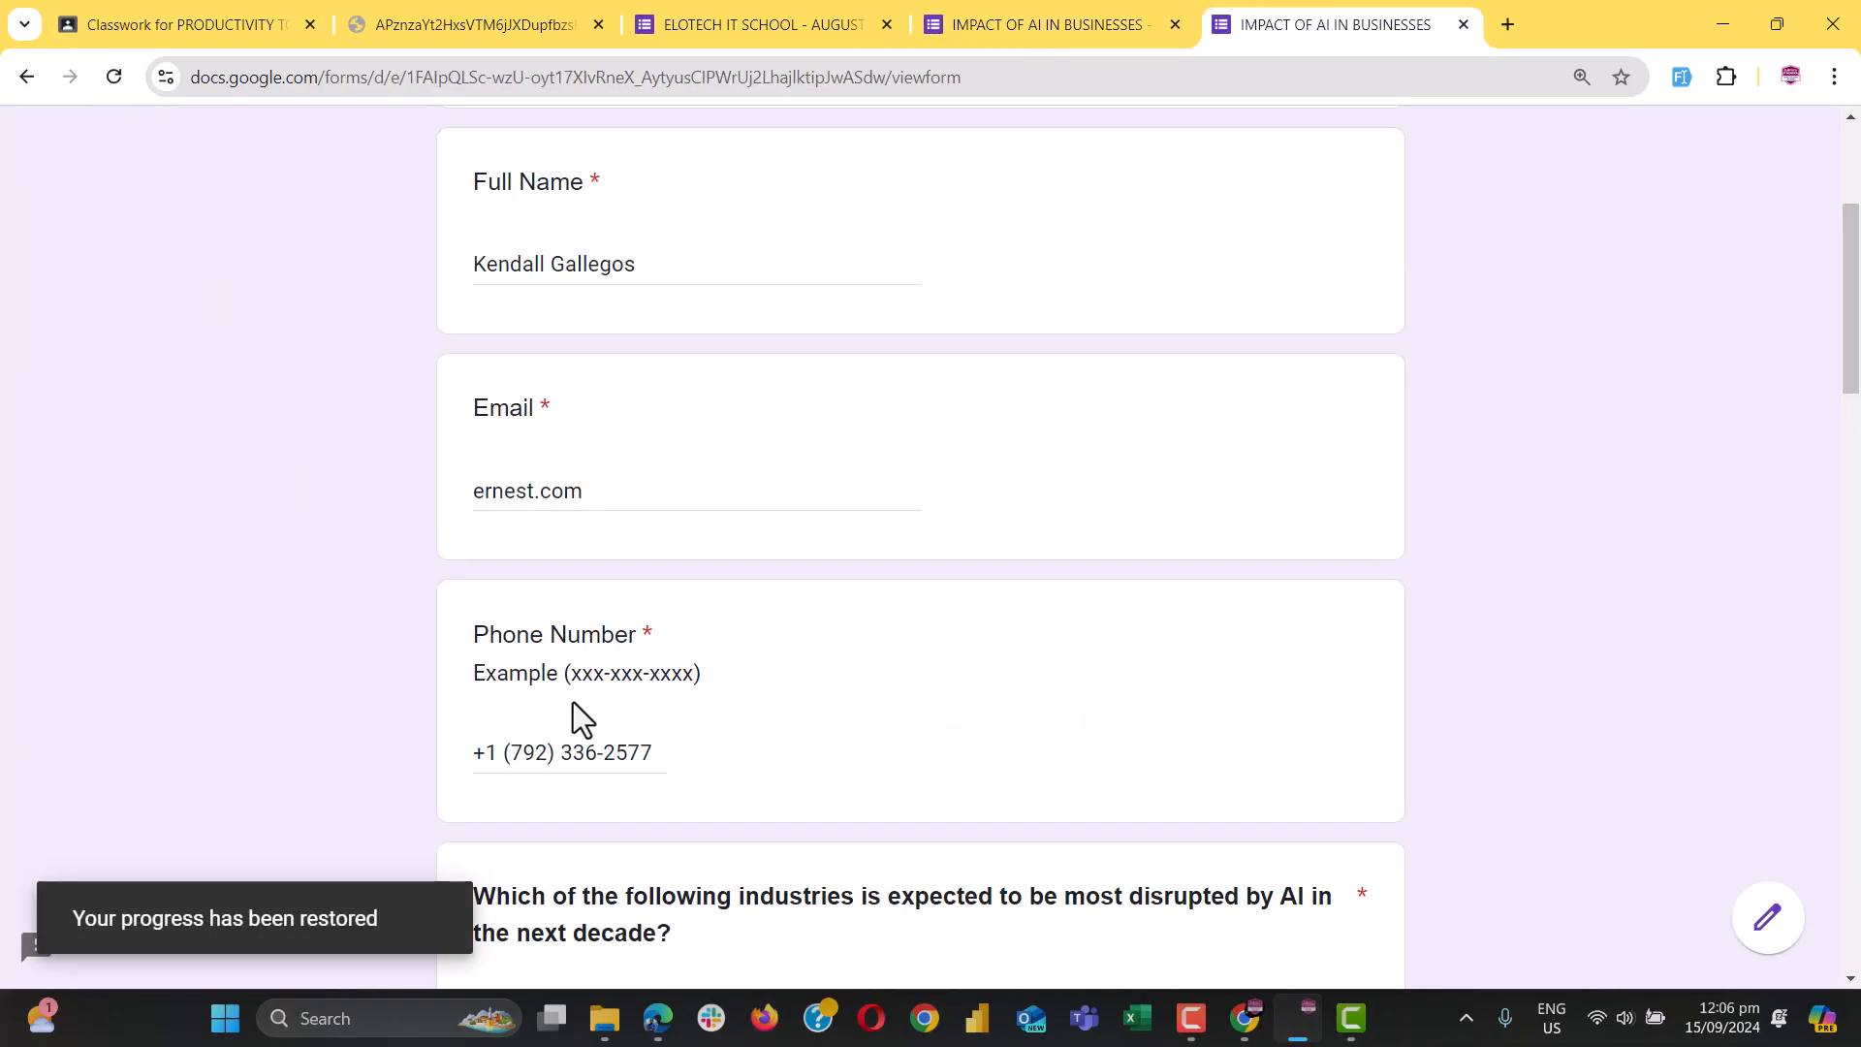
pyautogui.tripleClick(578, 755)
pyautogui.write('ggggfgf')
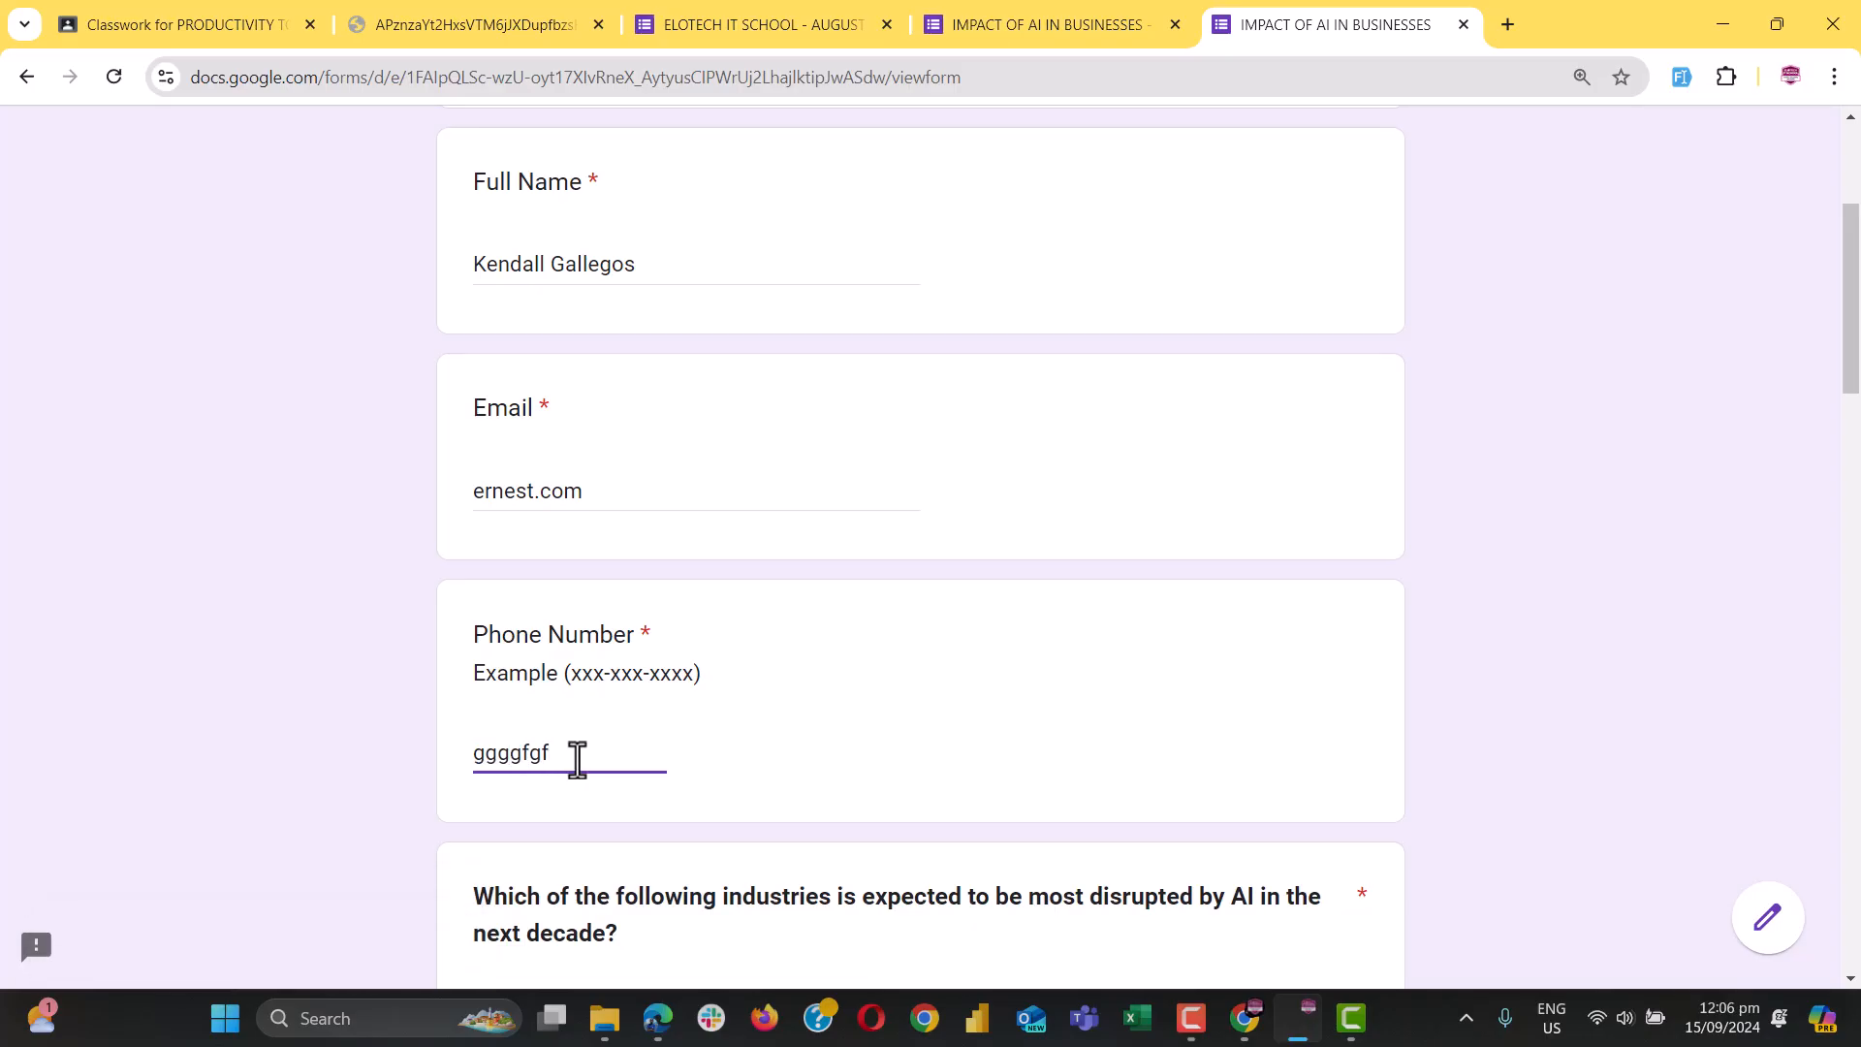
pyautogui.scroll(-2, 577, 759)
pyautogui.click(573, 769)
# Replace it with a ten-digit phone number, confirm 'Error' appears, and return to the editor
pyautogui.click(516, 543)
pyautogui.doubleClick(517, 542)
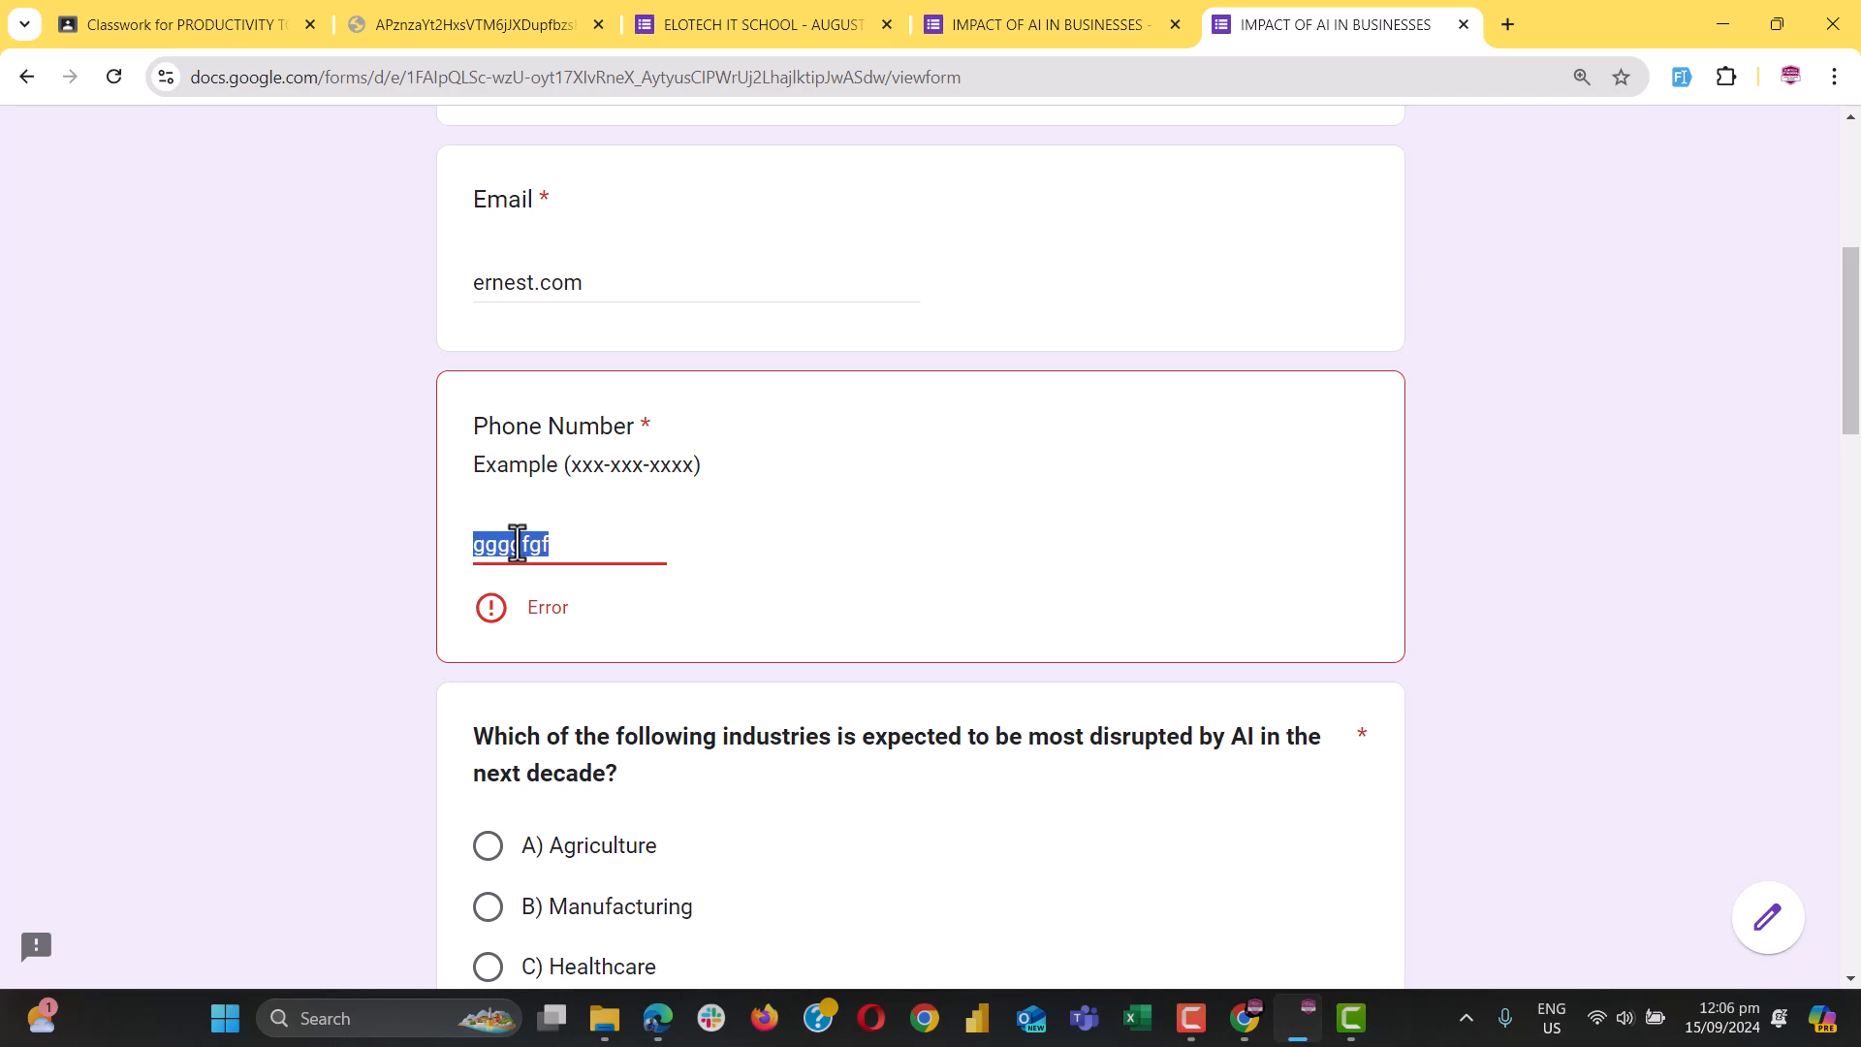
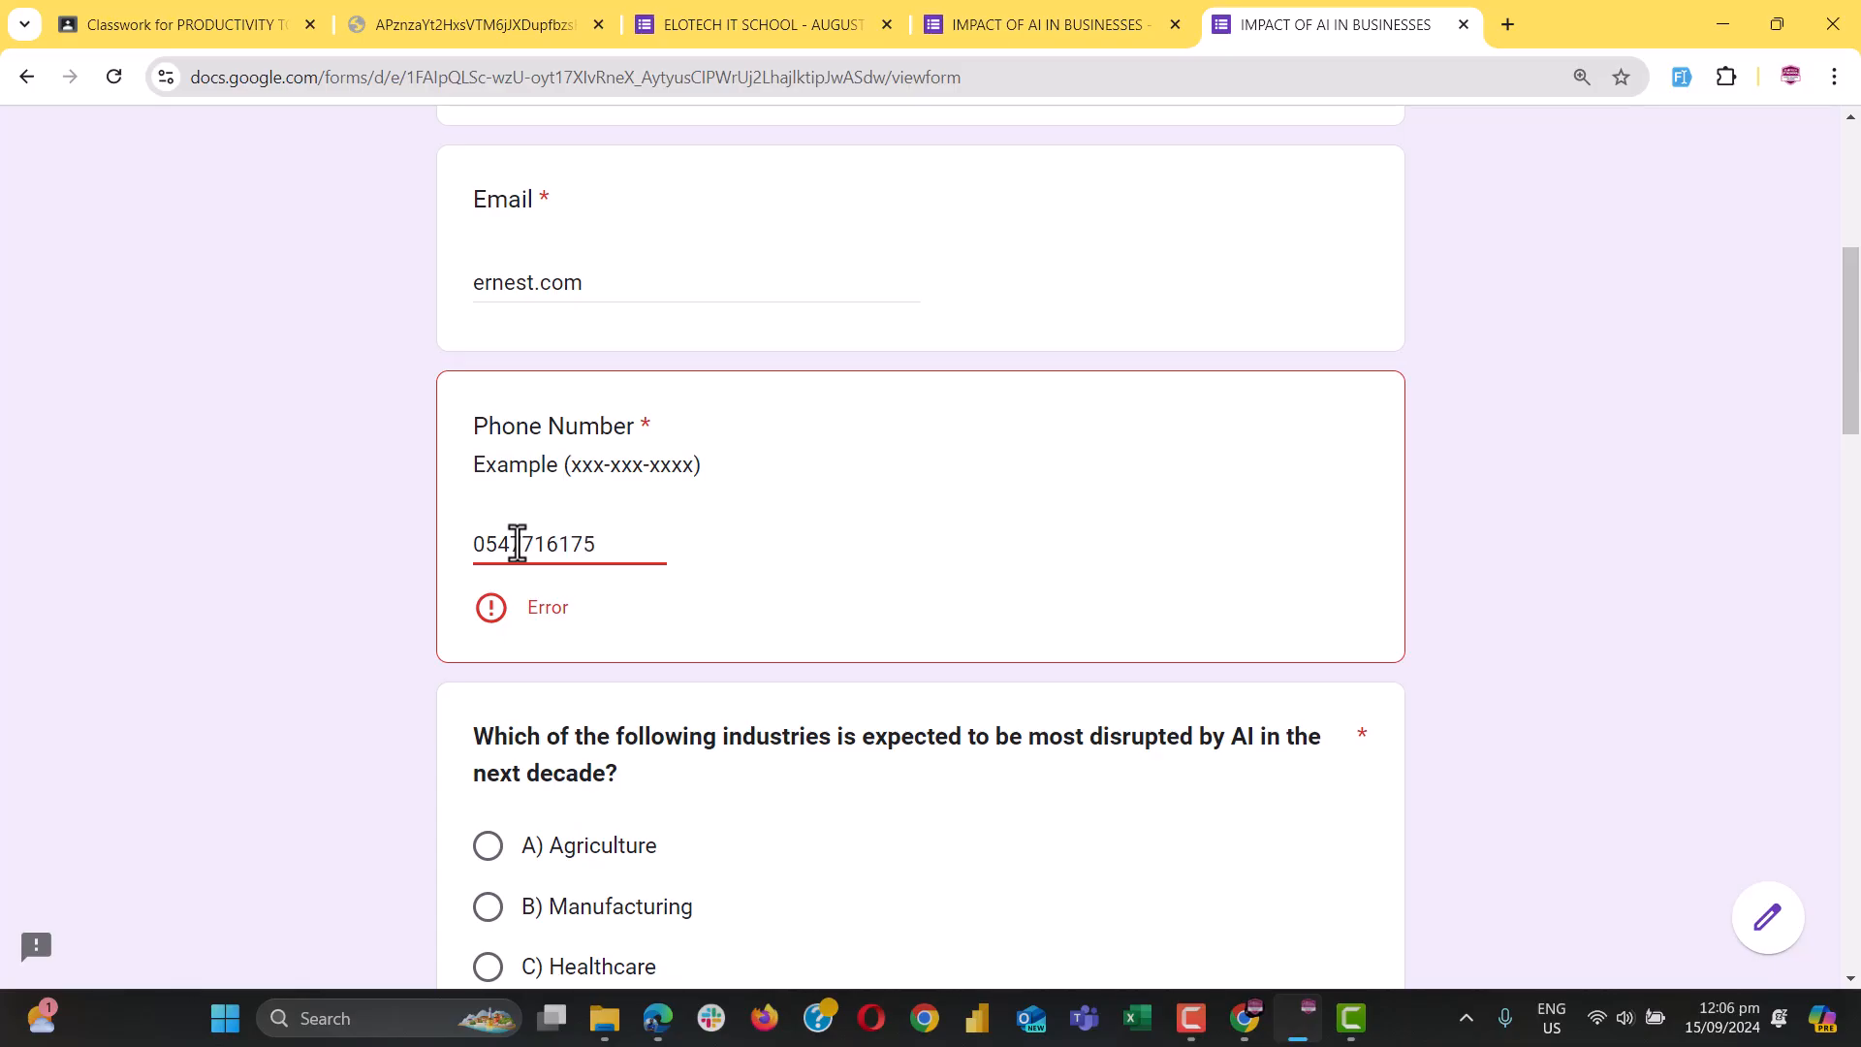
pyautogui.click(624, 758)
pyautogui.click(117, 75)
pyautogui.click(518, 545)
pyautogui.click(631, 550)
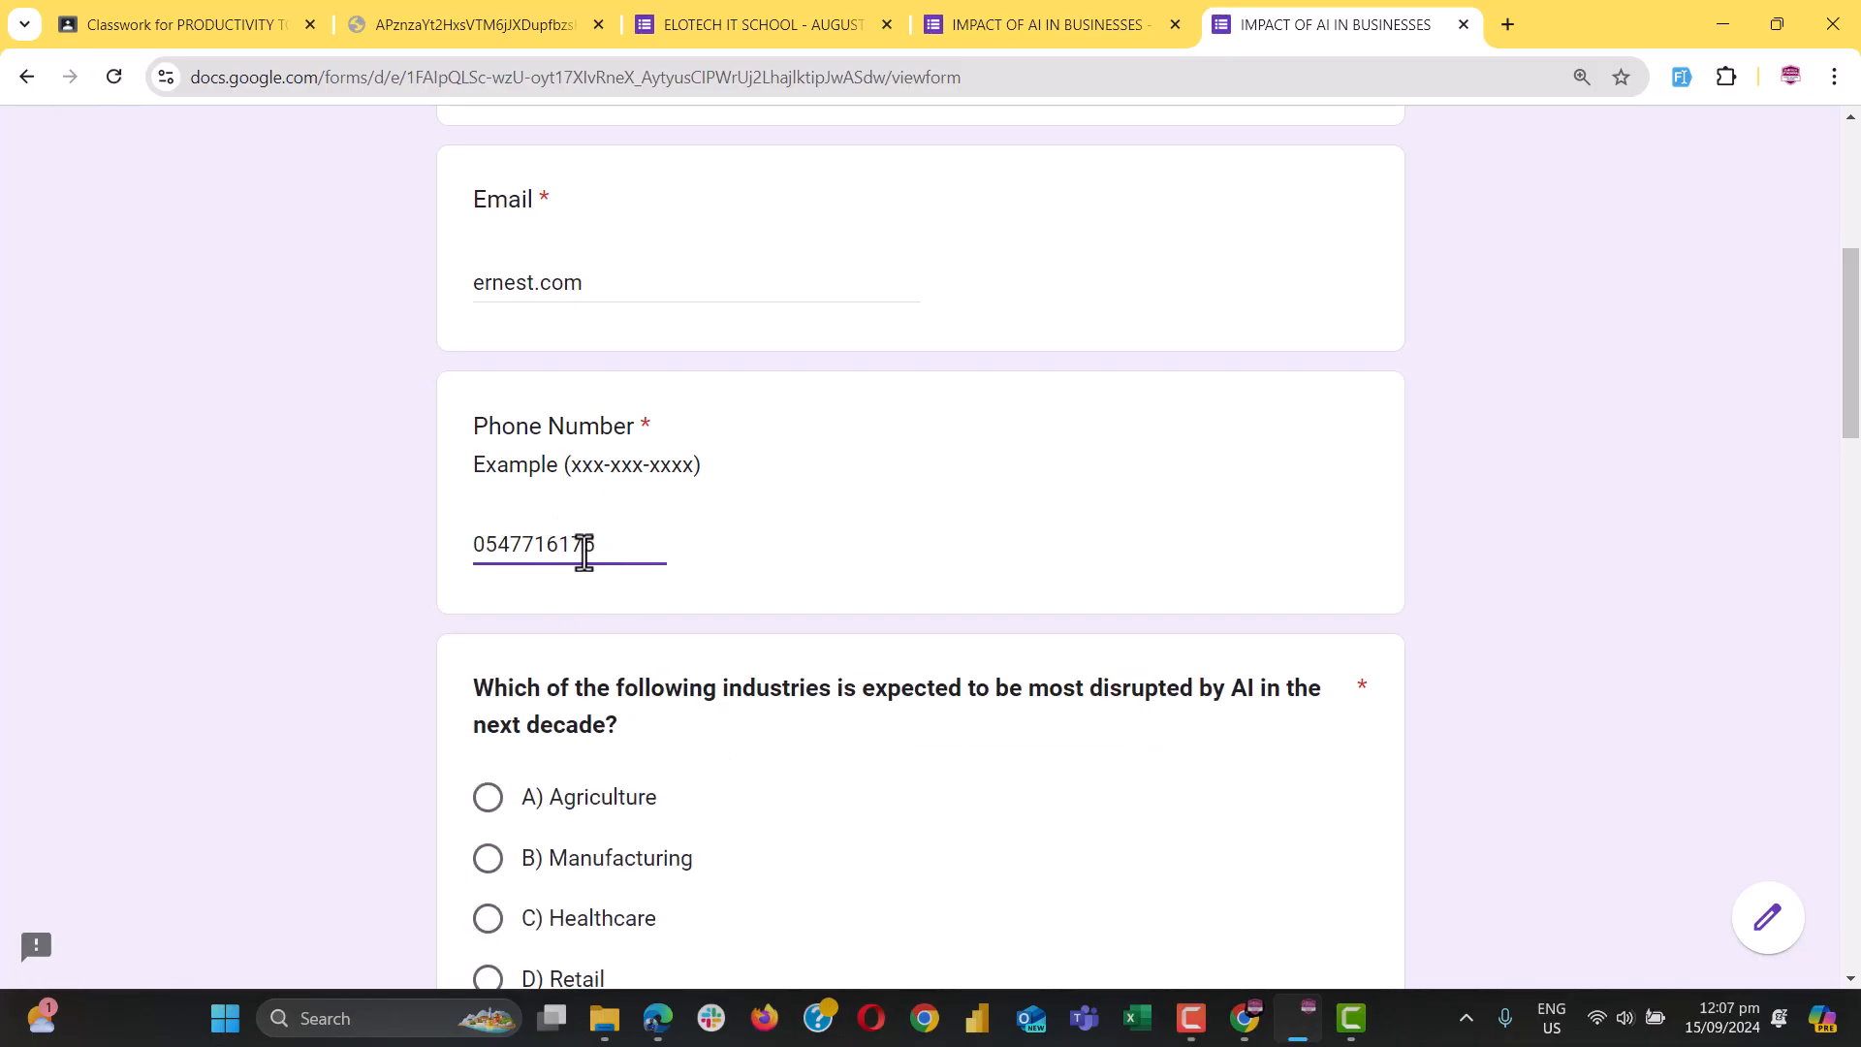
pyautogui.click(638, 833)
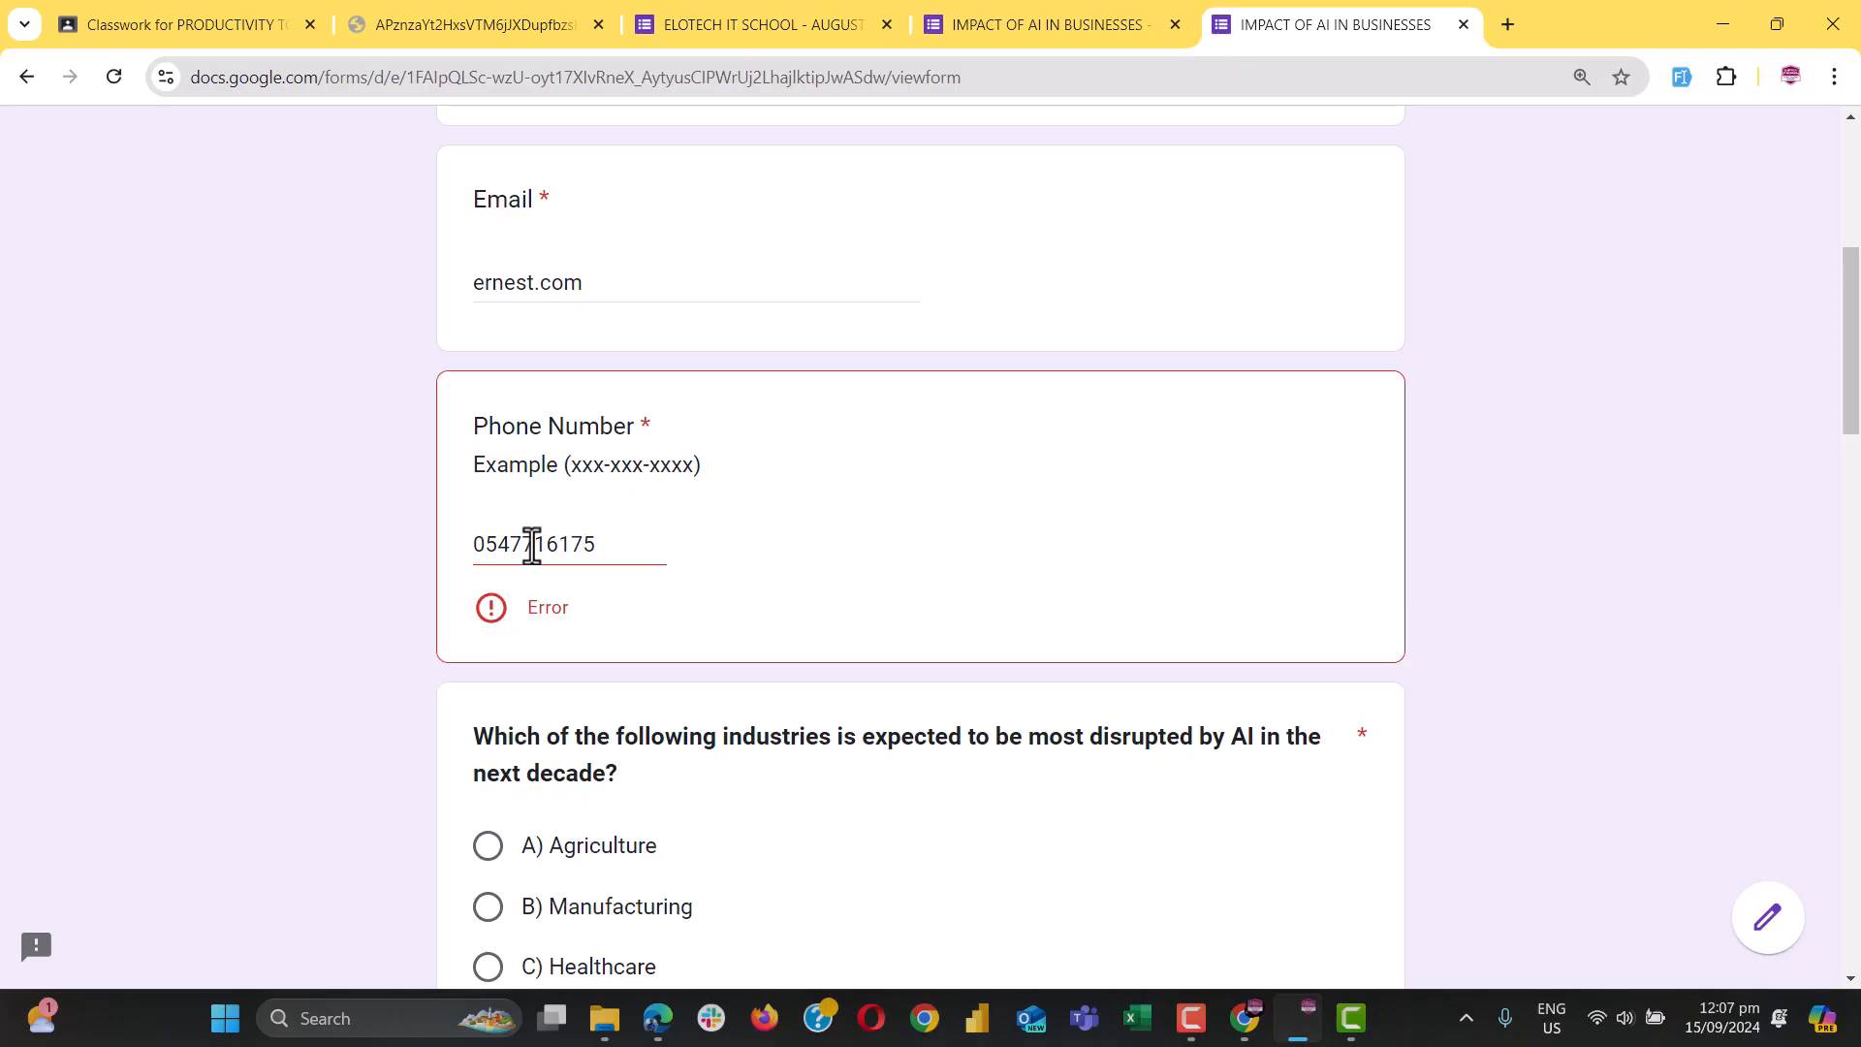
pyautogui.click(1044, 25)
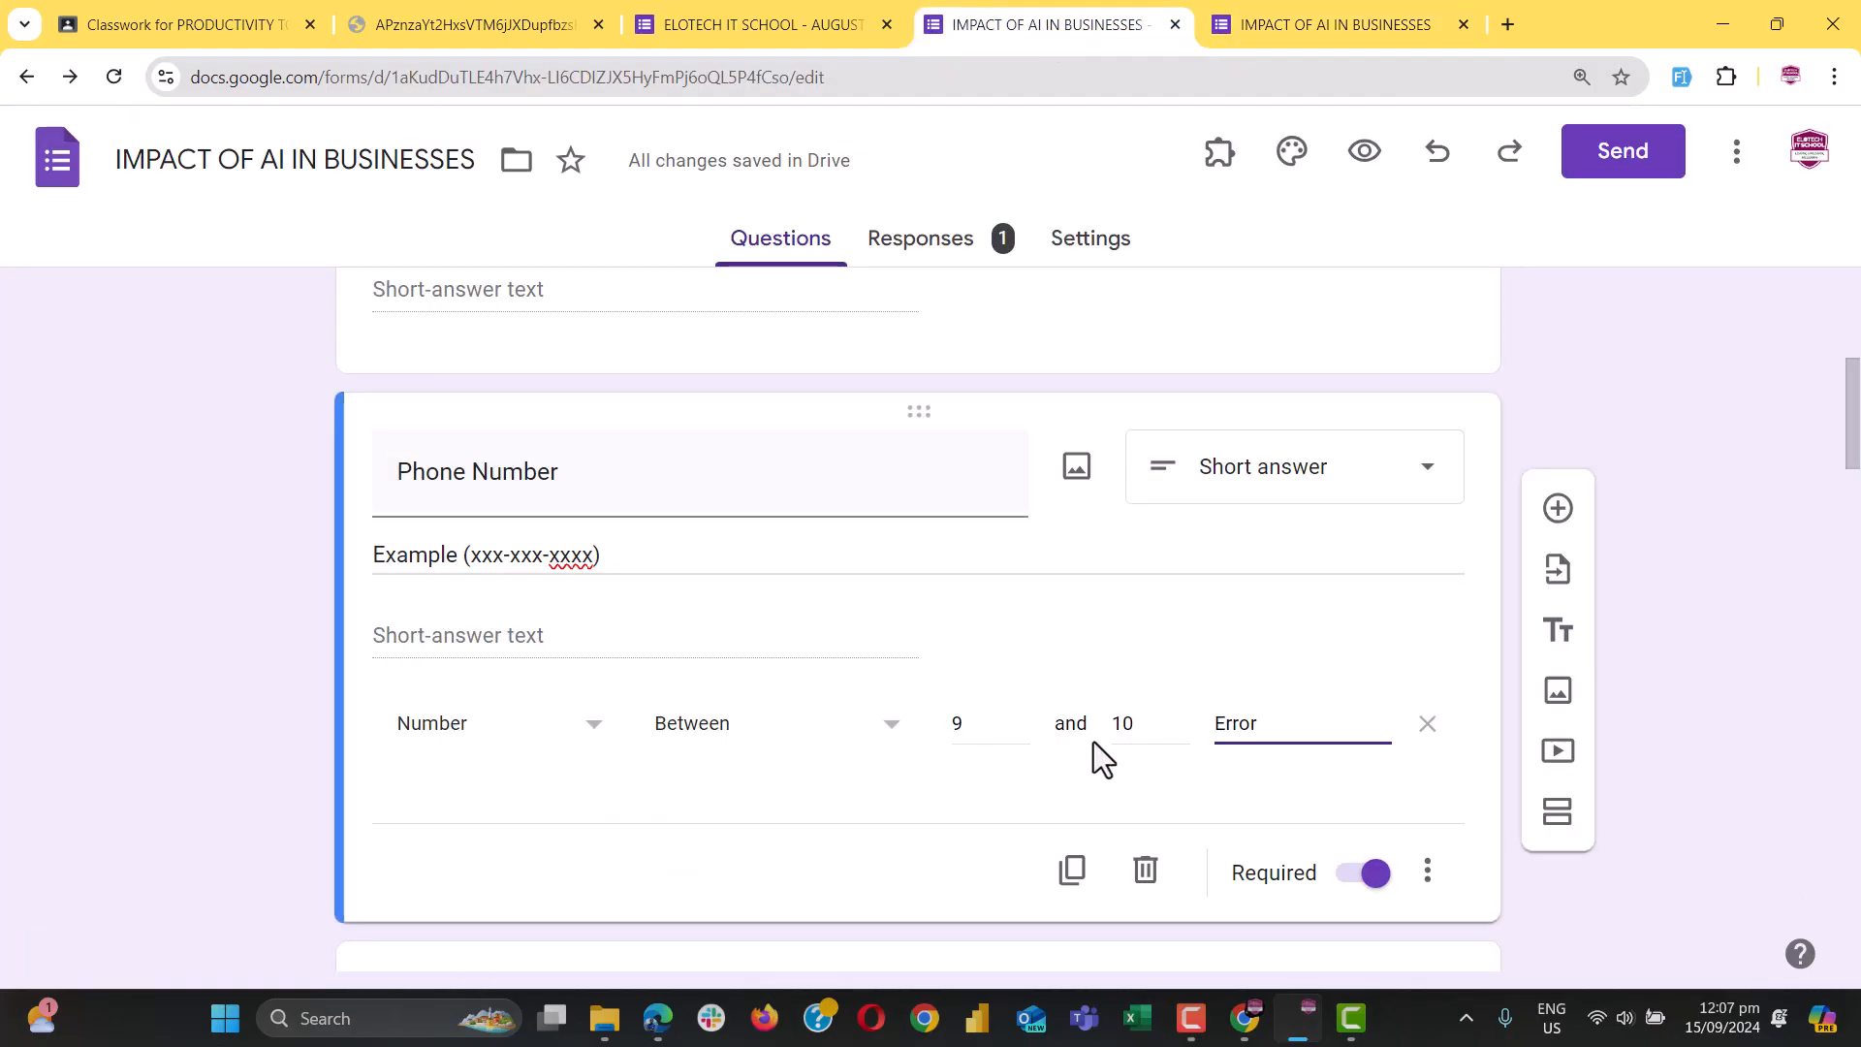
# Change the Phone Number range's upper bound from 10 to 15, keeping 9 as the lower bound
pyautogui.doubleClick(993, 729)
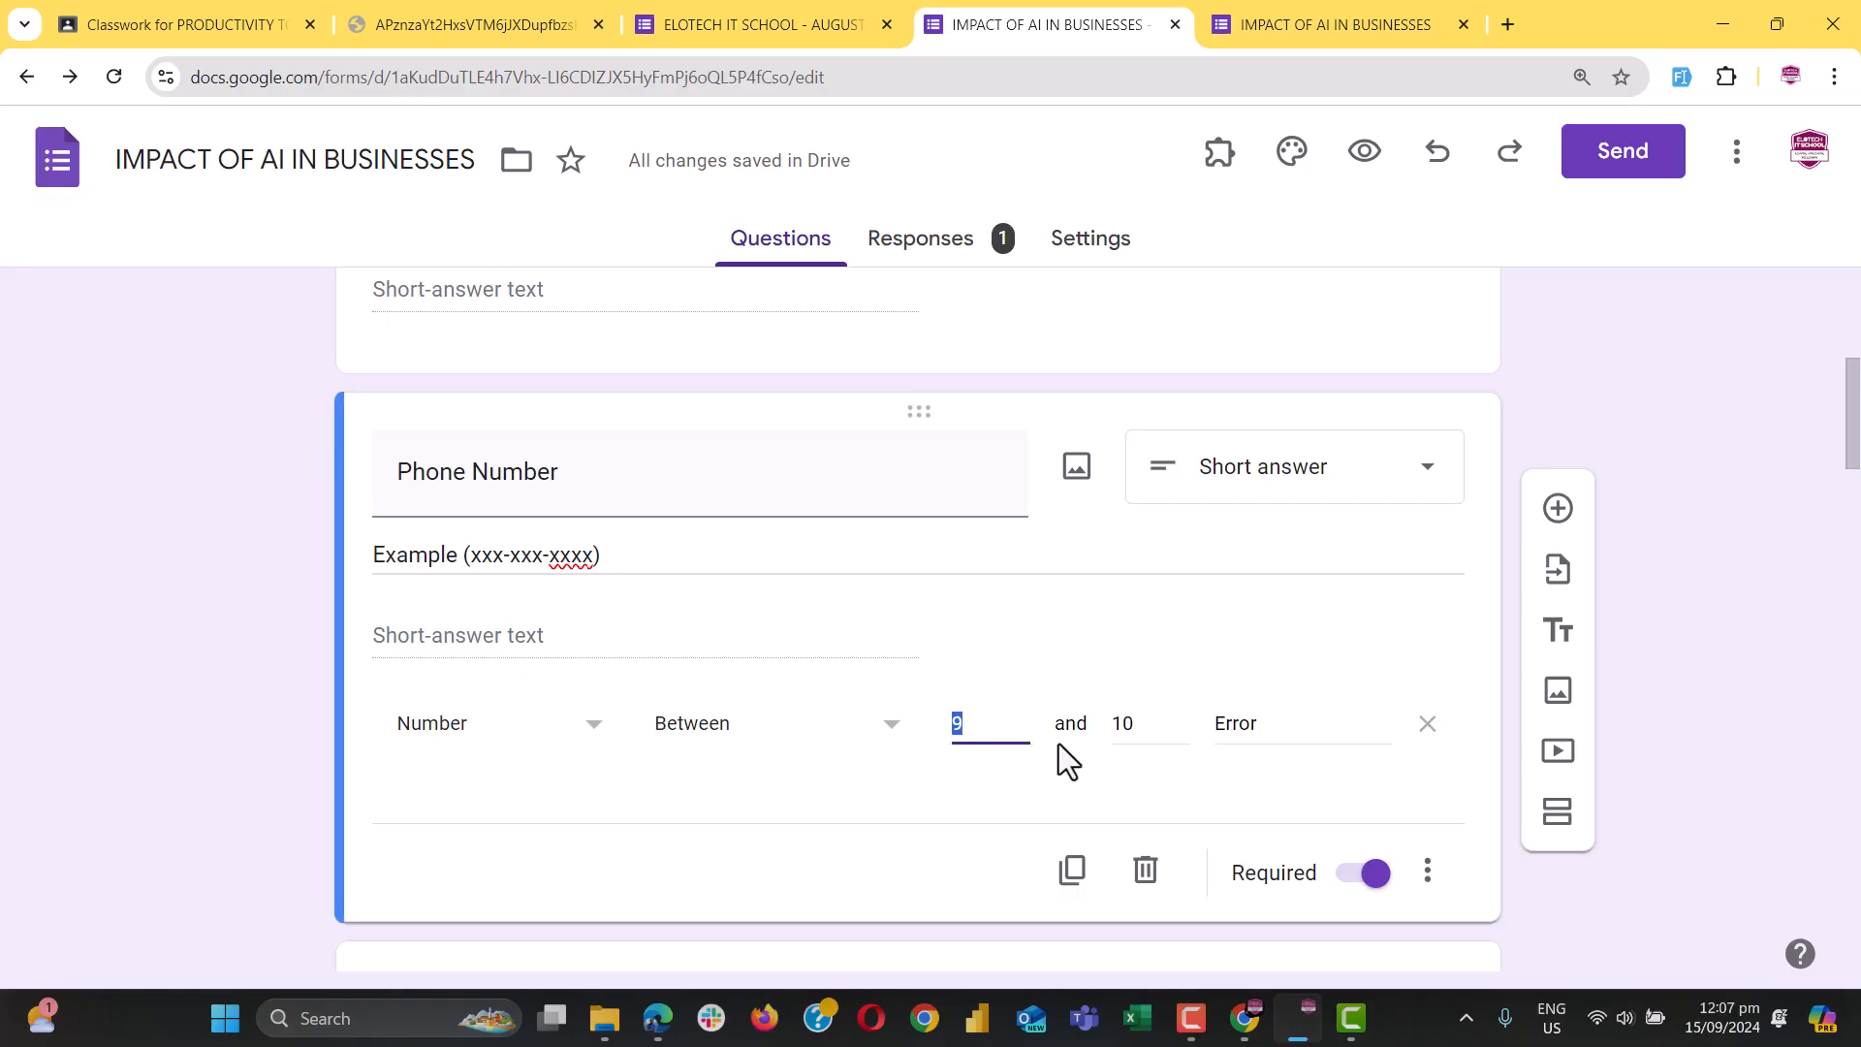
pyautogui.doubleClick(1125, 725)
pyautogui.write('15')
# In the live form, enter 9 as the phone answer and choose A) Agriculture for industries
pyautogui.click(1381, 25)
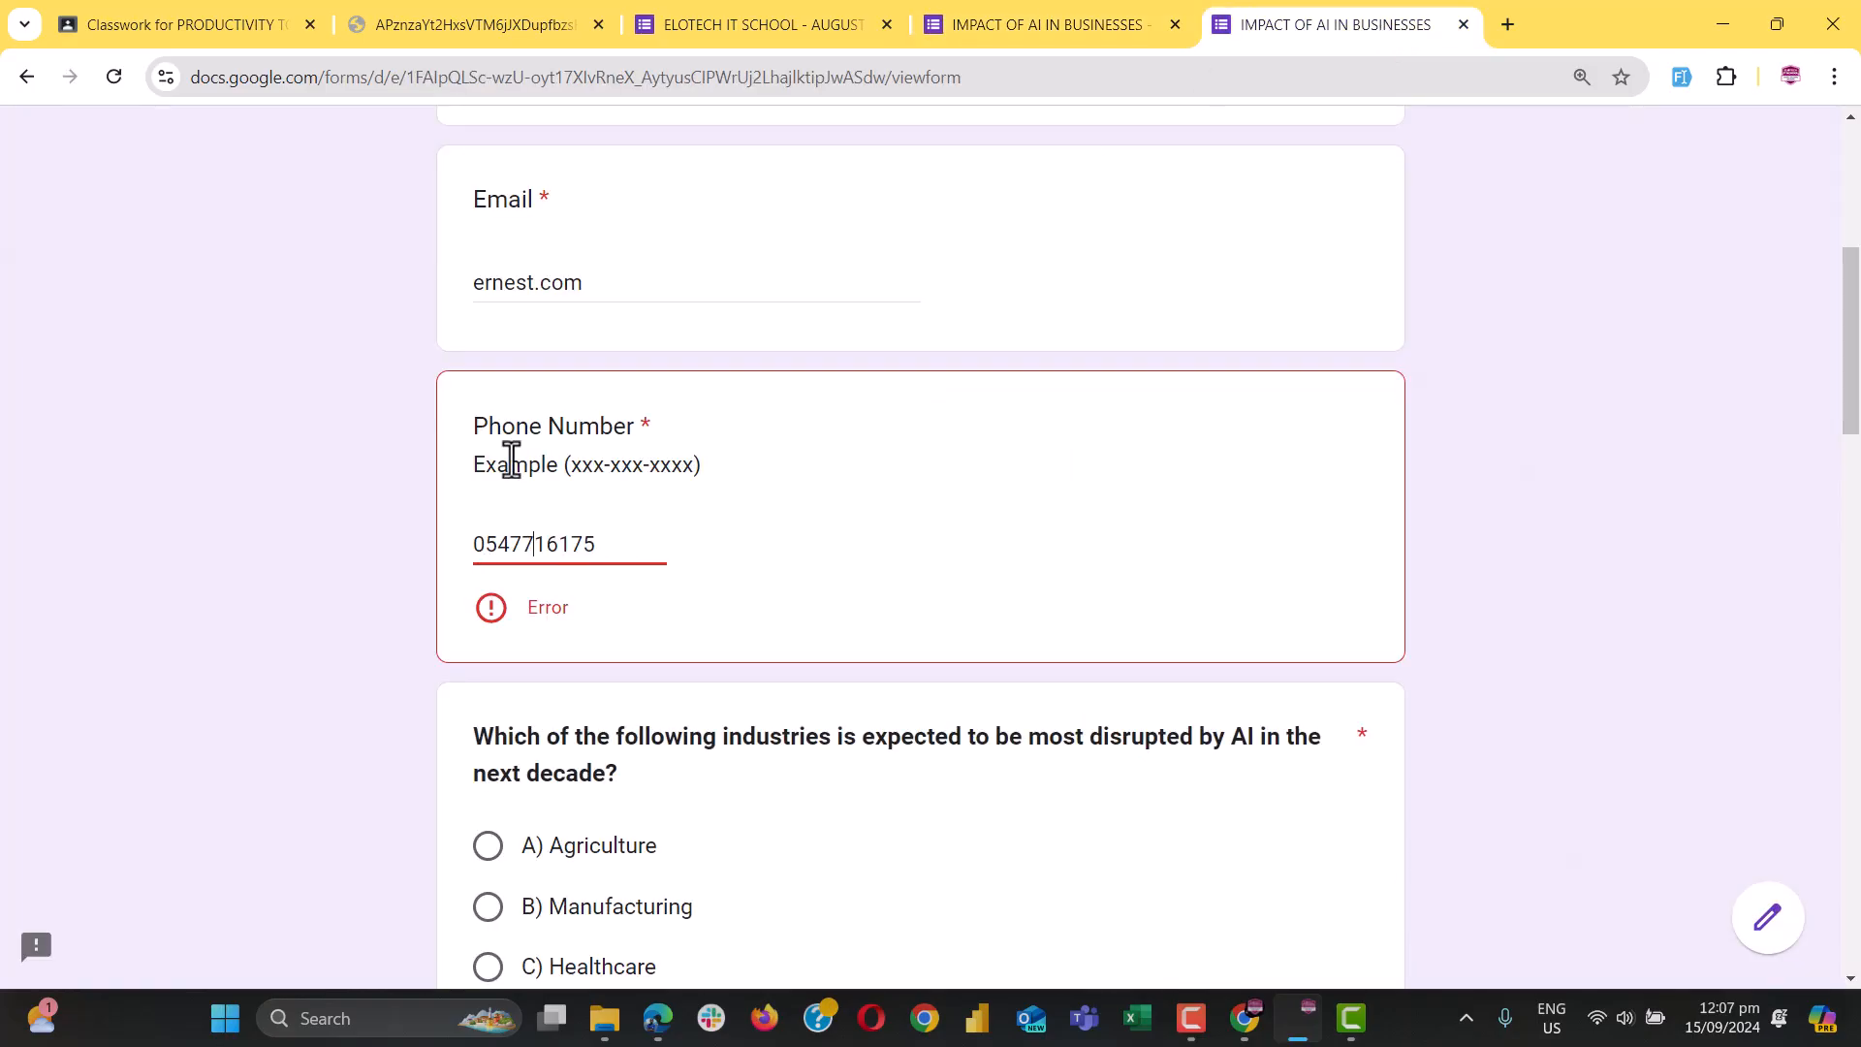
pyautogui.doubleClick(514, 543)
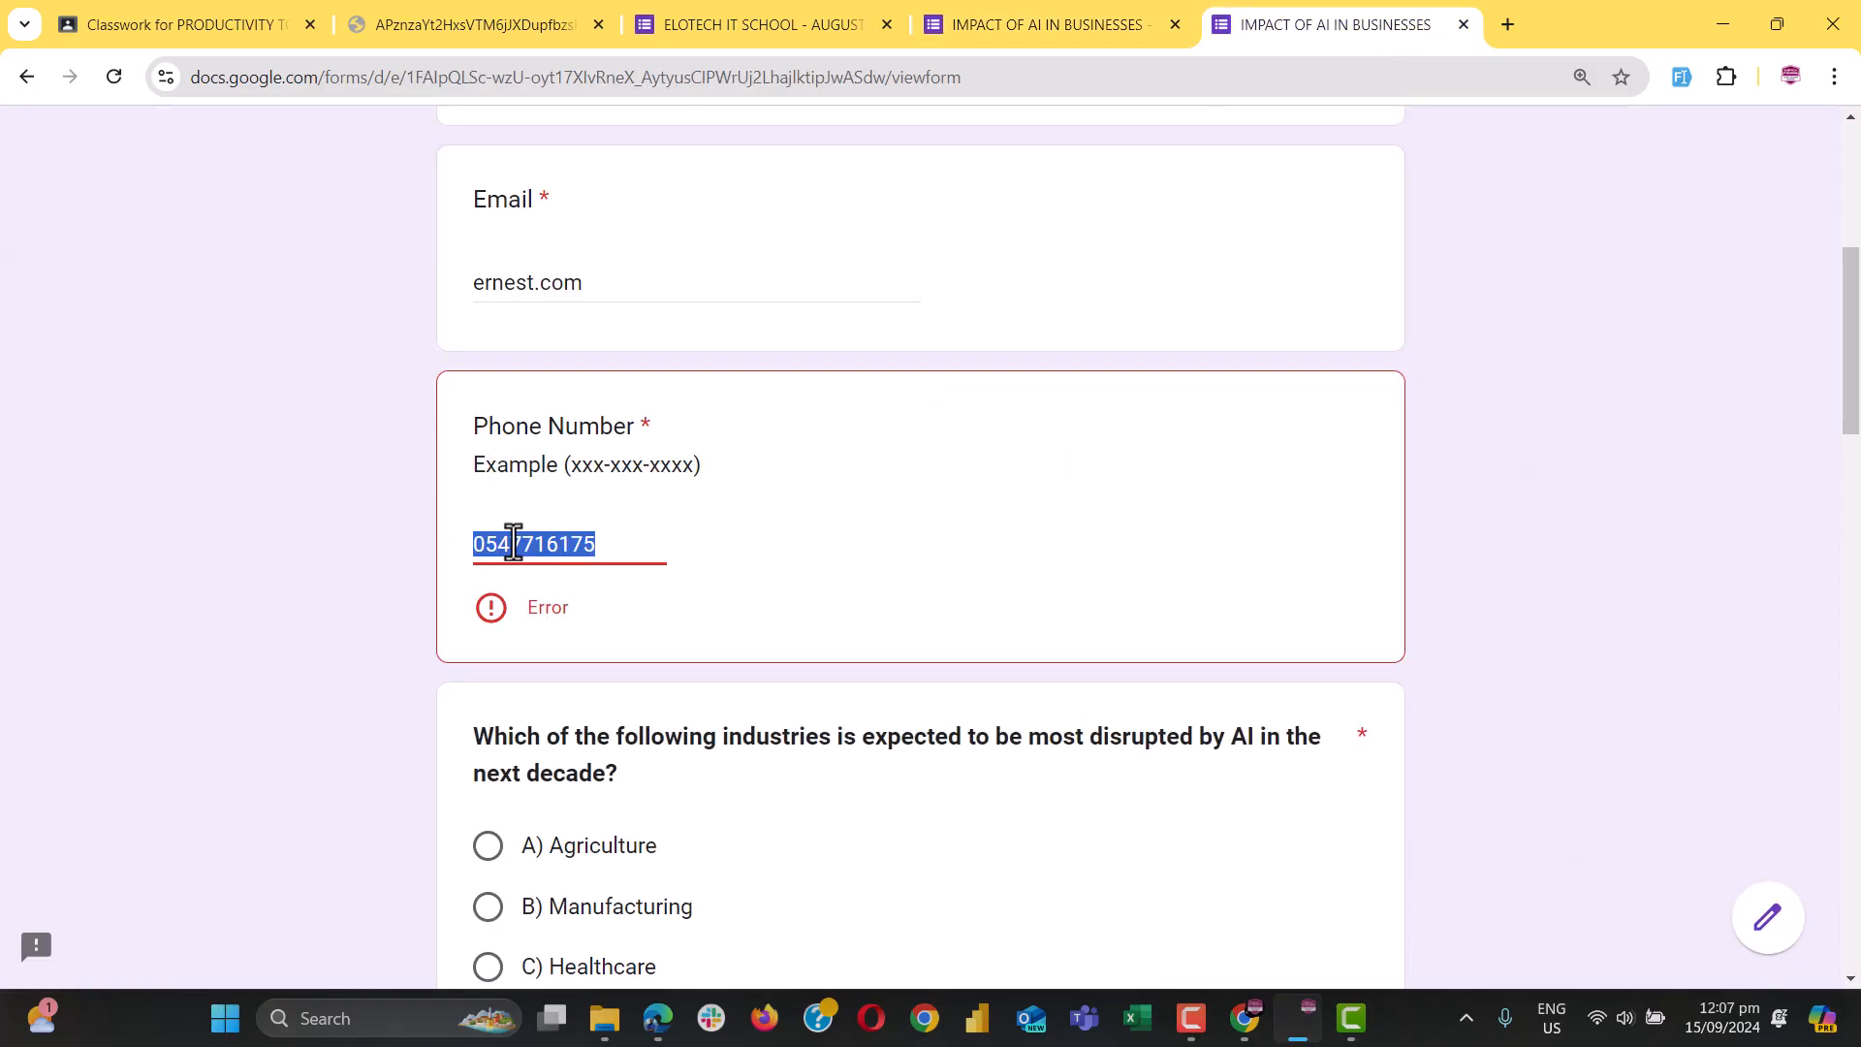
pyautogui.write('9')
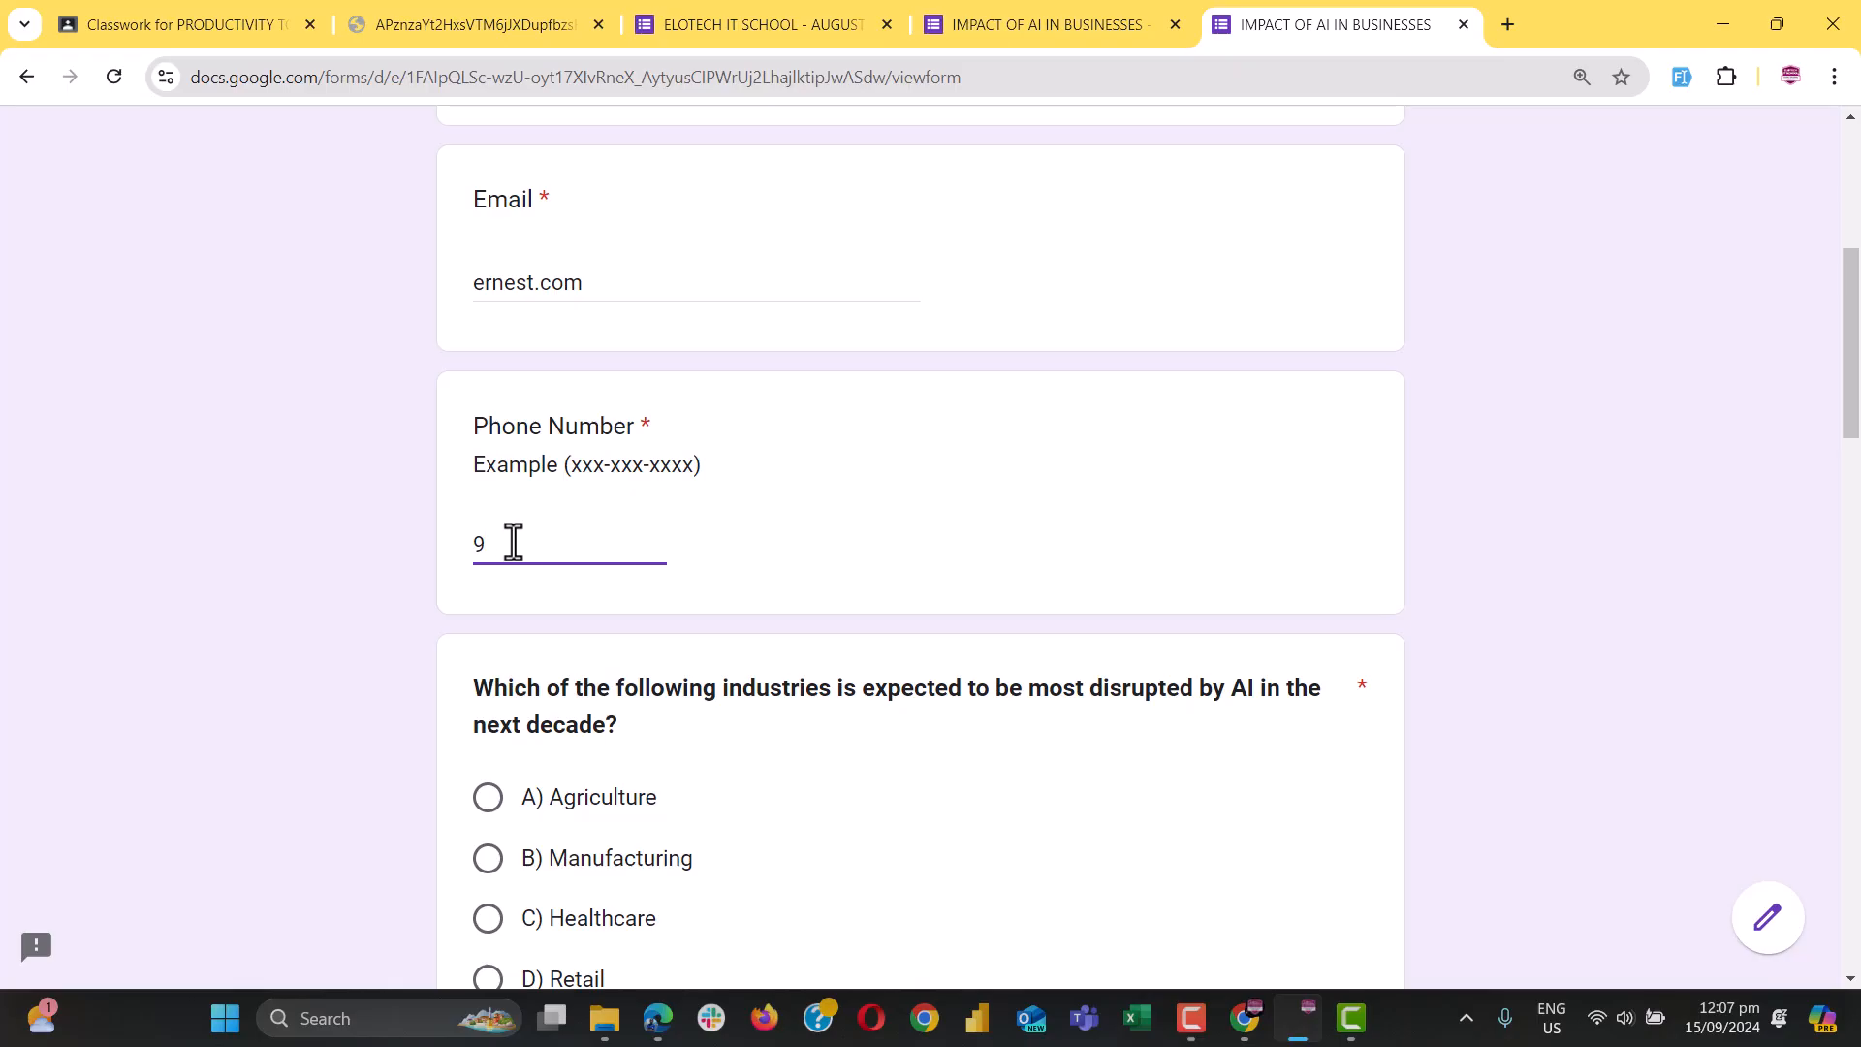
pyautogui.click(636, 796)
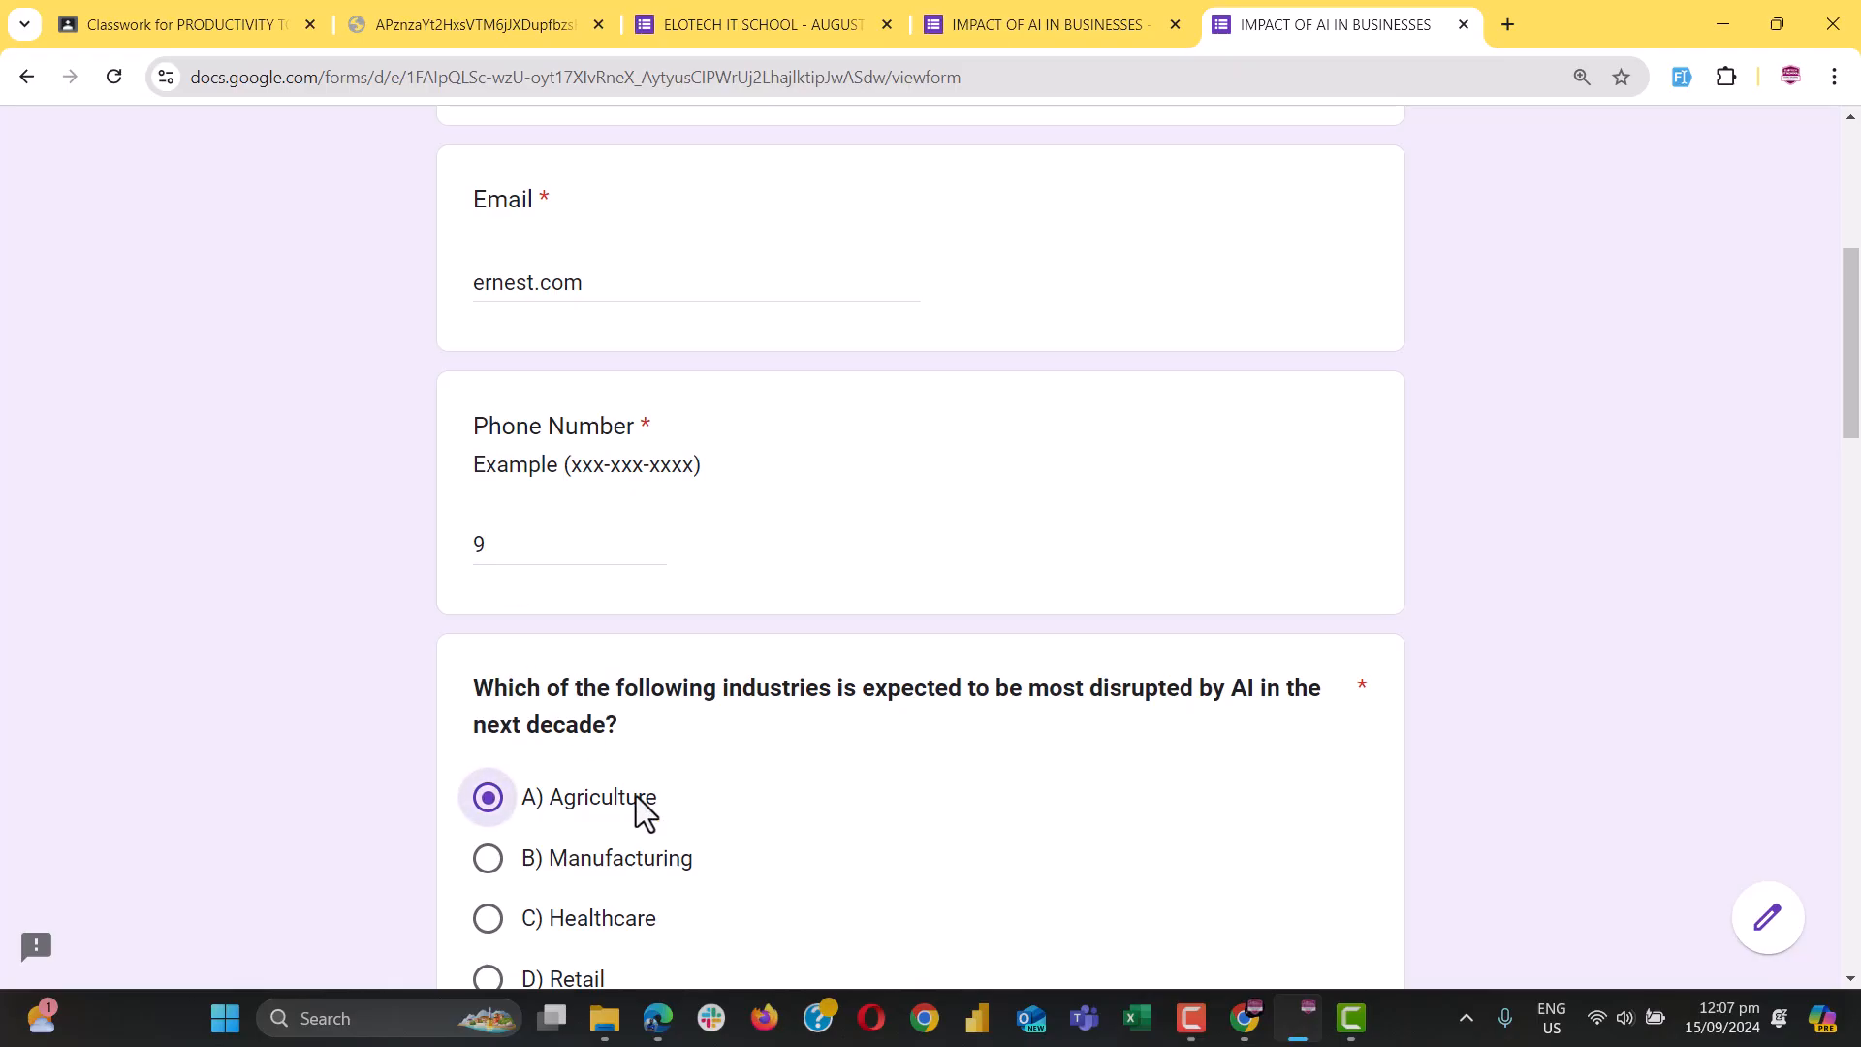
pyautogui.click(1019, 21)
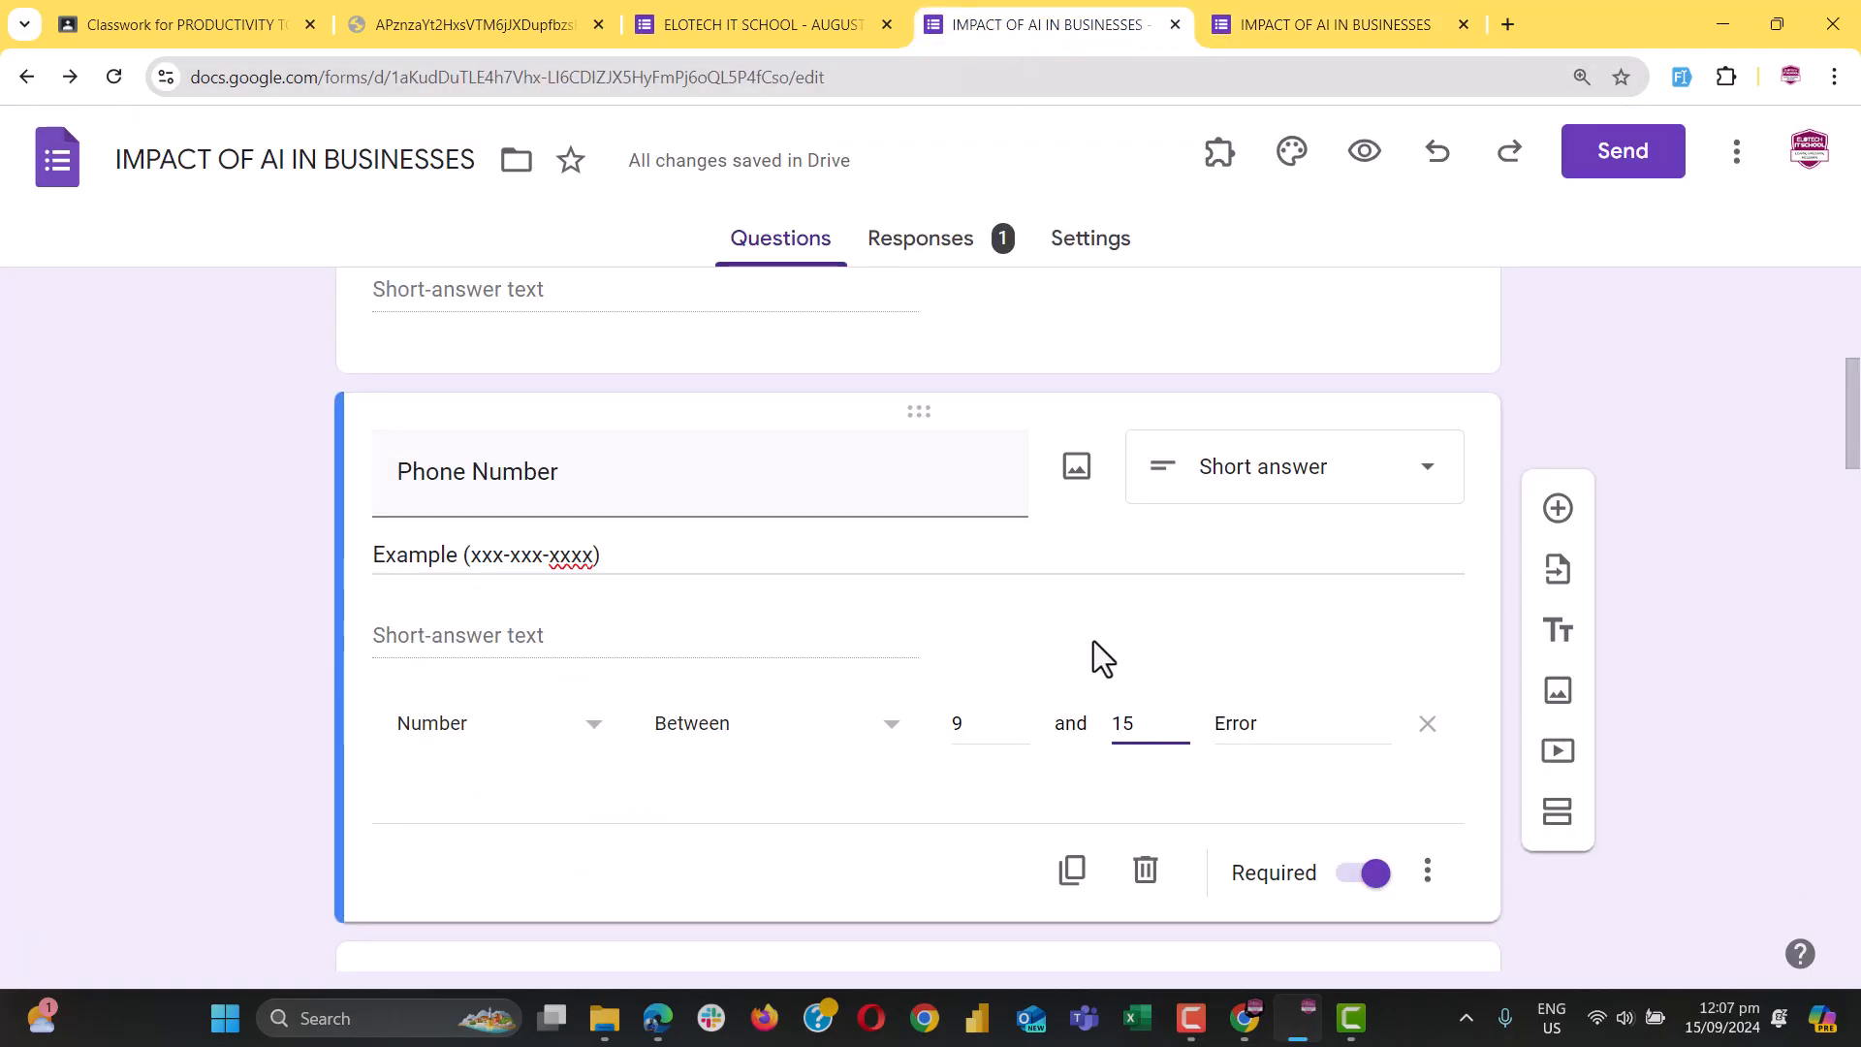
# Switch Phone Number validation to Length, minimum 9 characters, with error 'Error, check again'
pyautogui.click(421, 739)
pyautogui.click(446, 872)
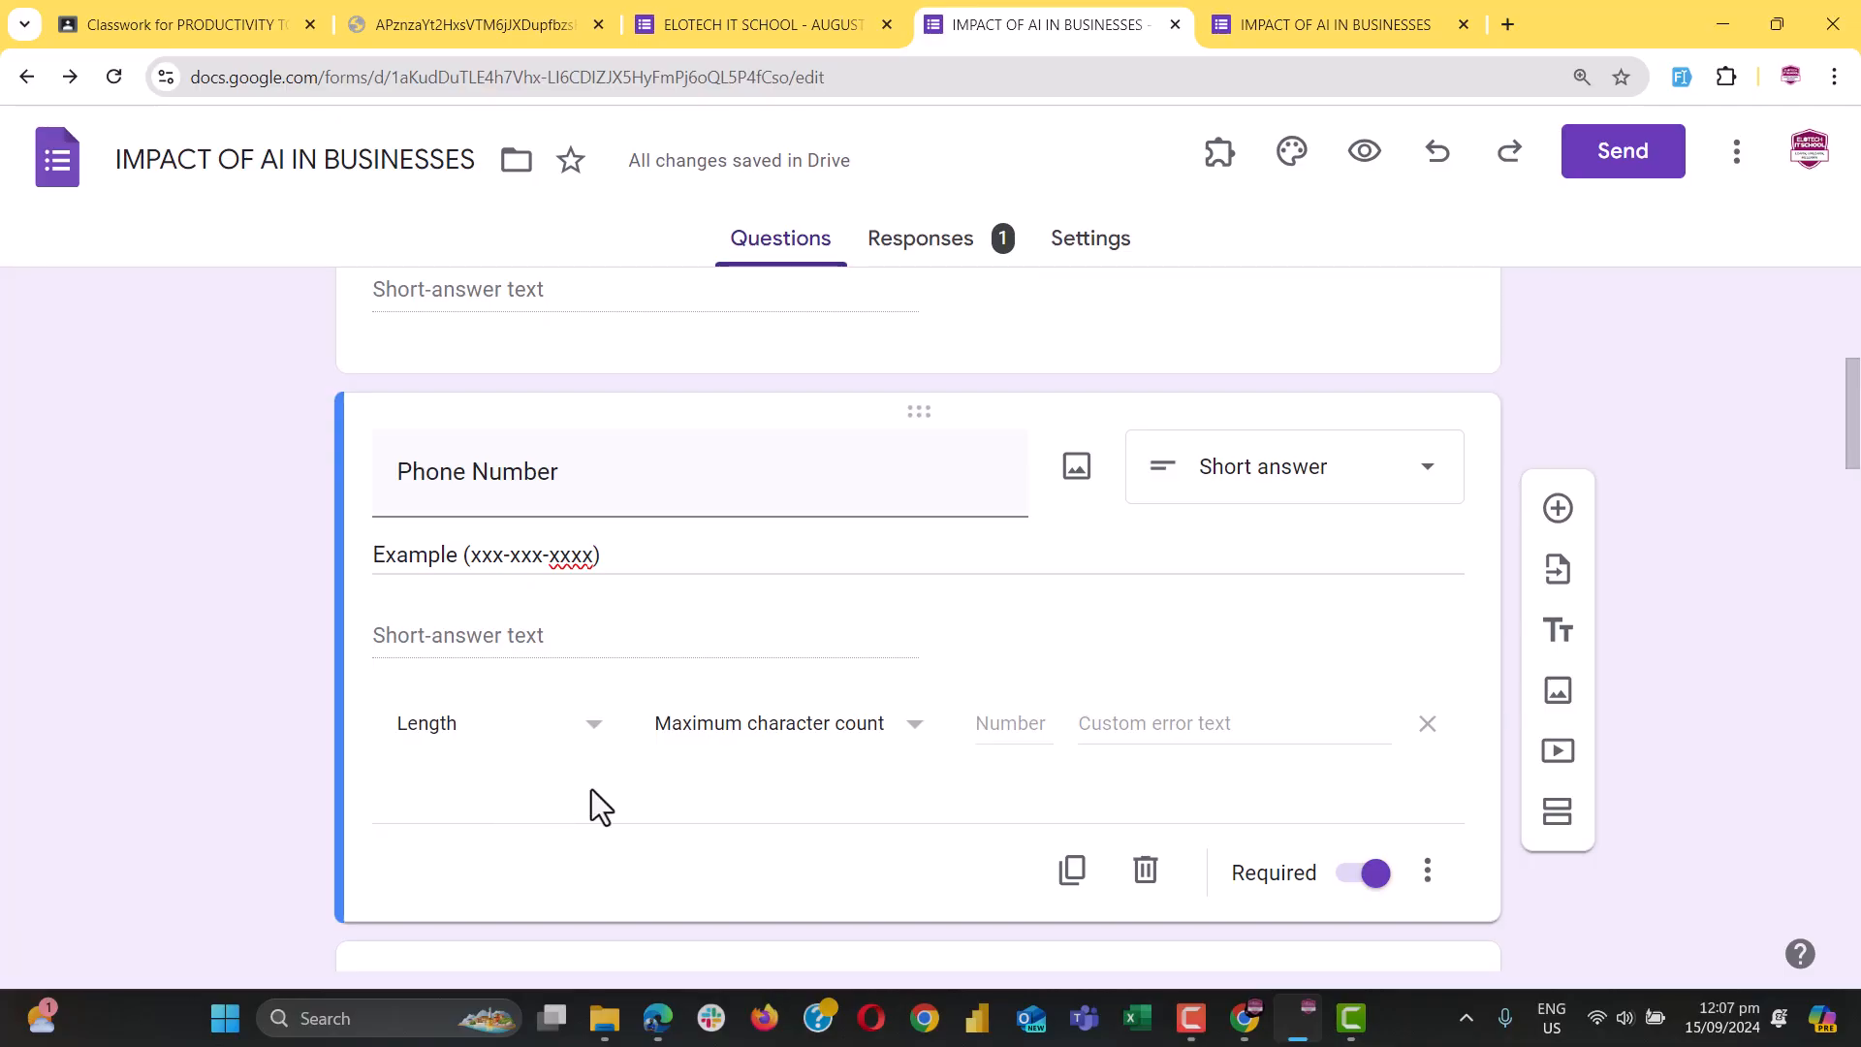
pyautogui.click(810, 737)
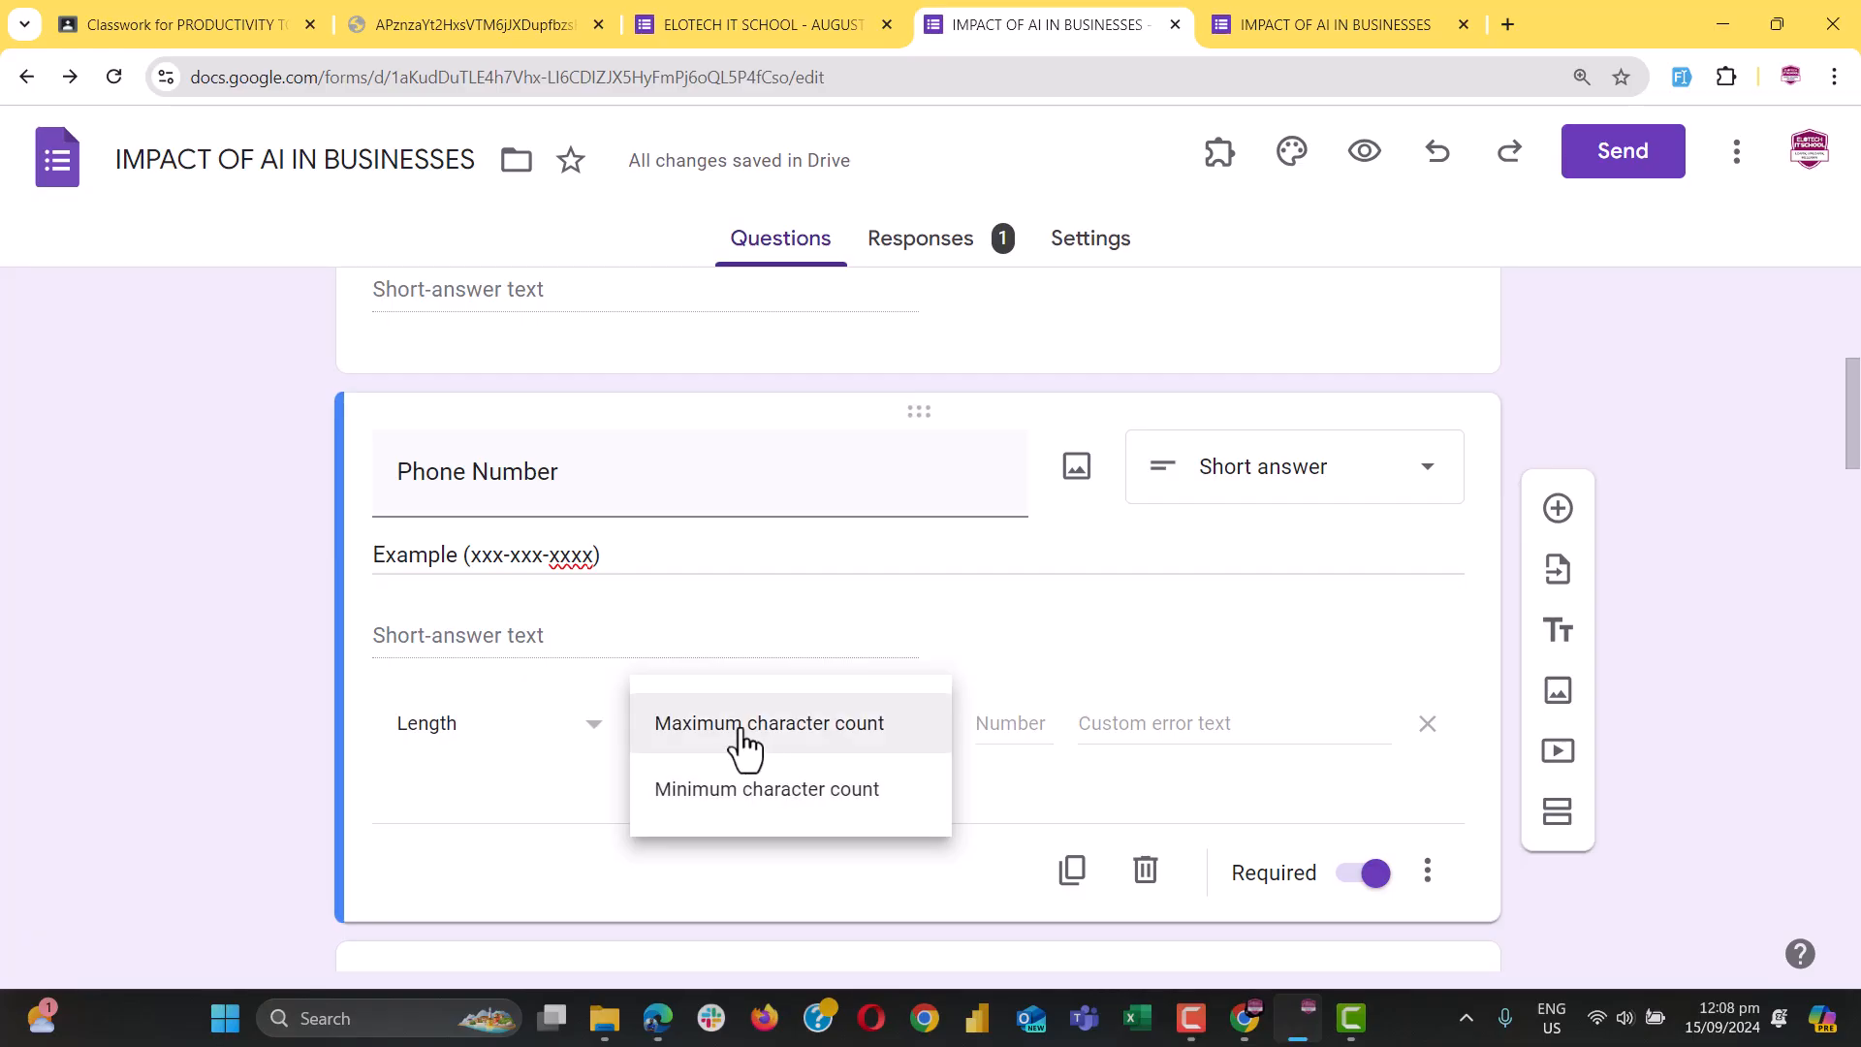
pyautogui.click(743, 806)
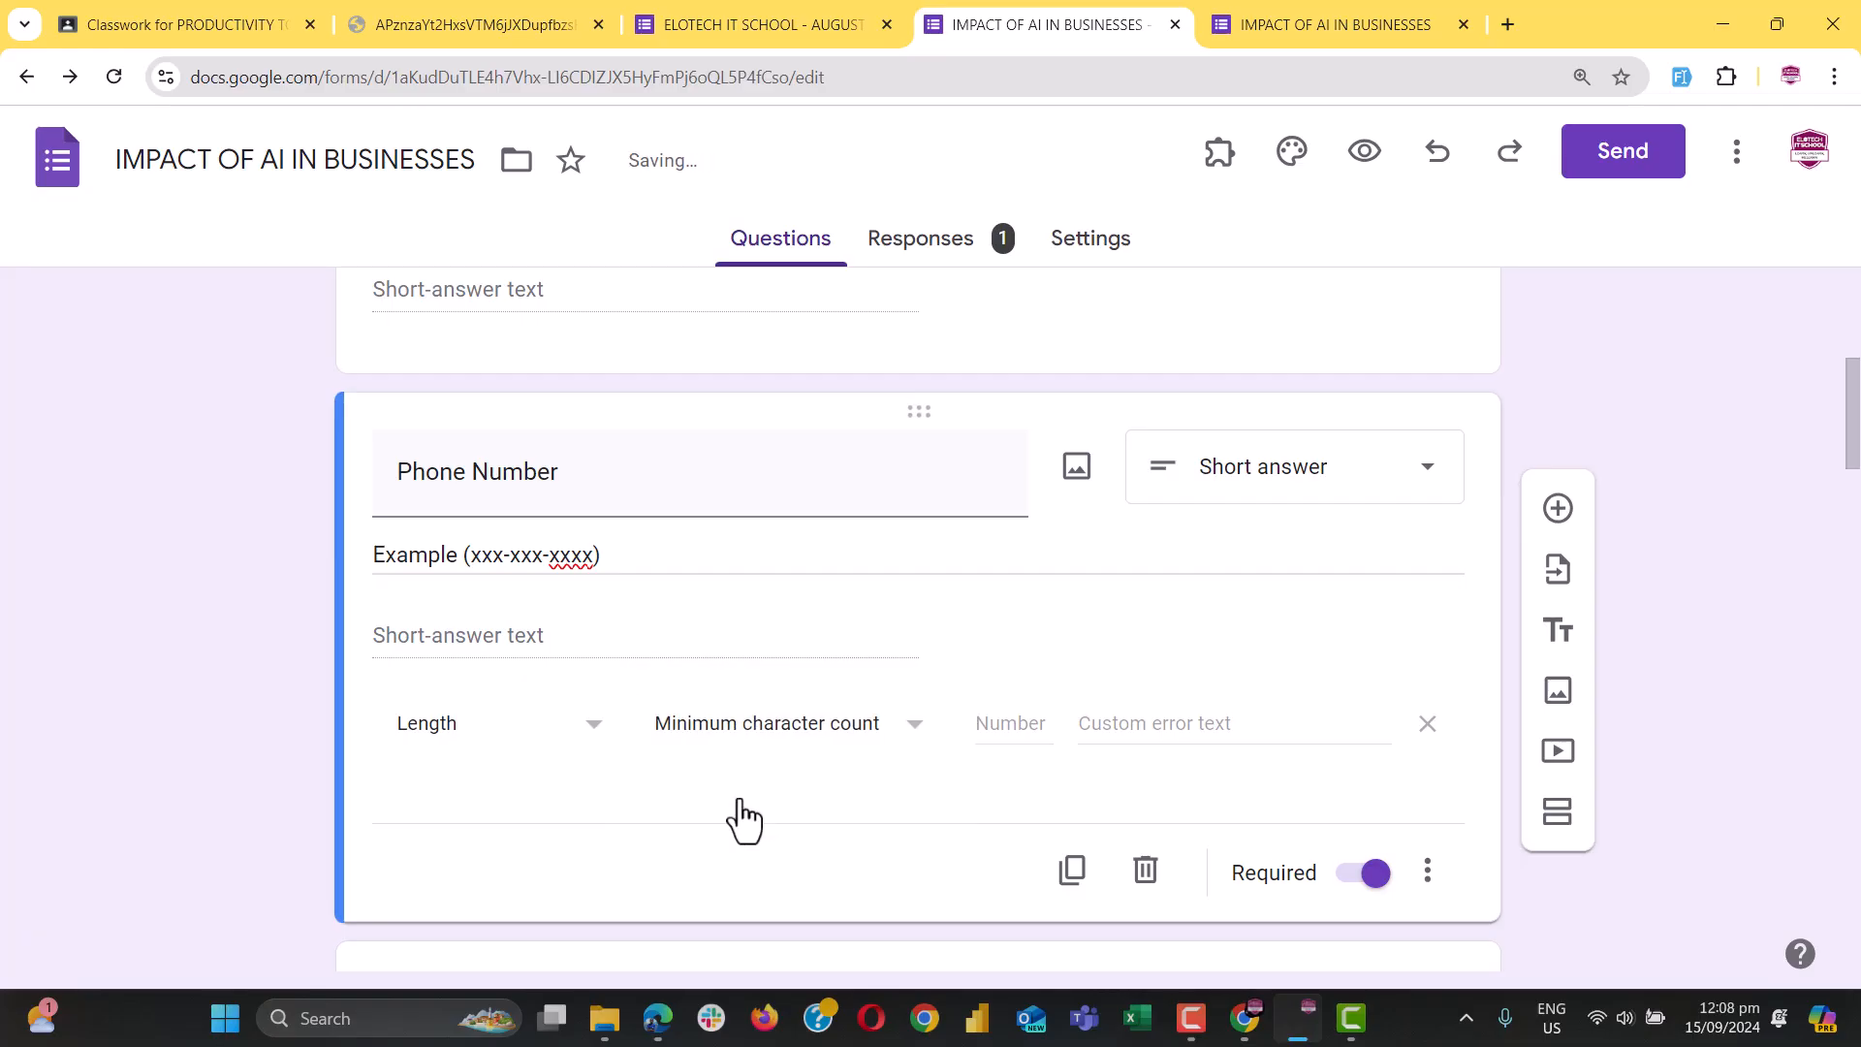
pyautogui.click(1014, 727)
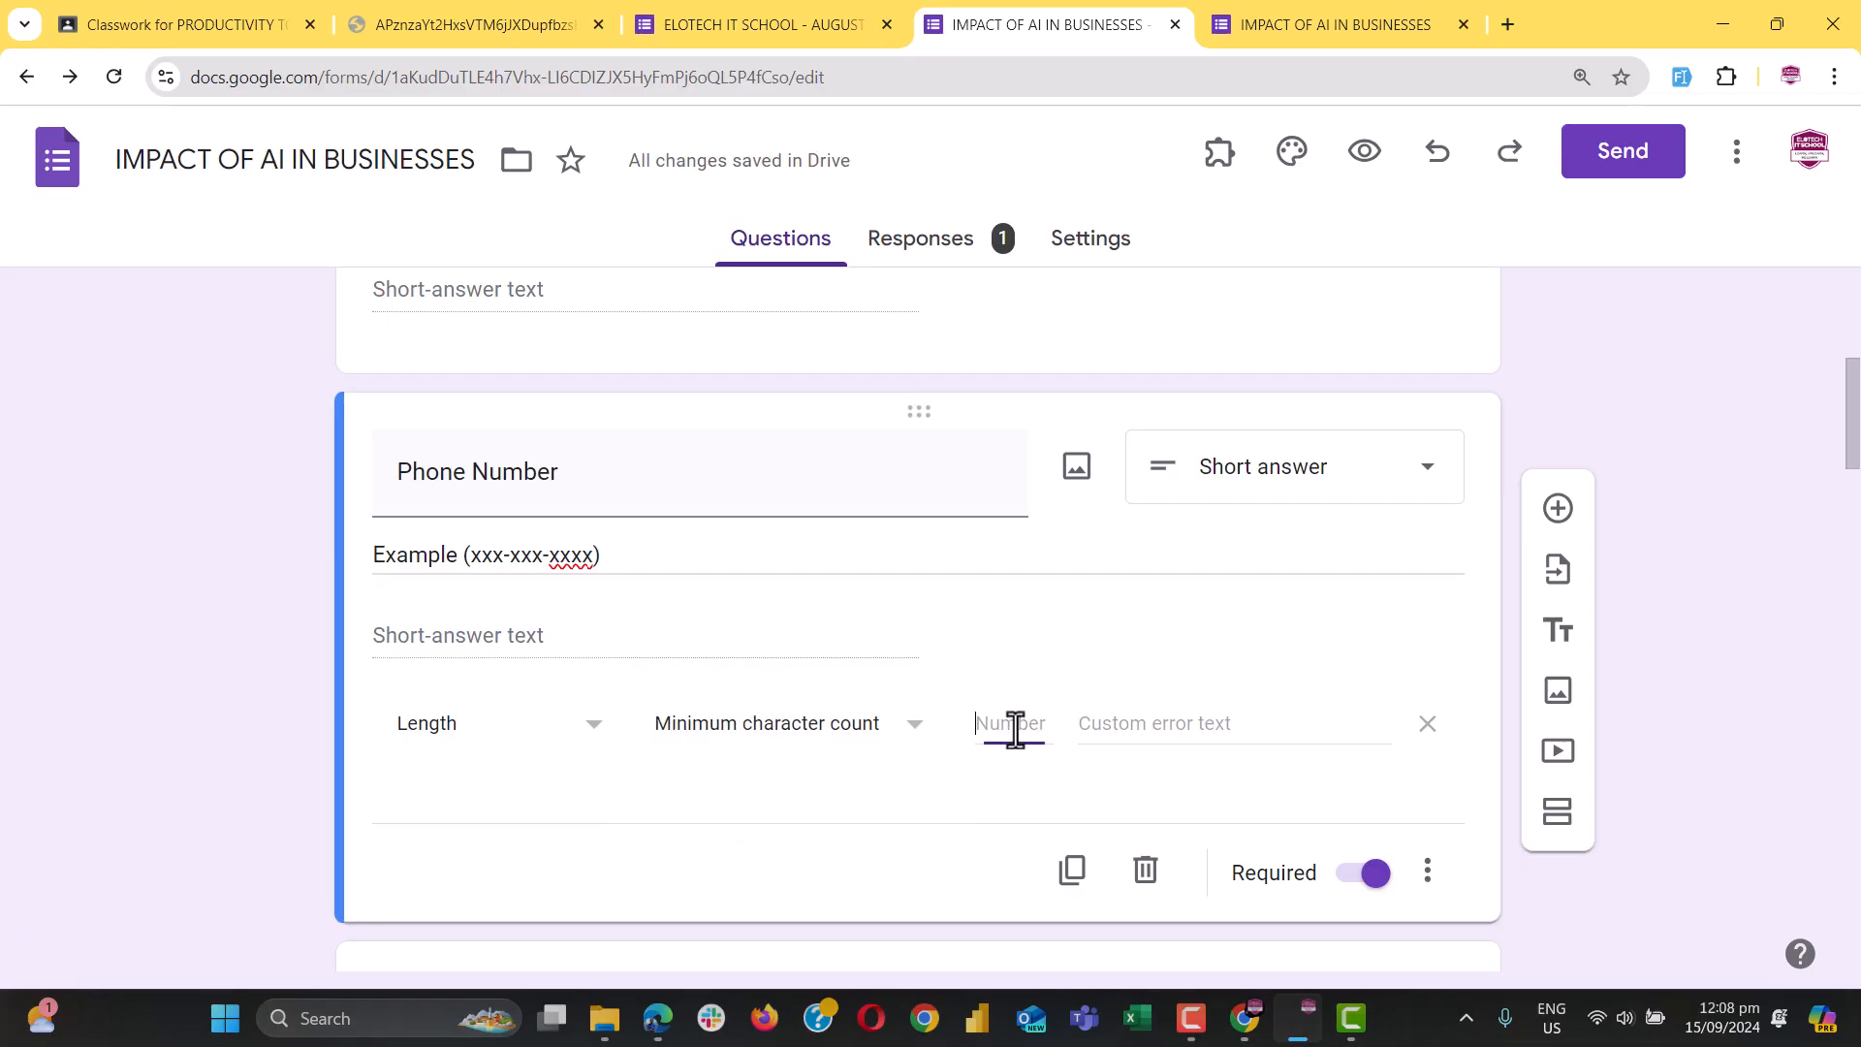
pyautogui.write('9')
pyautogui.click(1162, 723)
pyautogui.write('Error, d')
pyautogui.write('heck again')
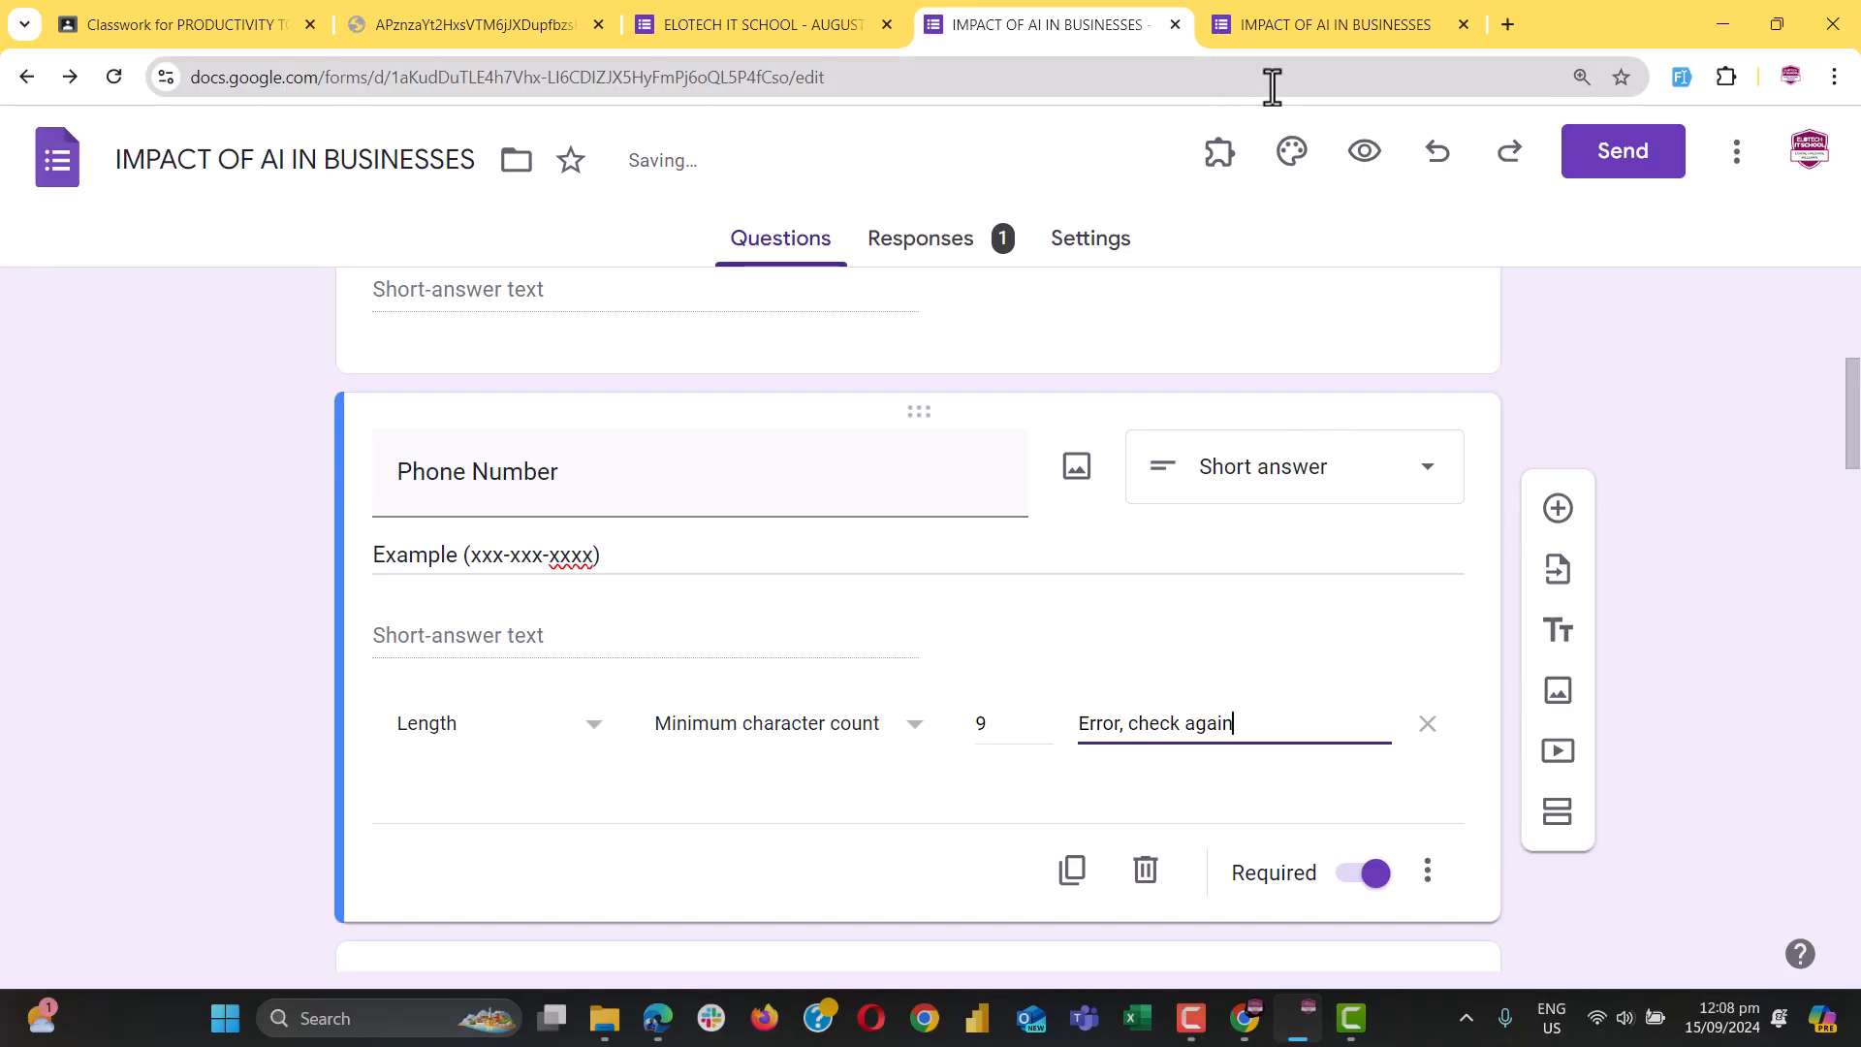
pyautogui.click(1312, 28)
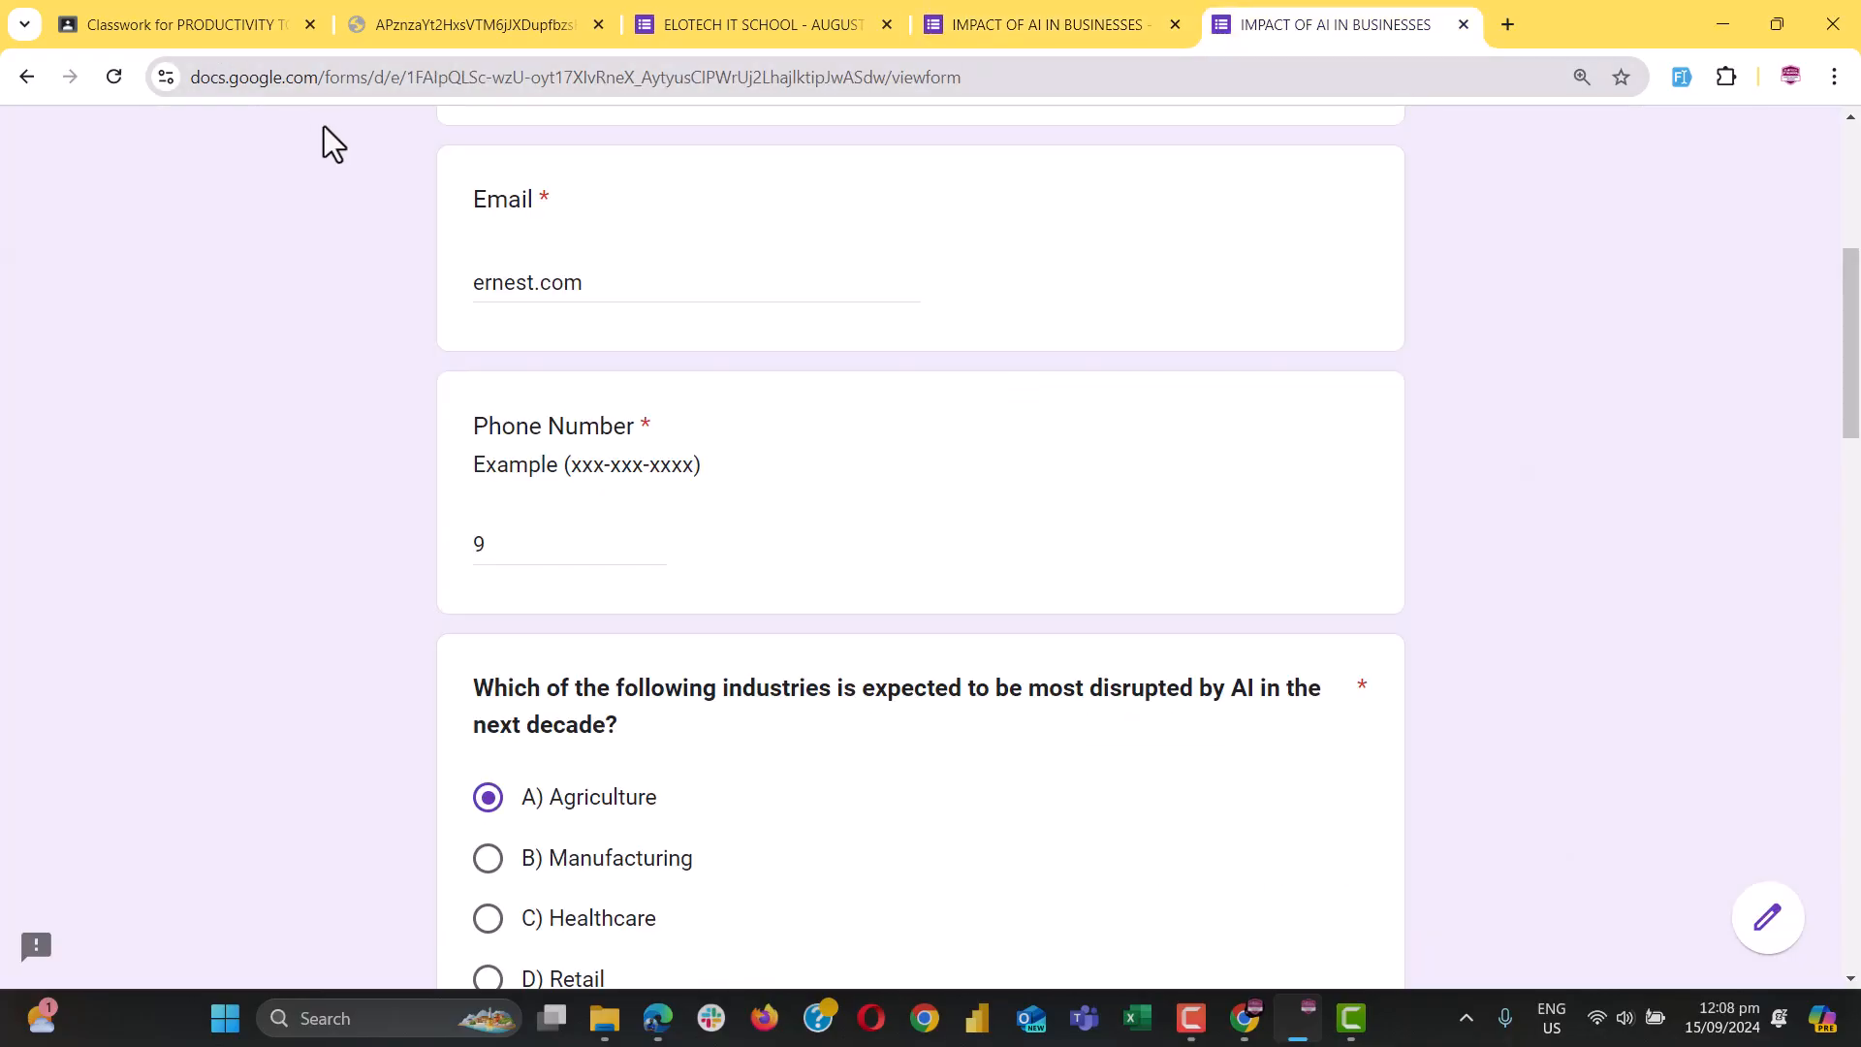
# Reload the live form and check that the phone answer 9 triggers the validation error
pyautogui.click(114, 87)
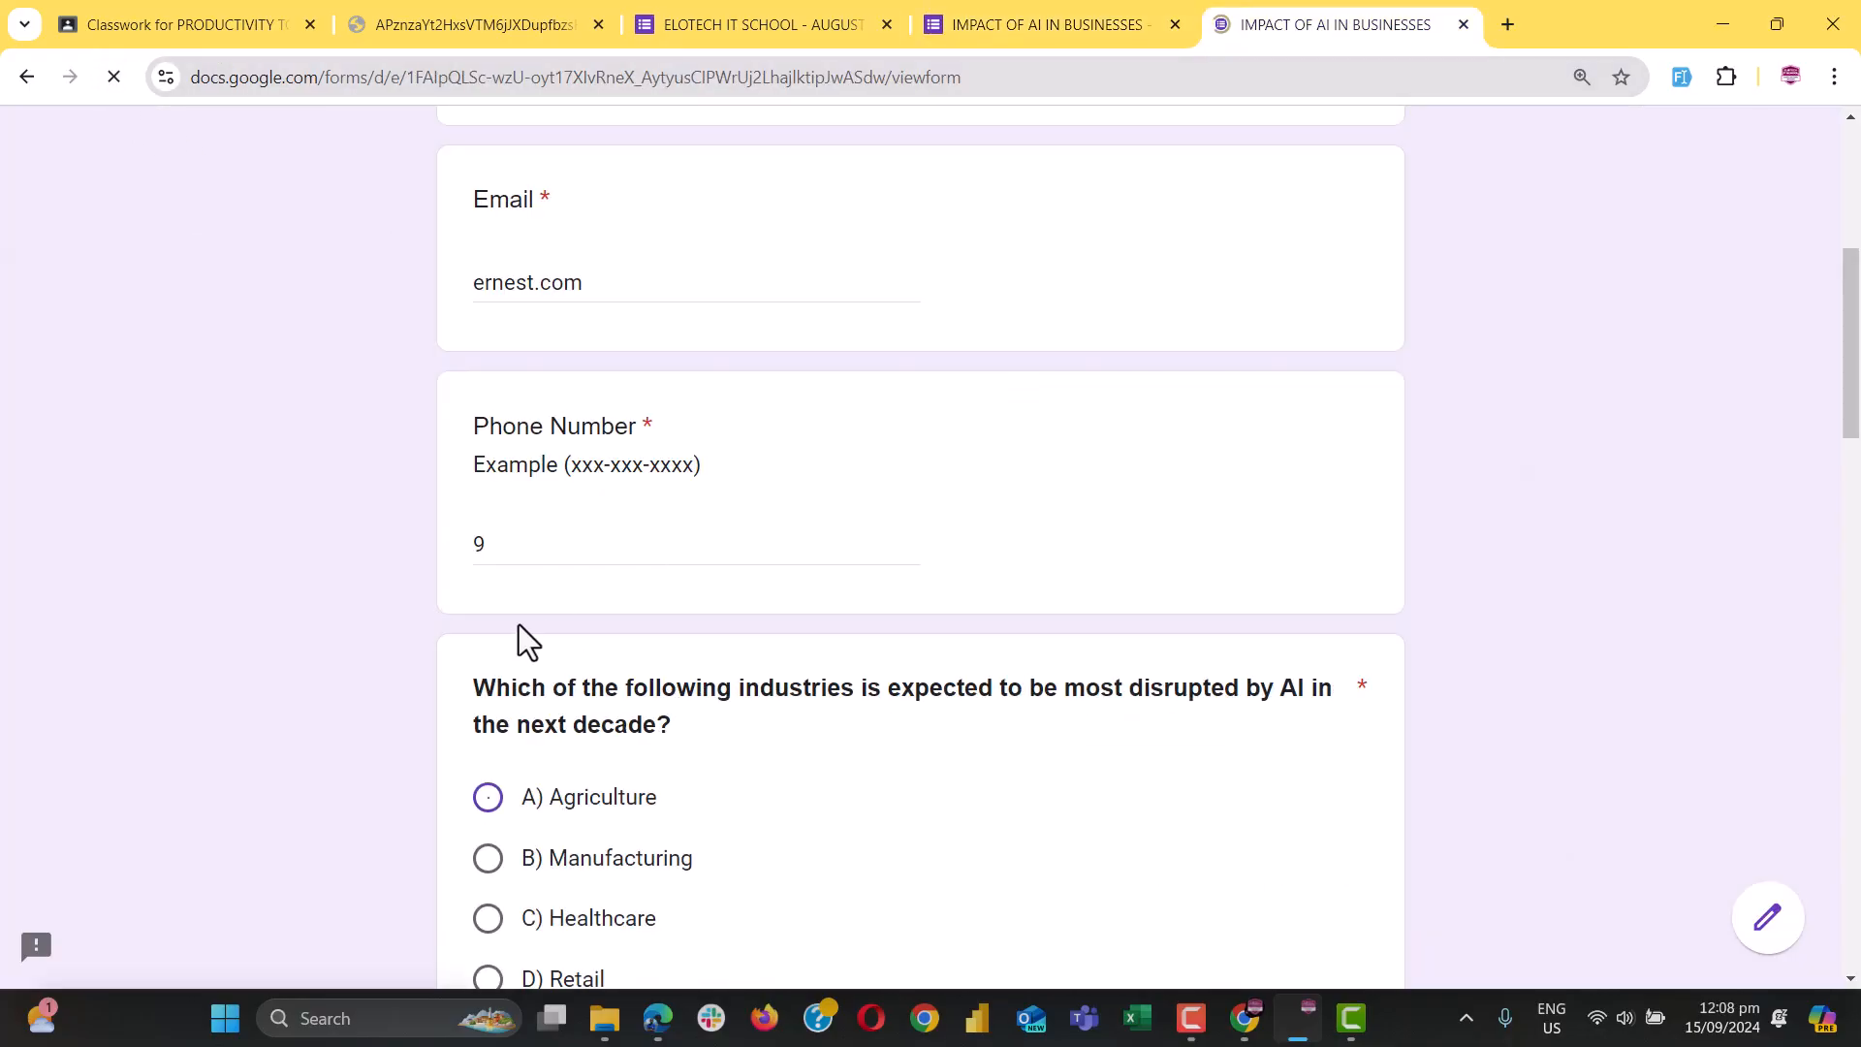
pyautogui.click(519, 544)
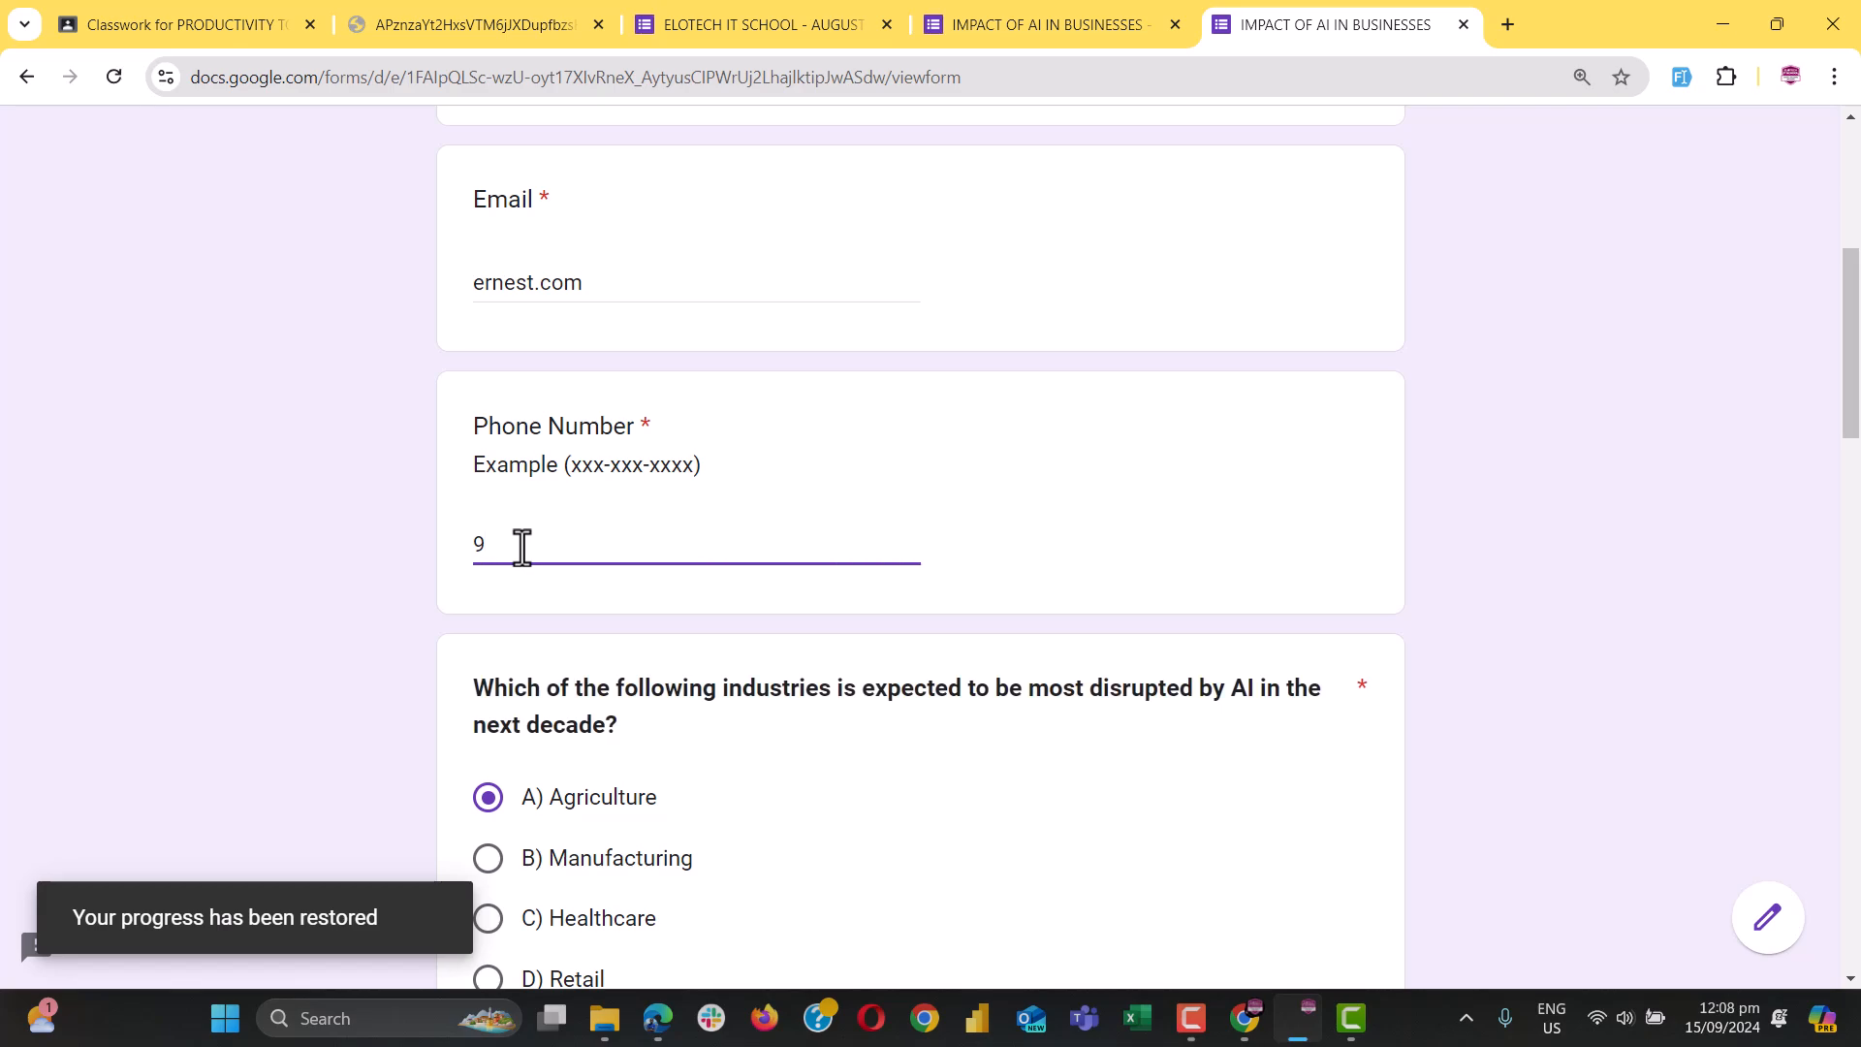
pyautogui.doubleClick(520, 544)
pyautogui.click(612, 771)
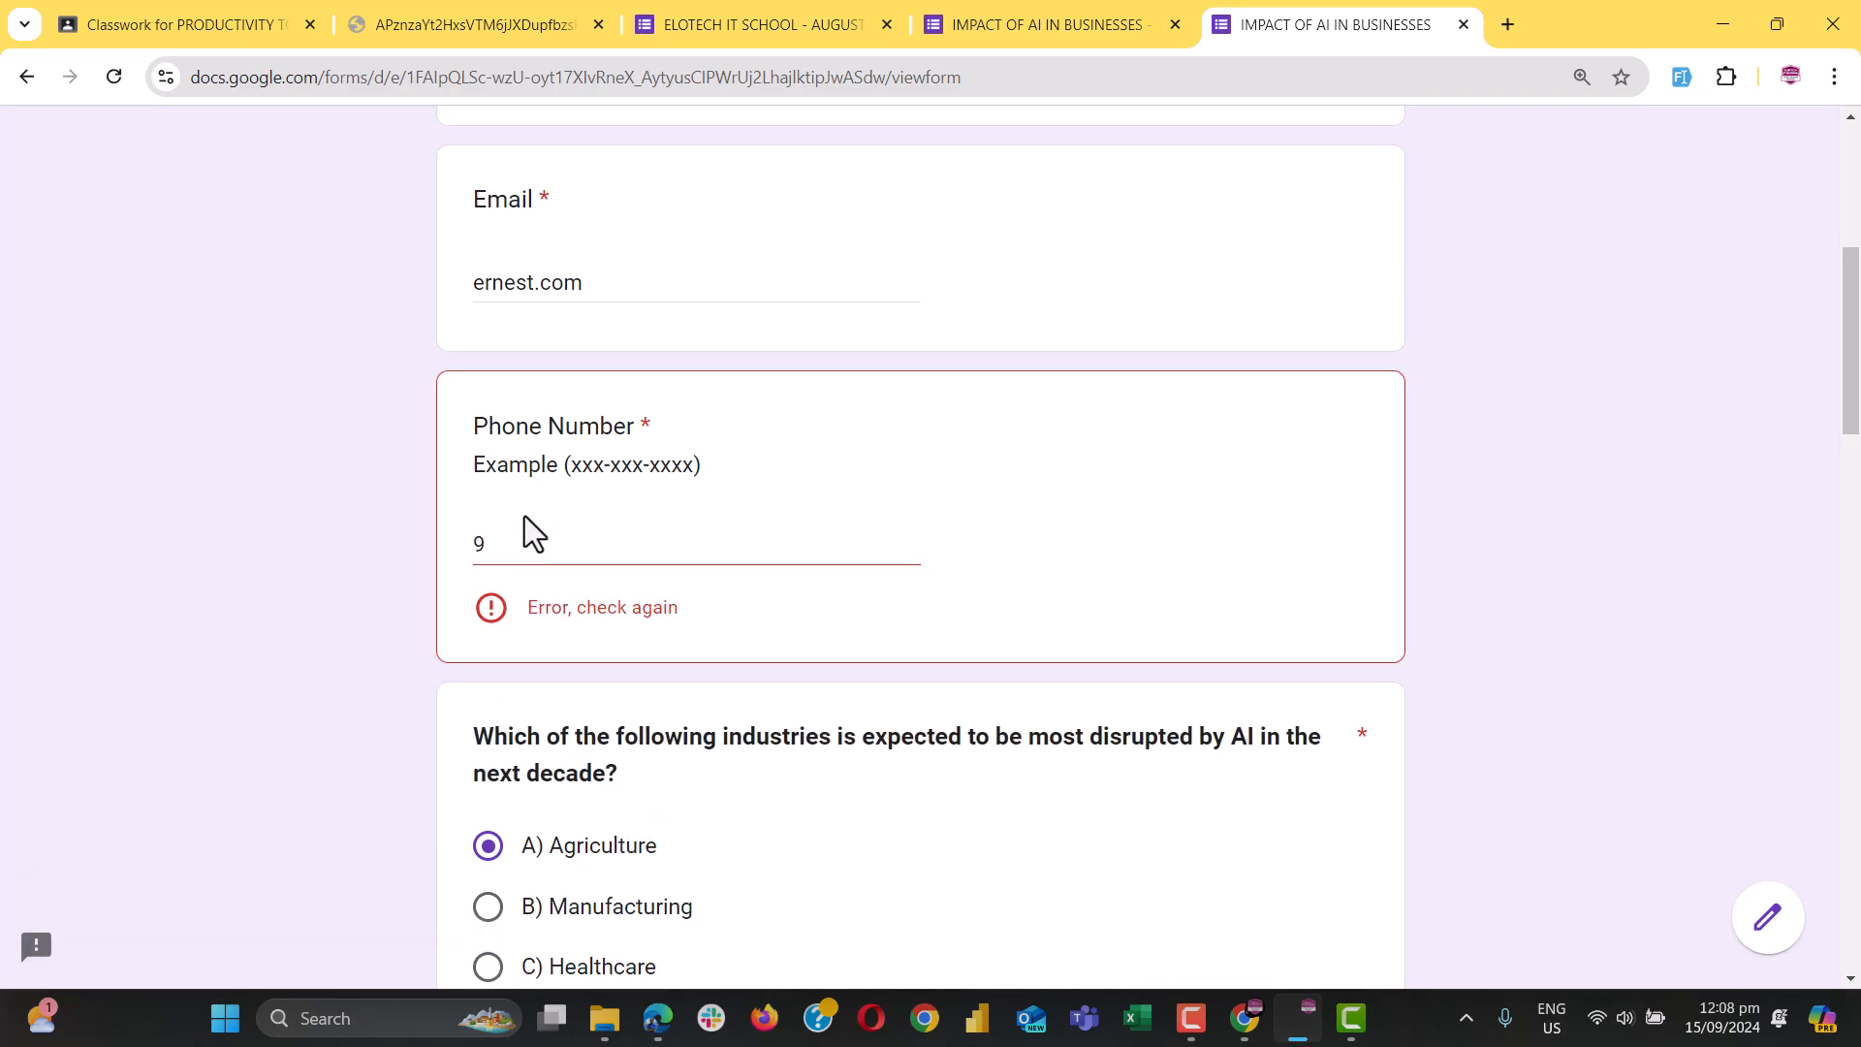
# Replace 9 with a full 10-digit phone number, choose B) Manufacturing, and return to the editor
pyautogui.doubleClick(524, 551)
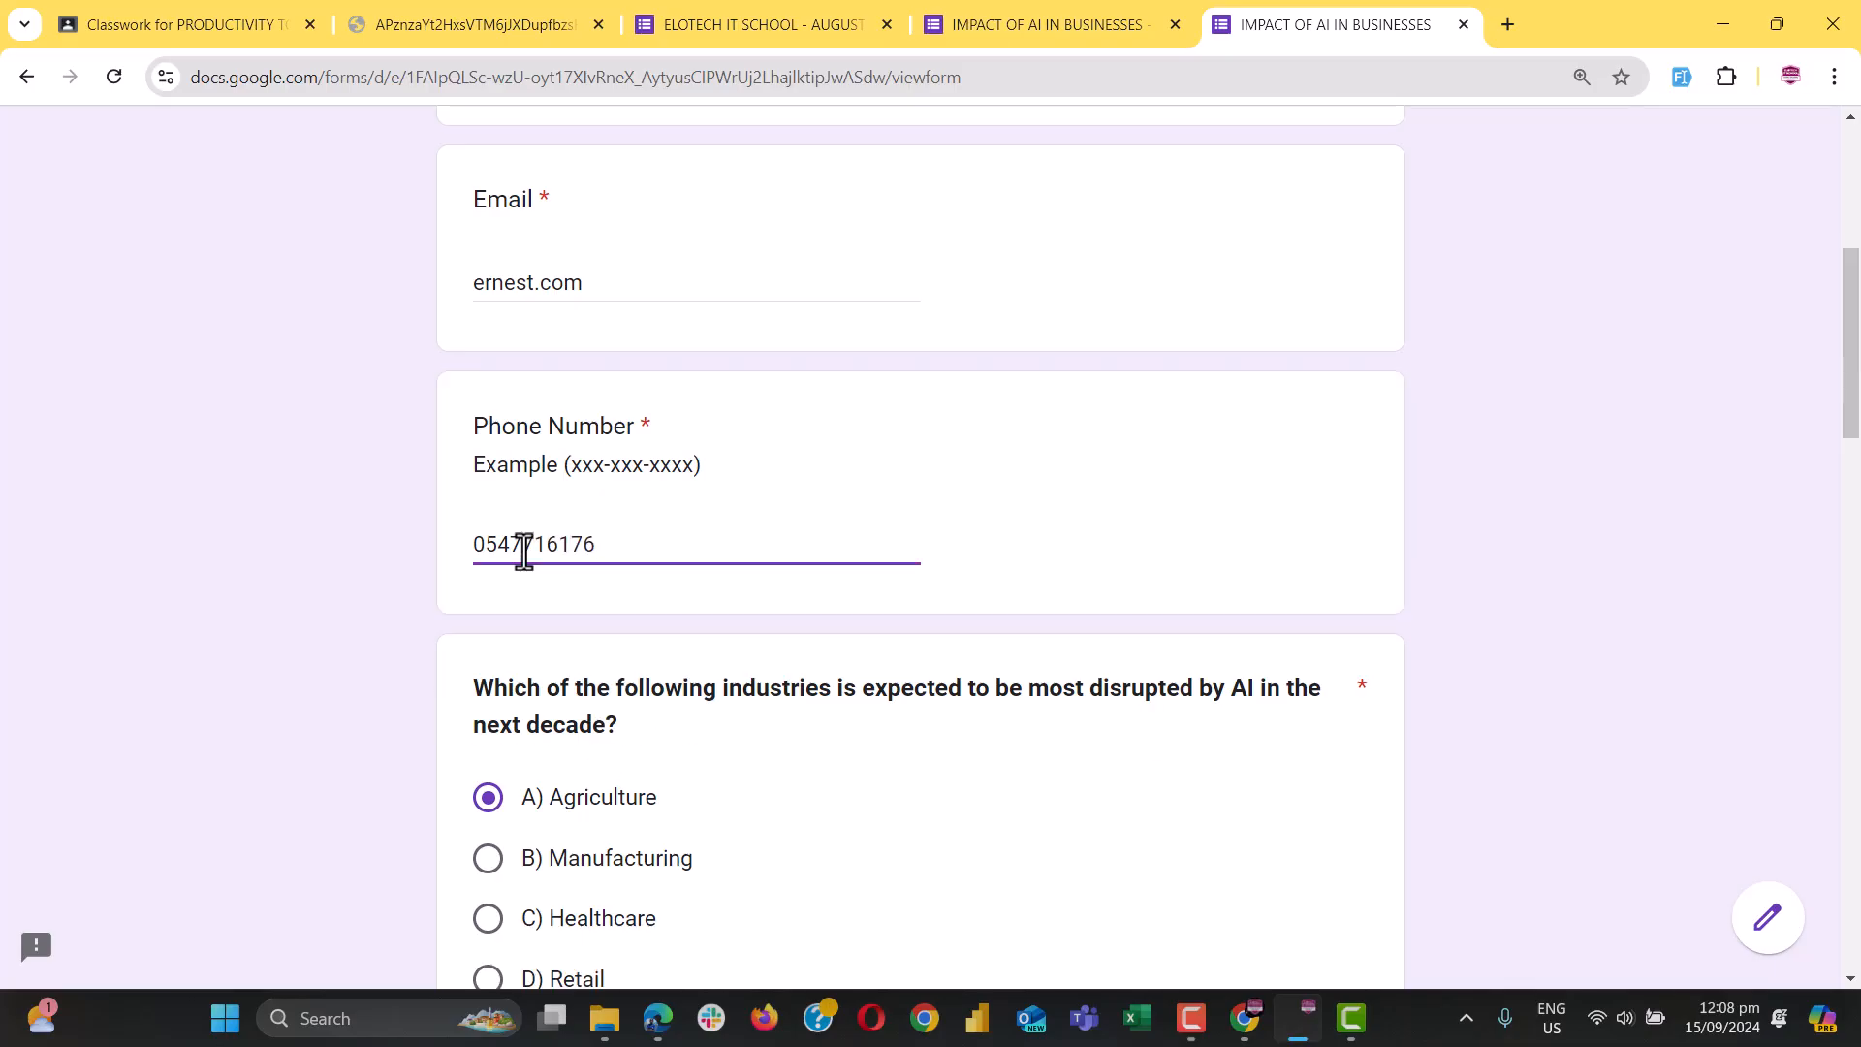
pyautogui.click(573, 863)
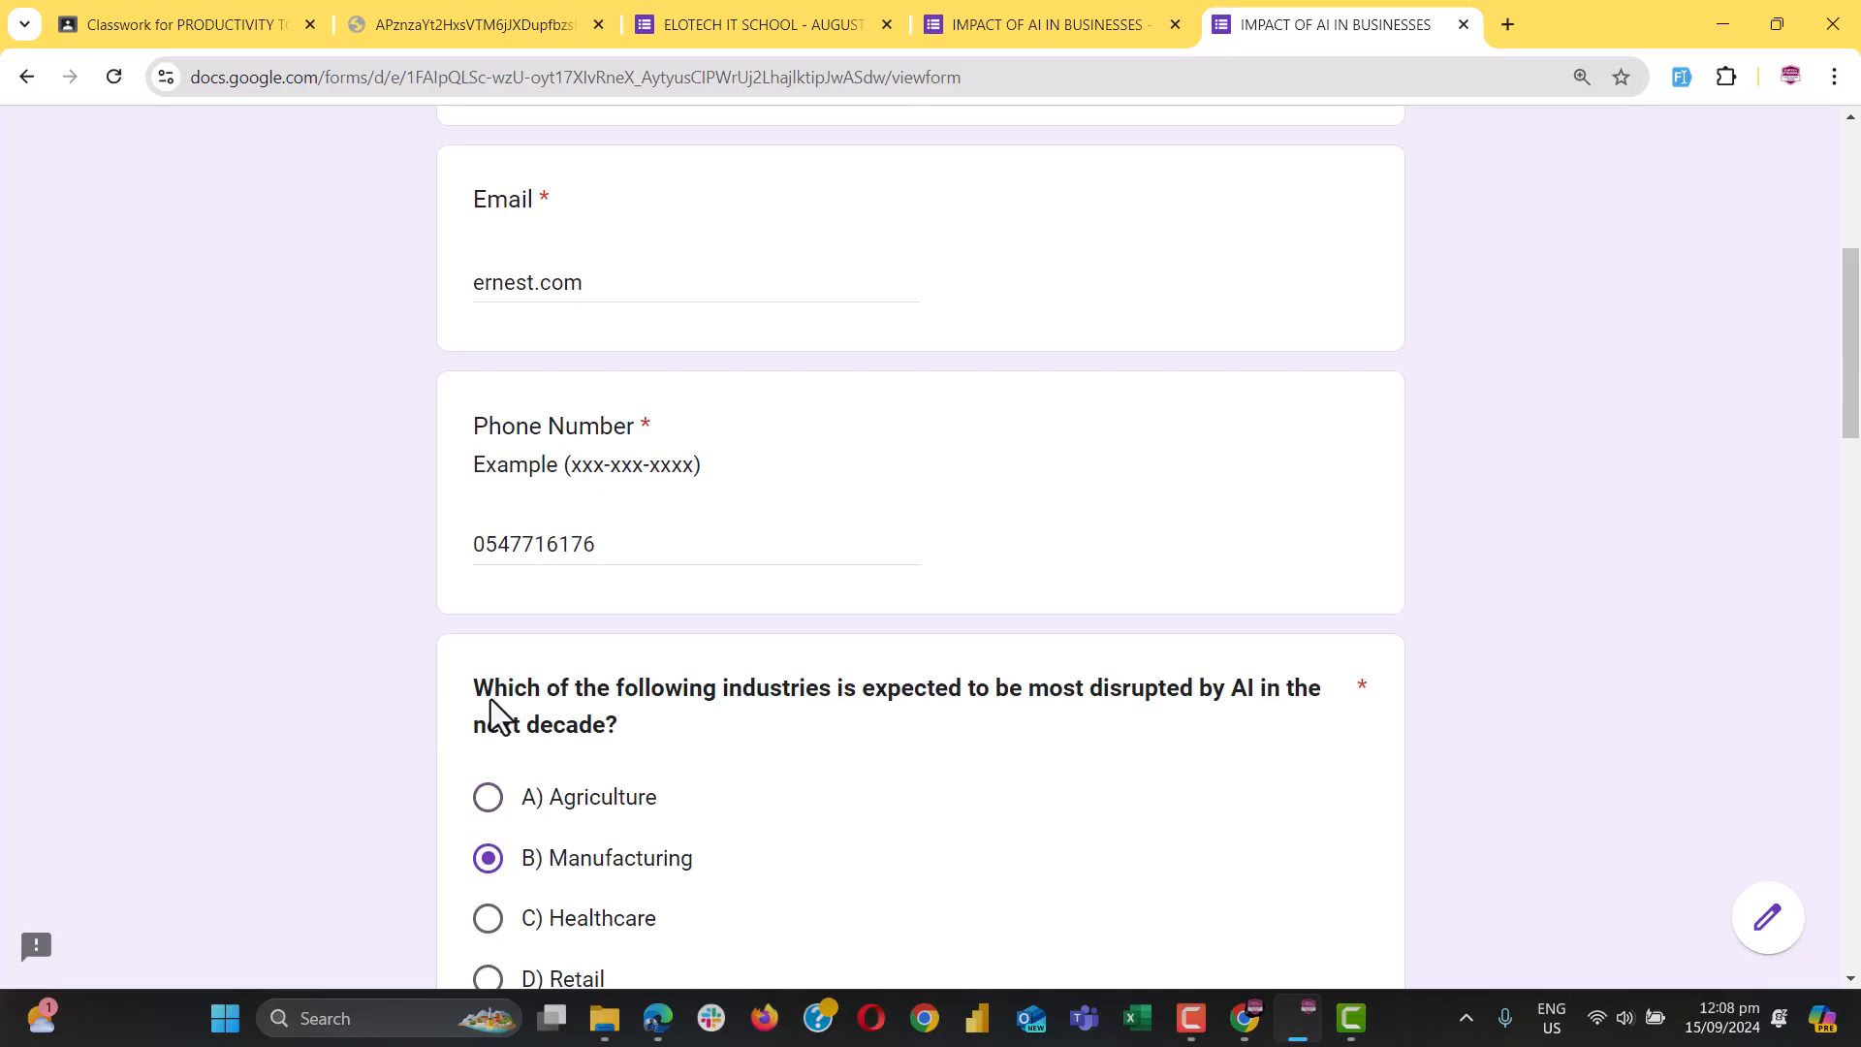
pyautogui.scroll(4, 656, 540)
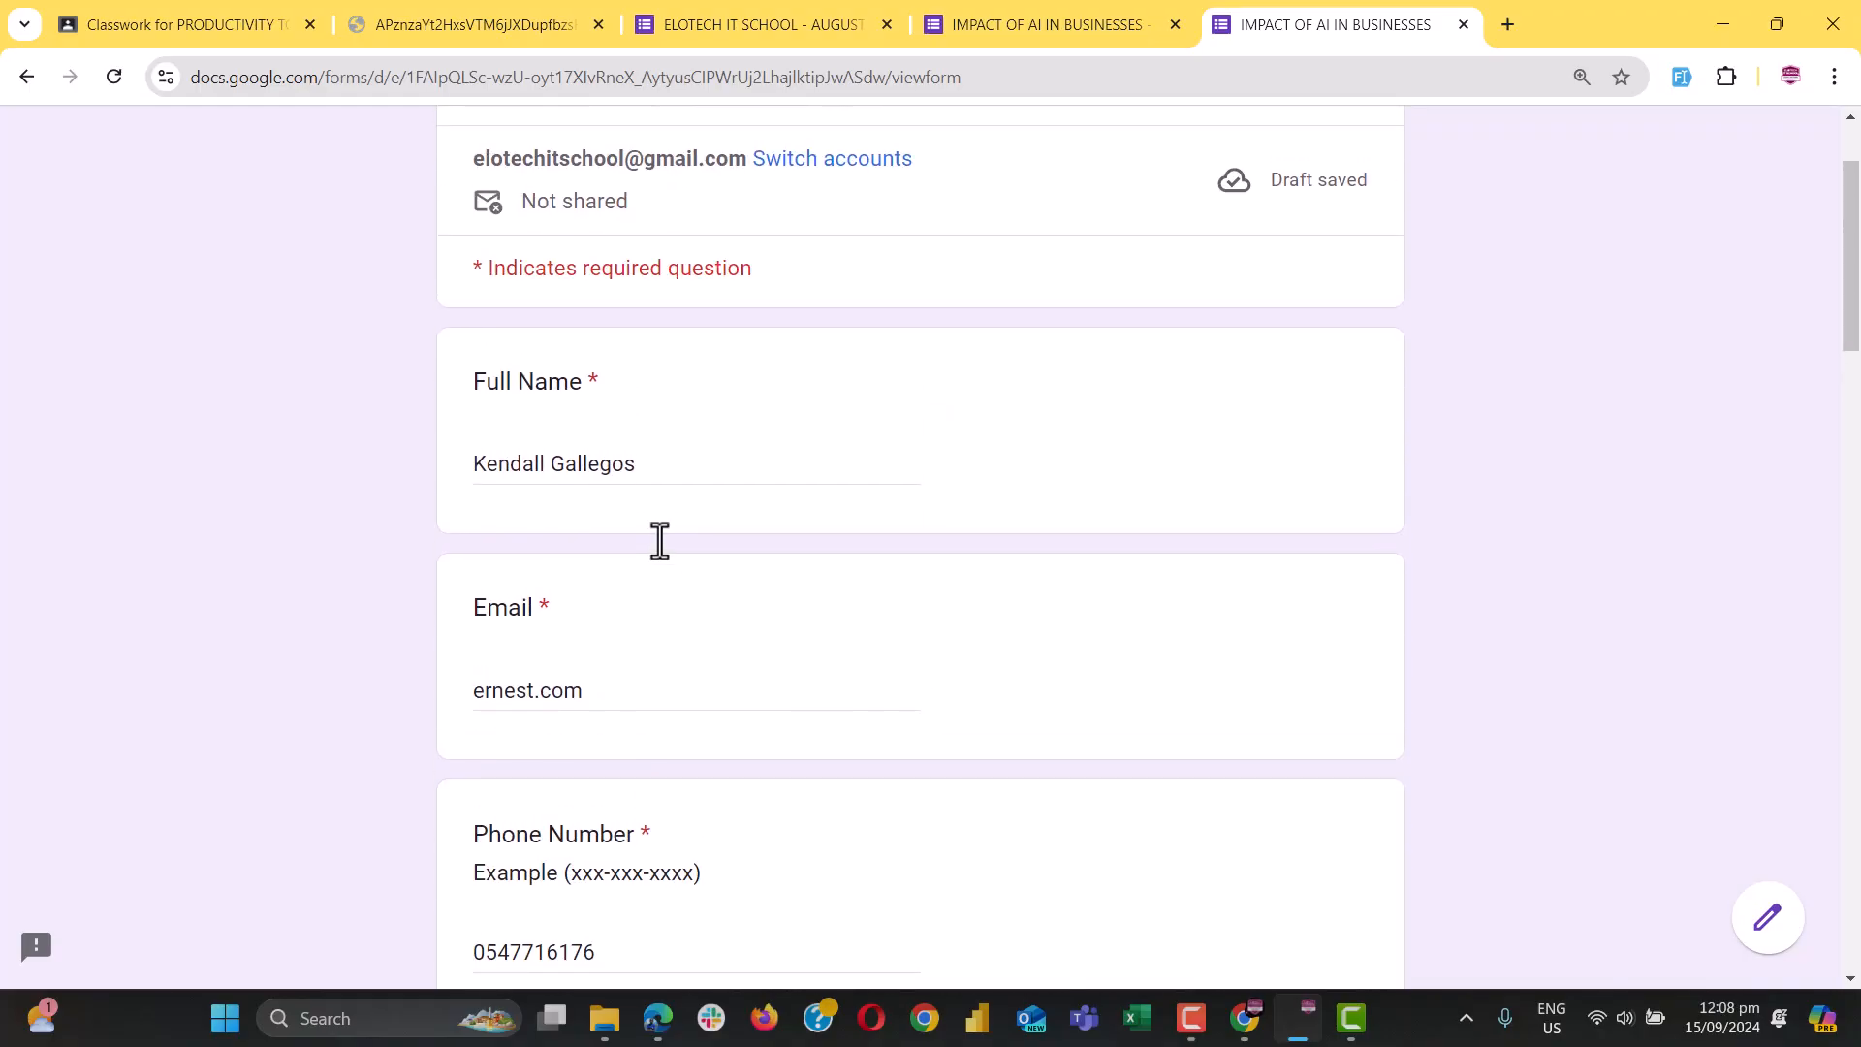
pyautogui.scroll(-1, 660, 540)
pyautogui.scroll(1, 660, 541)
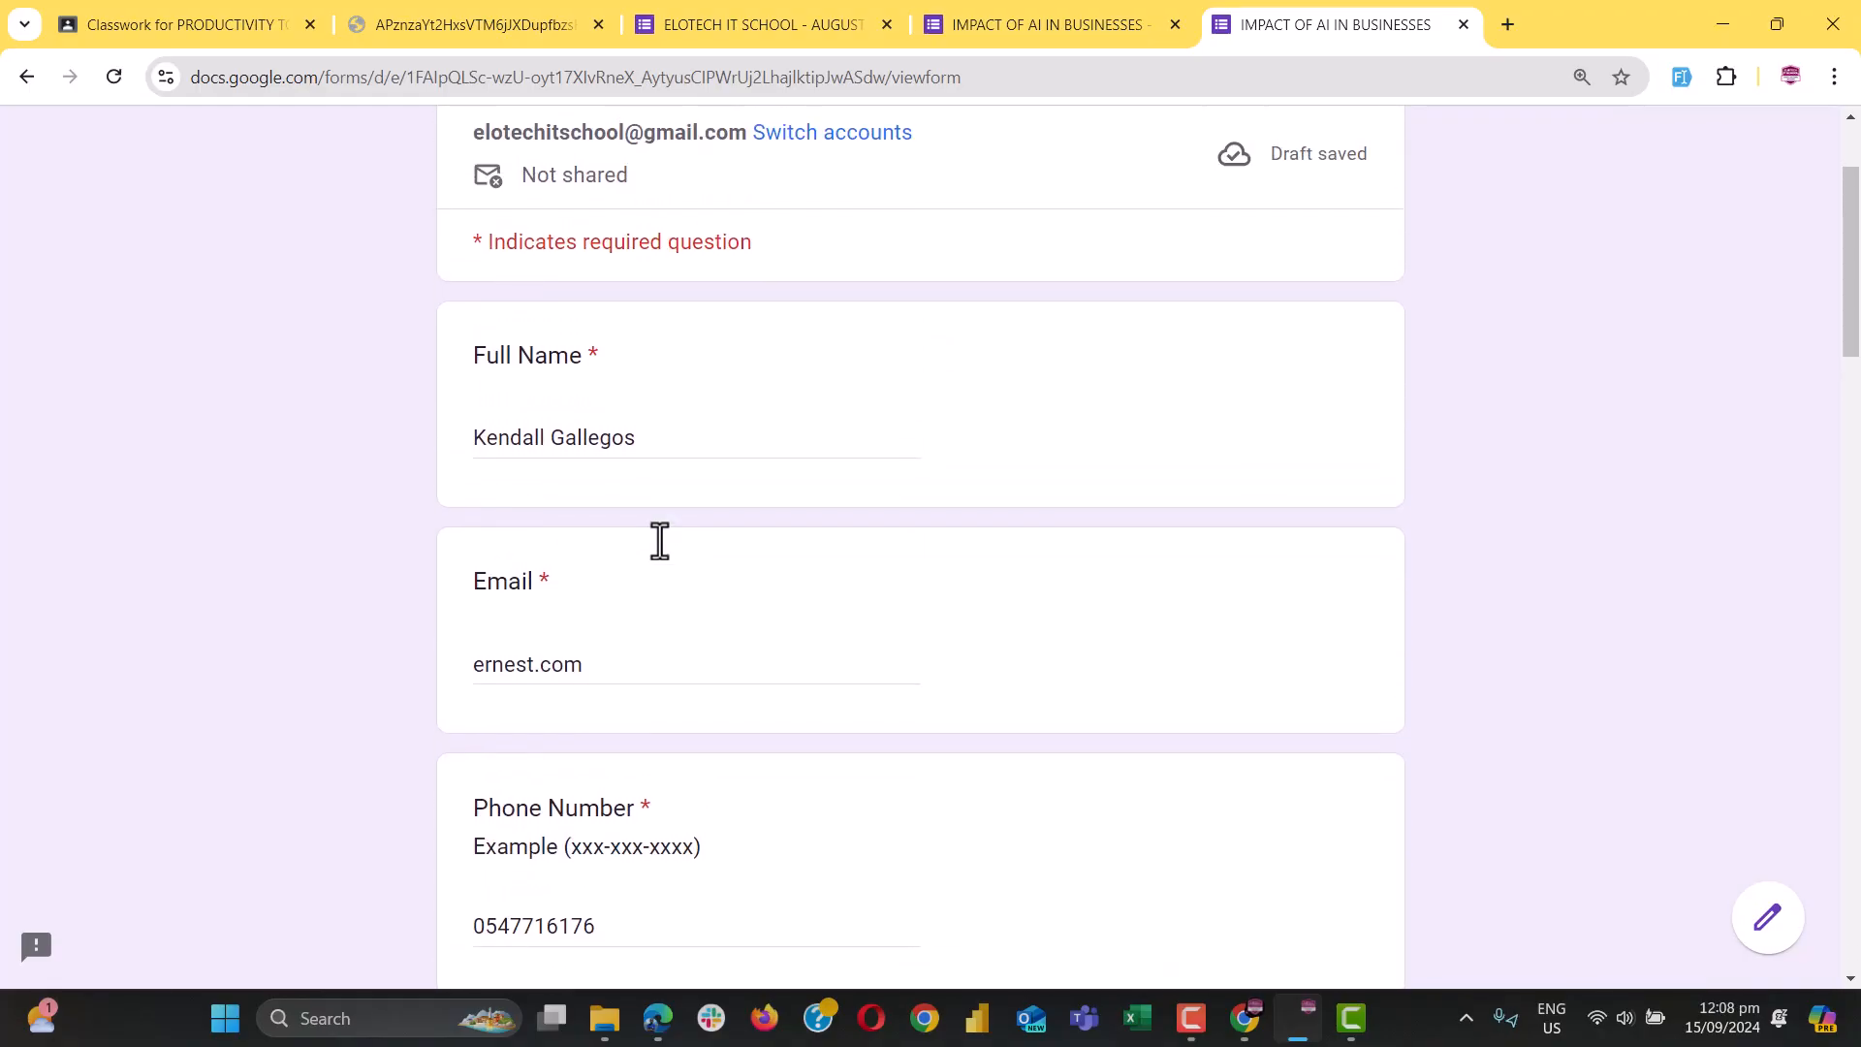
pyautogui.scroll(-9, 660, 541)
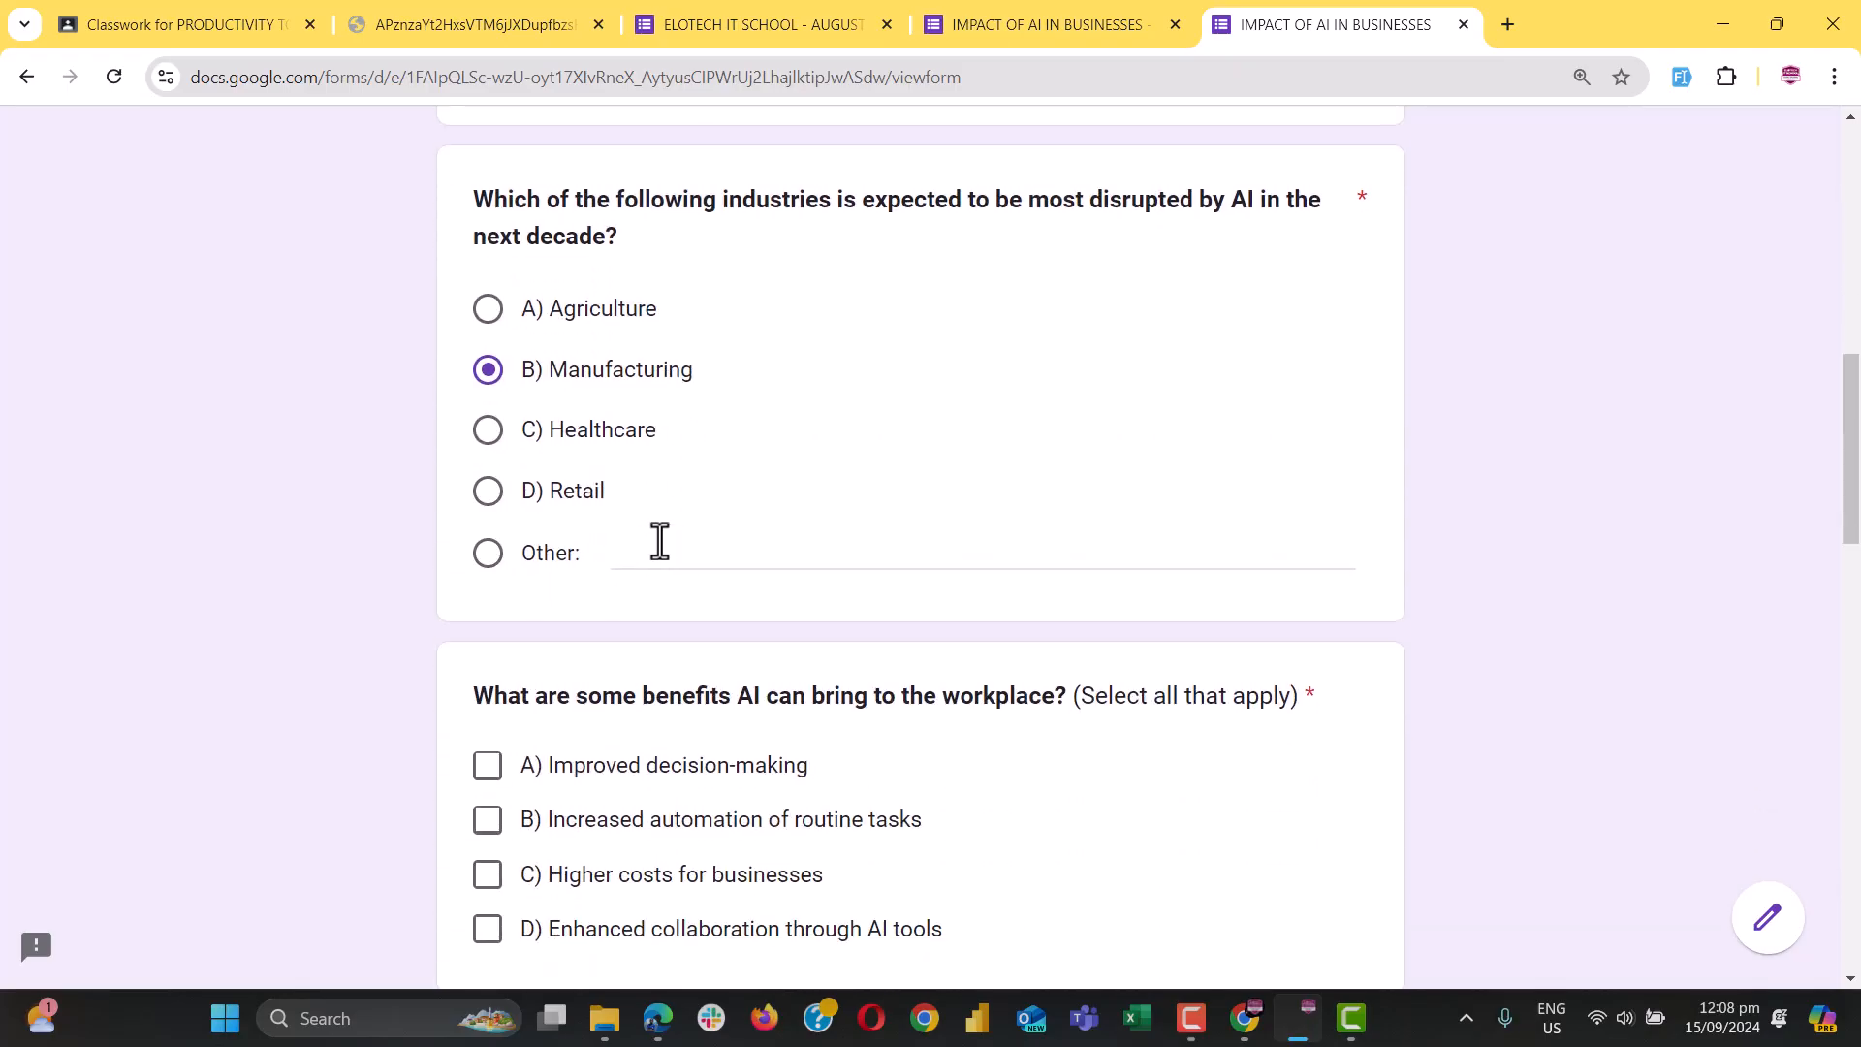
pyautogui.scroll(-2, 963, 736)
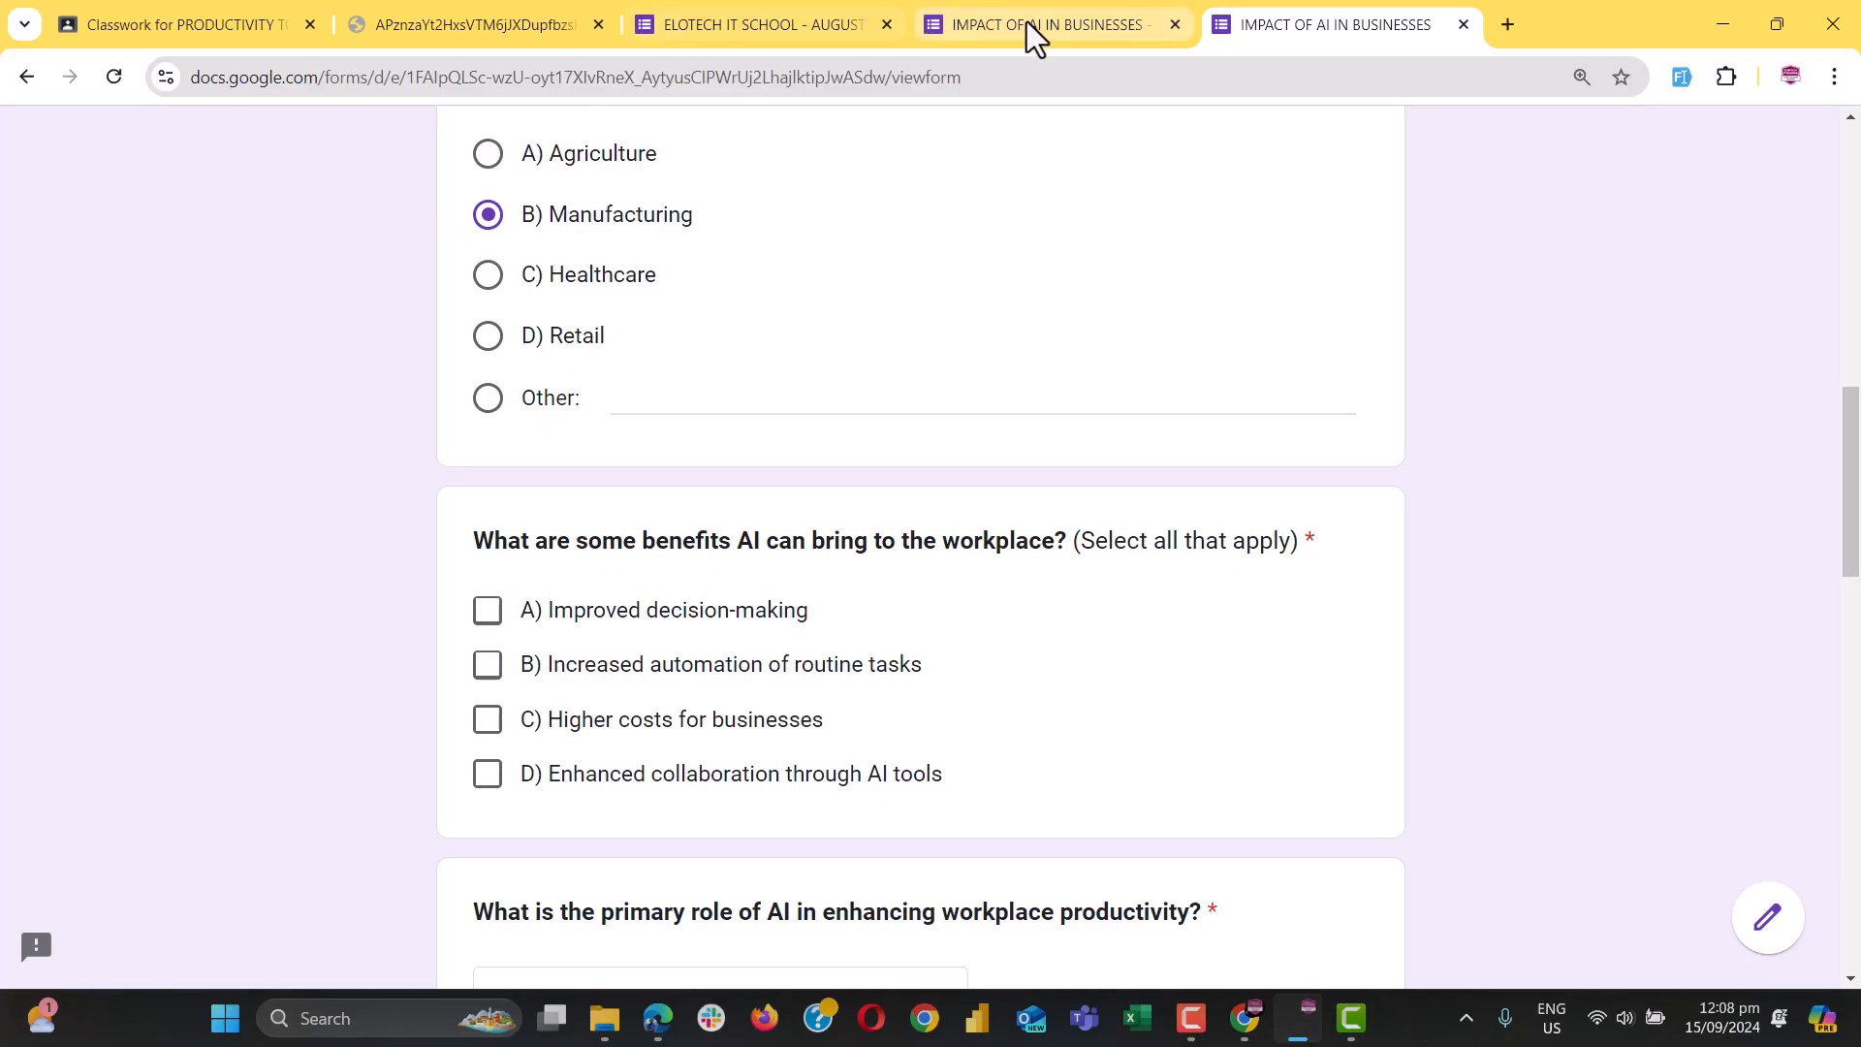
pyautogui.click(1012, 19)
pyautogui.scroll(-1, 1085, 760)
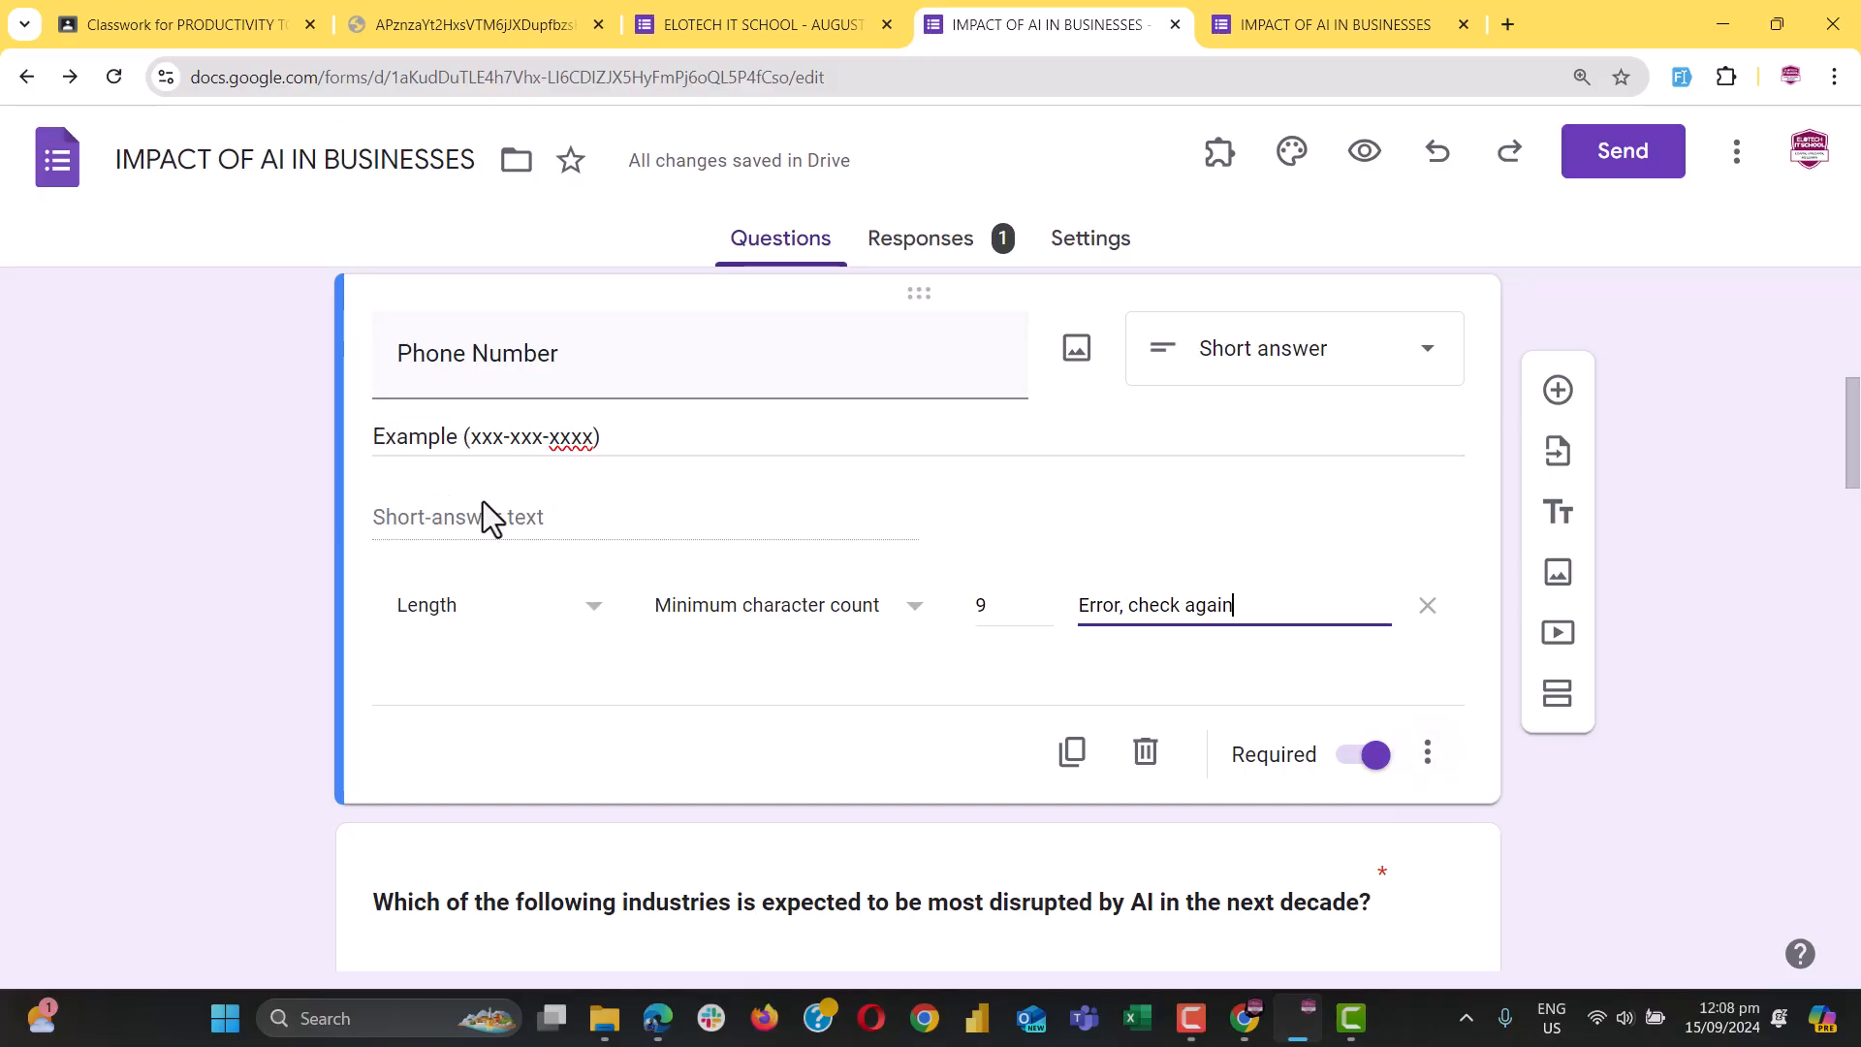
# Turn off response validation on the Phone Number question to drop its length rule
pyautogui.click(1427, 754)
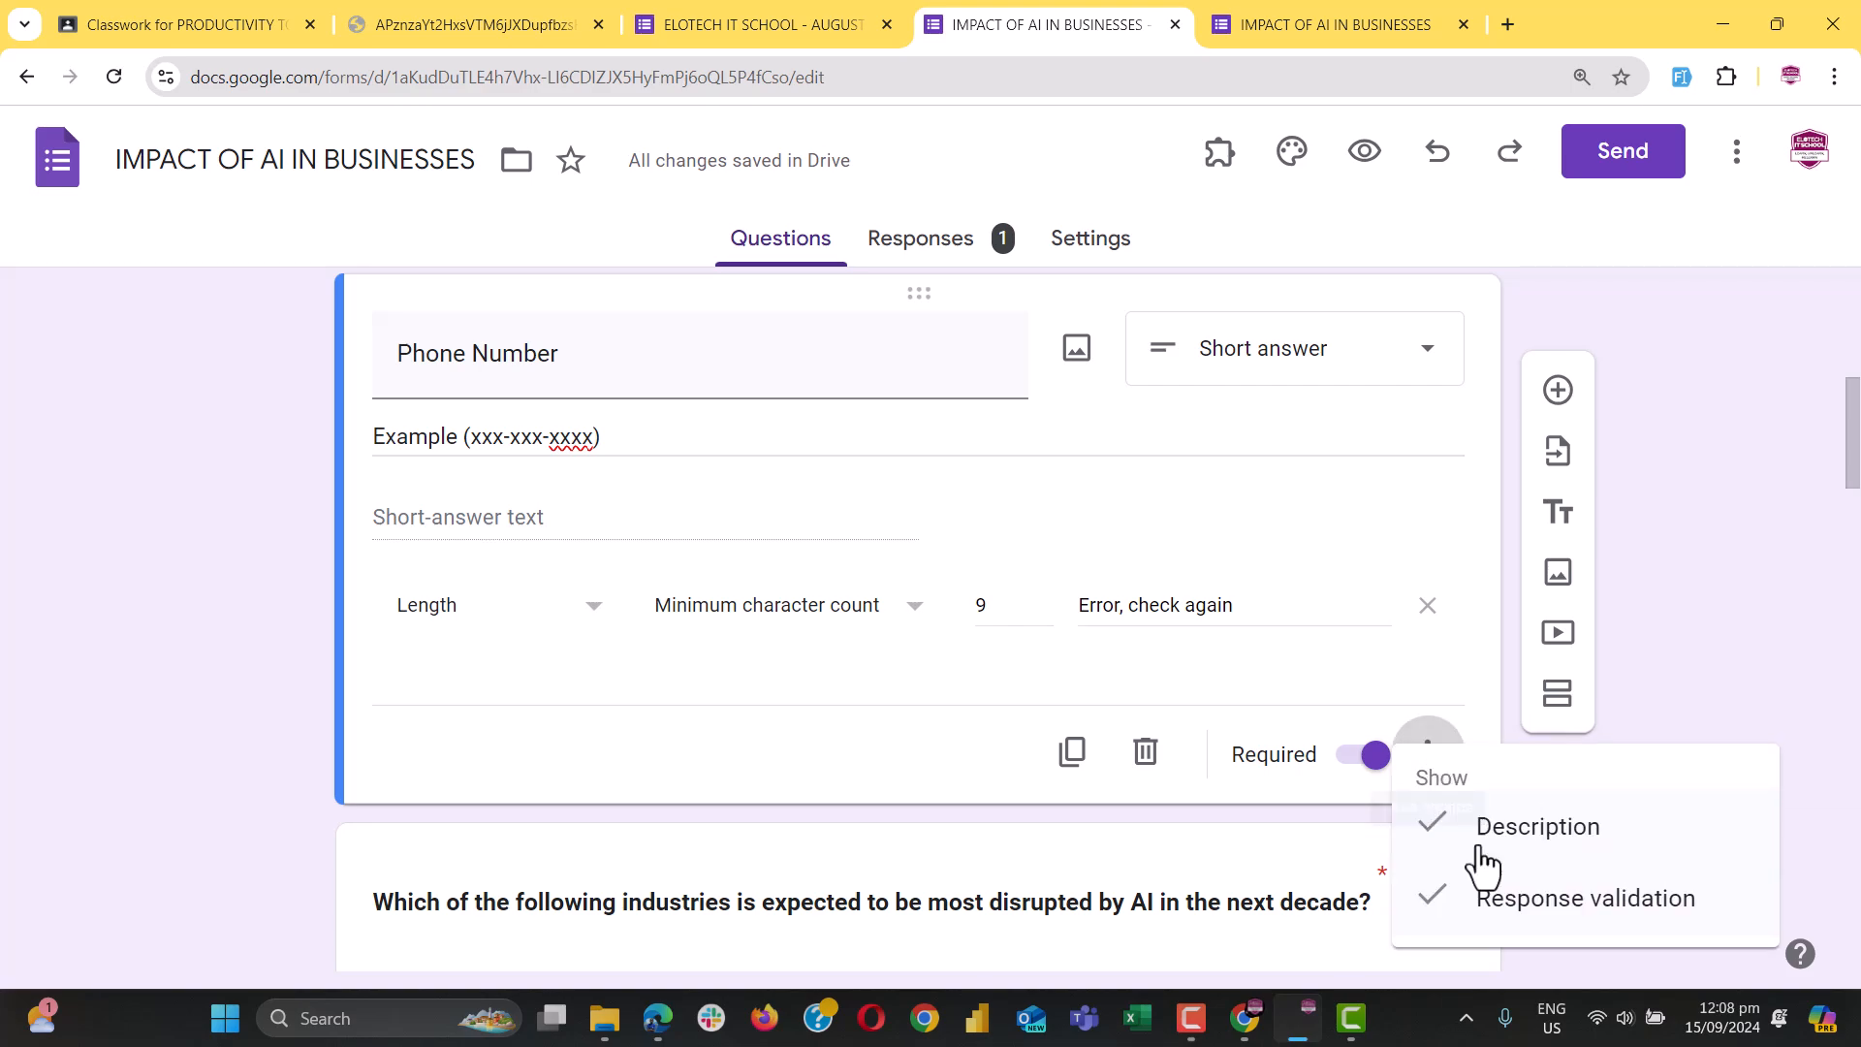
pyautogui.click(1571, 893)
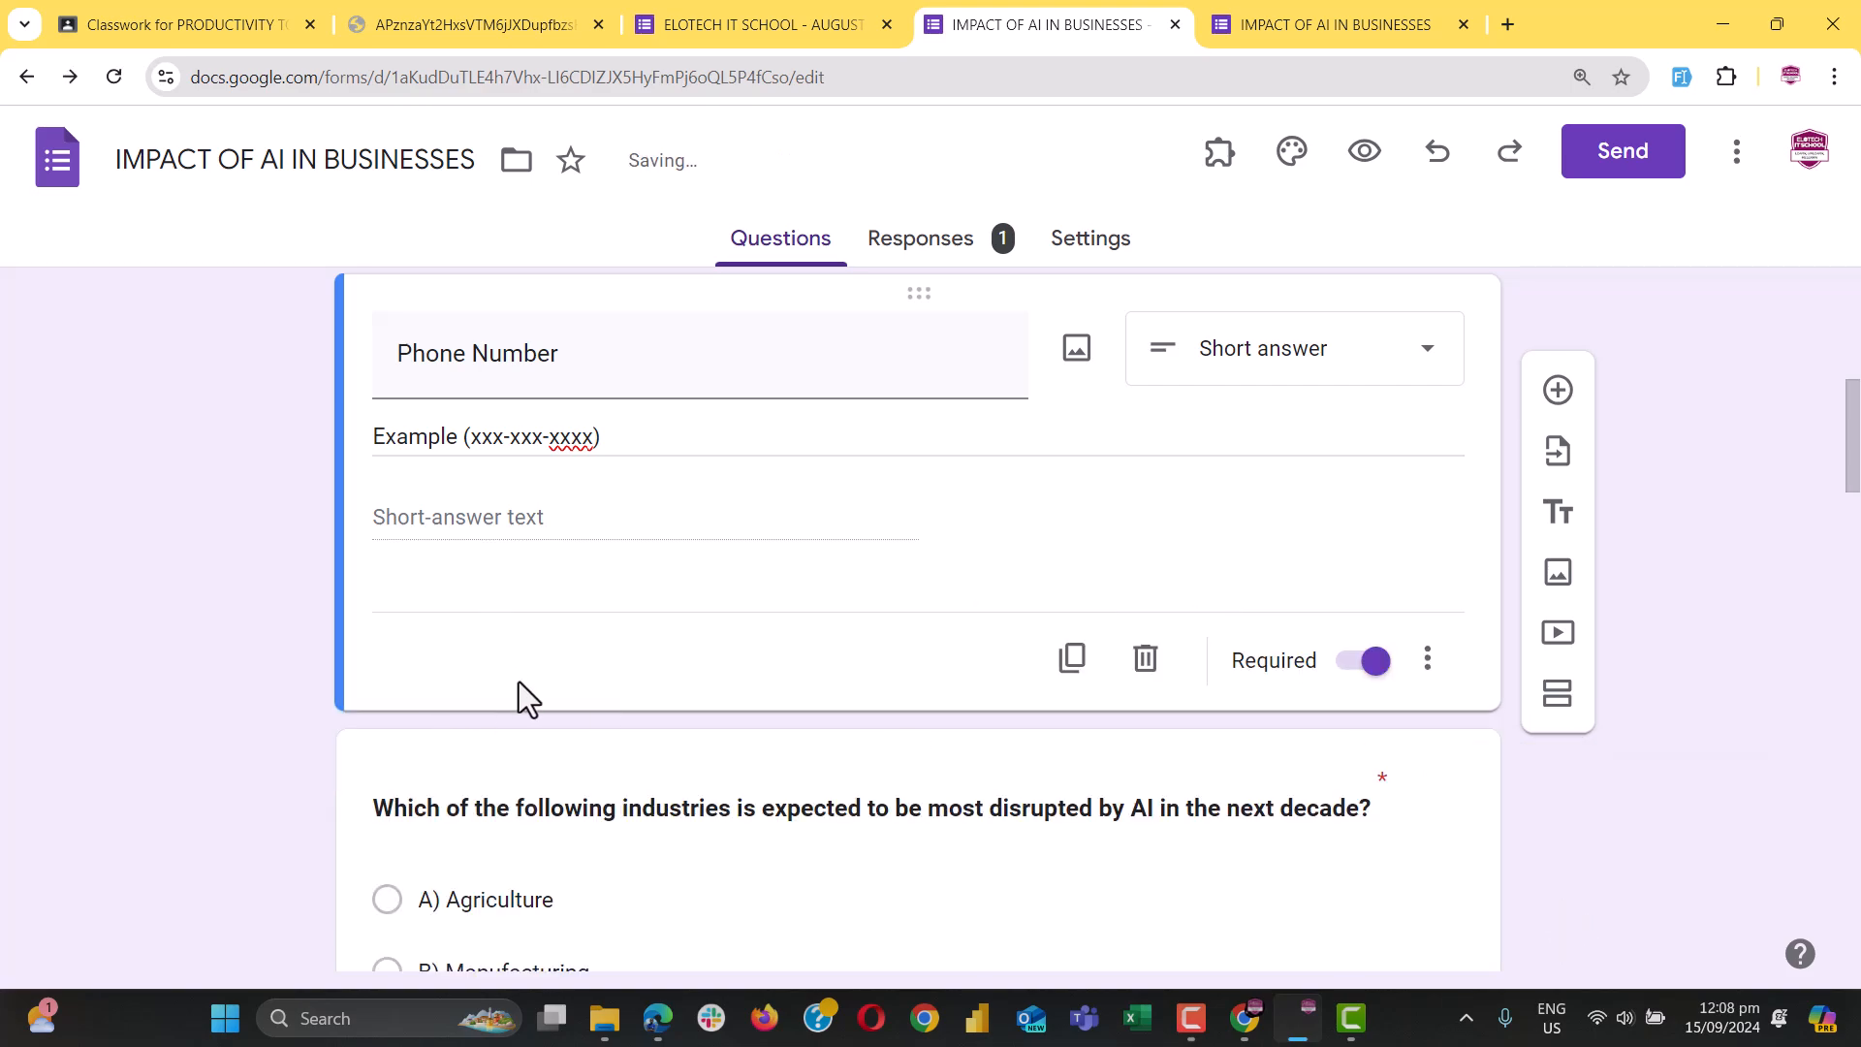
pyautogui.scroll(2, 502, 560)
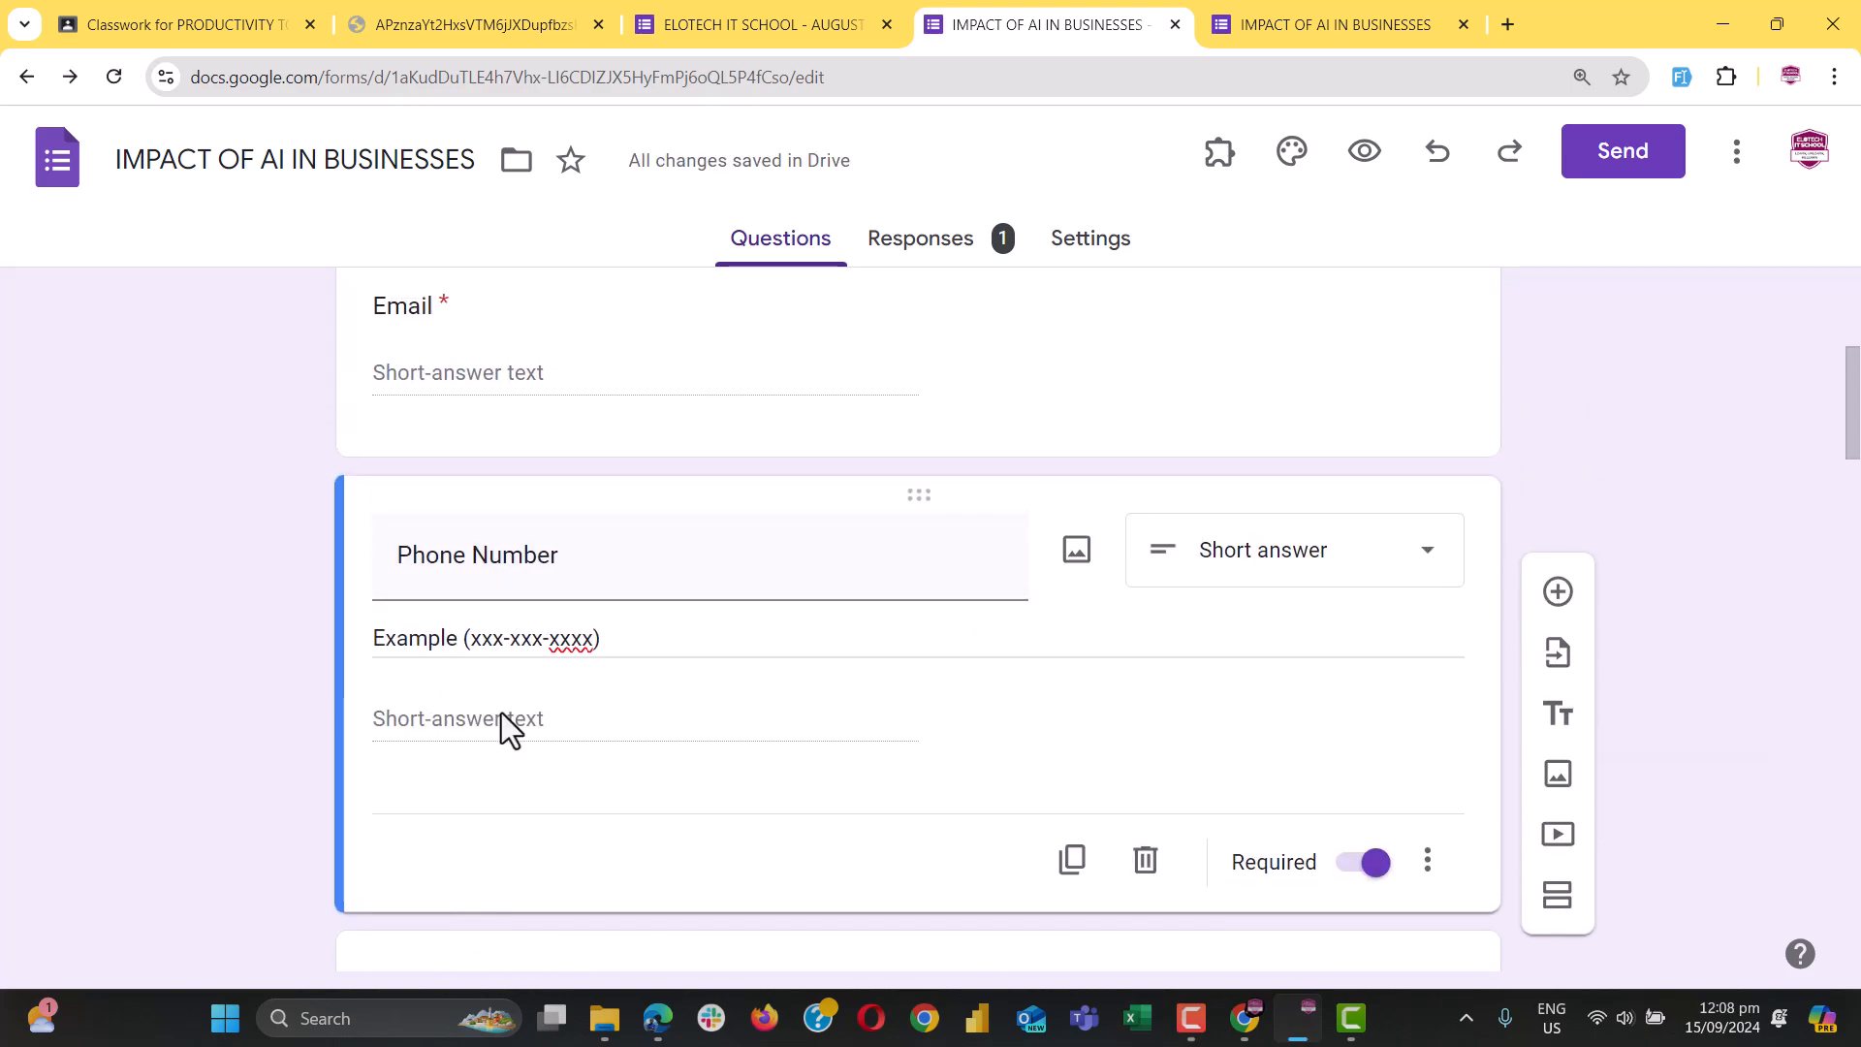
pyautogui.scroll(2, 553, 591)
pyautogui.scroll(-4, 553, 590)
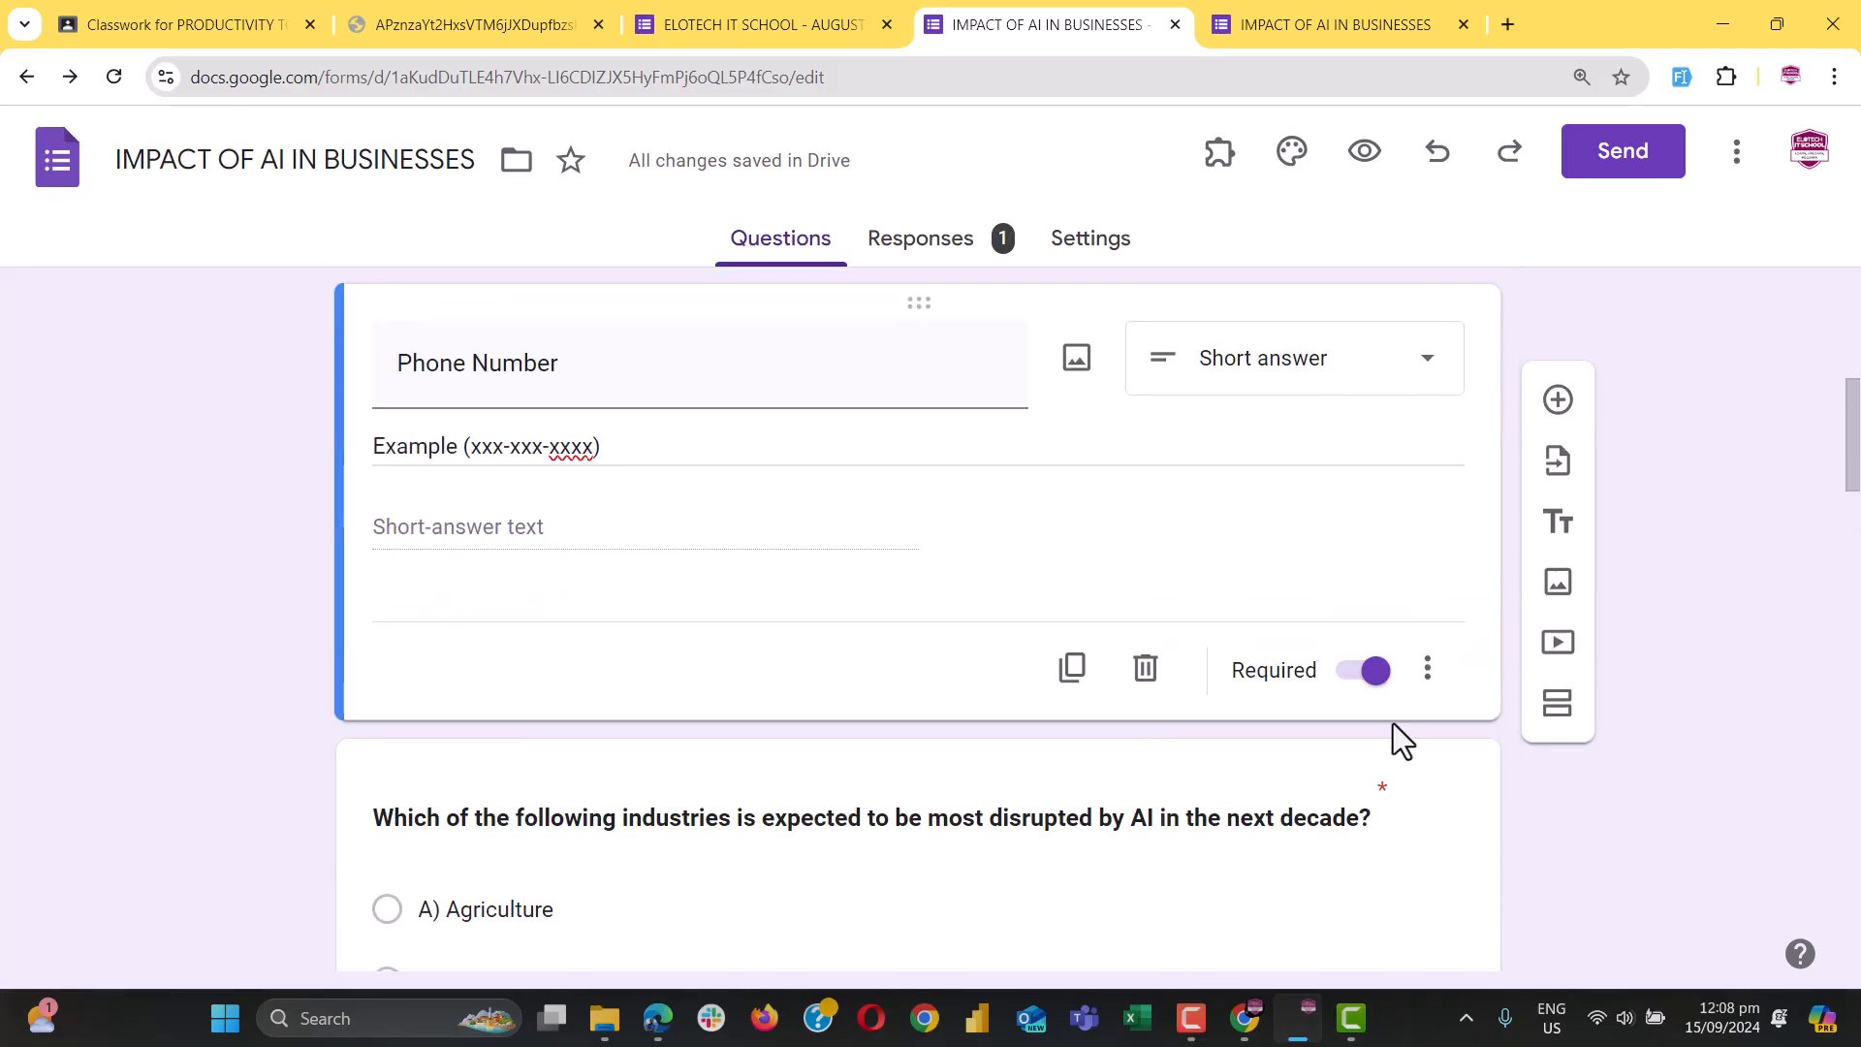
# Re-enable response validation, keeping the default Number / Greater than type
pyautogui.click(1427, 668)
pyautogui.click(1568, 890)
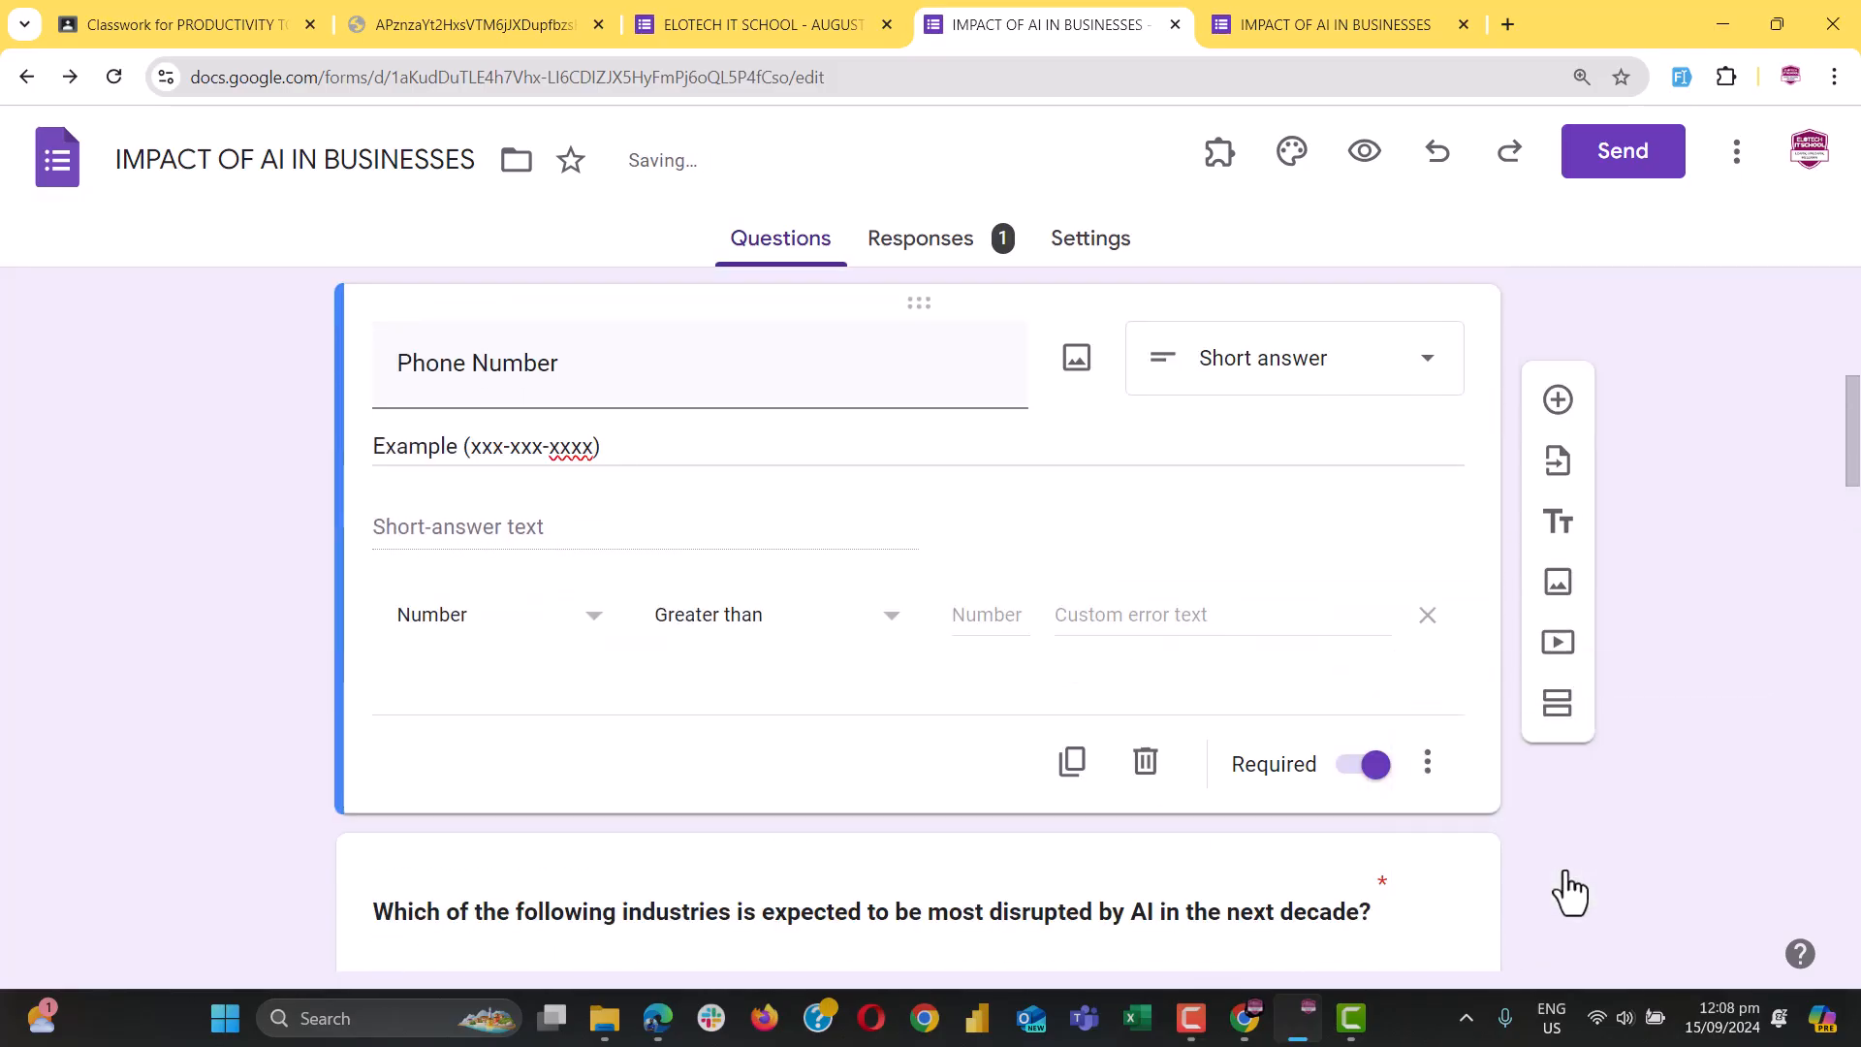
pyautogui.click(531, 632)
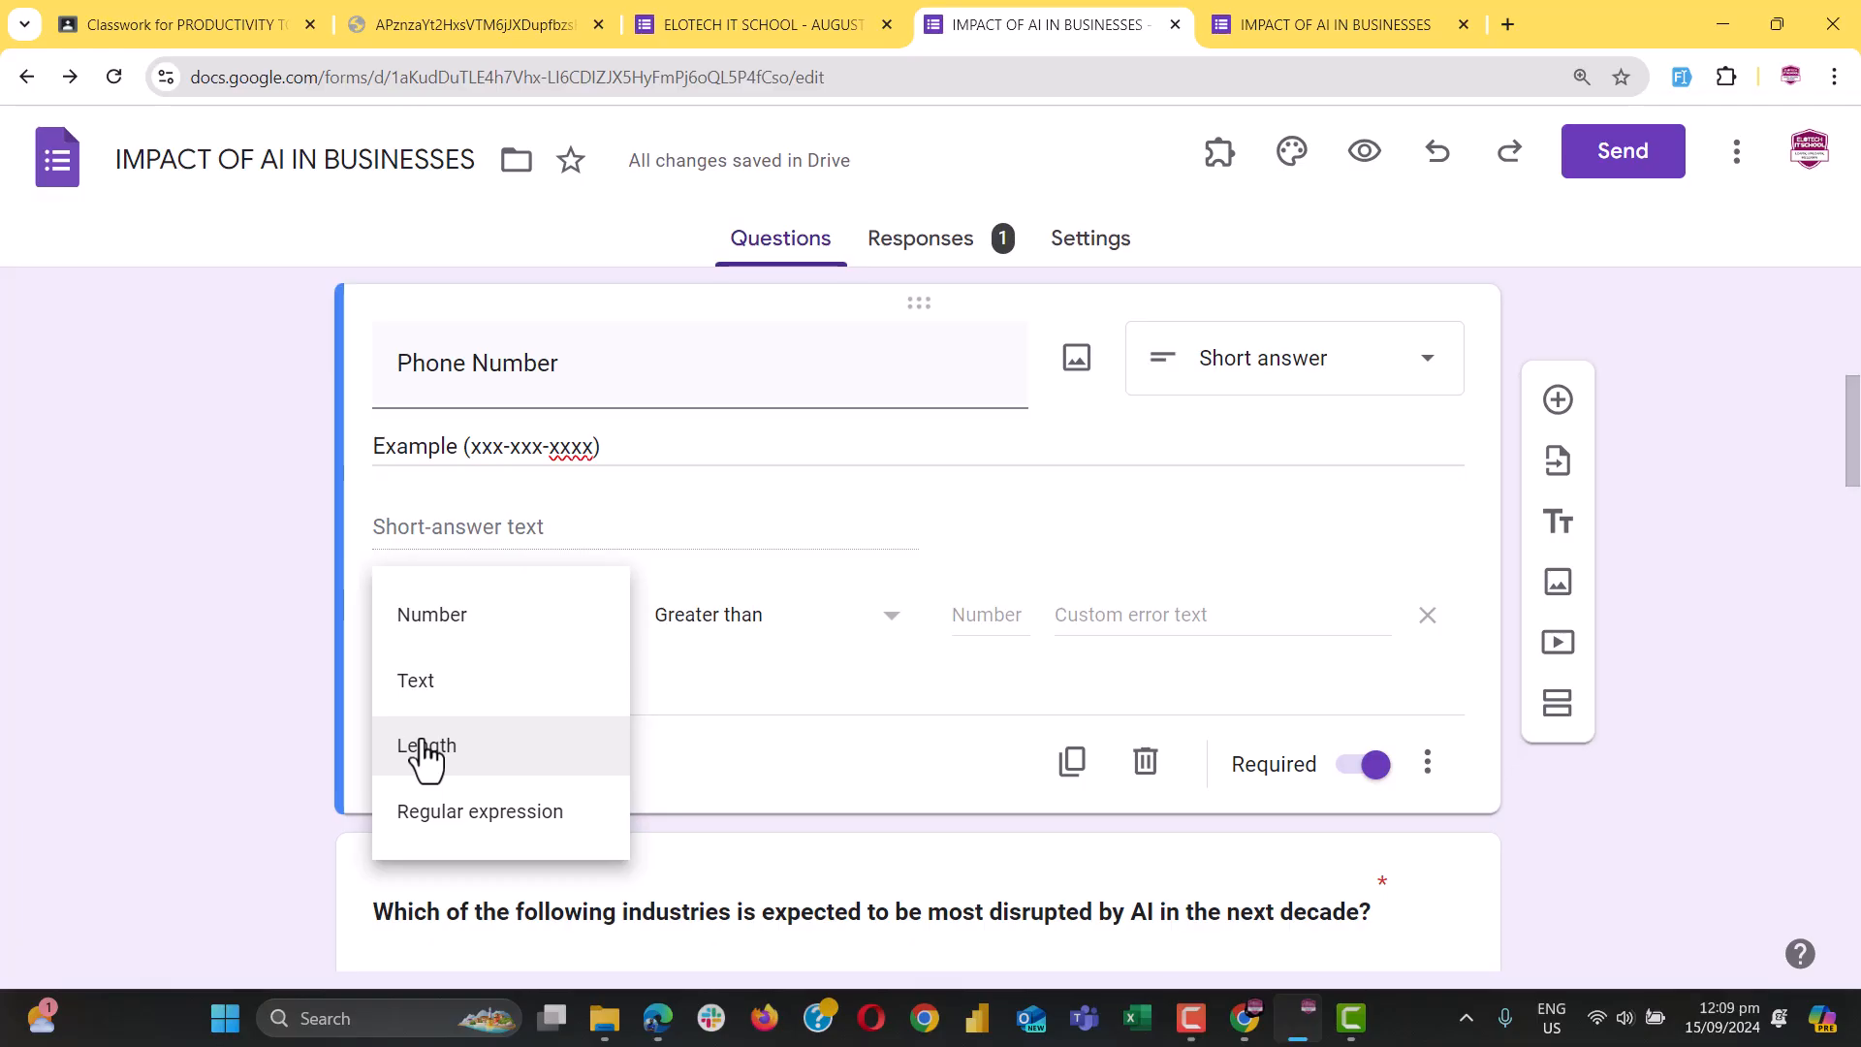
pyautogui.click(723, 504)
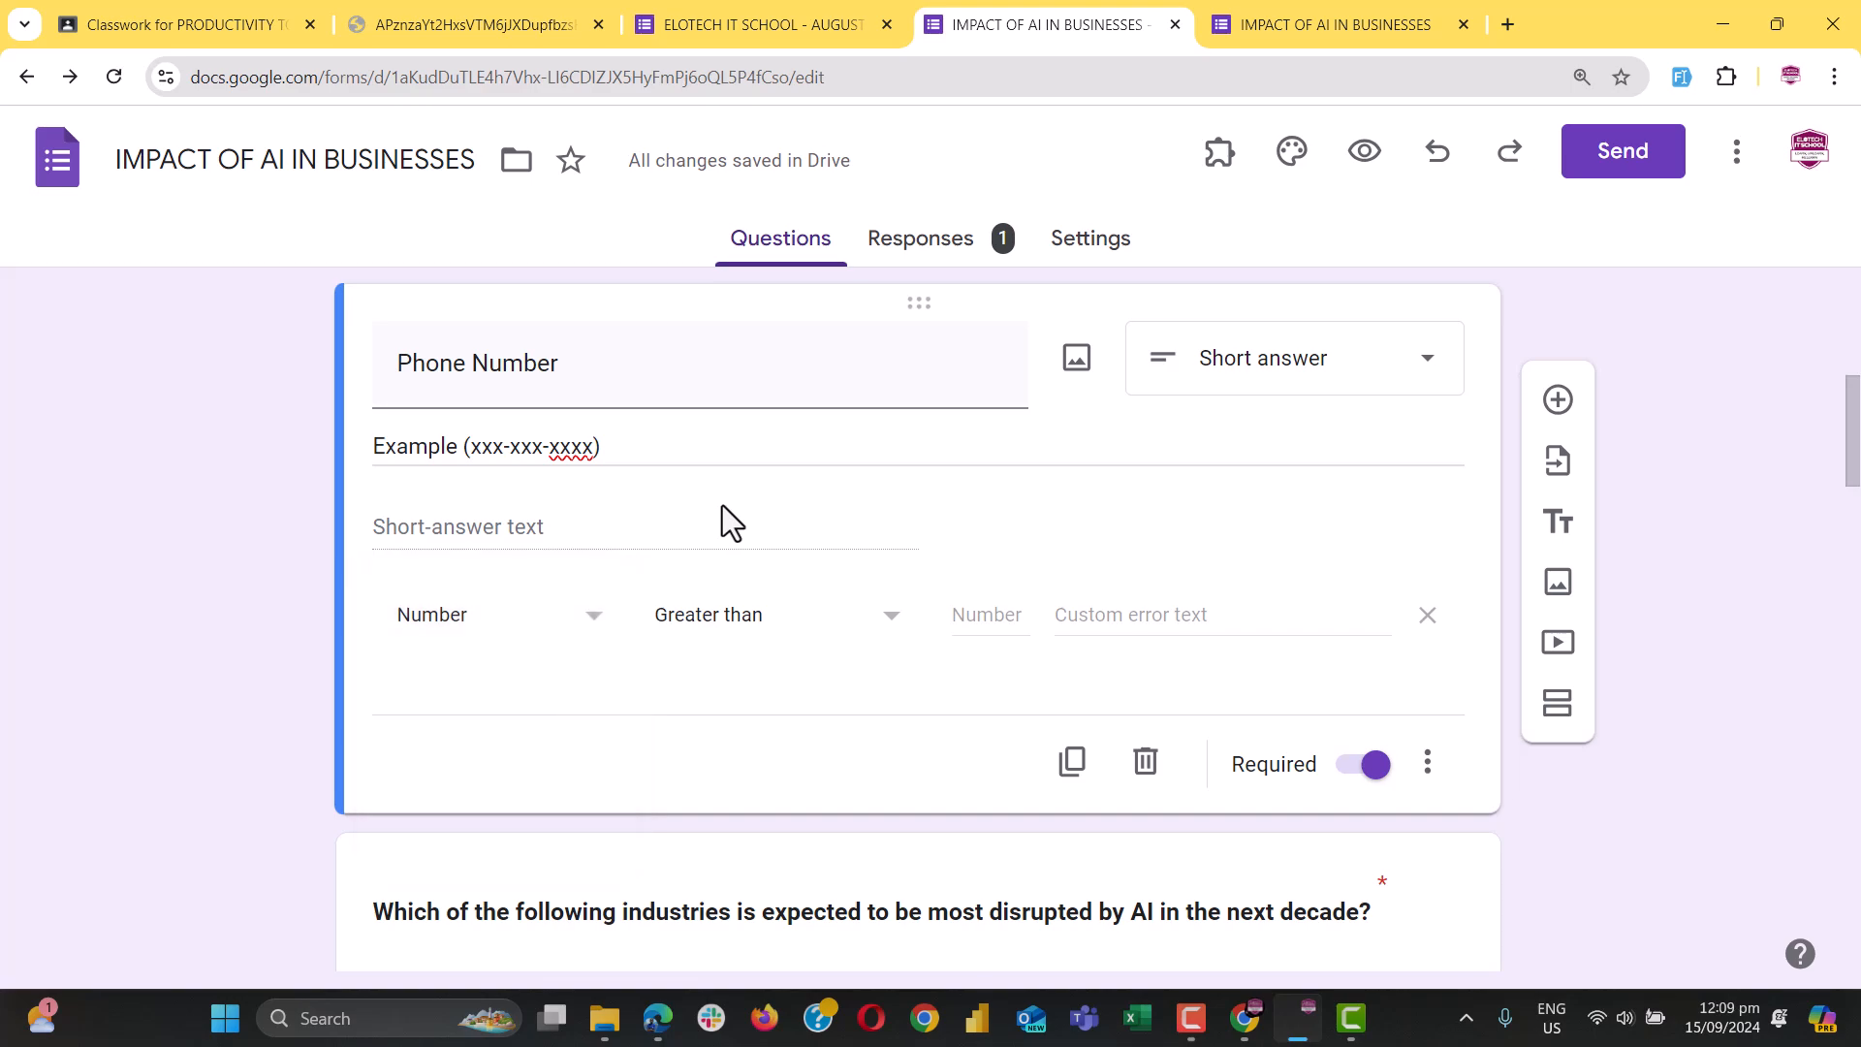